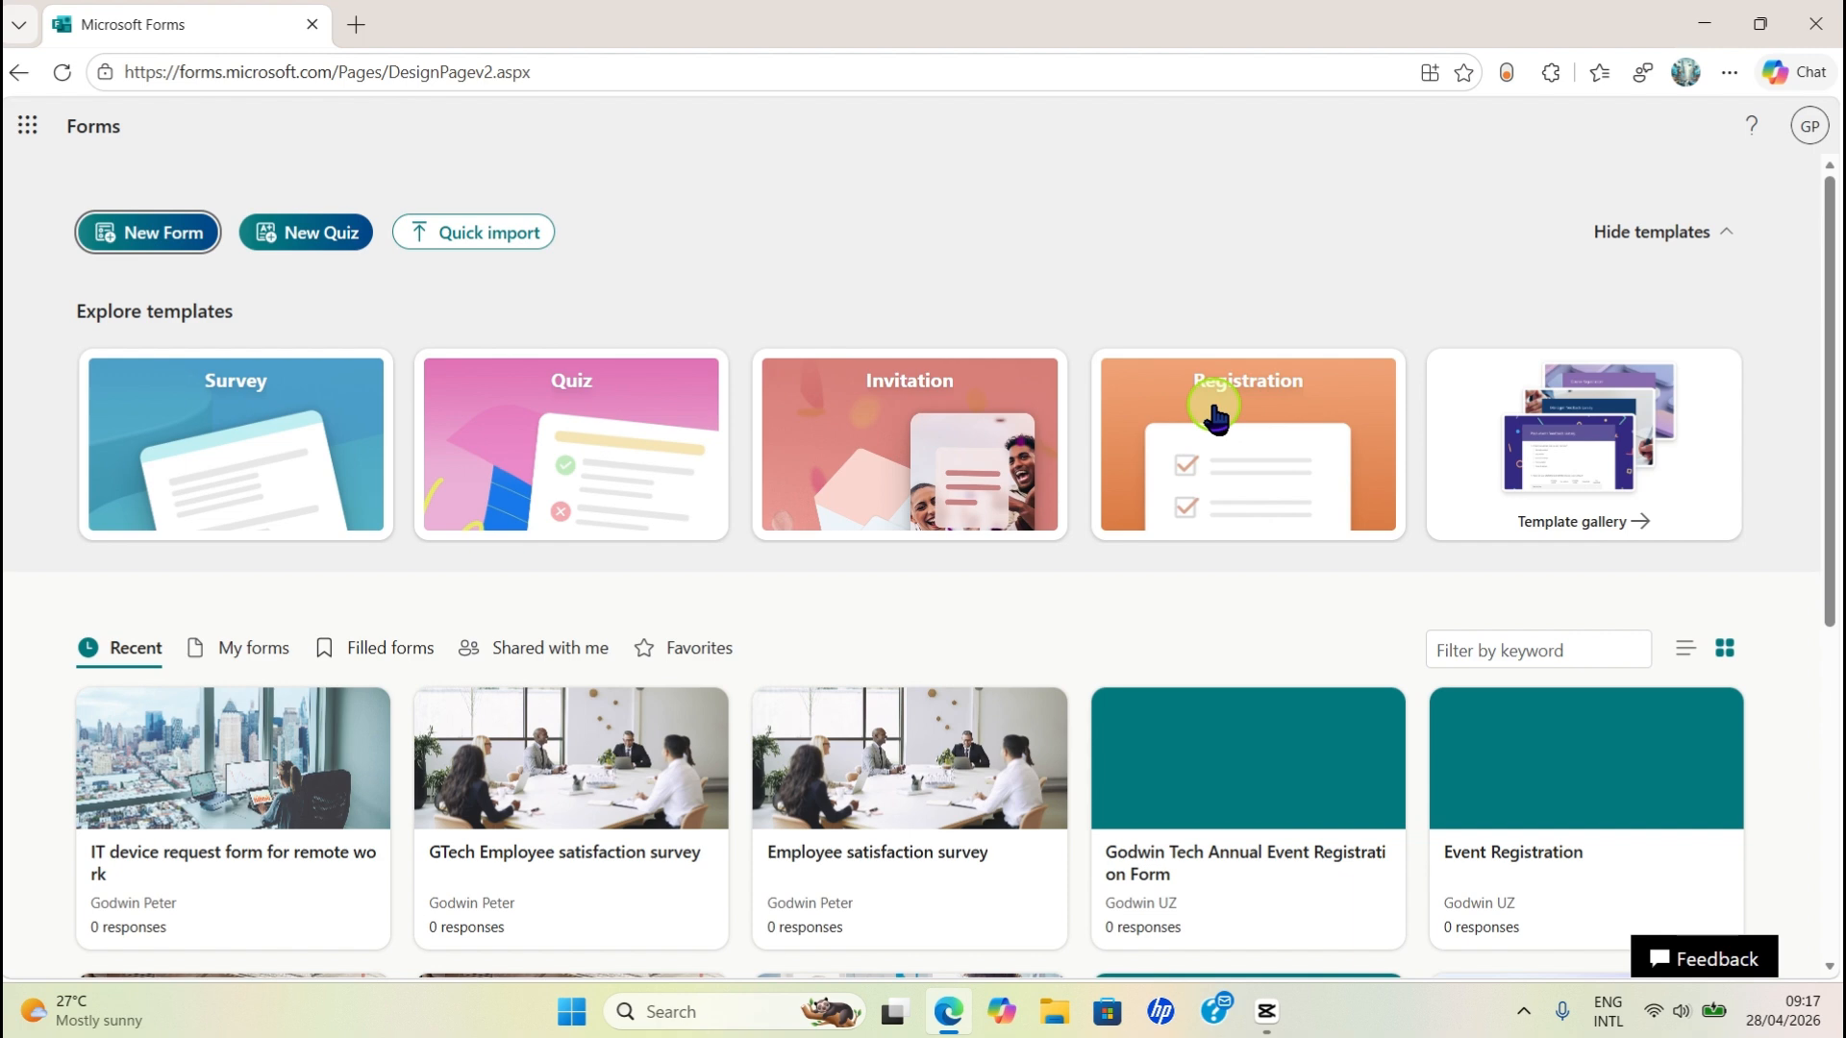
- Create a new form from the Registration category's University course enrollment form template
{"action": "left_click", "coordinate": [1221, 418]}
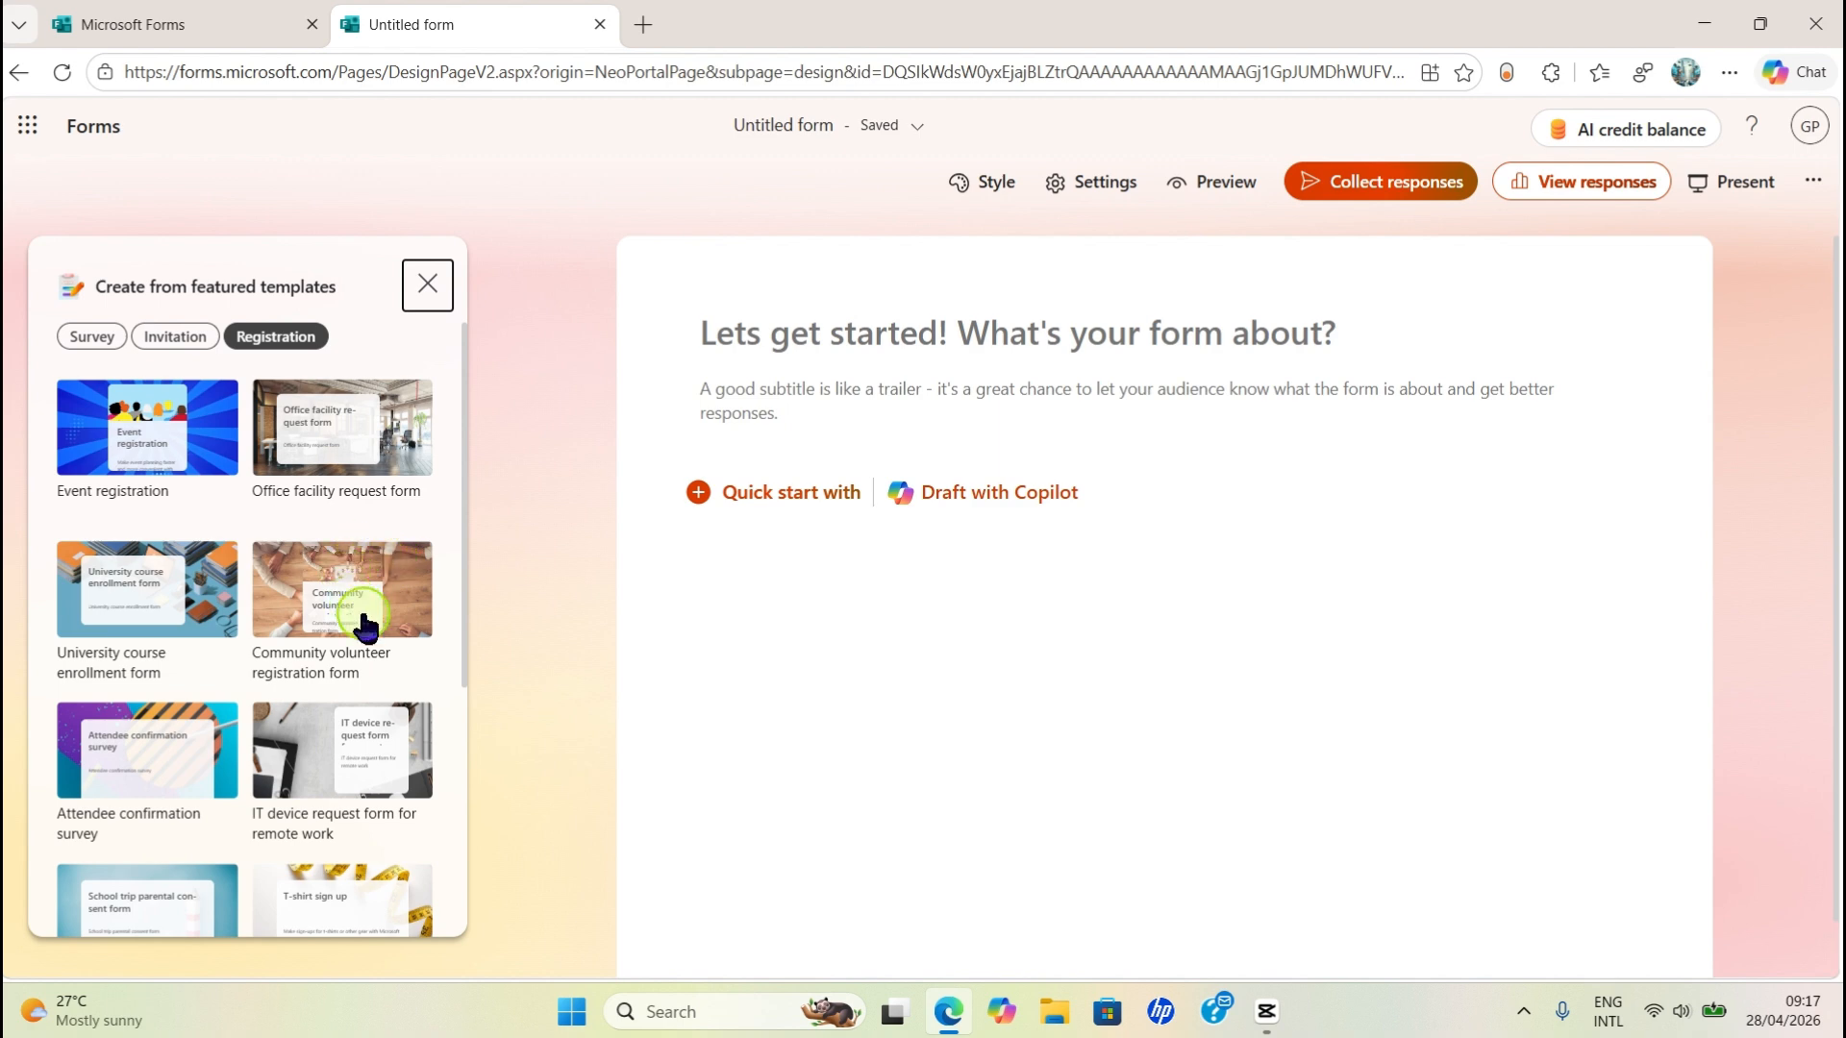
{"action": "left_click", "coordinate": [125, 605]}
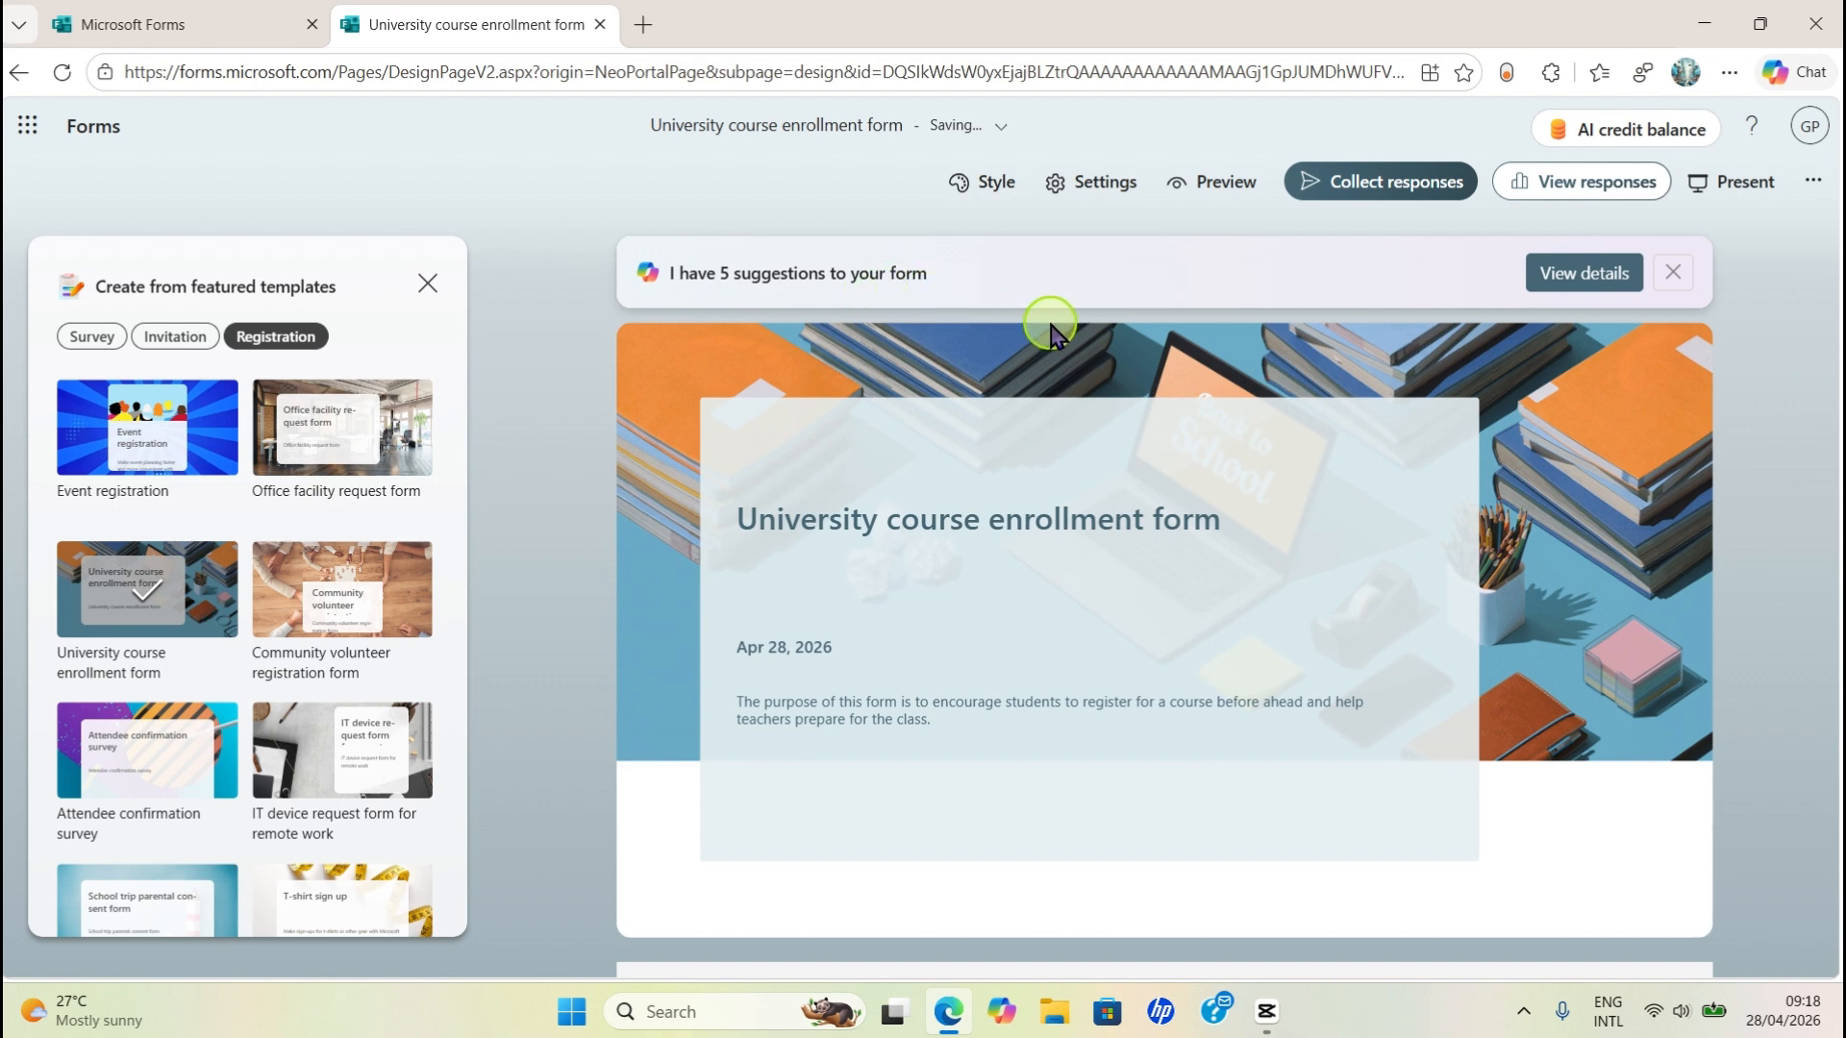
{"action": "left_click", "coordinate": [1596, 280]}
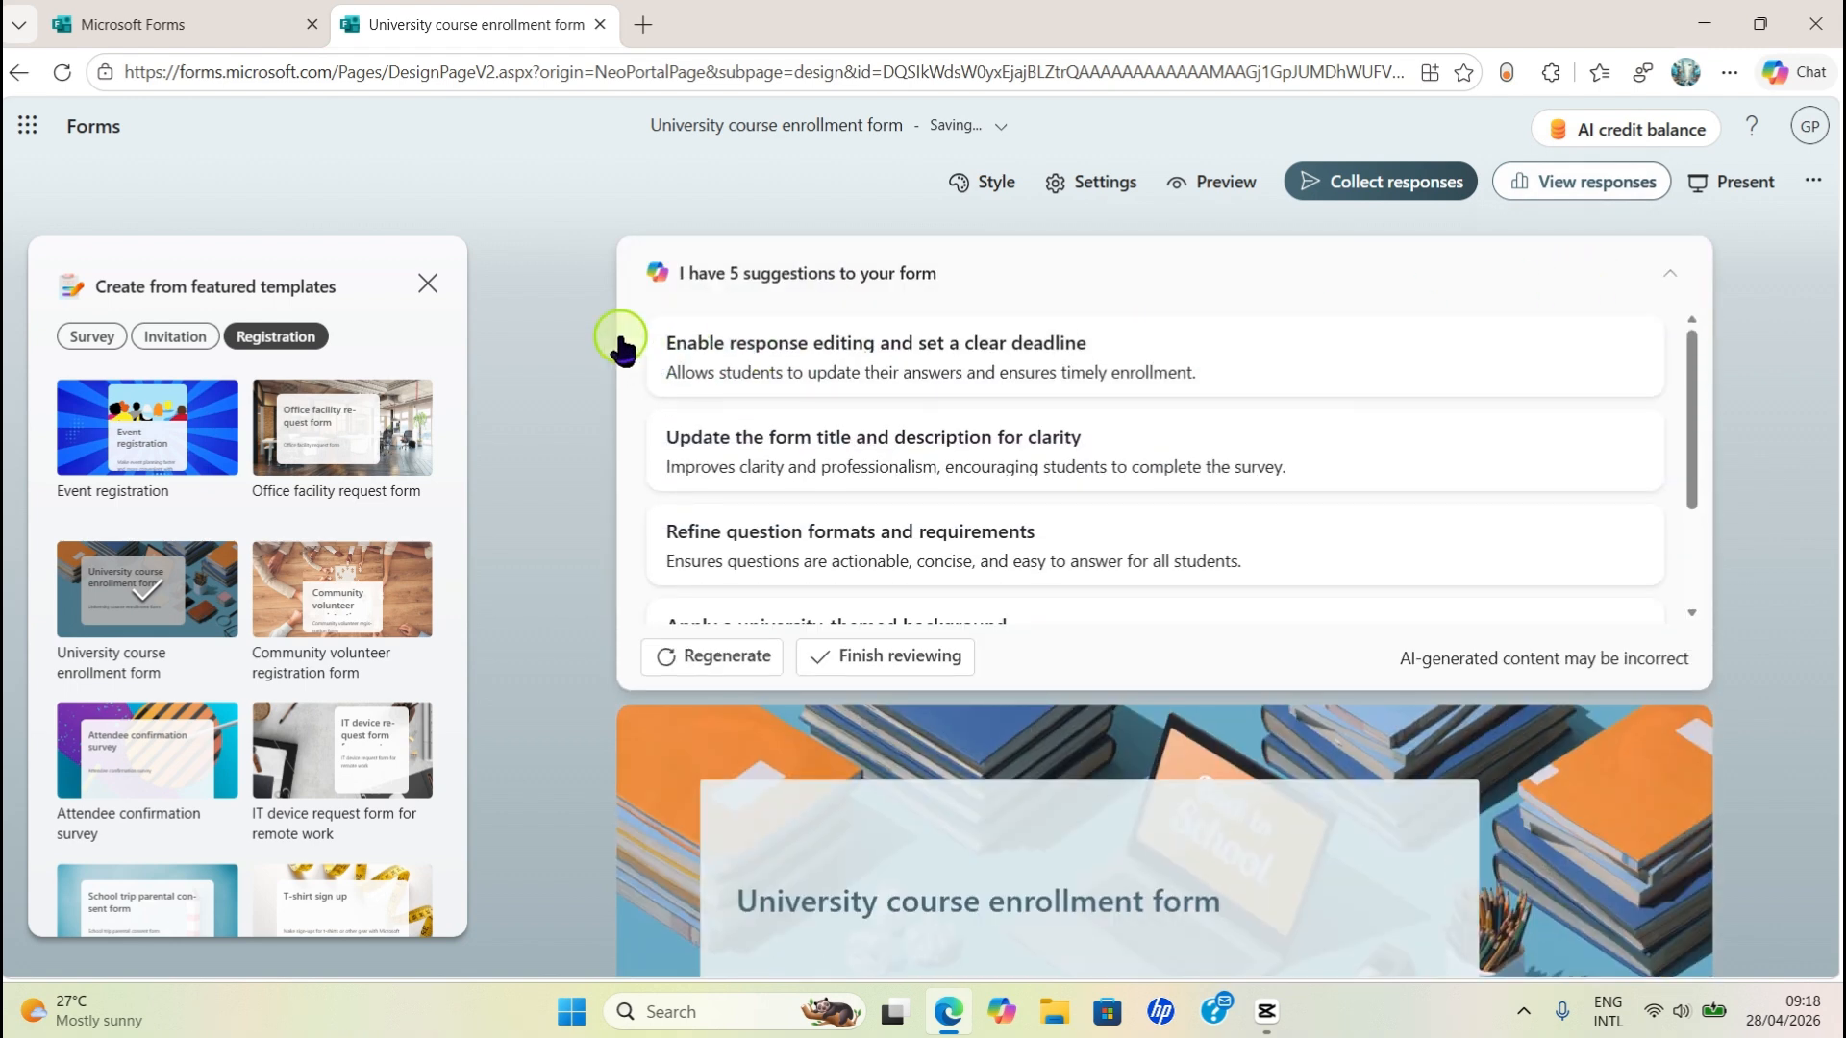
{"action": "left_click", "coordinate": [1671, 277]}
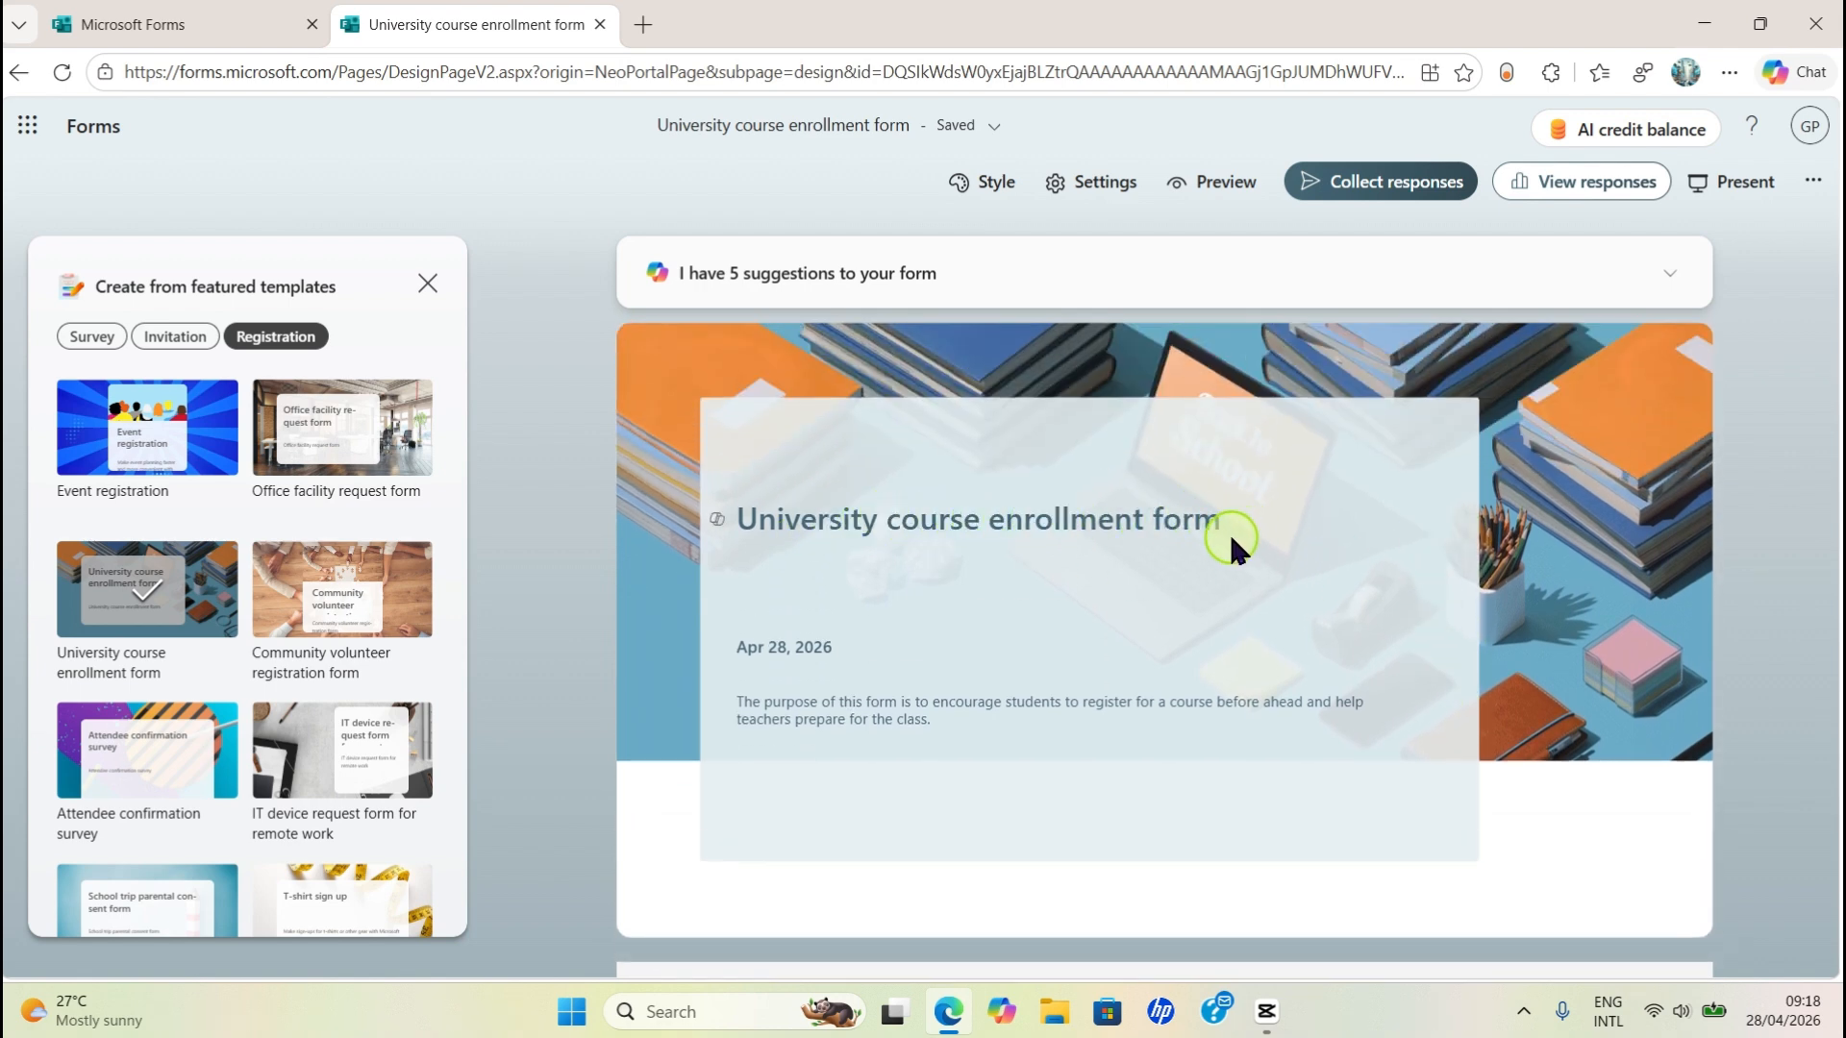
- Prefix the title with 'Godwin Tech' and capitalise it to 'Godwin Tech University Course Enrollment Form'
{"action": "left_click", "coordinate": [813, 520]}
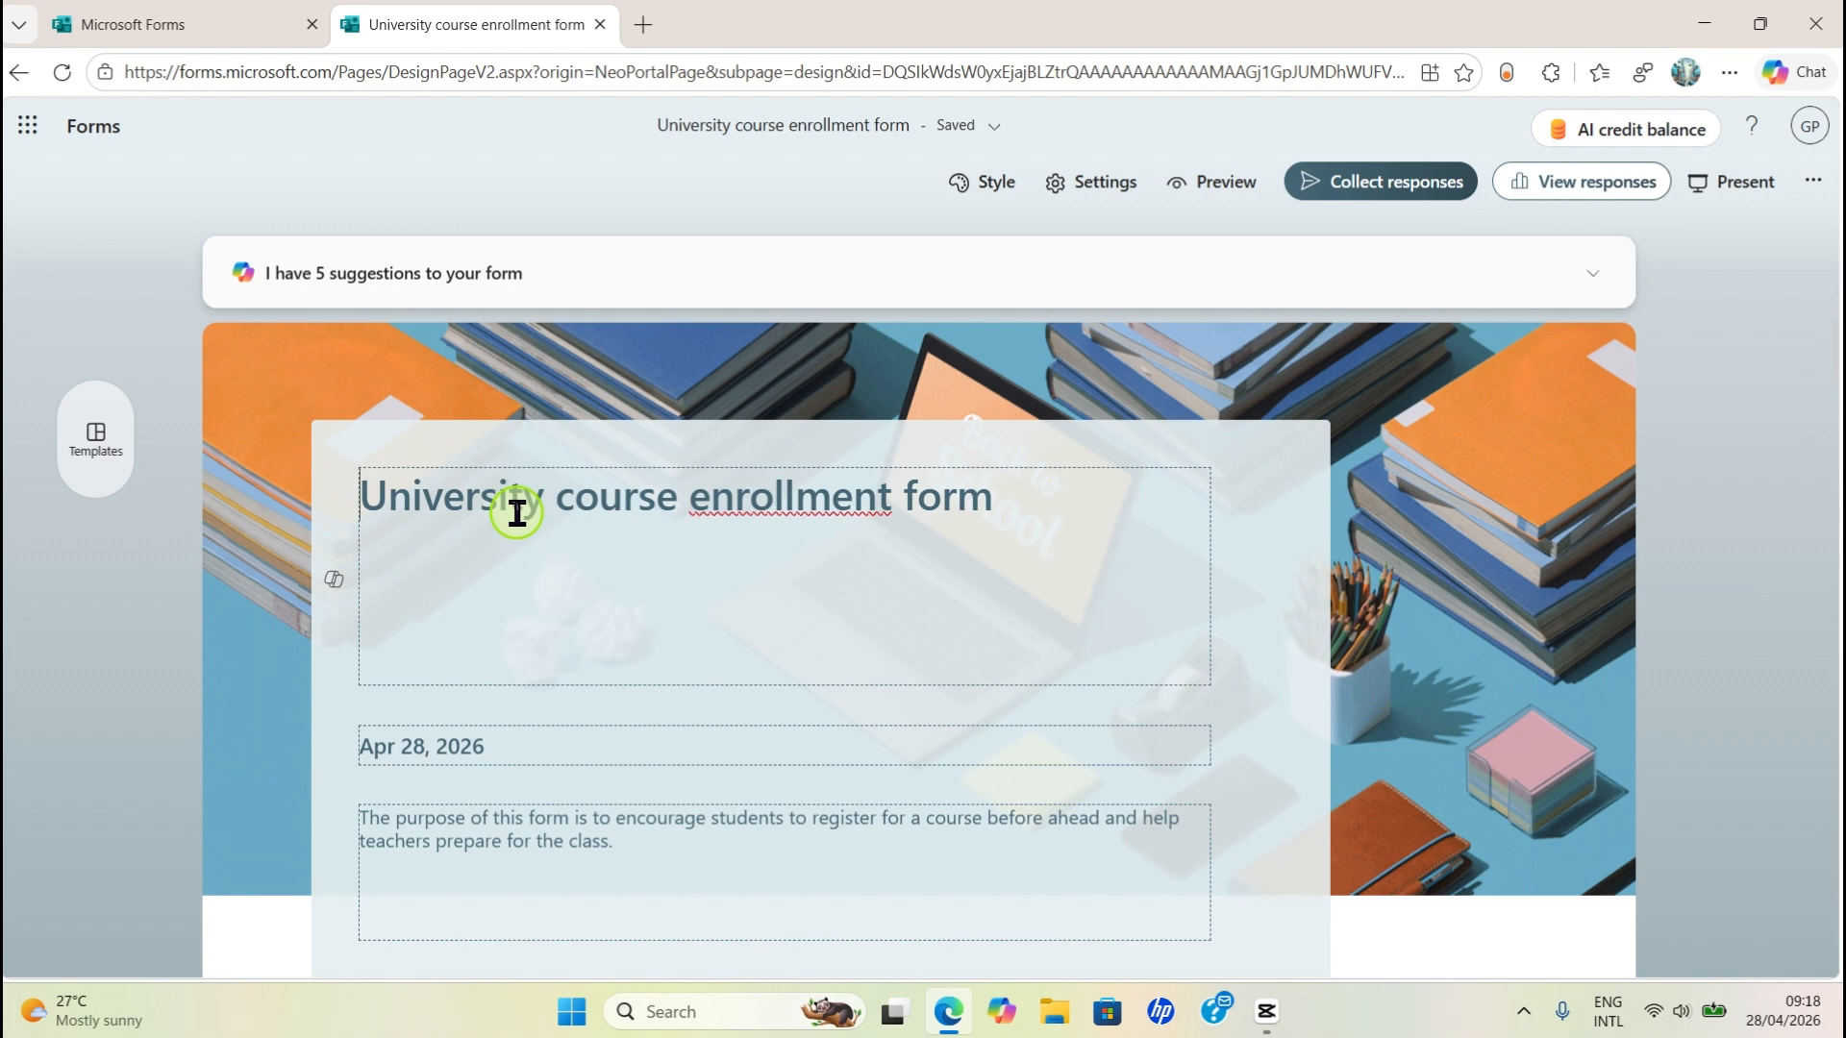
{"action": "type", "text": "Godwin Tech"}
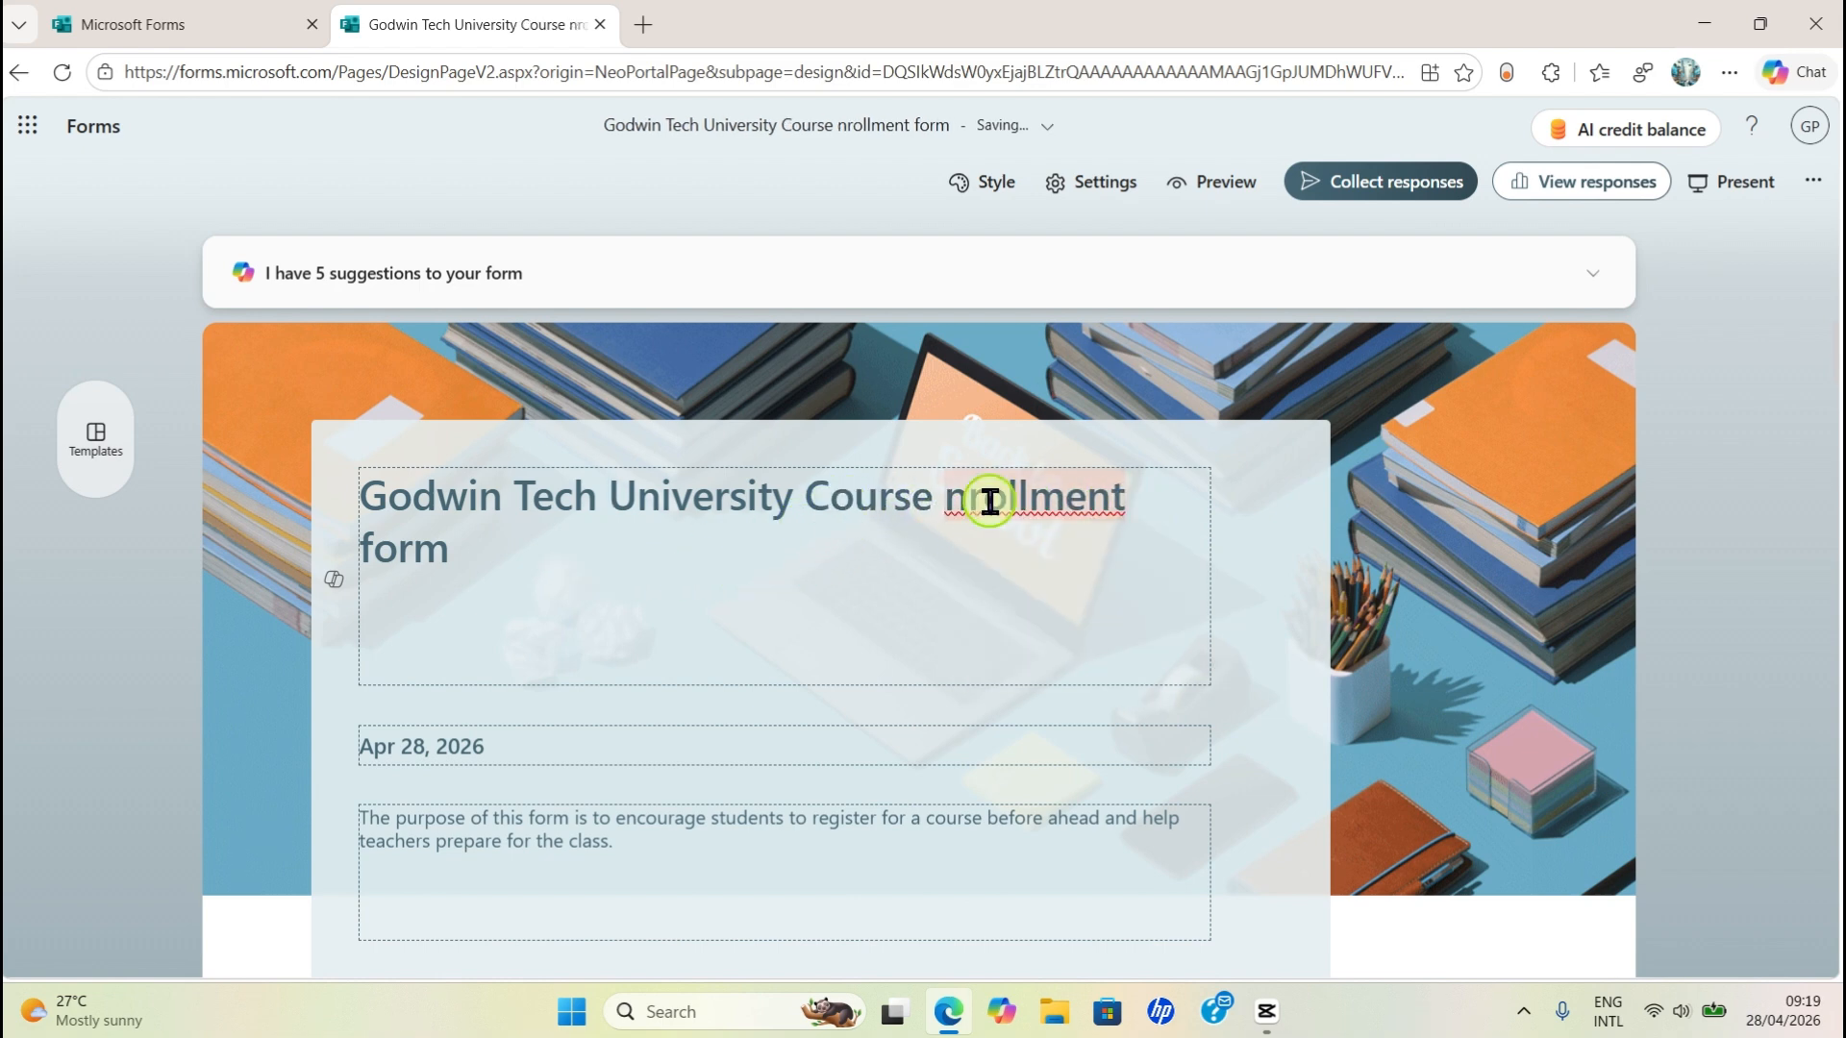
{"action": "type", "text": "E"}
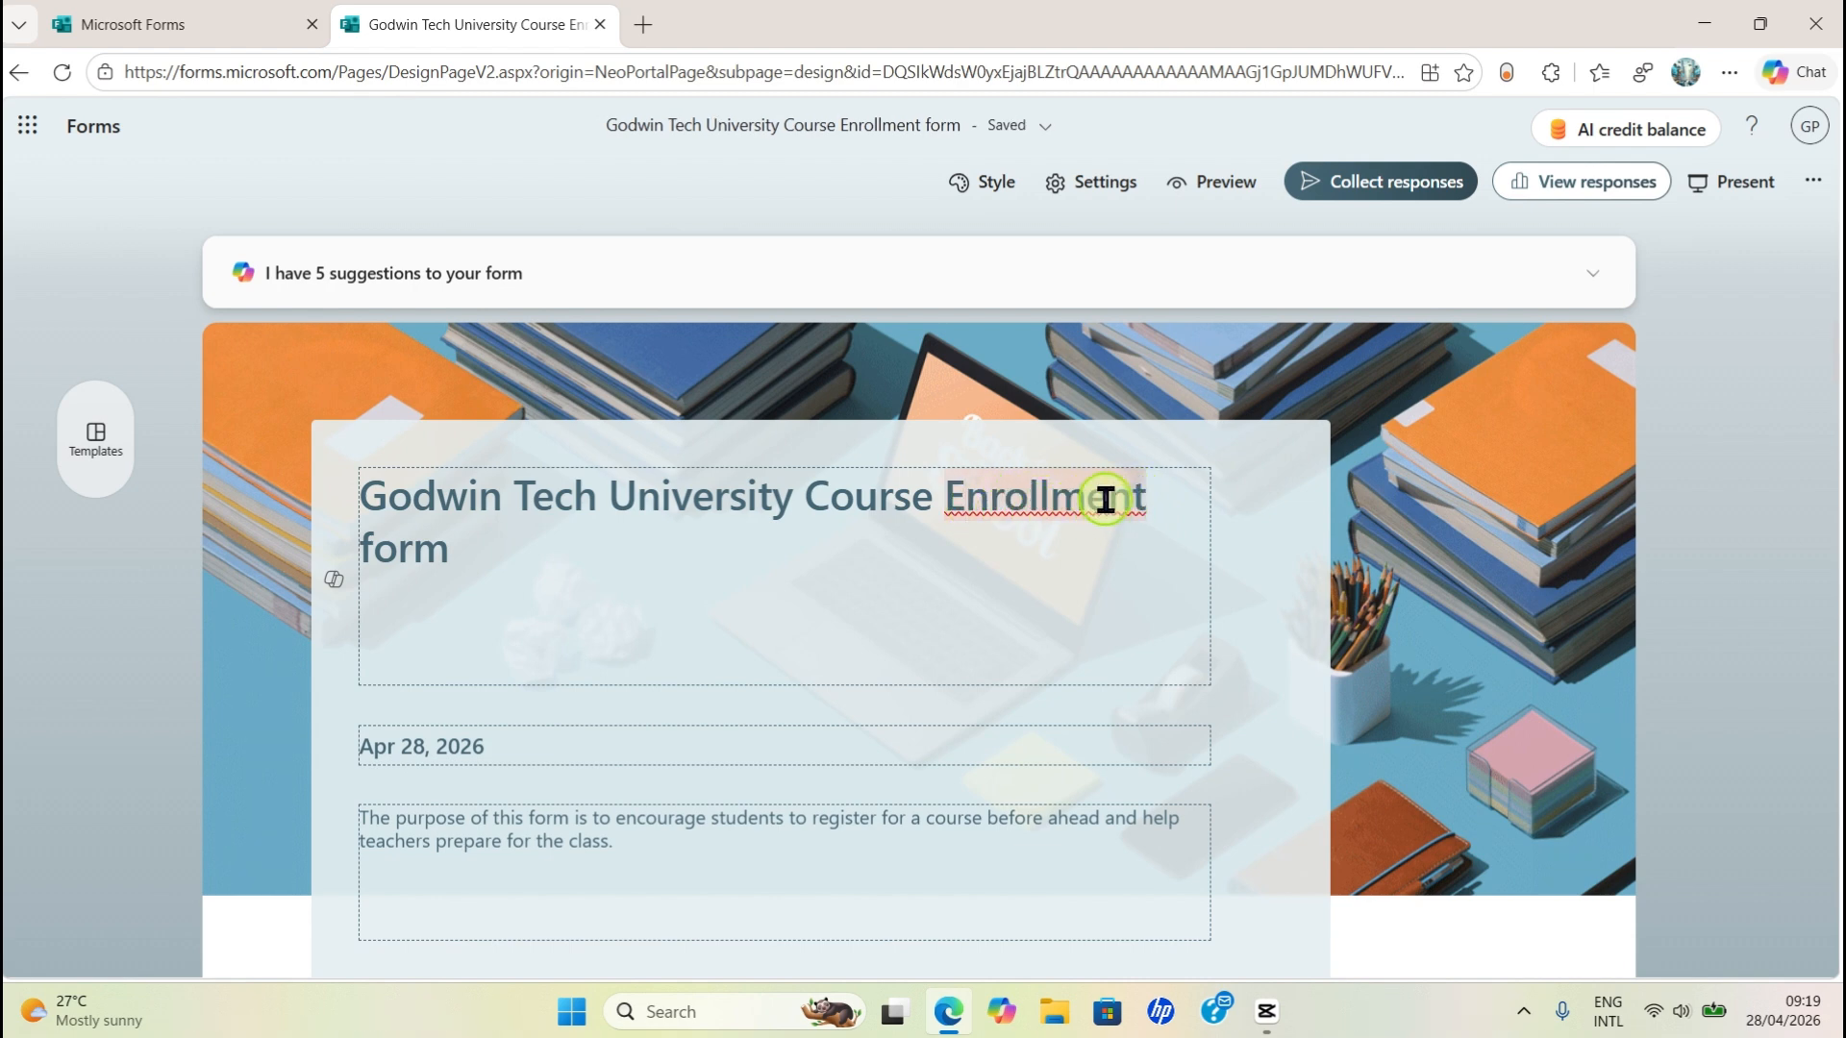
{"action": "left_click", "coordinate": [383, 550]}
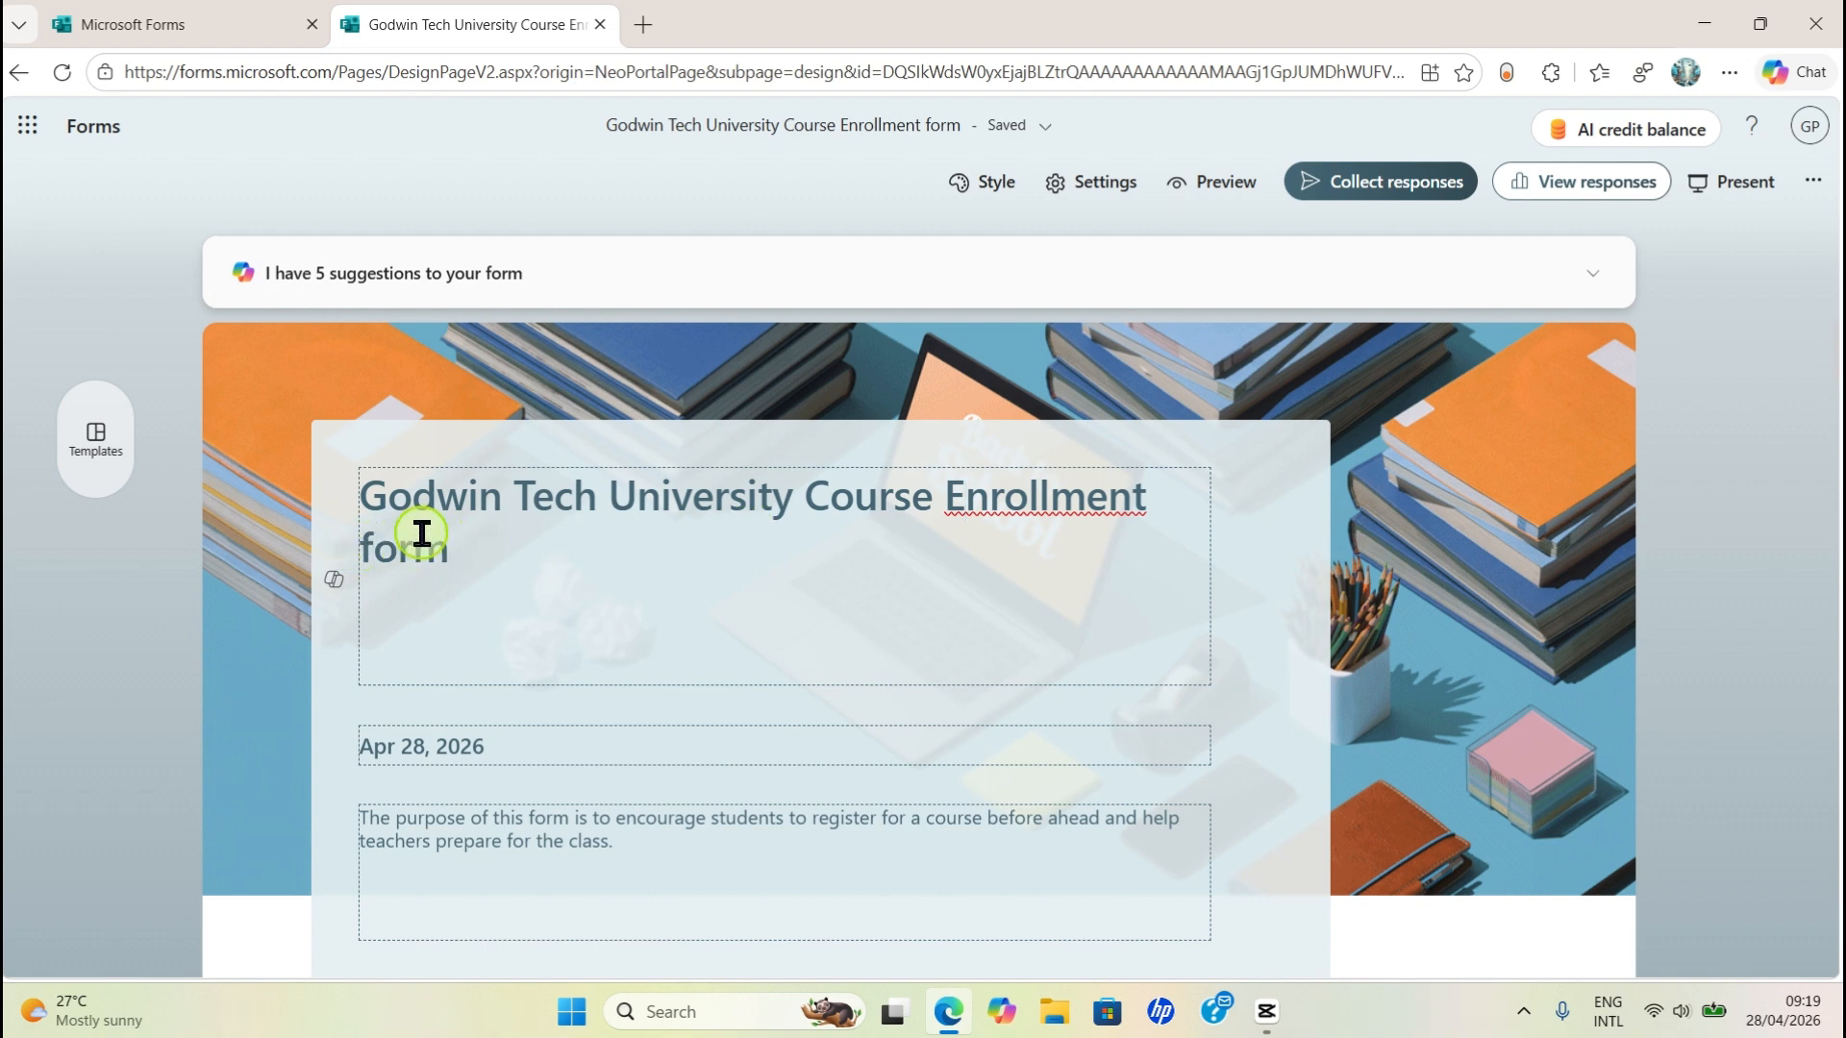
{"action": "key", "text": "BackSpace"}
{"action": "type", "text": "gf"}
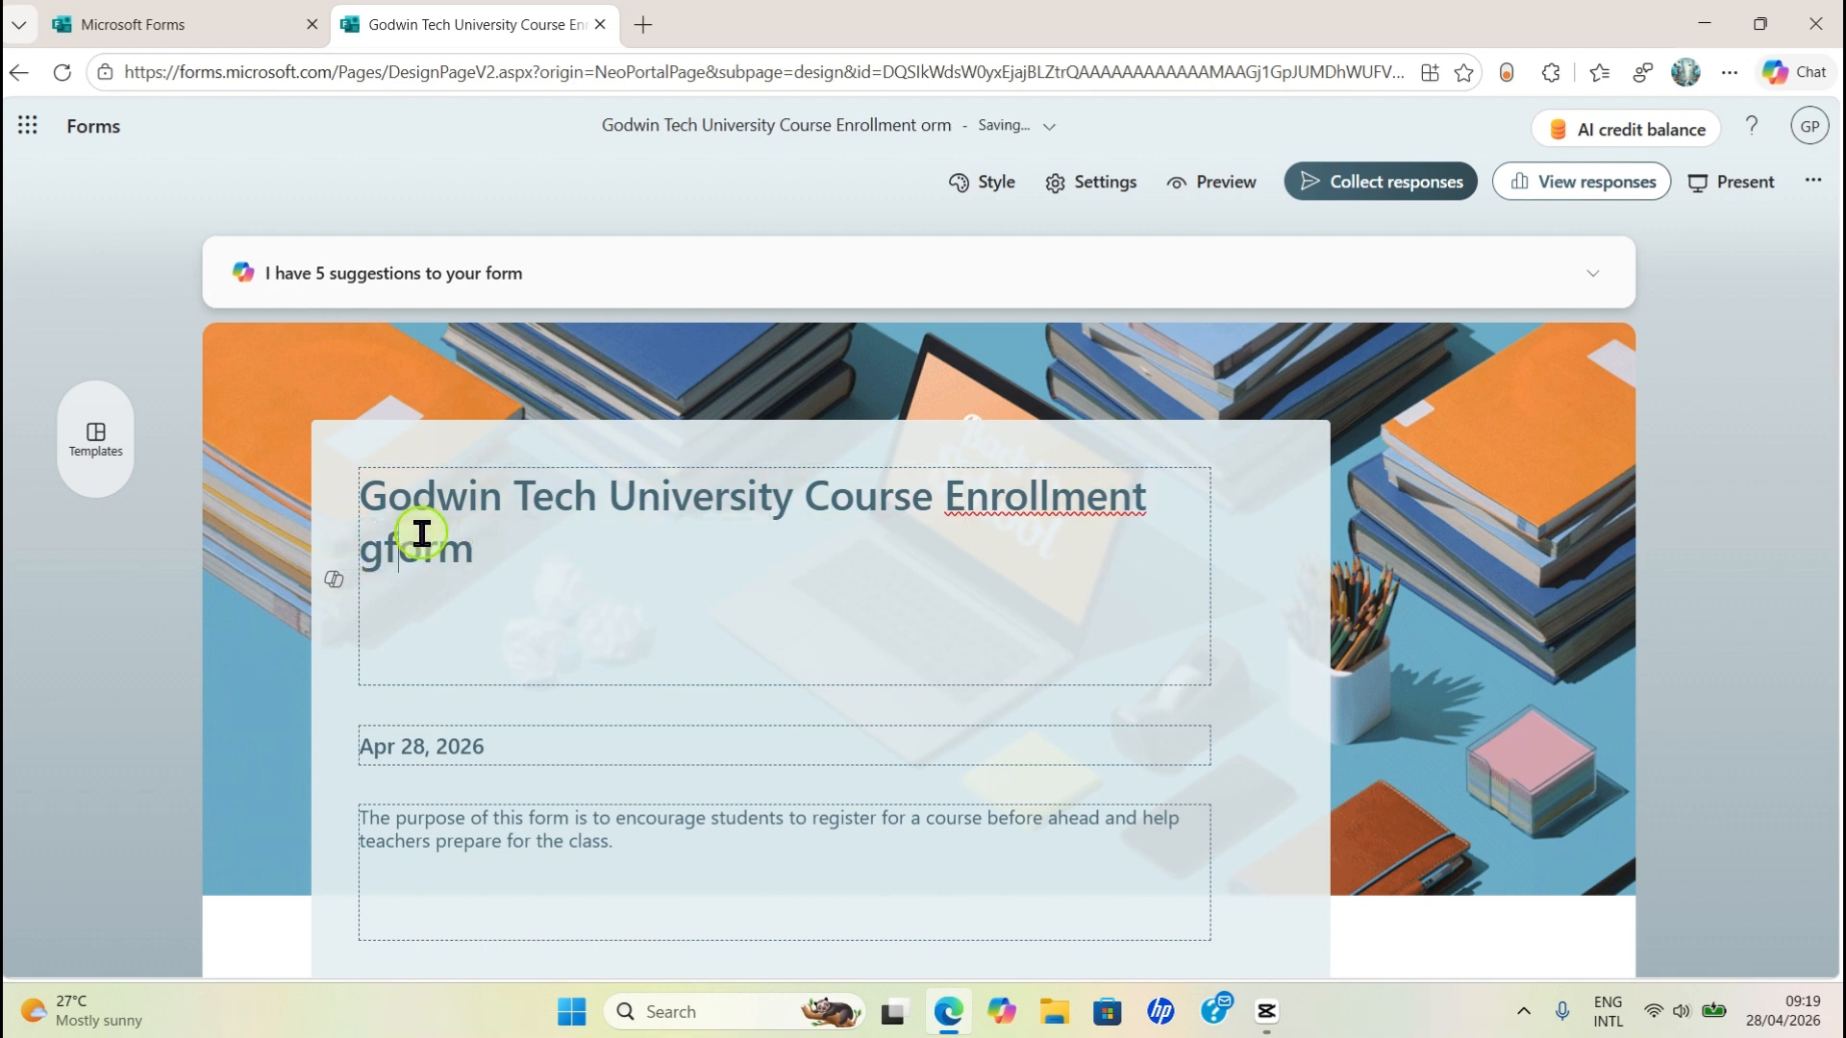
{"action": "key", "text": "BackSpace"}
{"action": "key", "text": "BackSpace"}
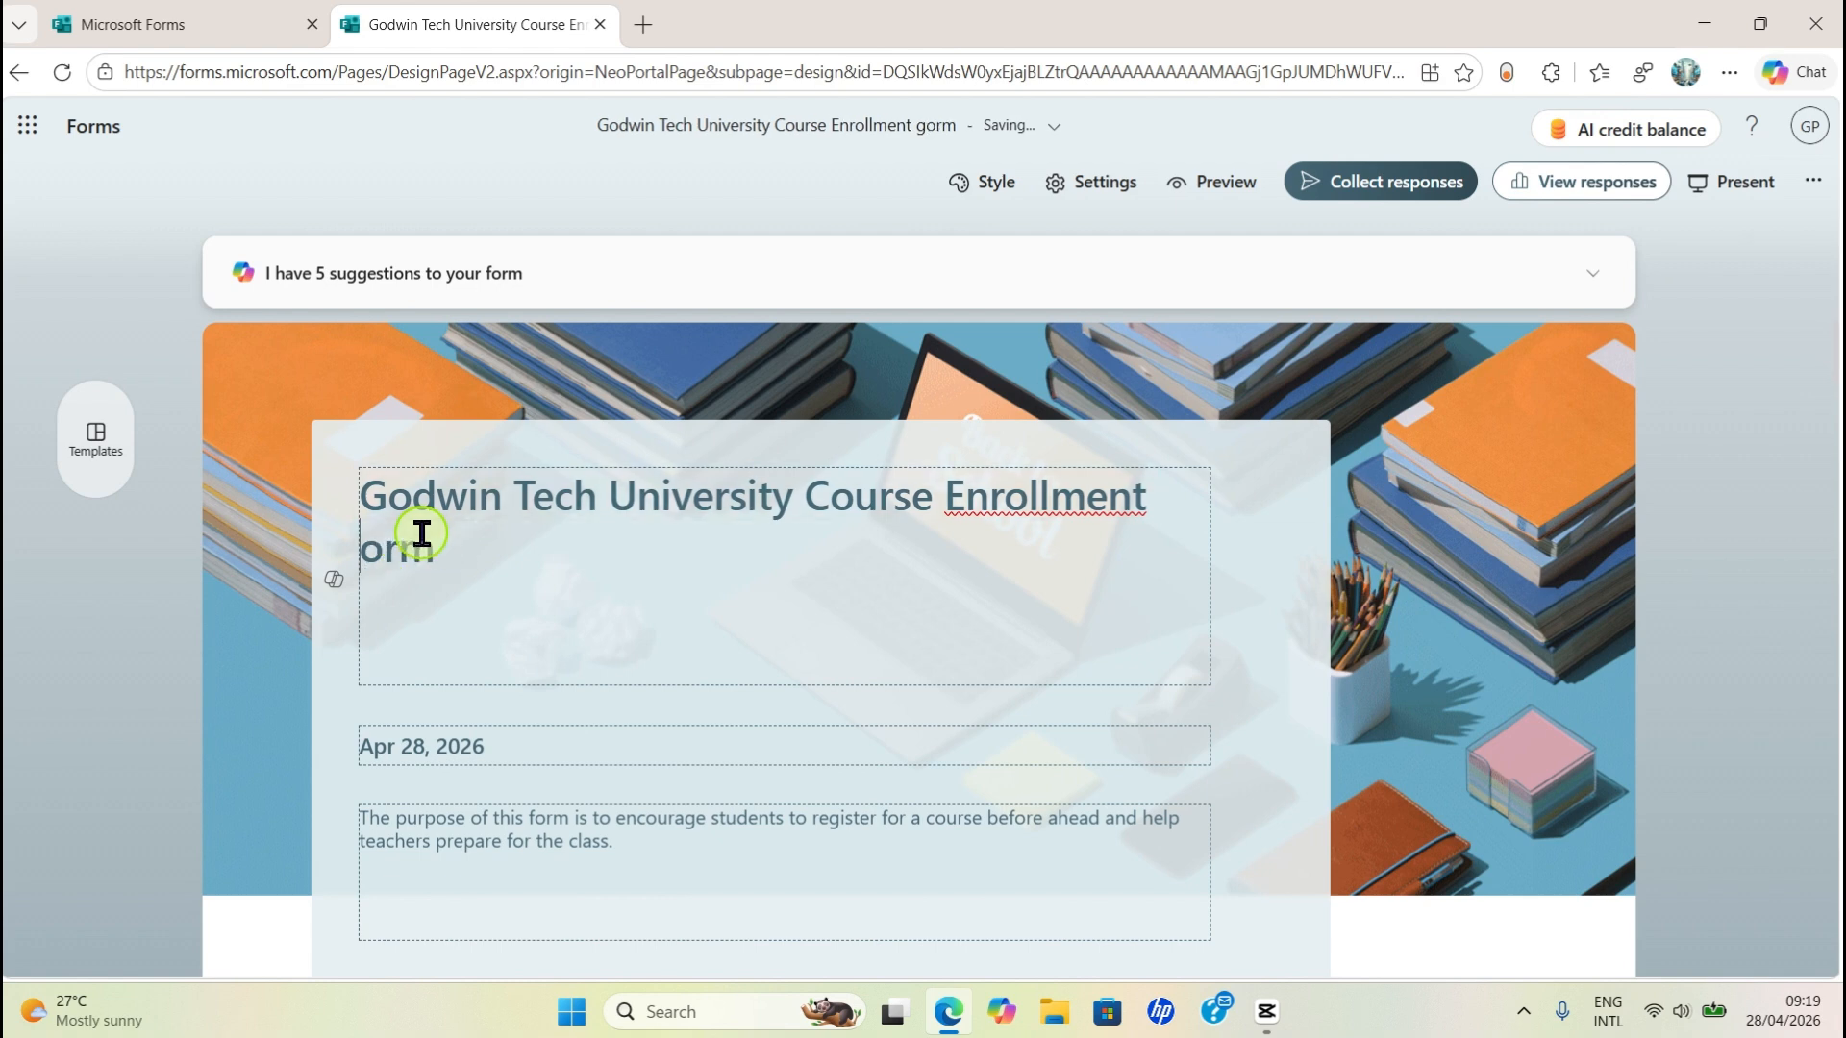
{"action": "type", "text": "F"}
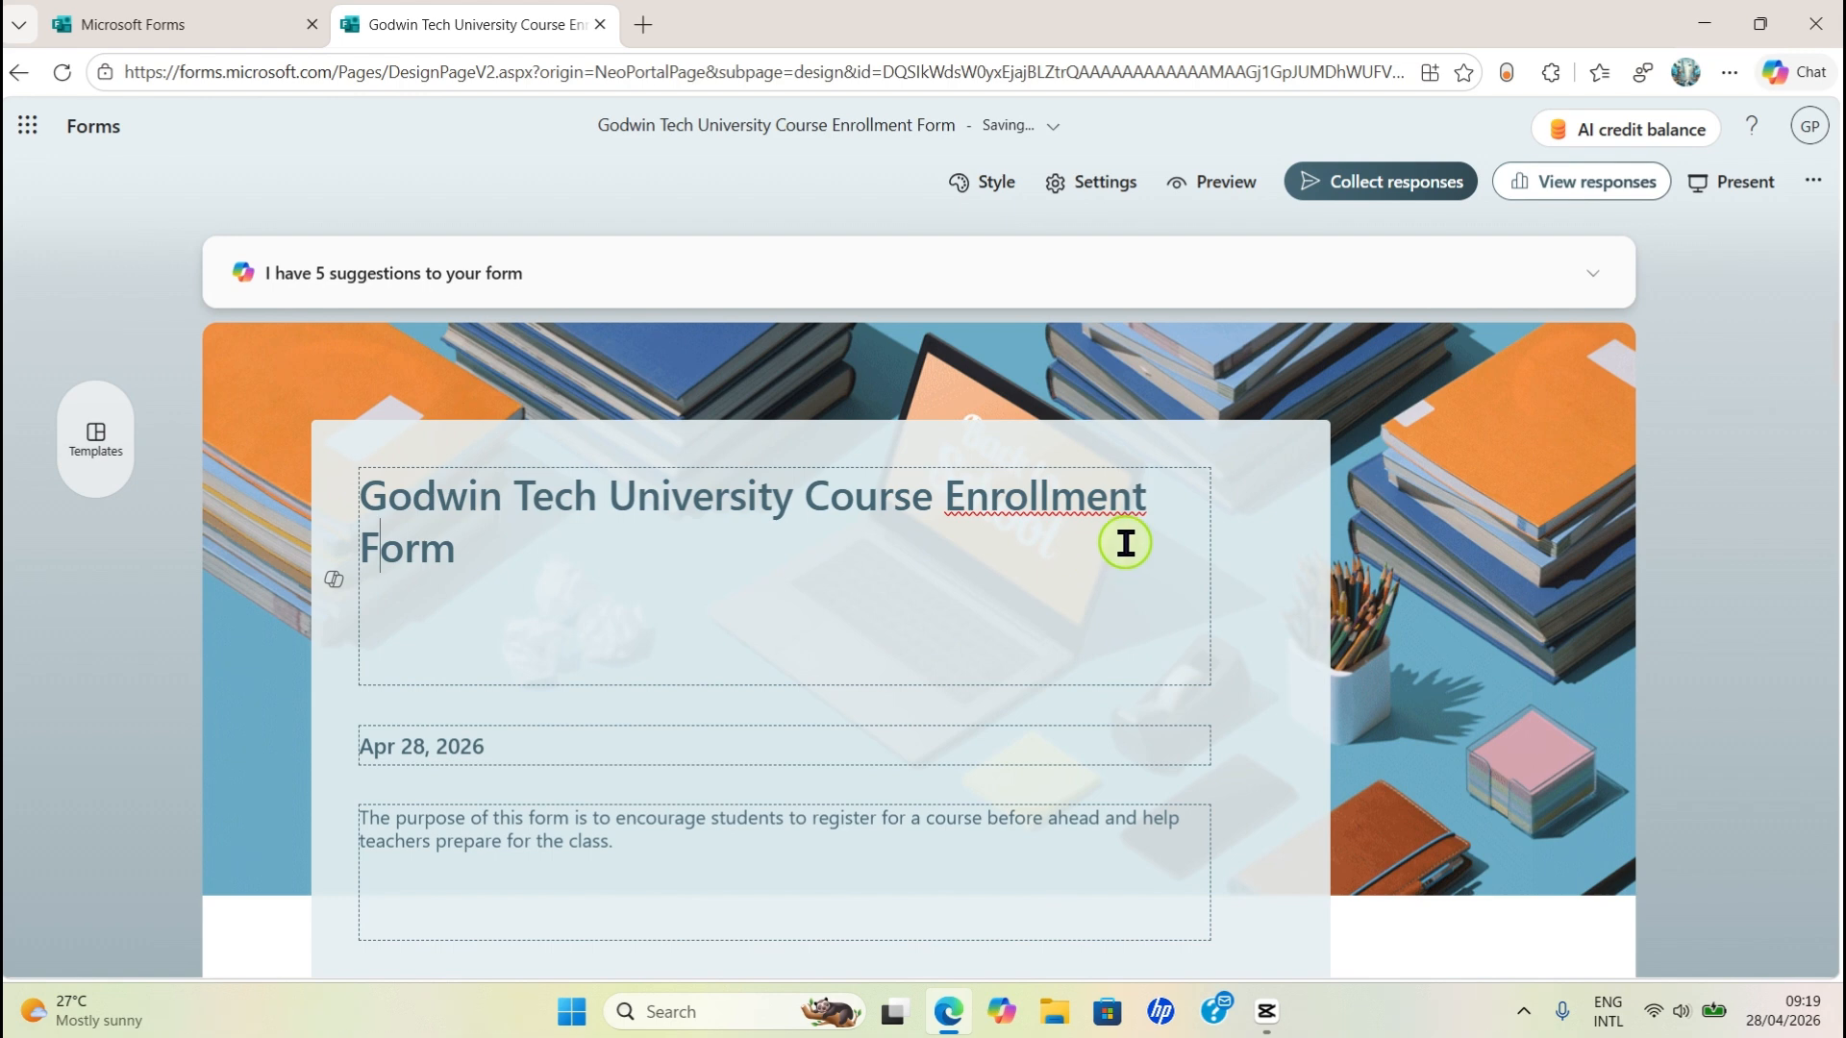
{"action": "scroll", "coordinate": [1076, 552], "scroll_direction": "down", "scroll_amount": 3}
{"action": "scroll", "coordinate": [1043, 557], "scroll_direction": "up", "scroll_amount": 3}
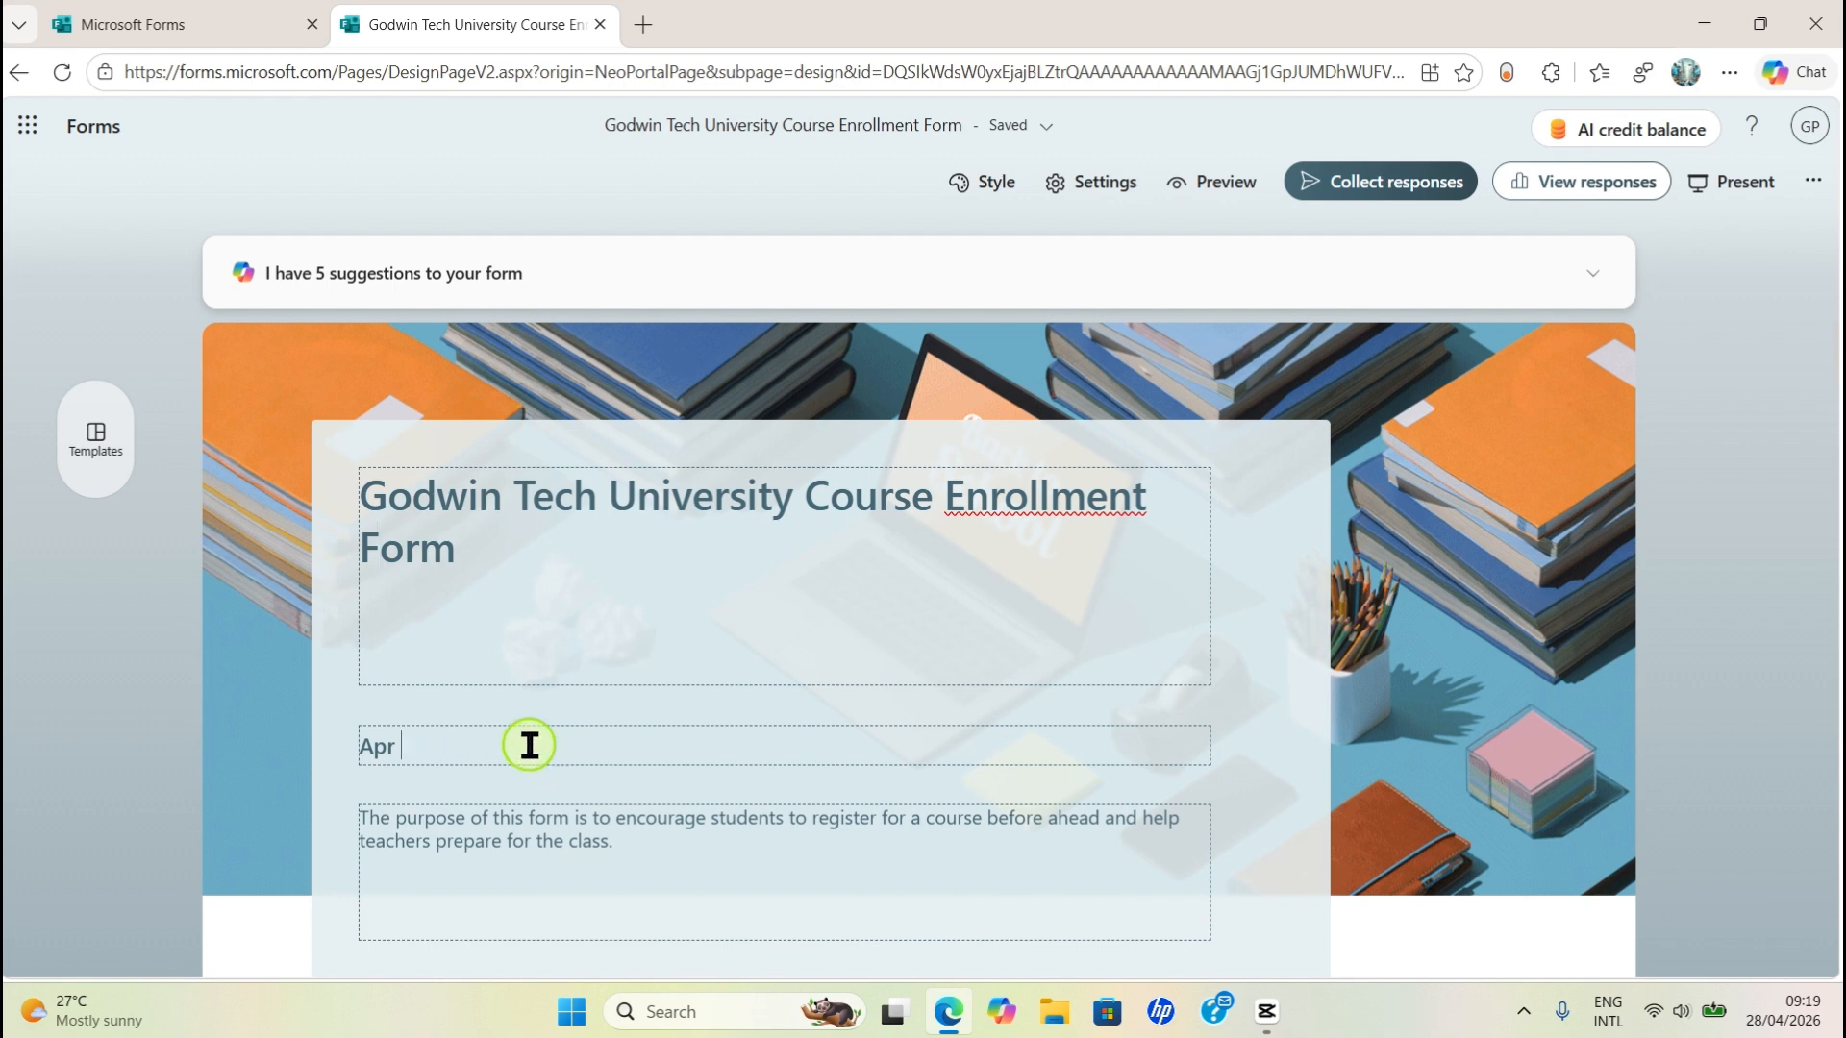
- Delete the leftover 'Apr' date text from the header, leaving title and description
{"action": "key", "text": "BackSpace"}
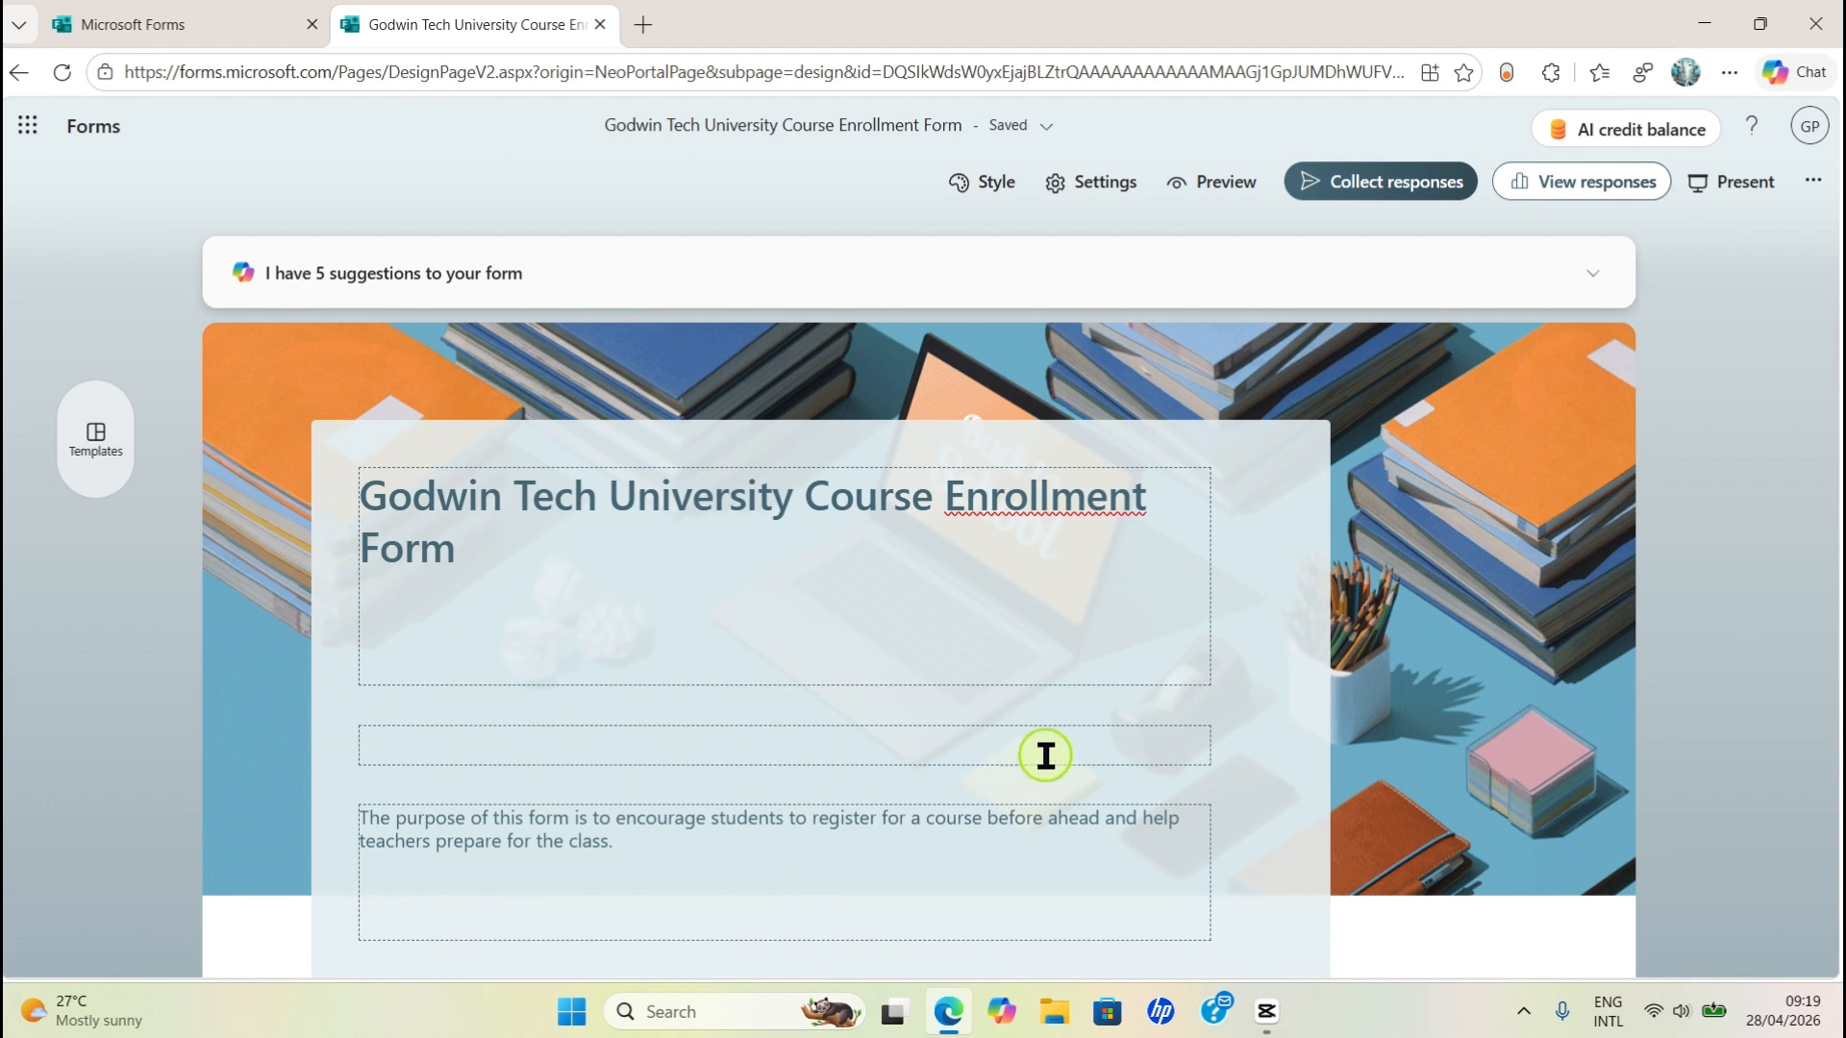
{"action": "scroll", "coordinate": [836, 711], "scroll_direction": "down", "scroll_amount": 3}
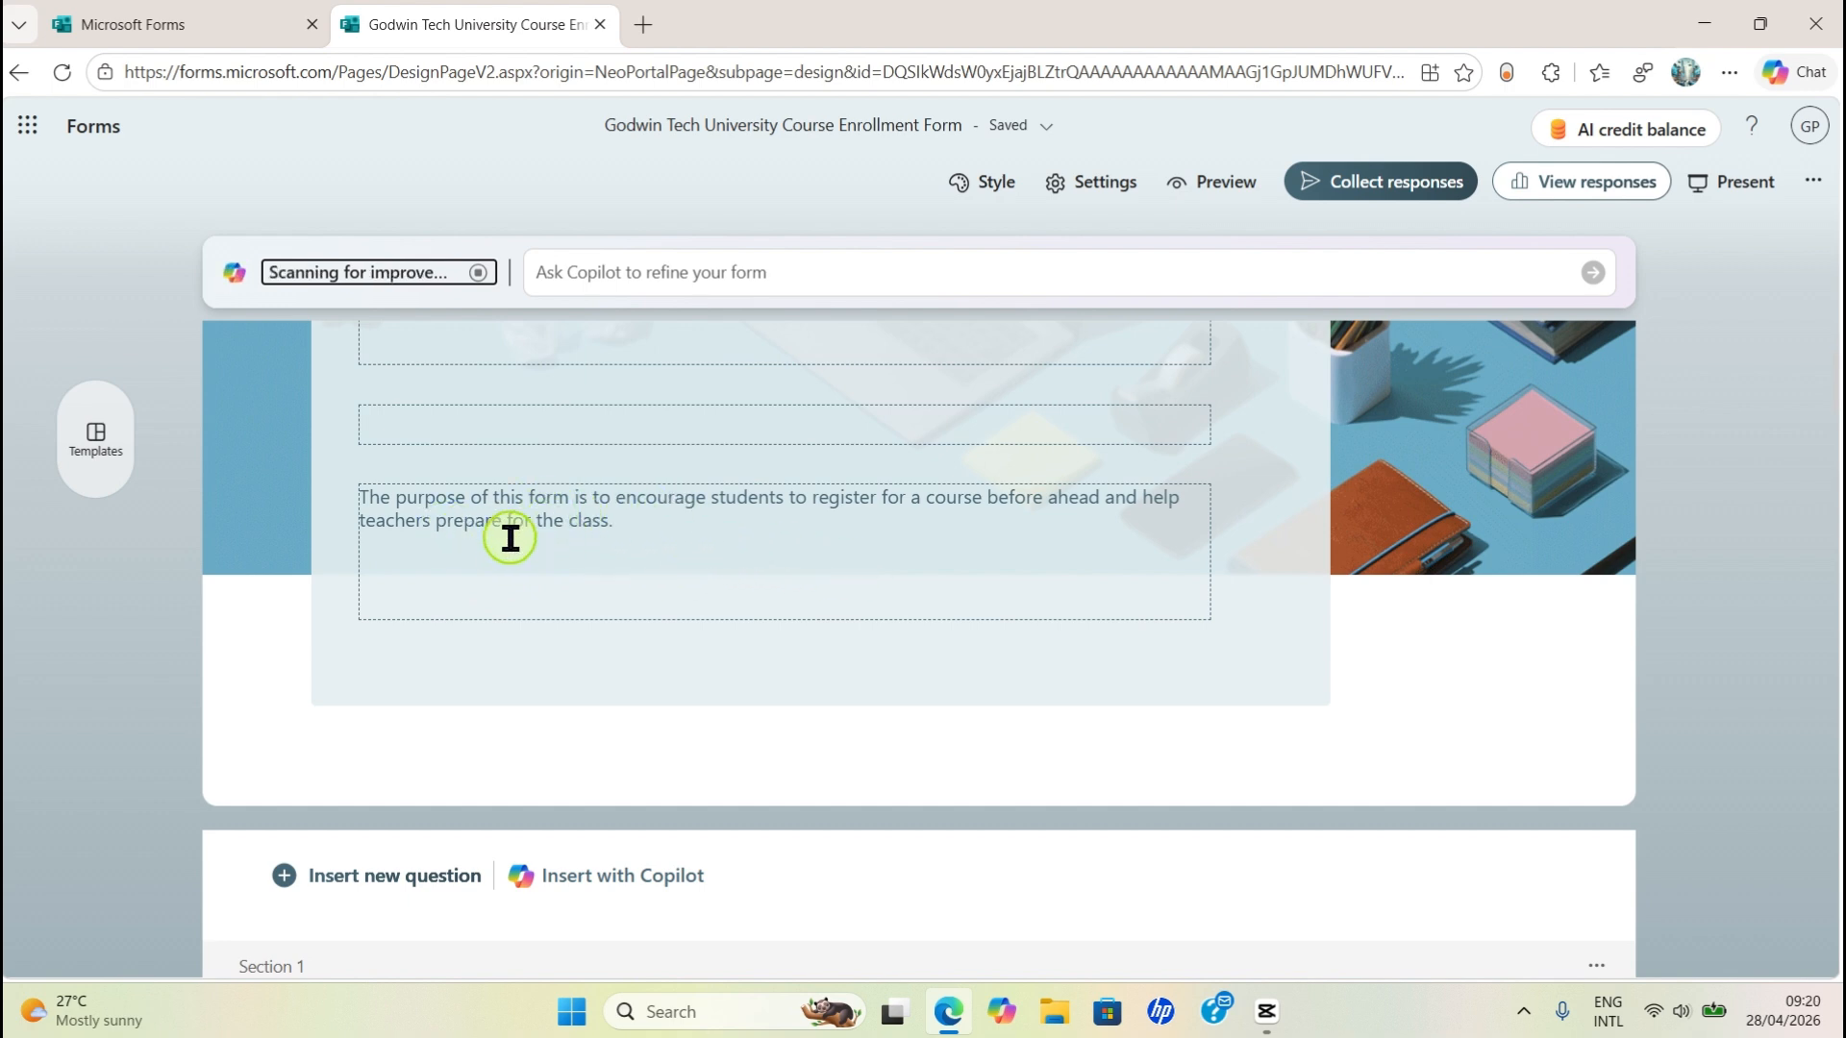
{"action": "left_click", "coordinate": [699, 532]}
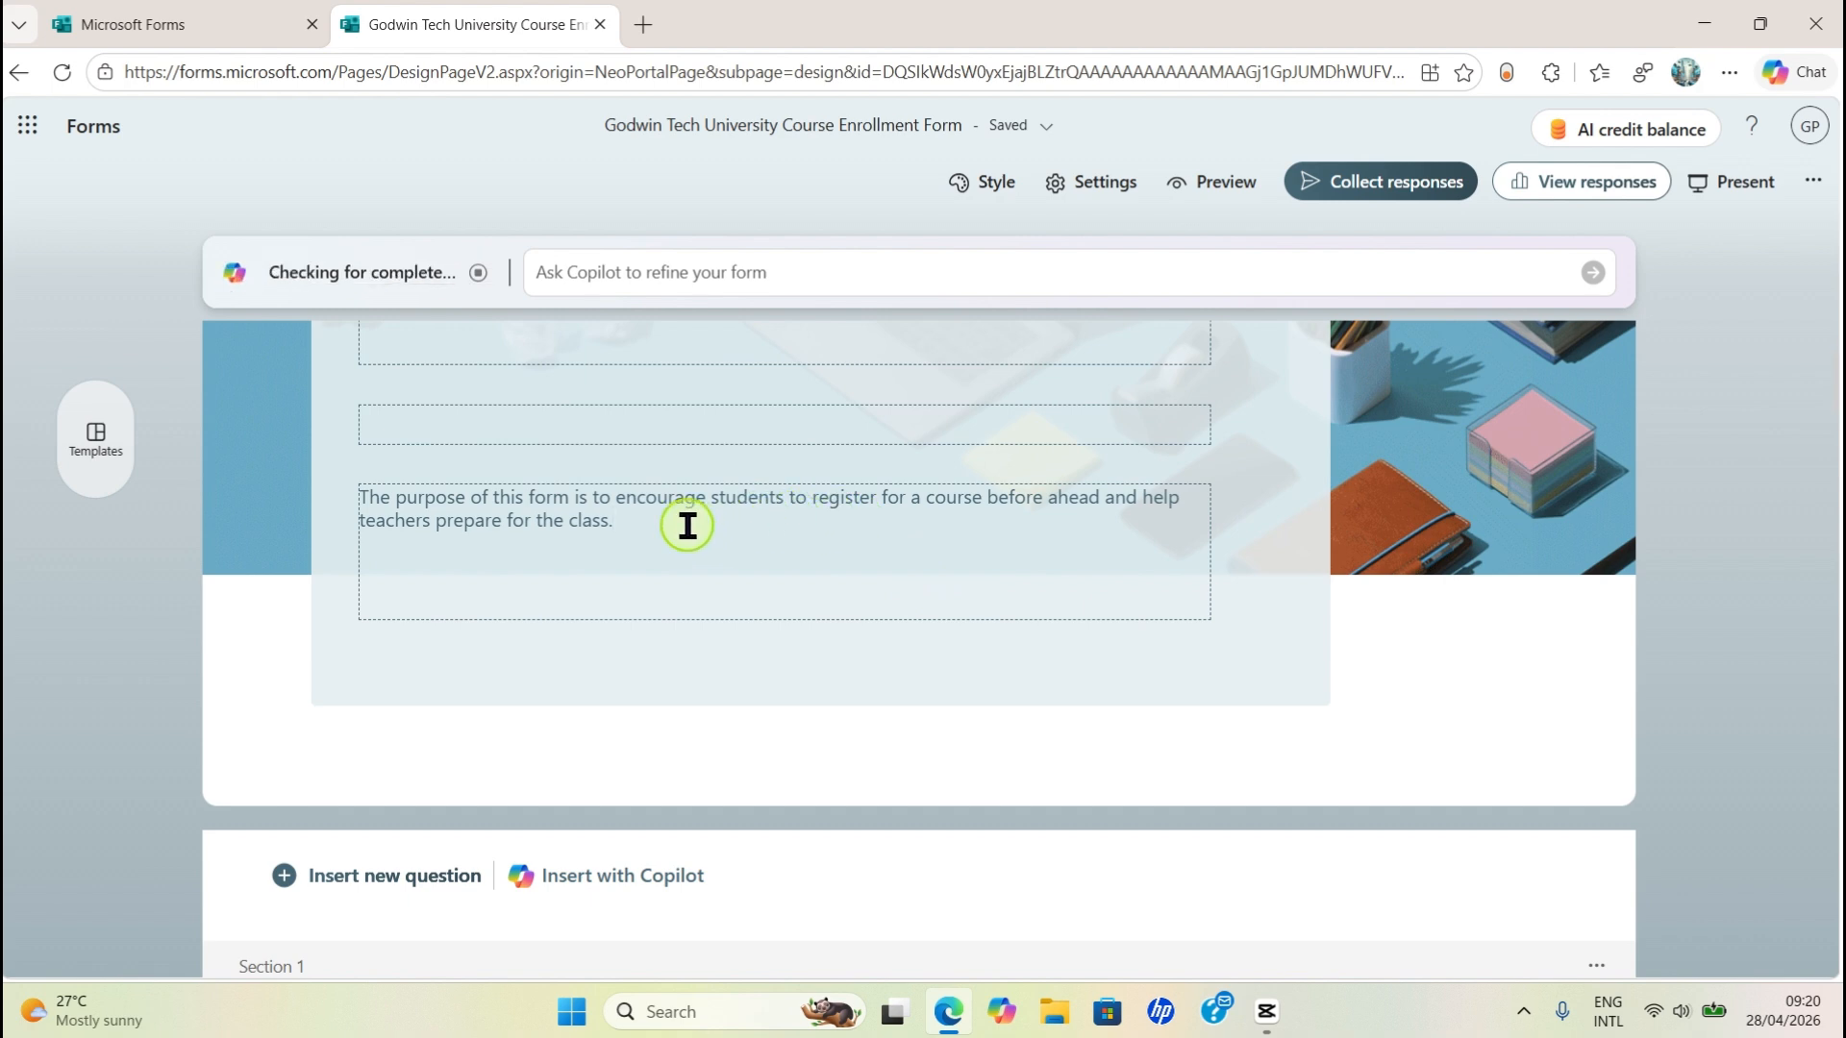
{"action": "scroll", "coordinate": [1265, 602], "scroll_direction": "up", "scroll_amount": 3}
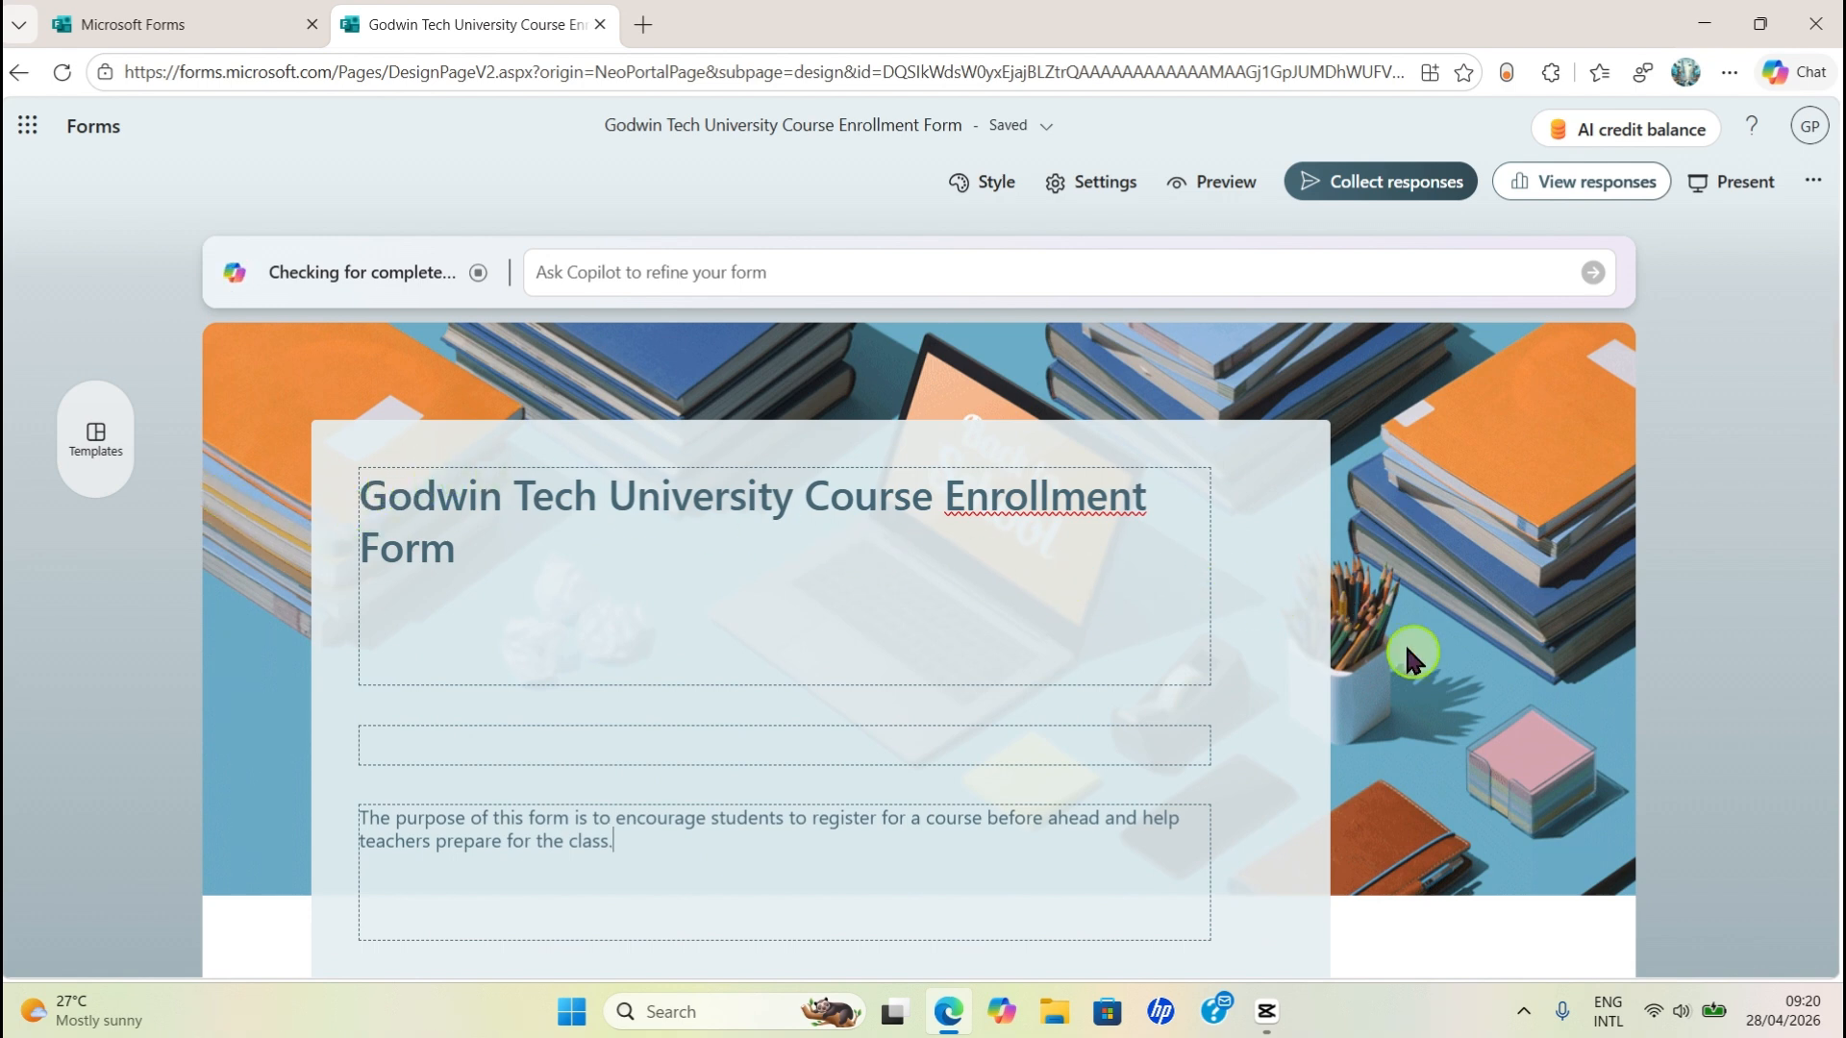
{"action": "left_click", "coordinate": [1741, 648]}
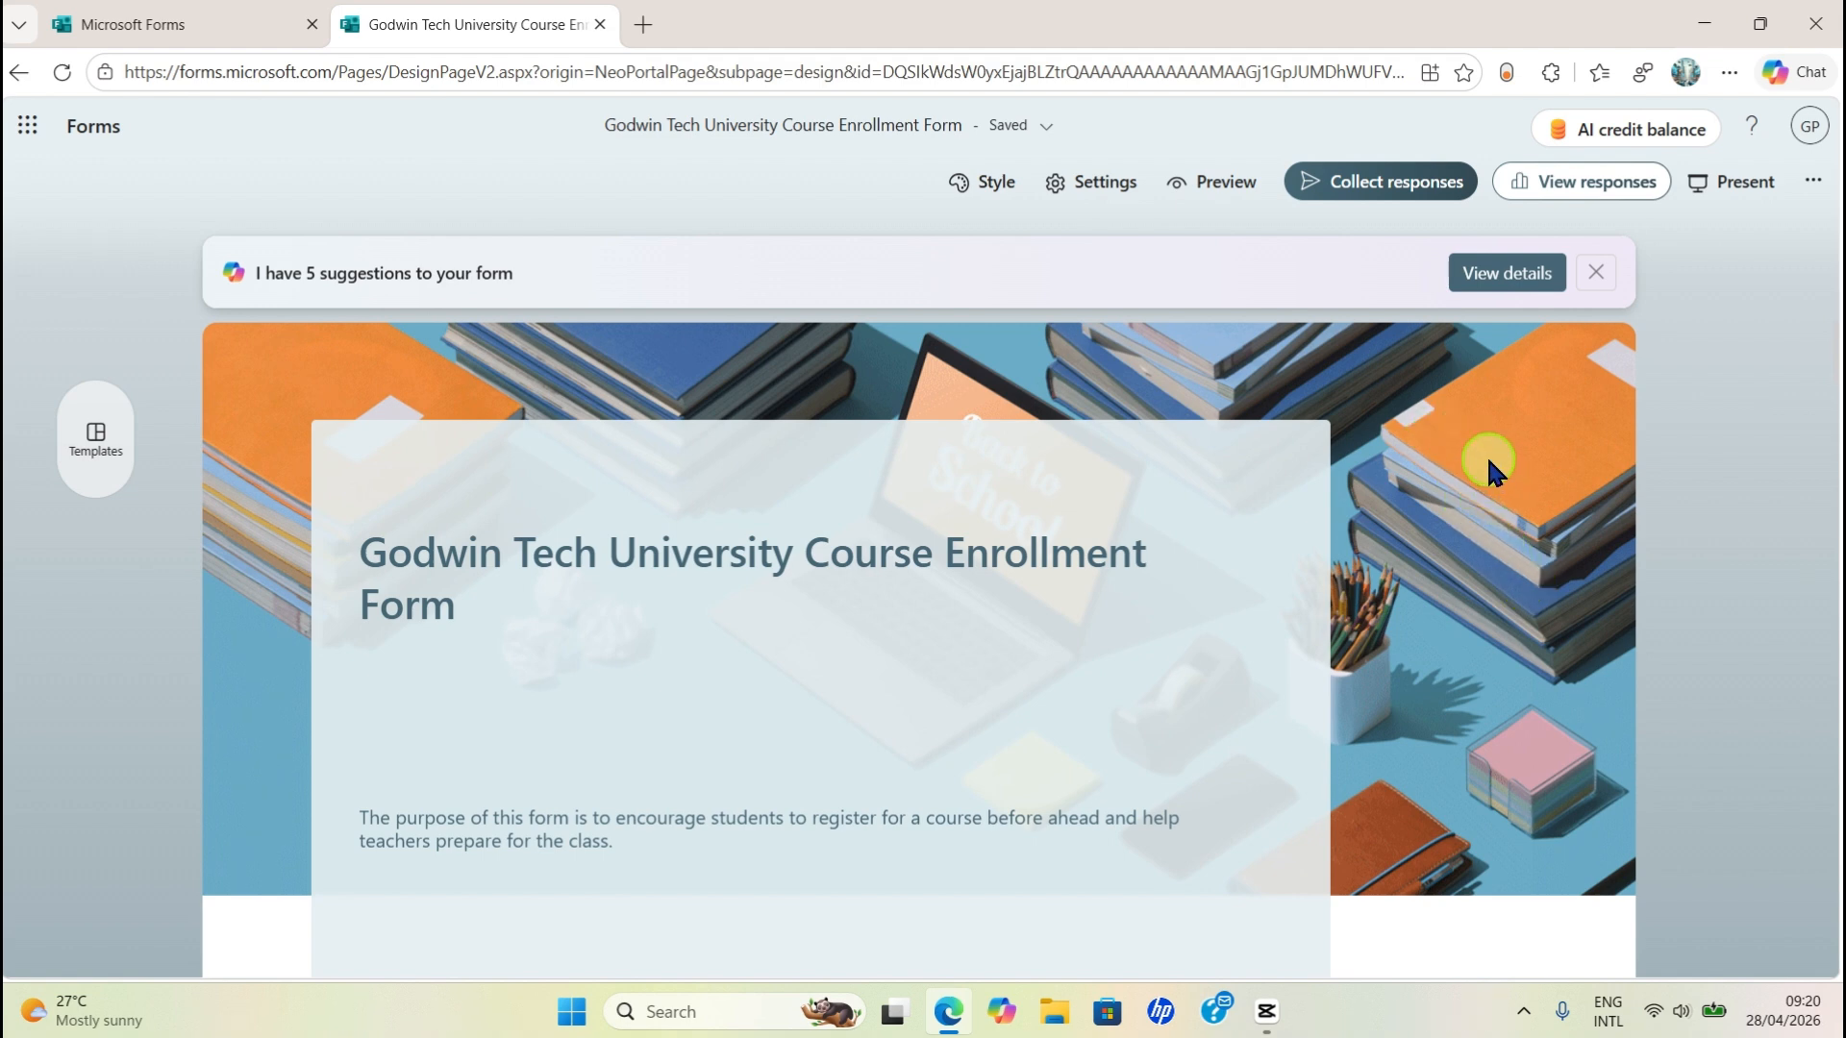
- Apply the first suggested books-and-laptop theme, then close the Styles panel
{"action": "left_click", "coordinate": [980, 183]}
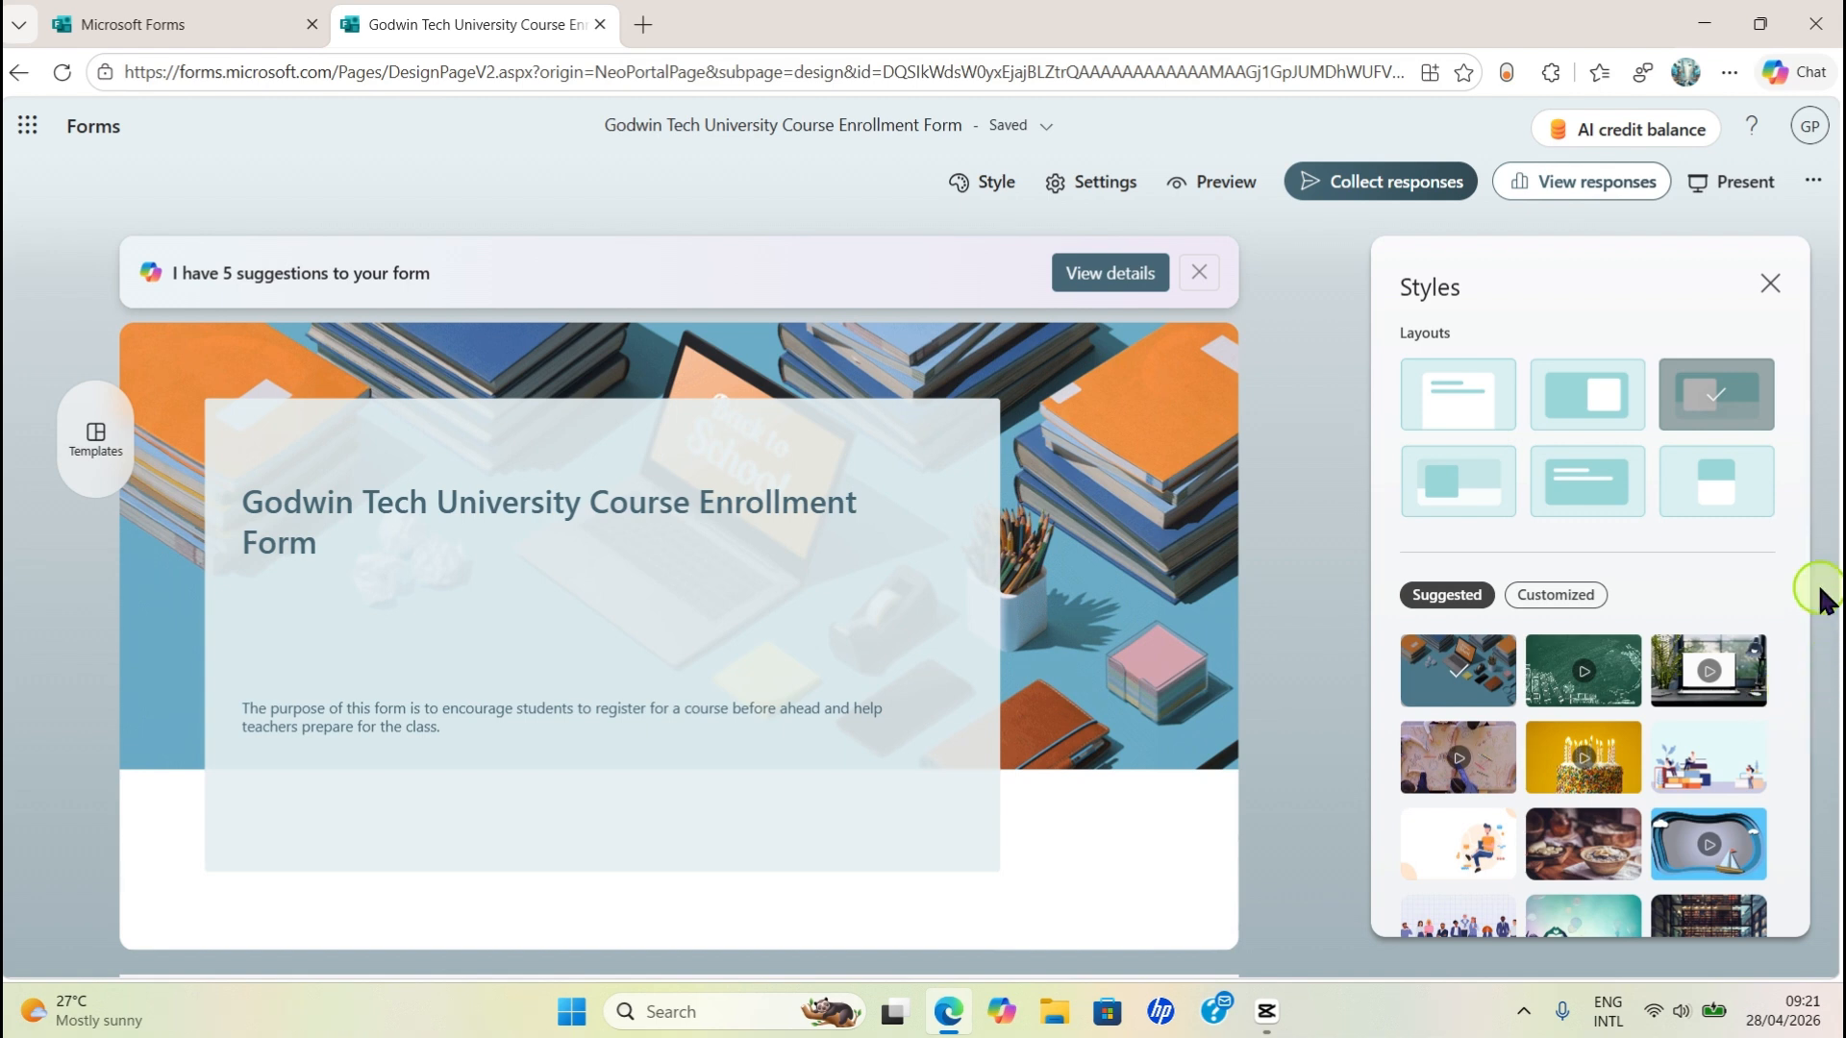
{"action": "left_click", "coordinate": [1550, 598]}
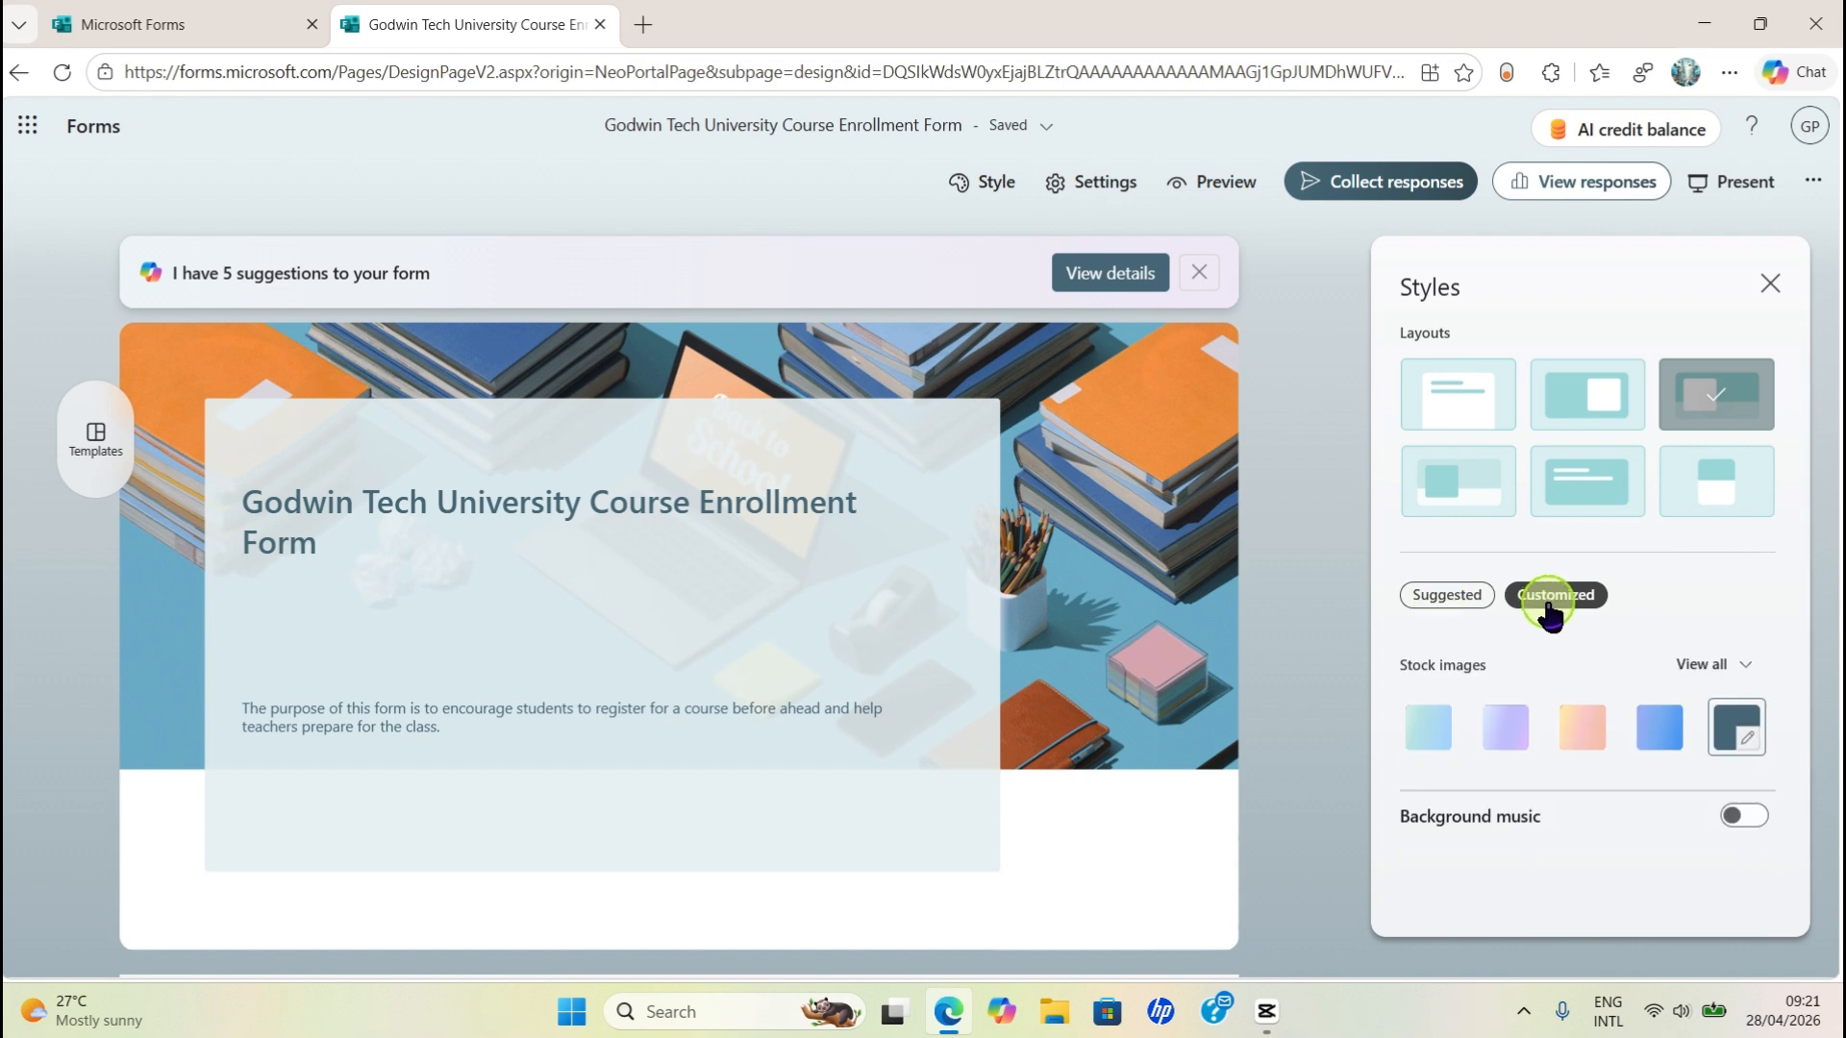
{"action": "left_click", "coordinate": [1453, 609]}
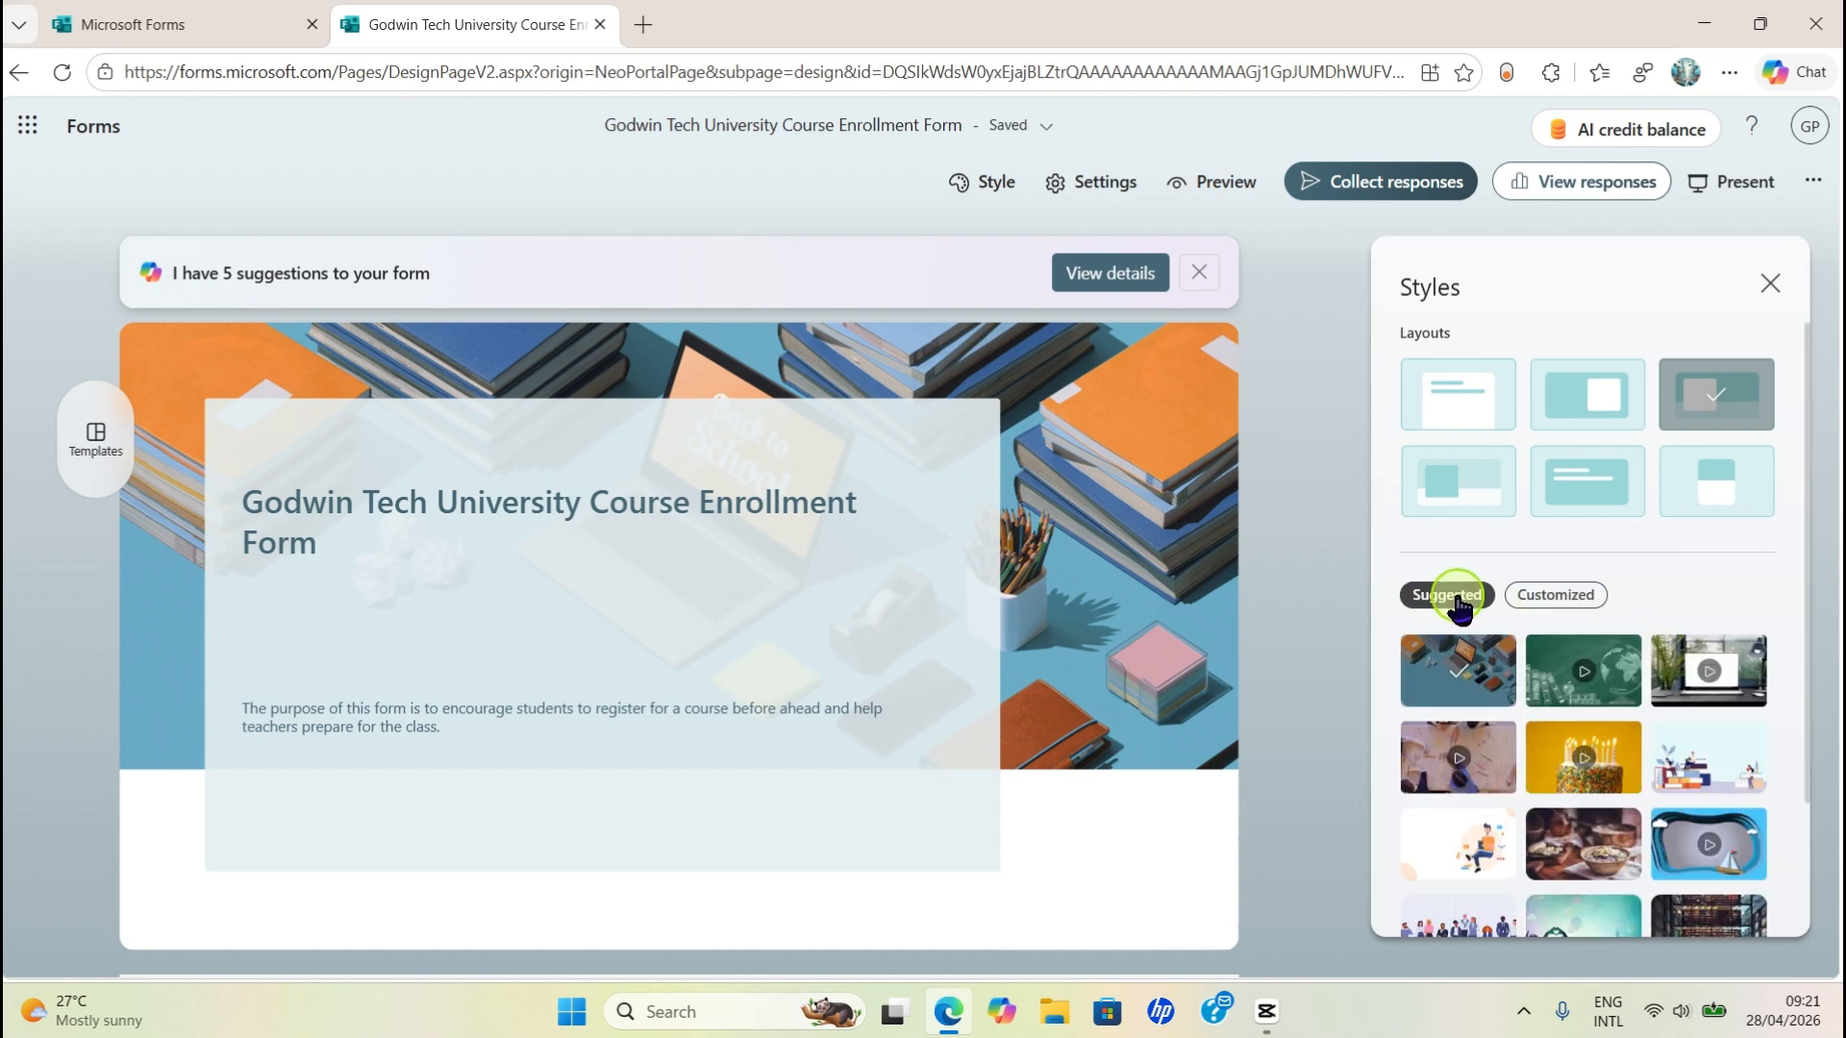
{"action": "left_click", "coordinate": [1474, 705]}
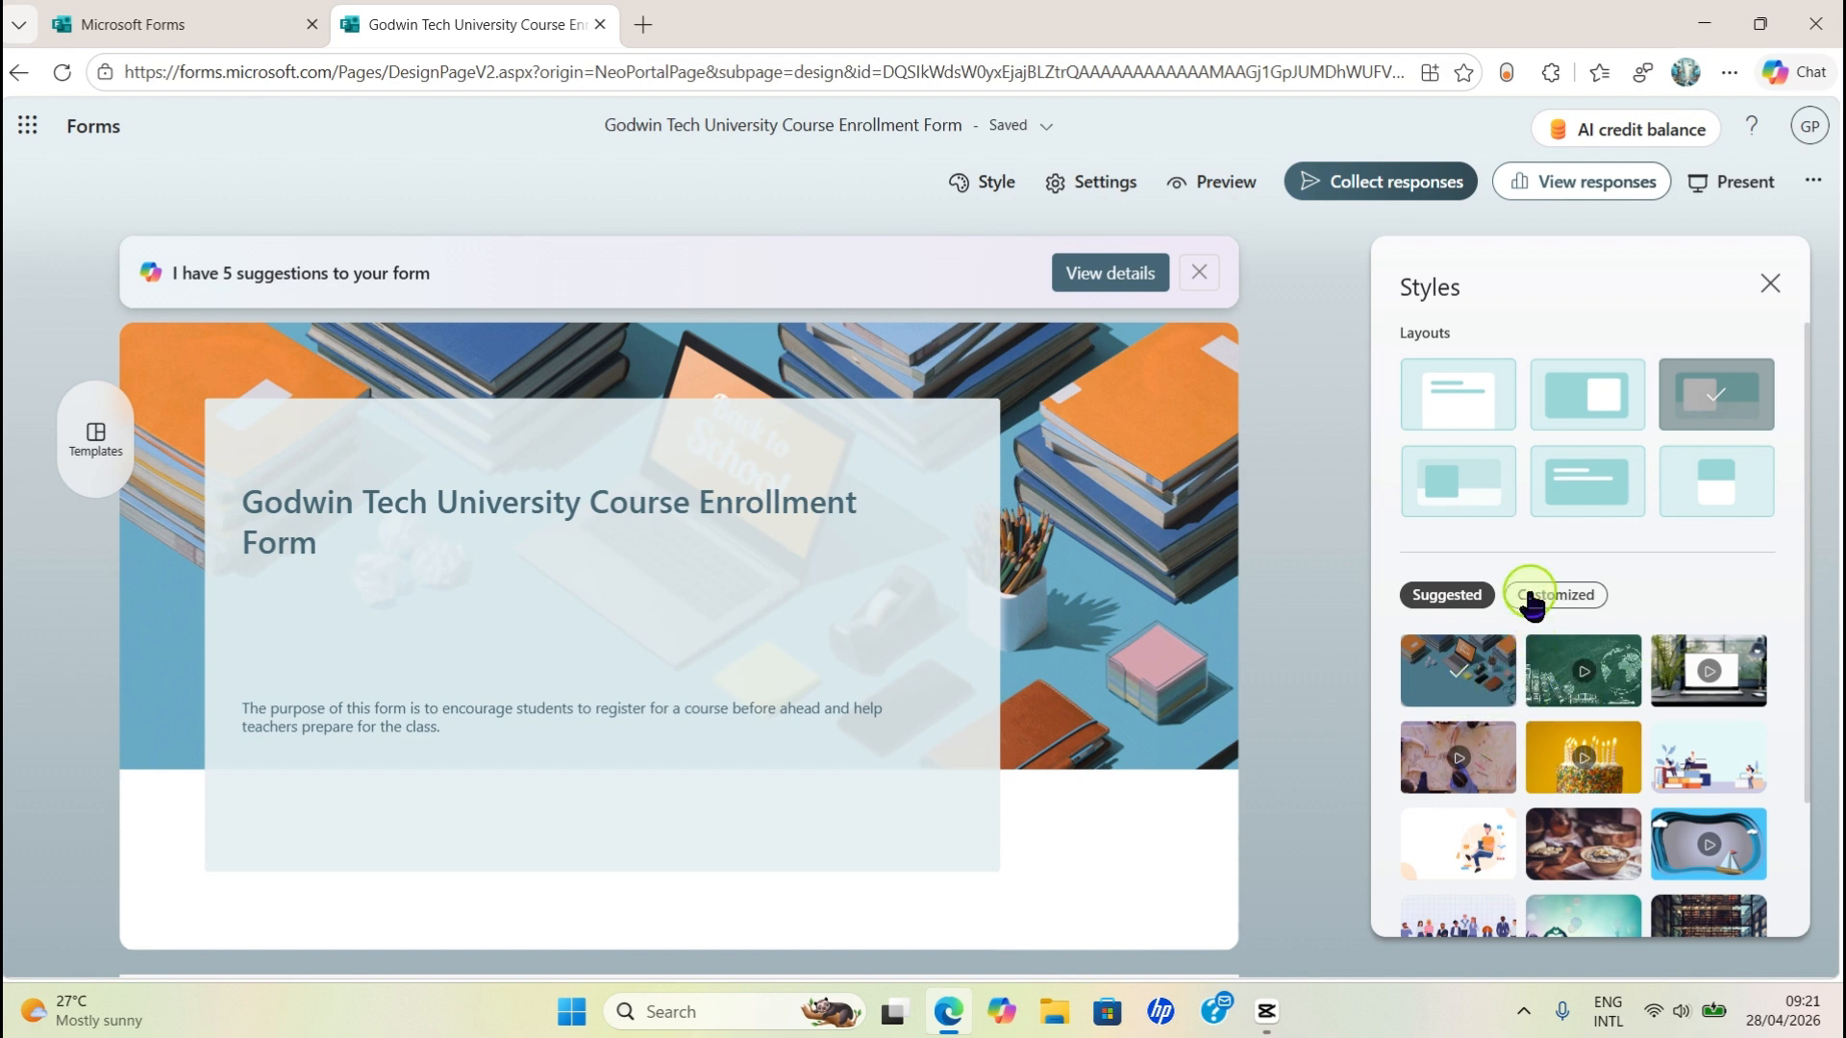
{"action": "left_click", "coordinate": [1772, 285]}
{"action": "scroll", "coordinate": [1485, 623], "scroll_direction": "down", "scroll_amount": 5}
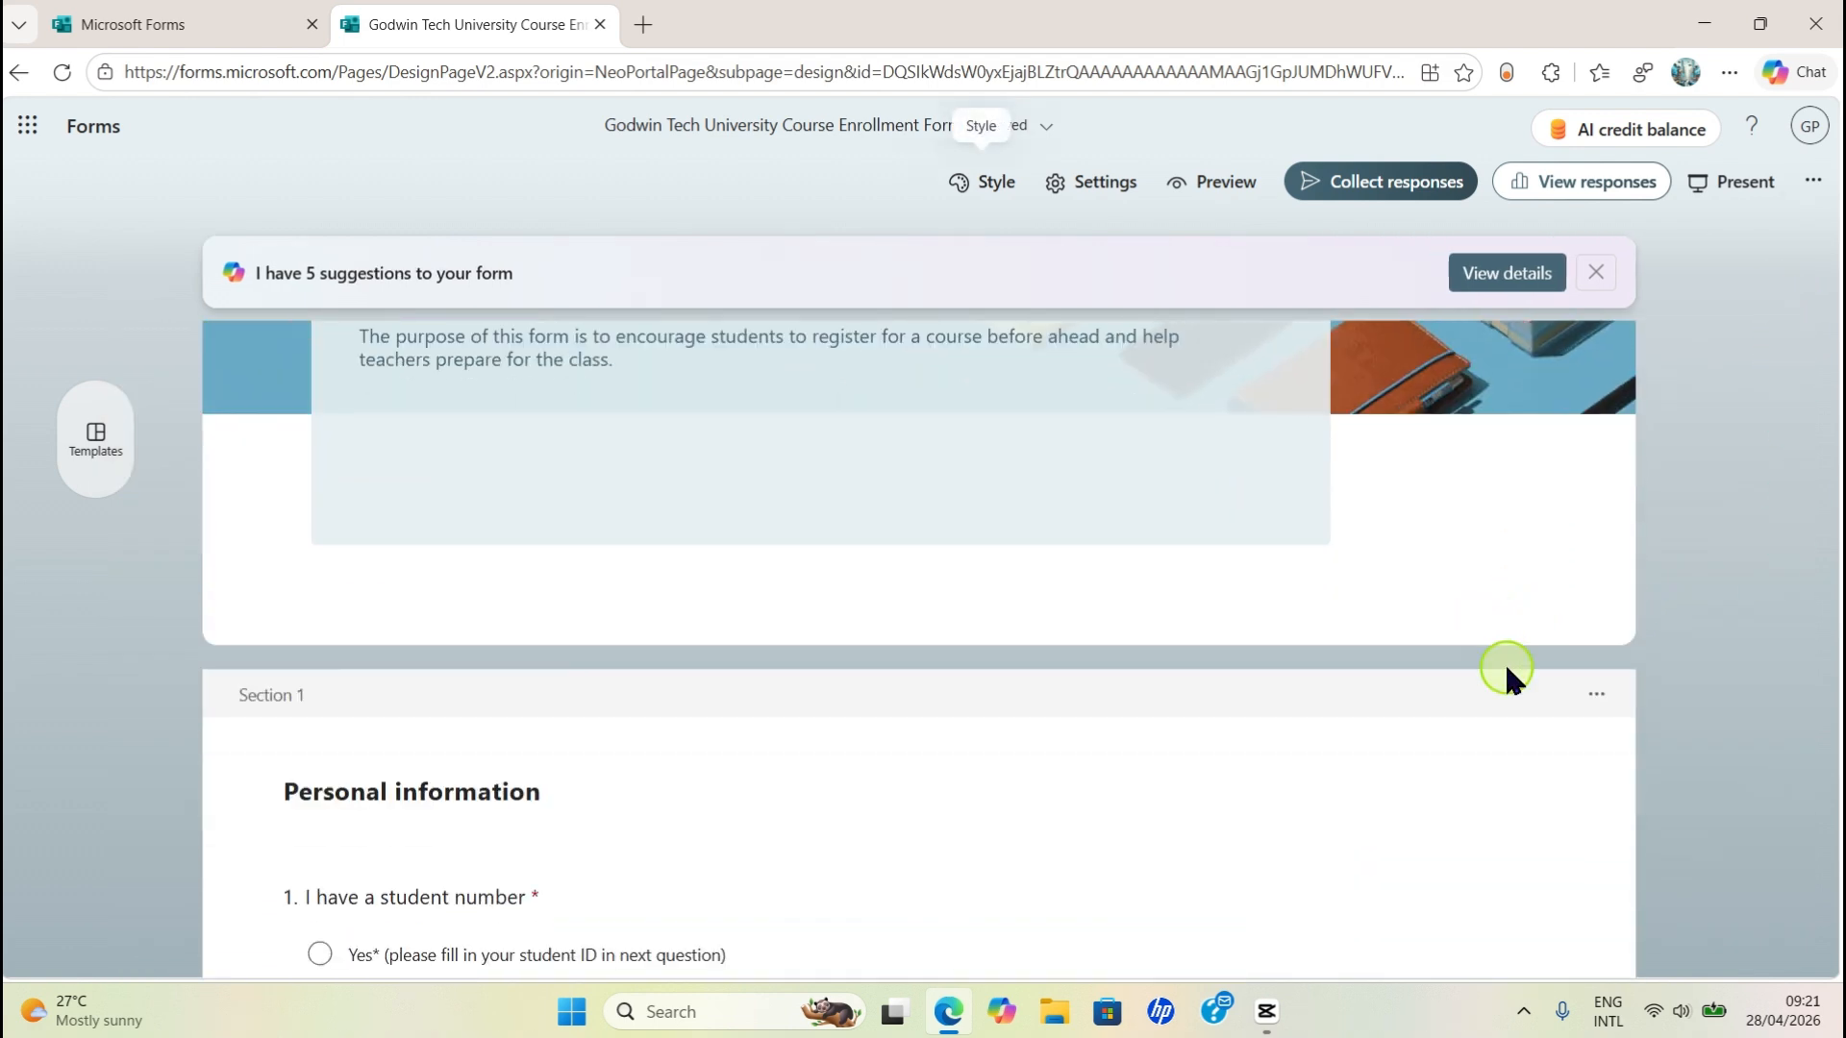
{"action": "scroll", "coordinate": [1470, 683], "scroll_direction": "down", "scroll_amount": 5}
{"action": "scroll", "coordinate": [1183, 664], "scroll_direction": "up", "scroll_amount": 5}
{"action": "scroll", "coordinate": [348, 713], "scroll_direction": "down", "scroll_amount": 15}
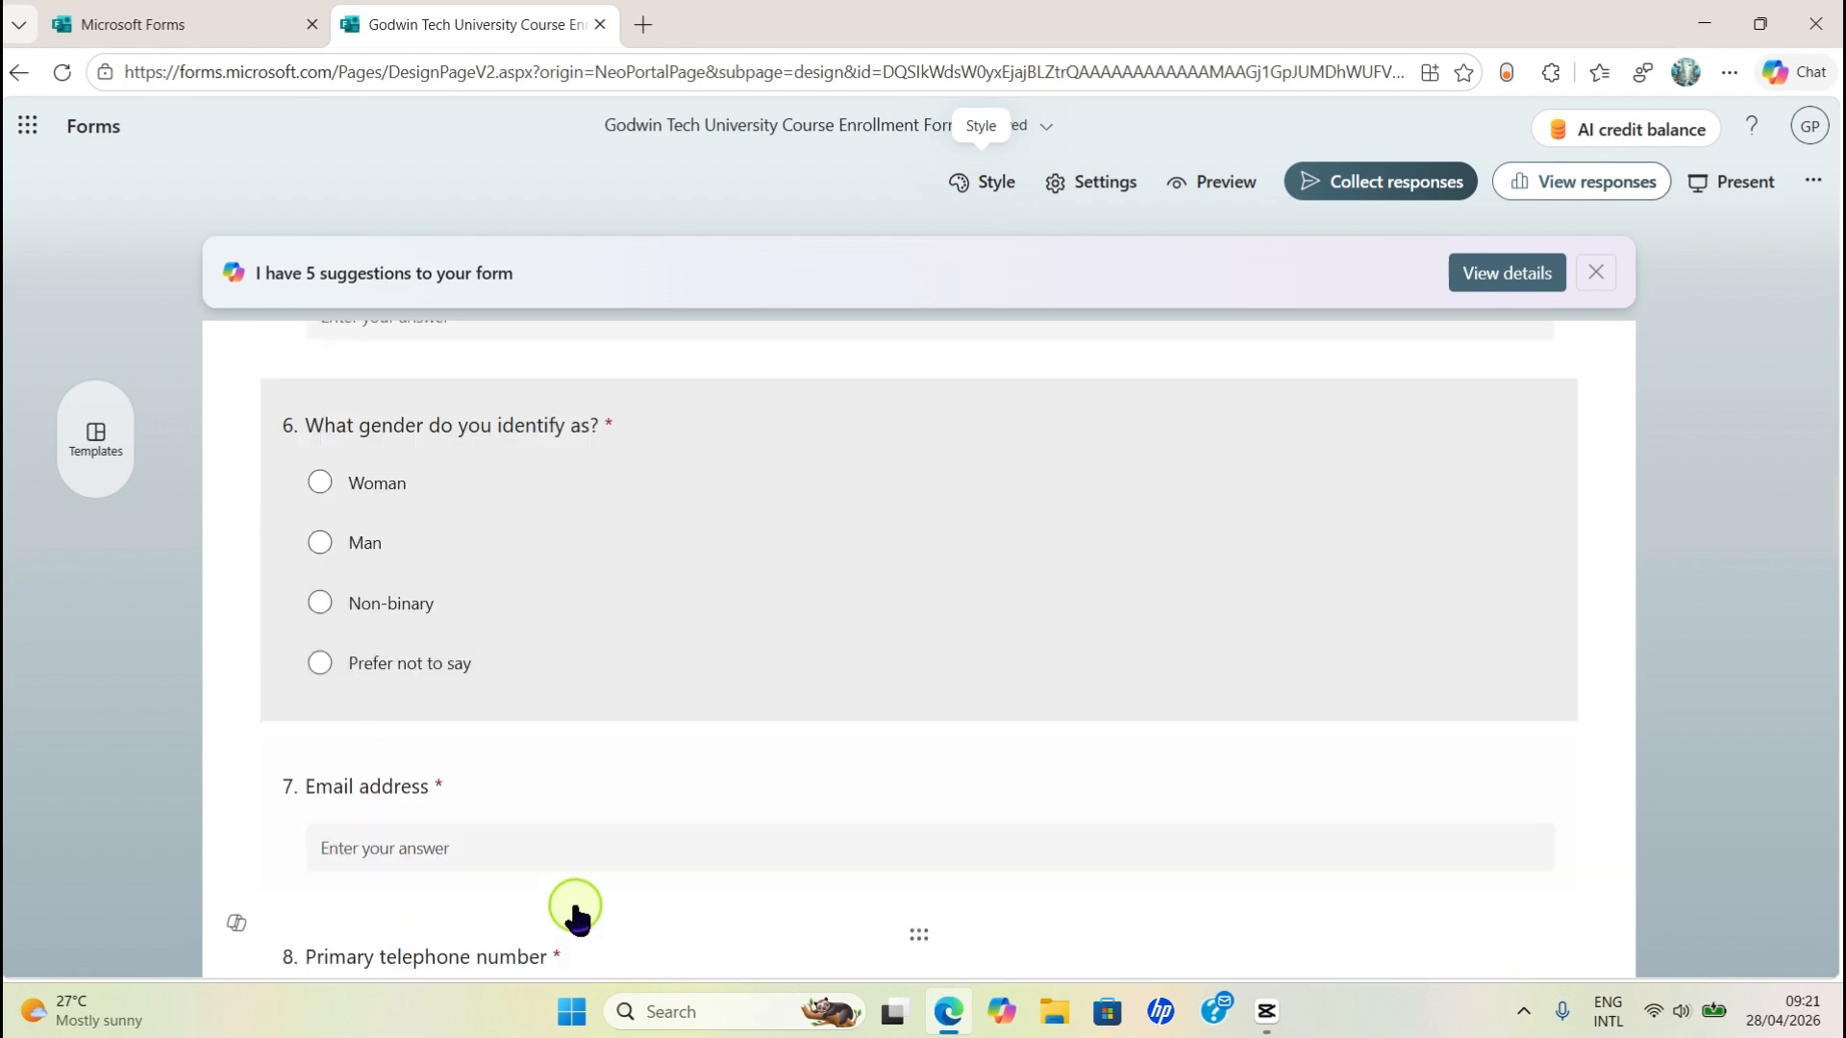
{"action": "scroll", "coordinate": [616, 904], "scroll_direction": "down", "scroll_amount": 12}
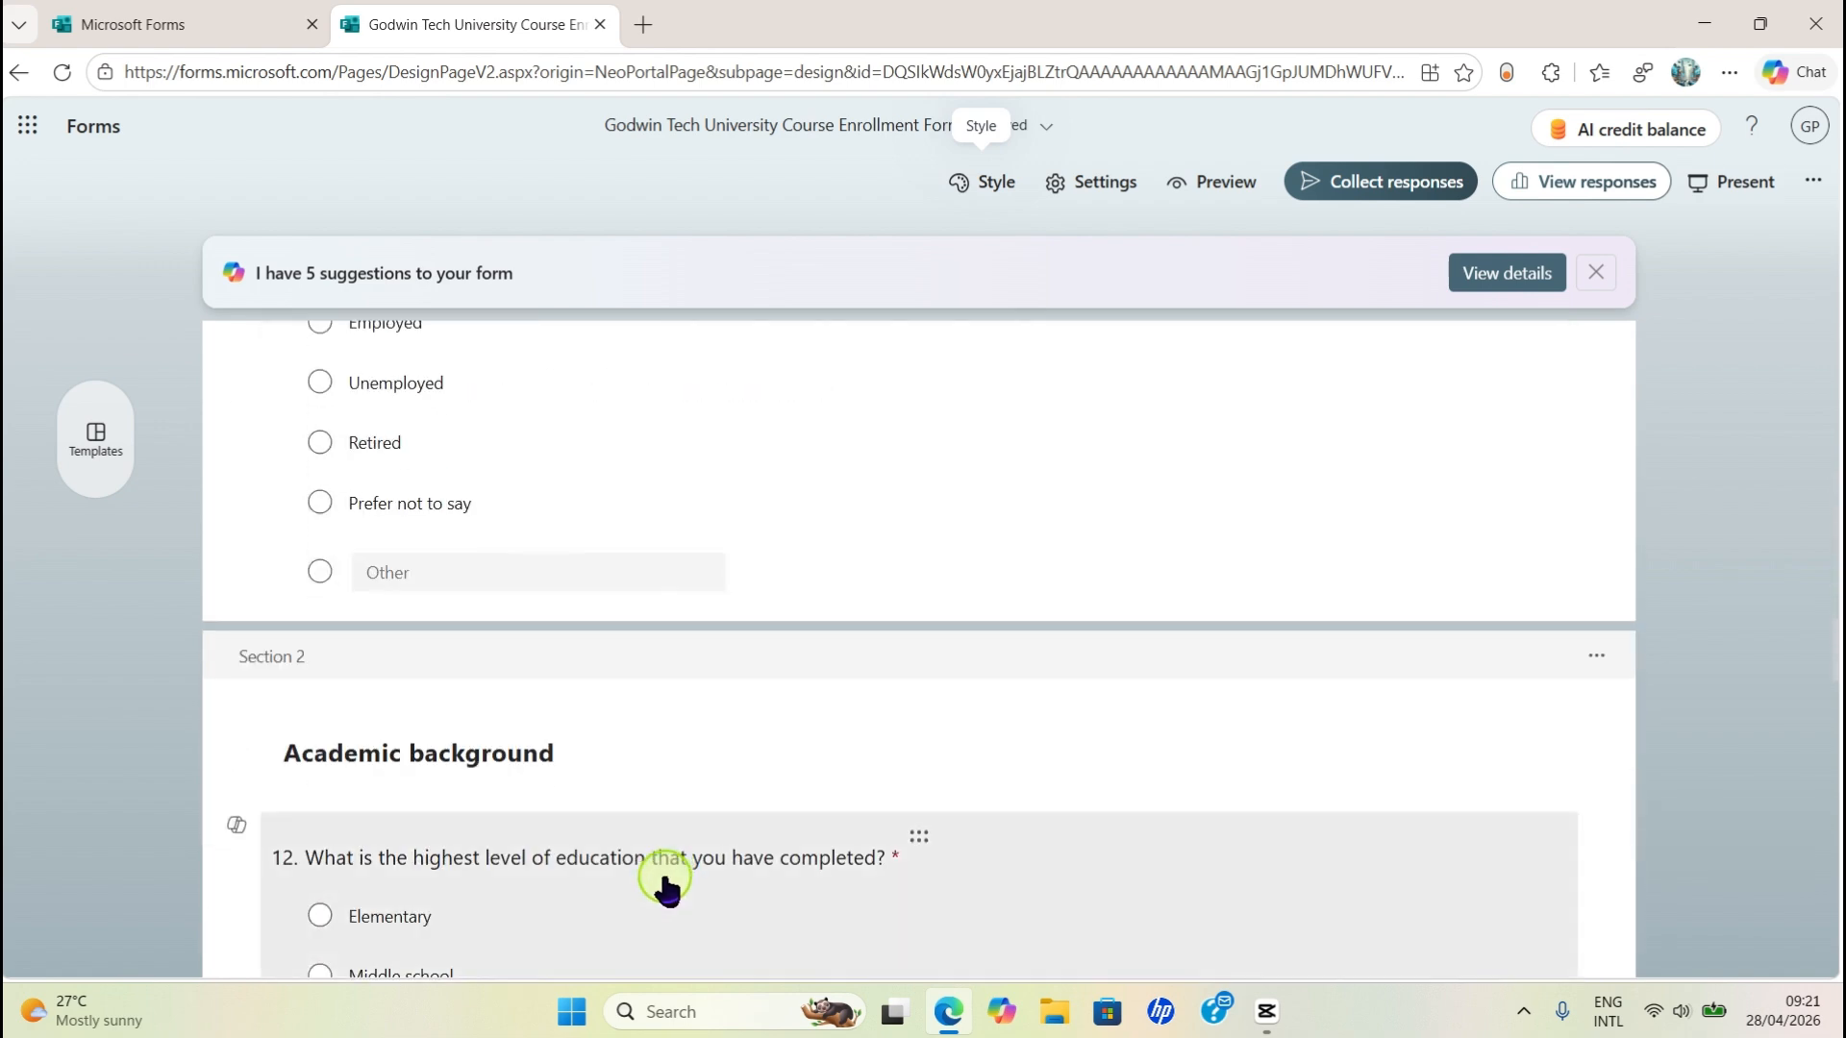
{"action": "scroll", "coordinate": [665, 887], "scroll_direction": "down", "scroll_amount": 20}
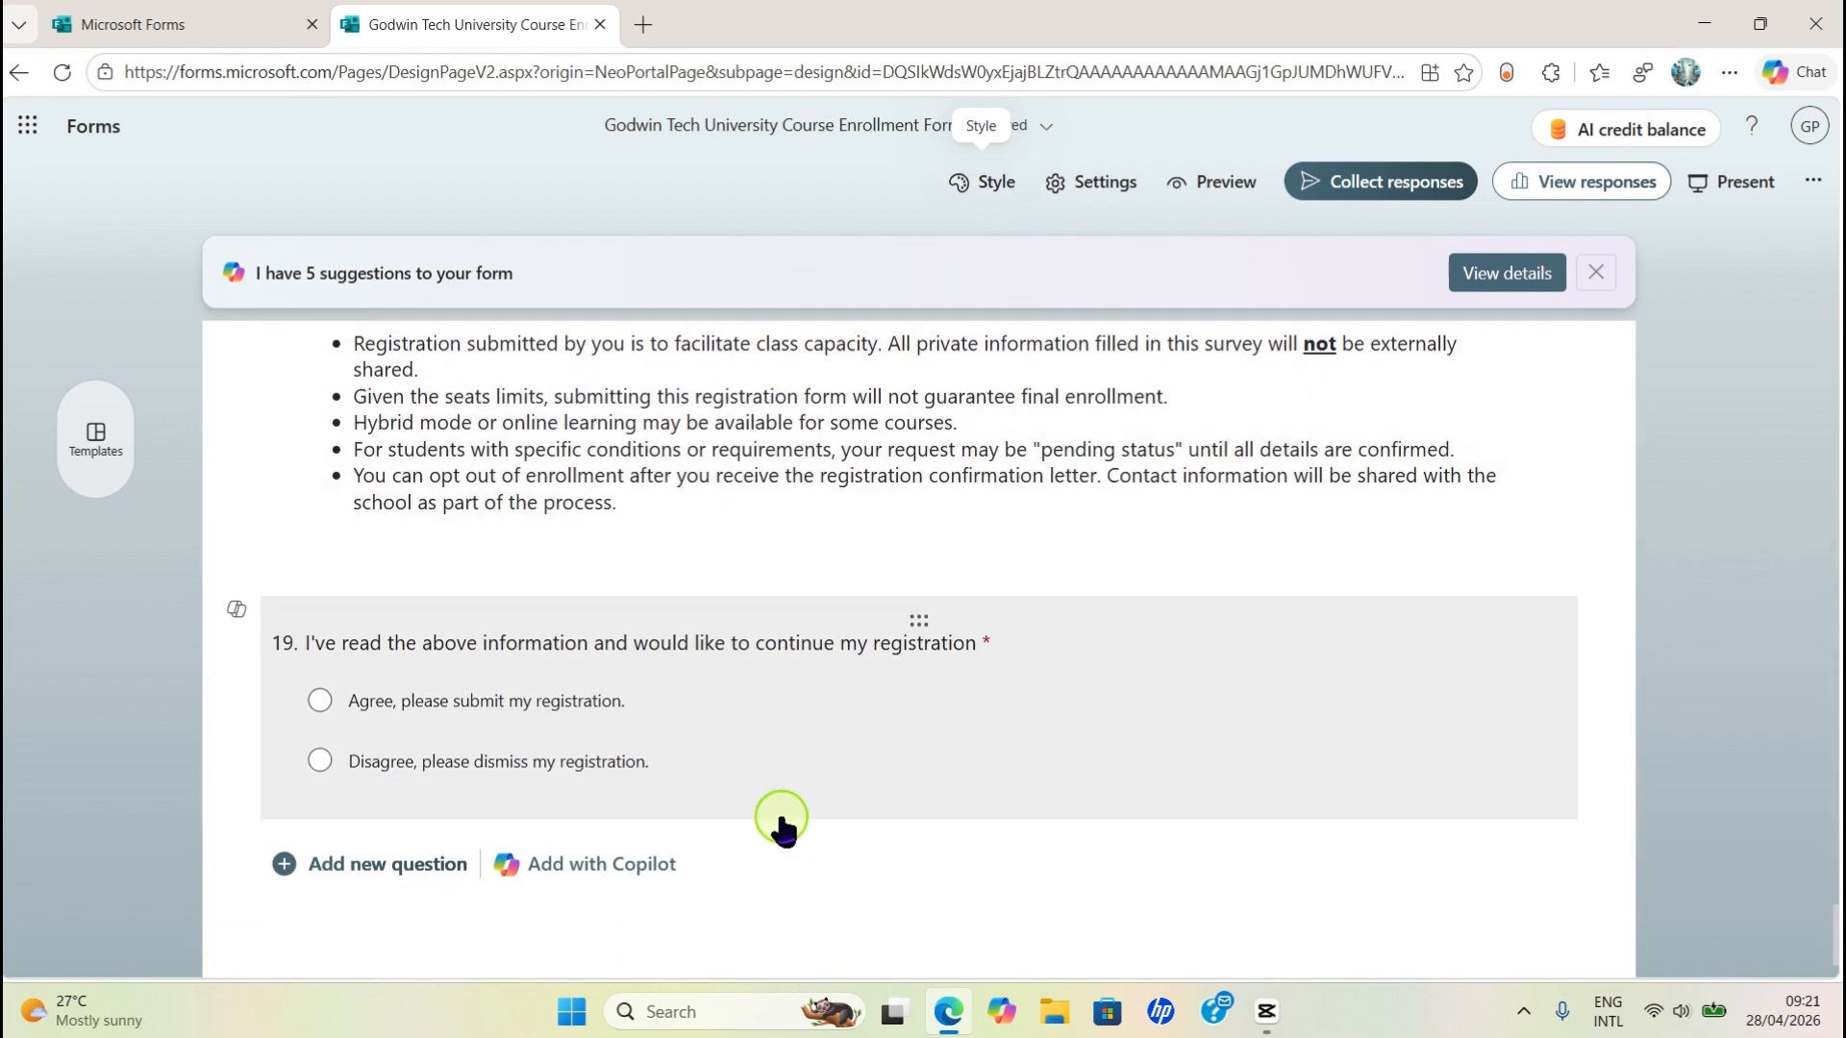
{"action": "scroll", "coordinate": [783, 822], "scroll_direction": "up", "scroll_amount": 8}
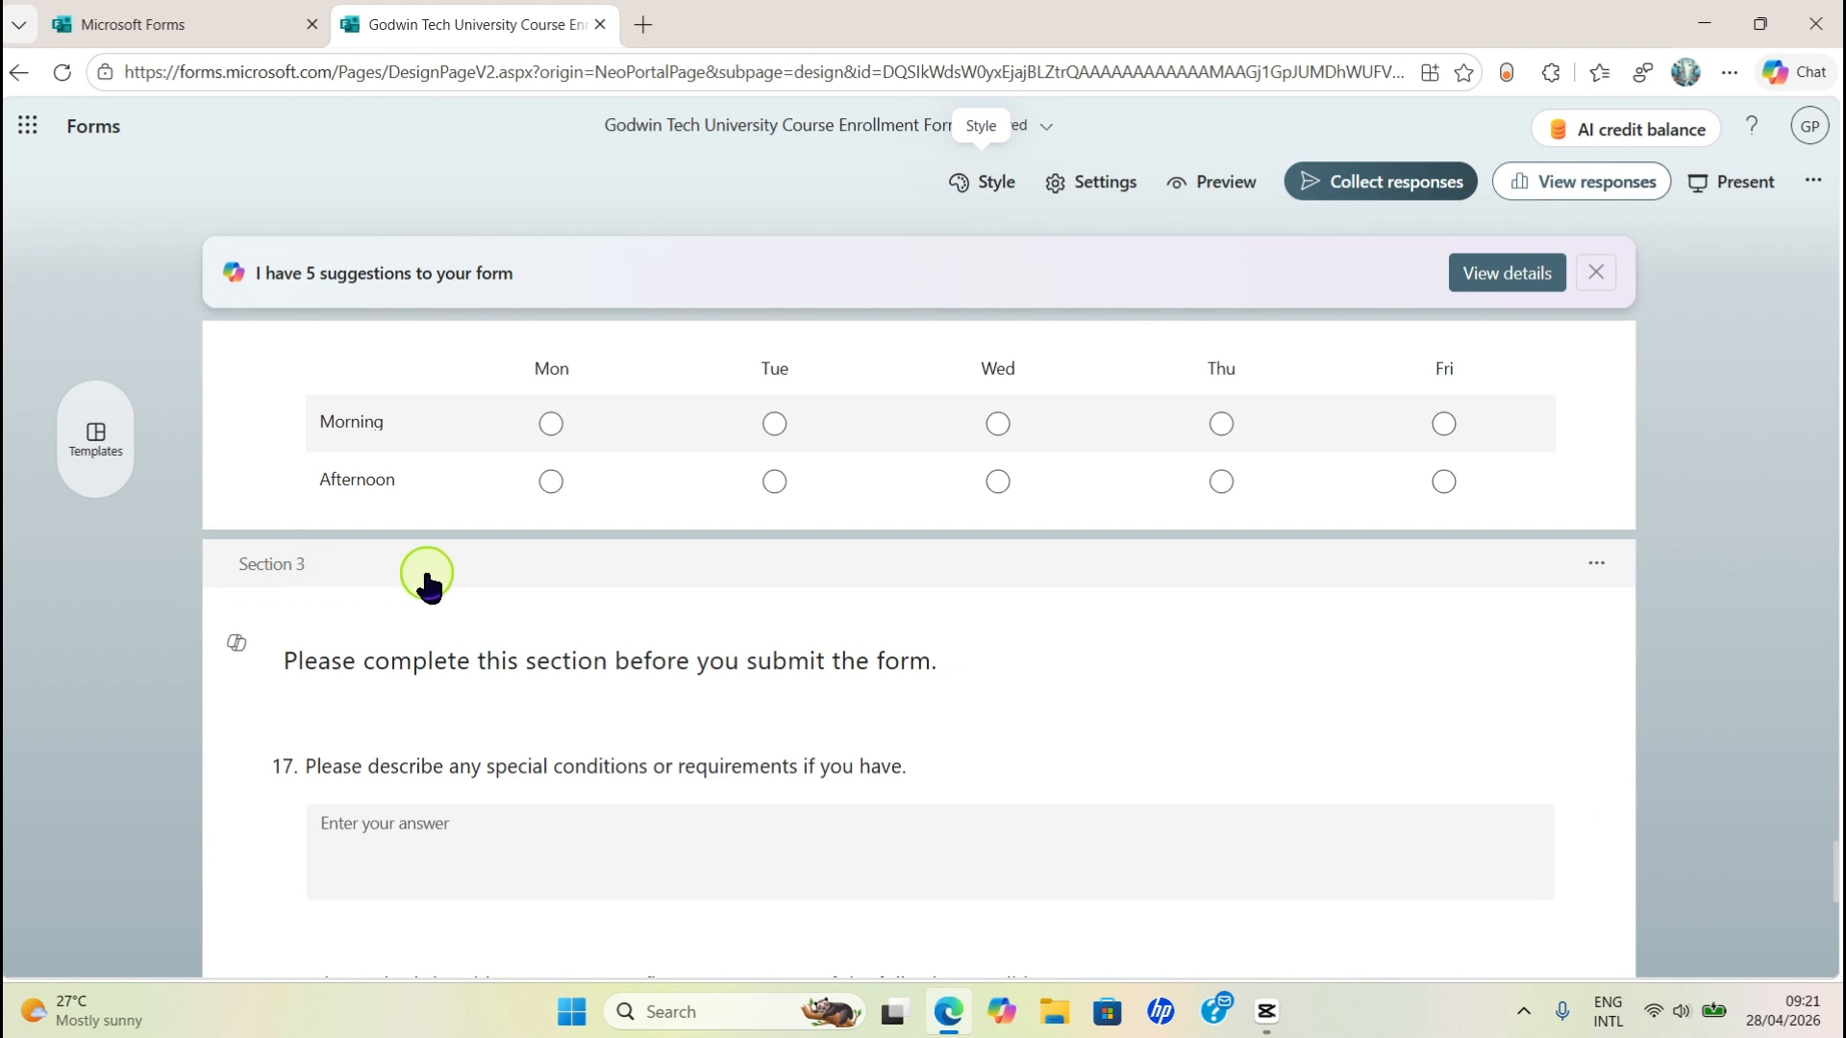
{"action": "left_click", "coordinate": [1593, 567]}
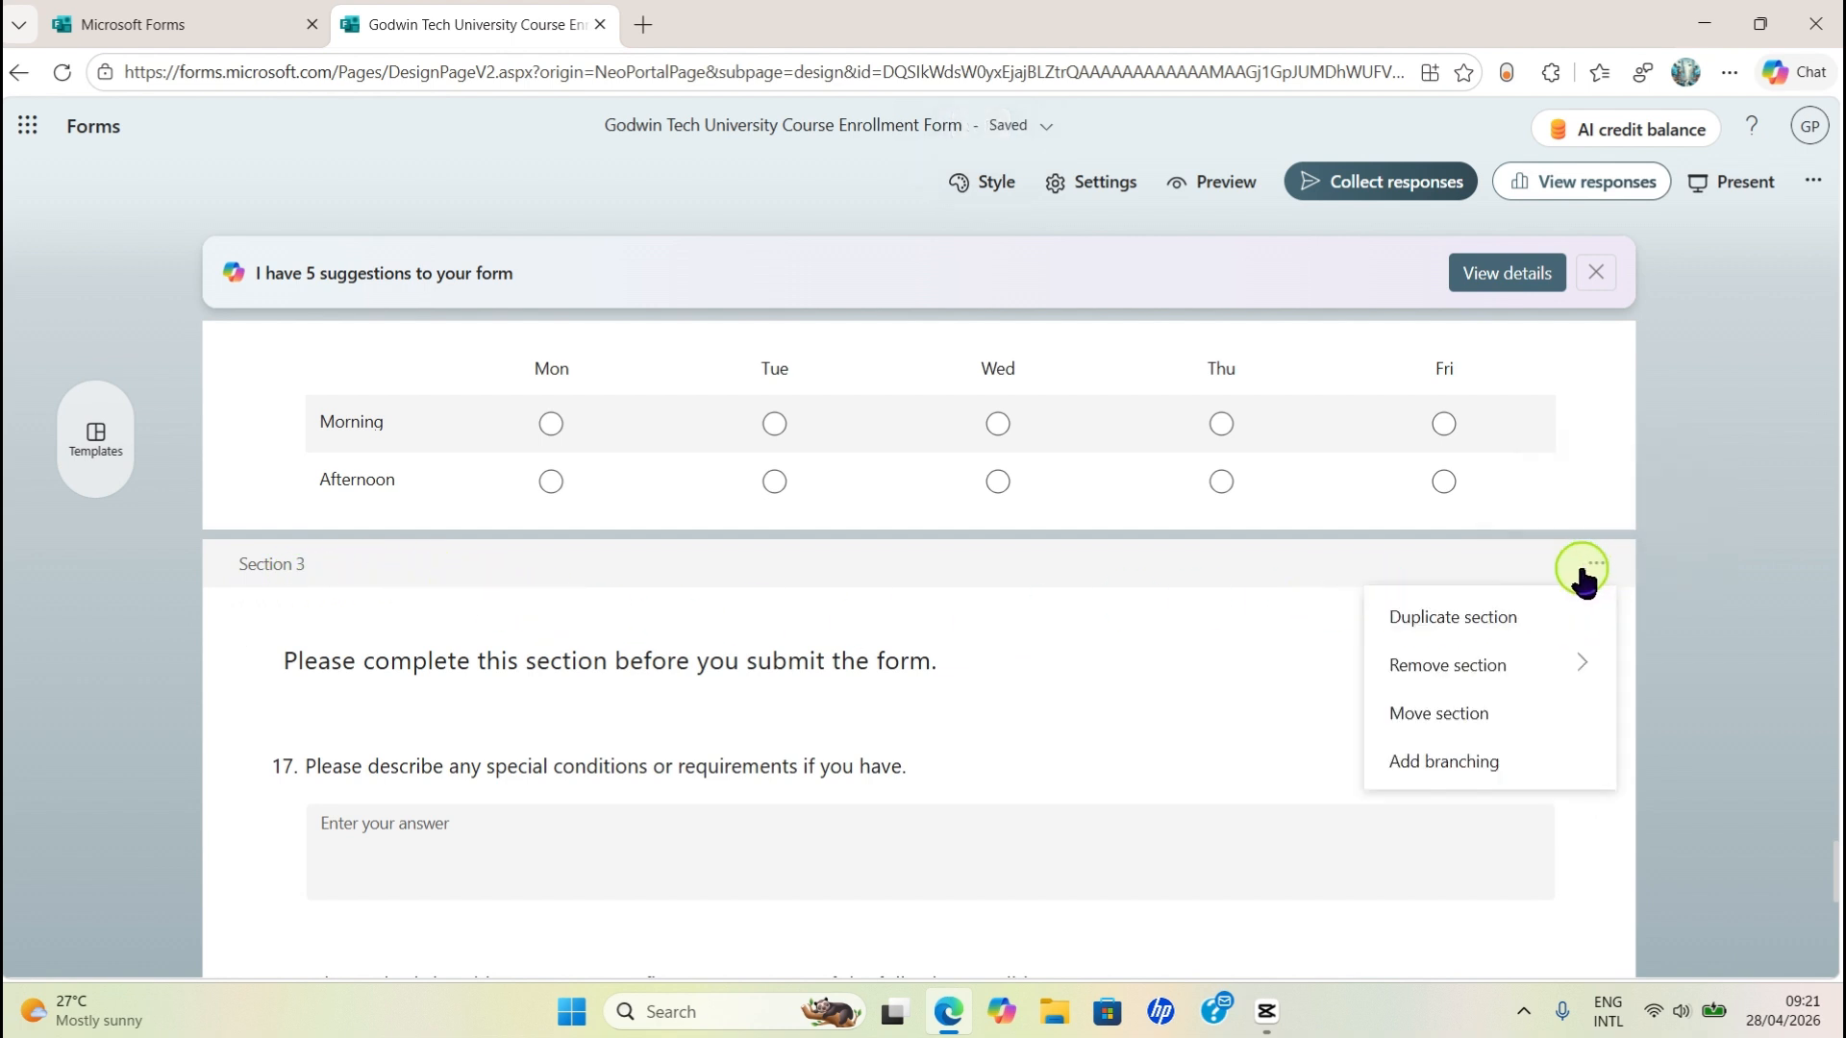
{"action": "mouse_move", "coordinate": [1379, 653]}
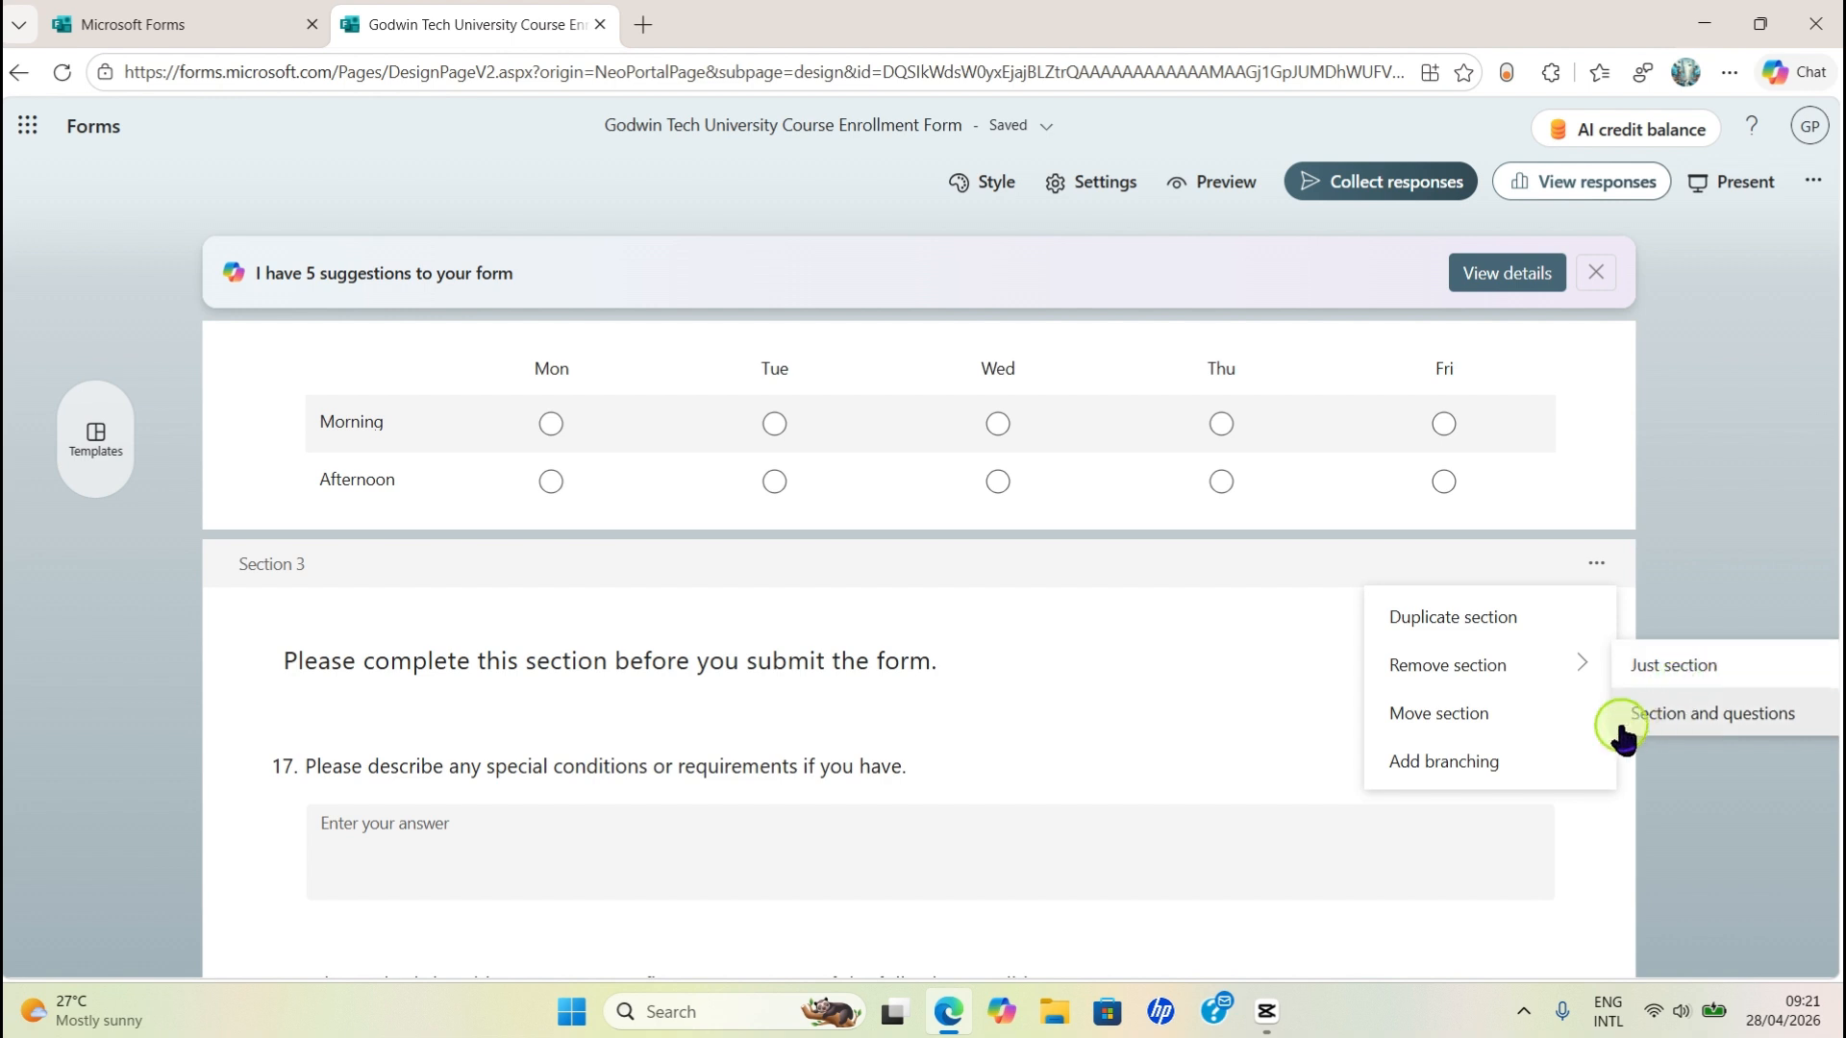
{"action": "left_click", "coordinate": [1759, 714]}
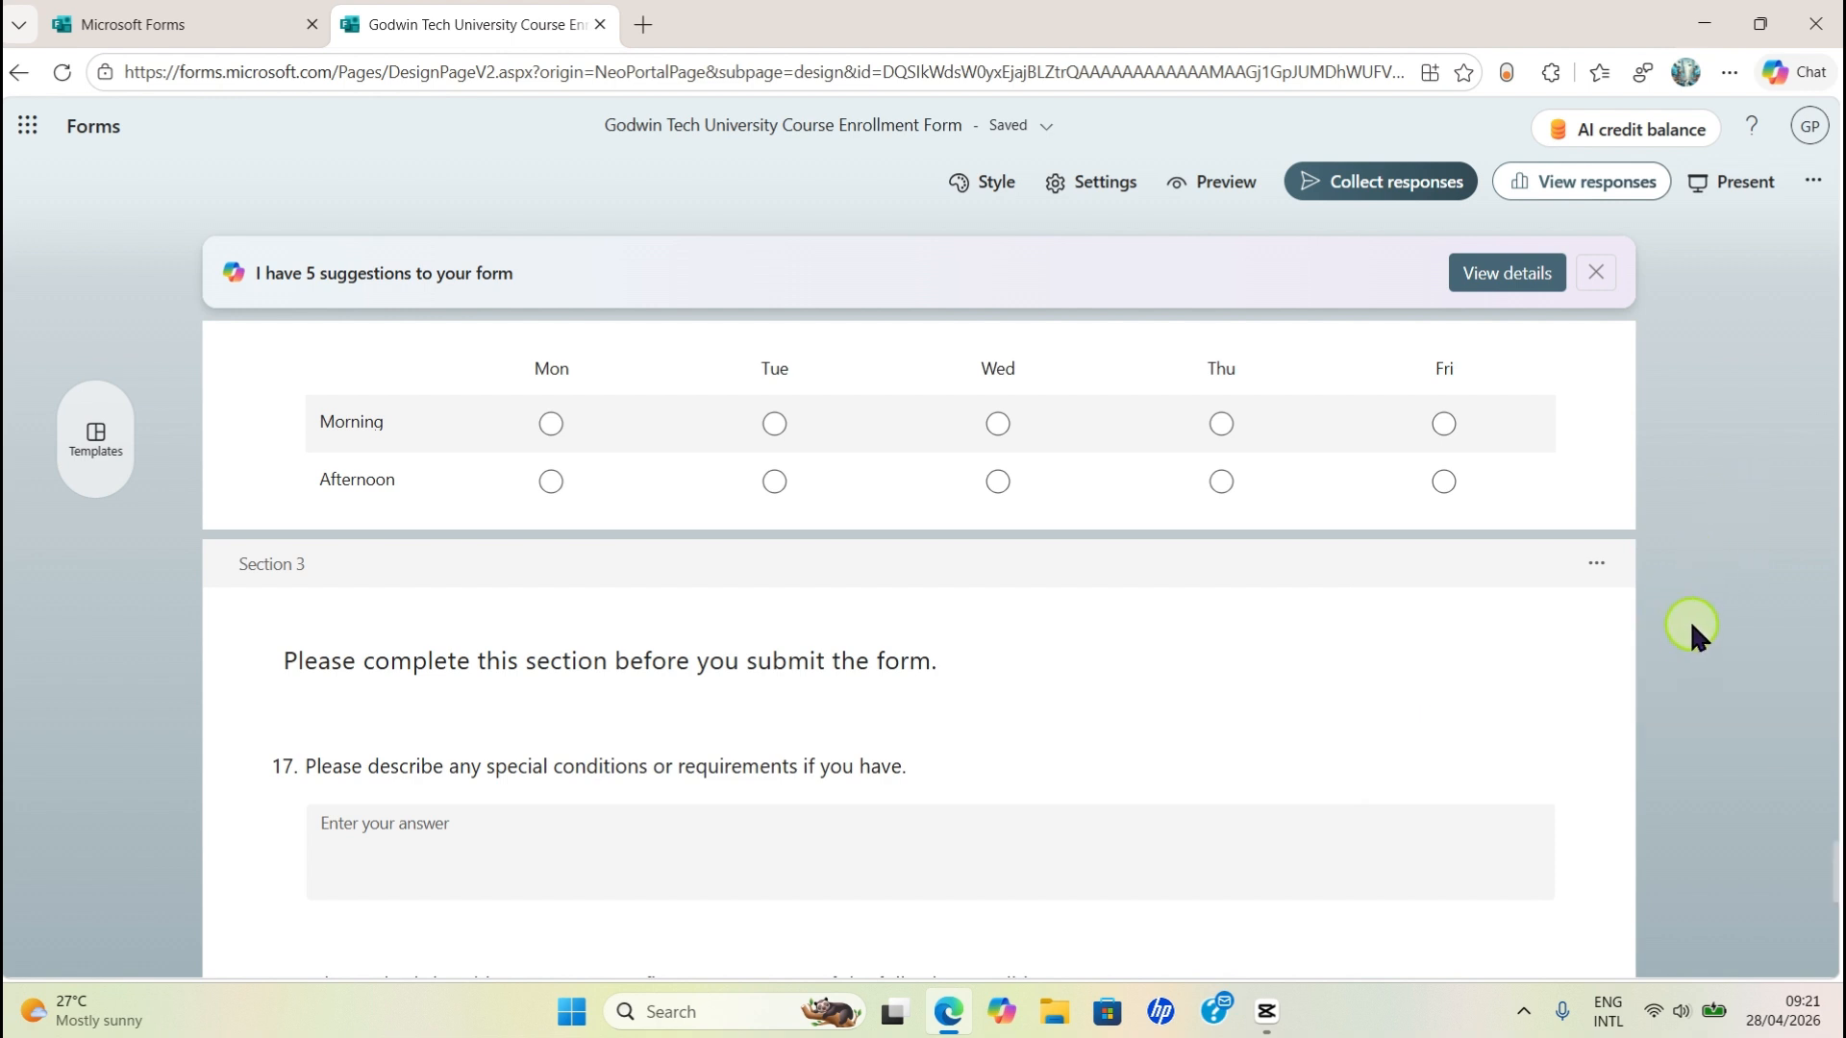
{"action": "scroll", "coordinate": [1709, 613], "scroll_direction": "up", "scroll_amount": 15}
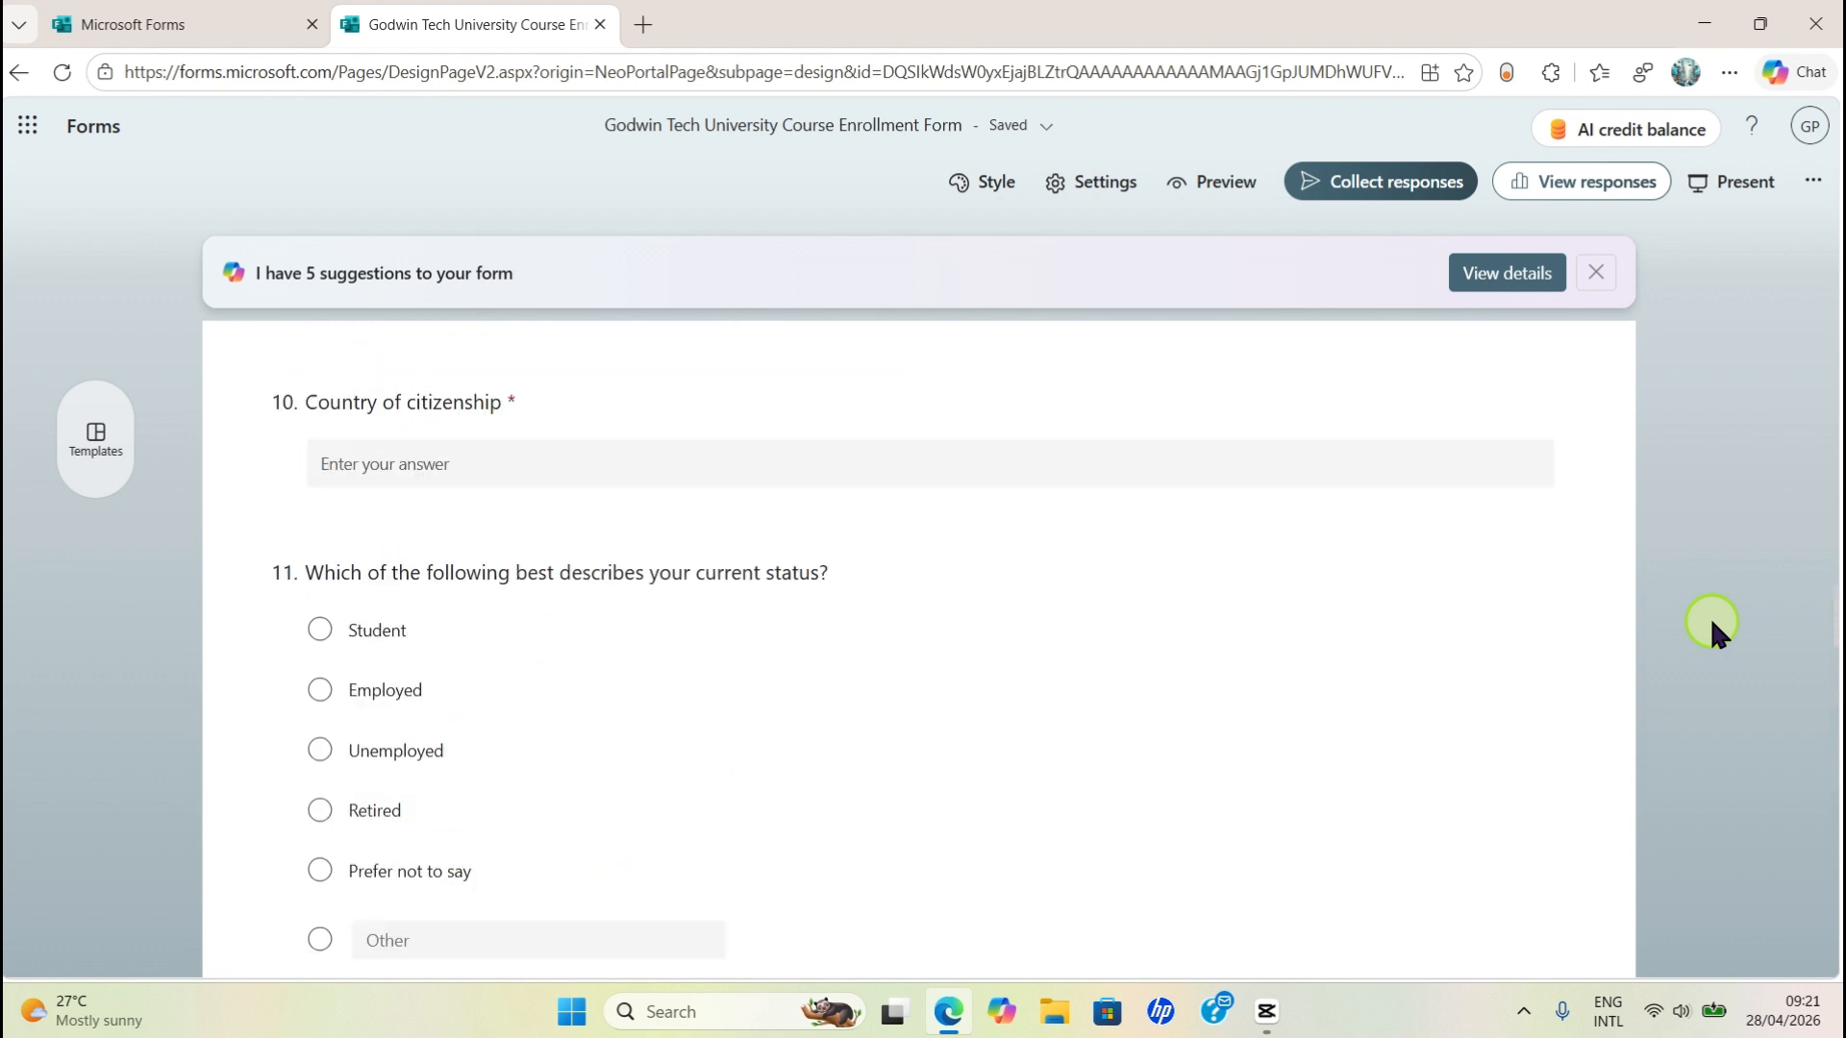
{"action": "scroll", "coordinate": [1712, 623], "scroll_direction": "up", "scroll_amount": 15}
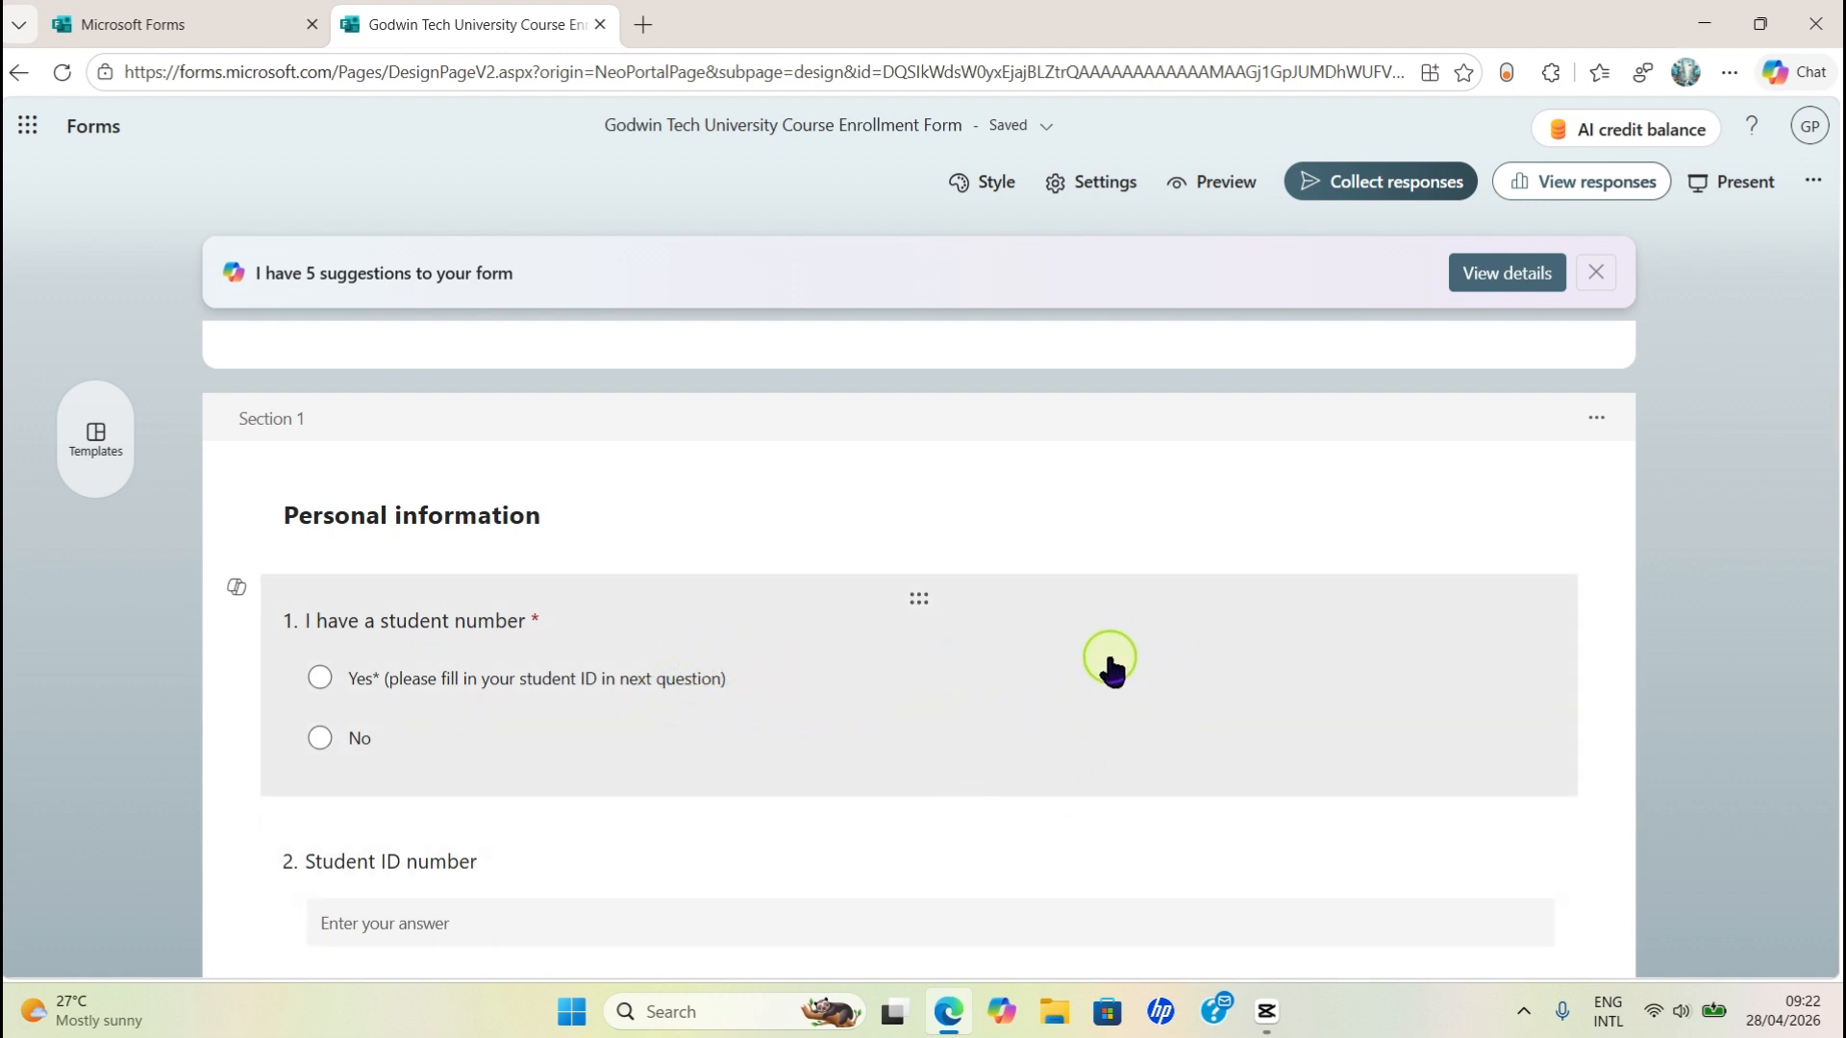
- Delete the Yes/No 'I have a student number' question from Personal information
{"action": "left_click_drag", "start_coordinate": [916, 616], "coordinate": [980, 659]}
{"action": "left_click", "coordinate": [1029, 721]}
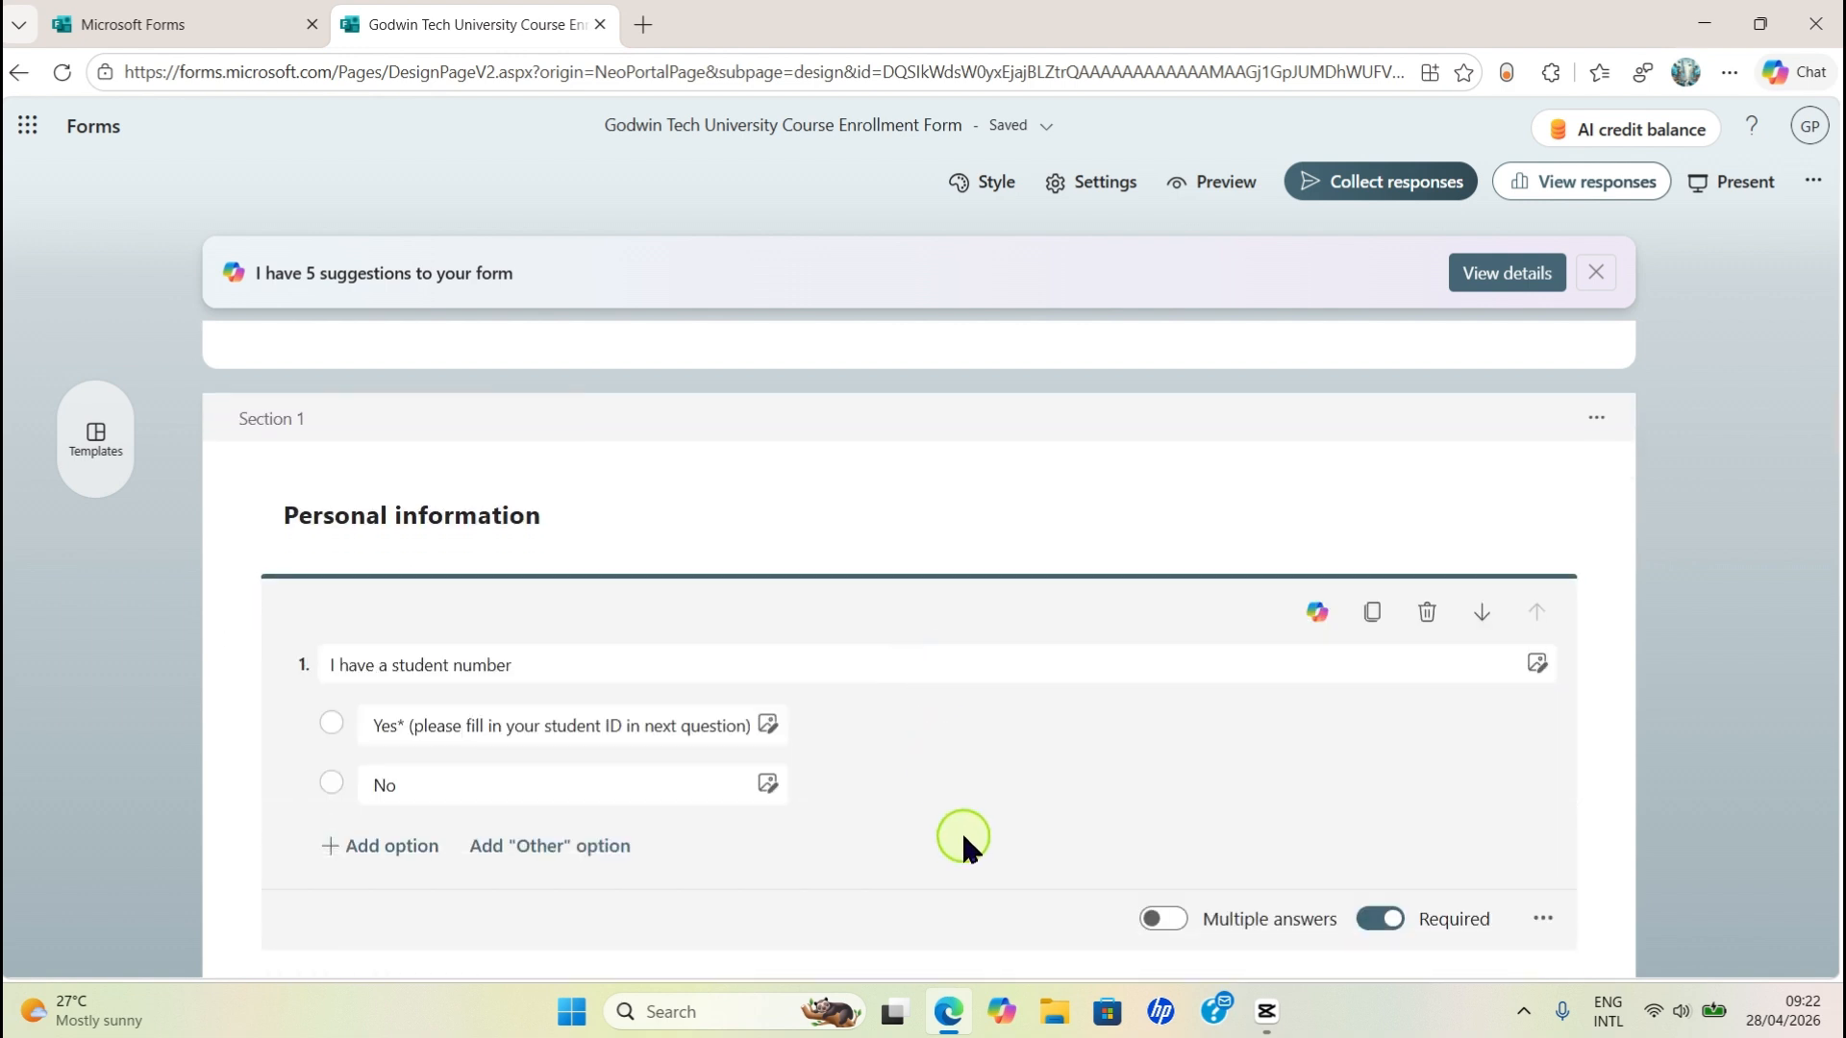
{"action": "scroll", "coordinate": [831, 827], "scroll_direction": "down", "scroll_amount": 3}
{"action": "scroll", "coordinate": [890, 808], "scroll_direction": "up", "scroll_amount": 3}
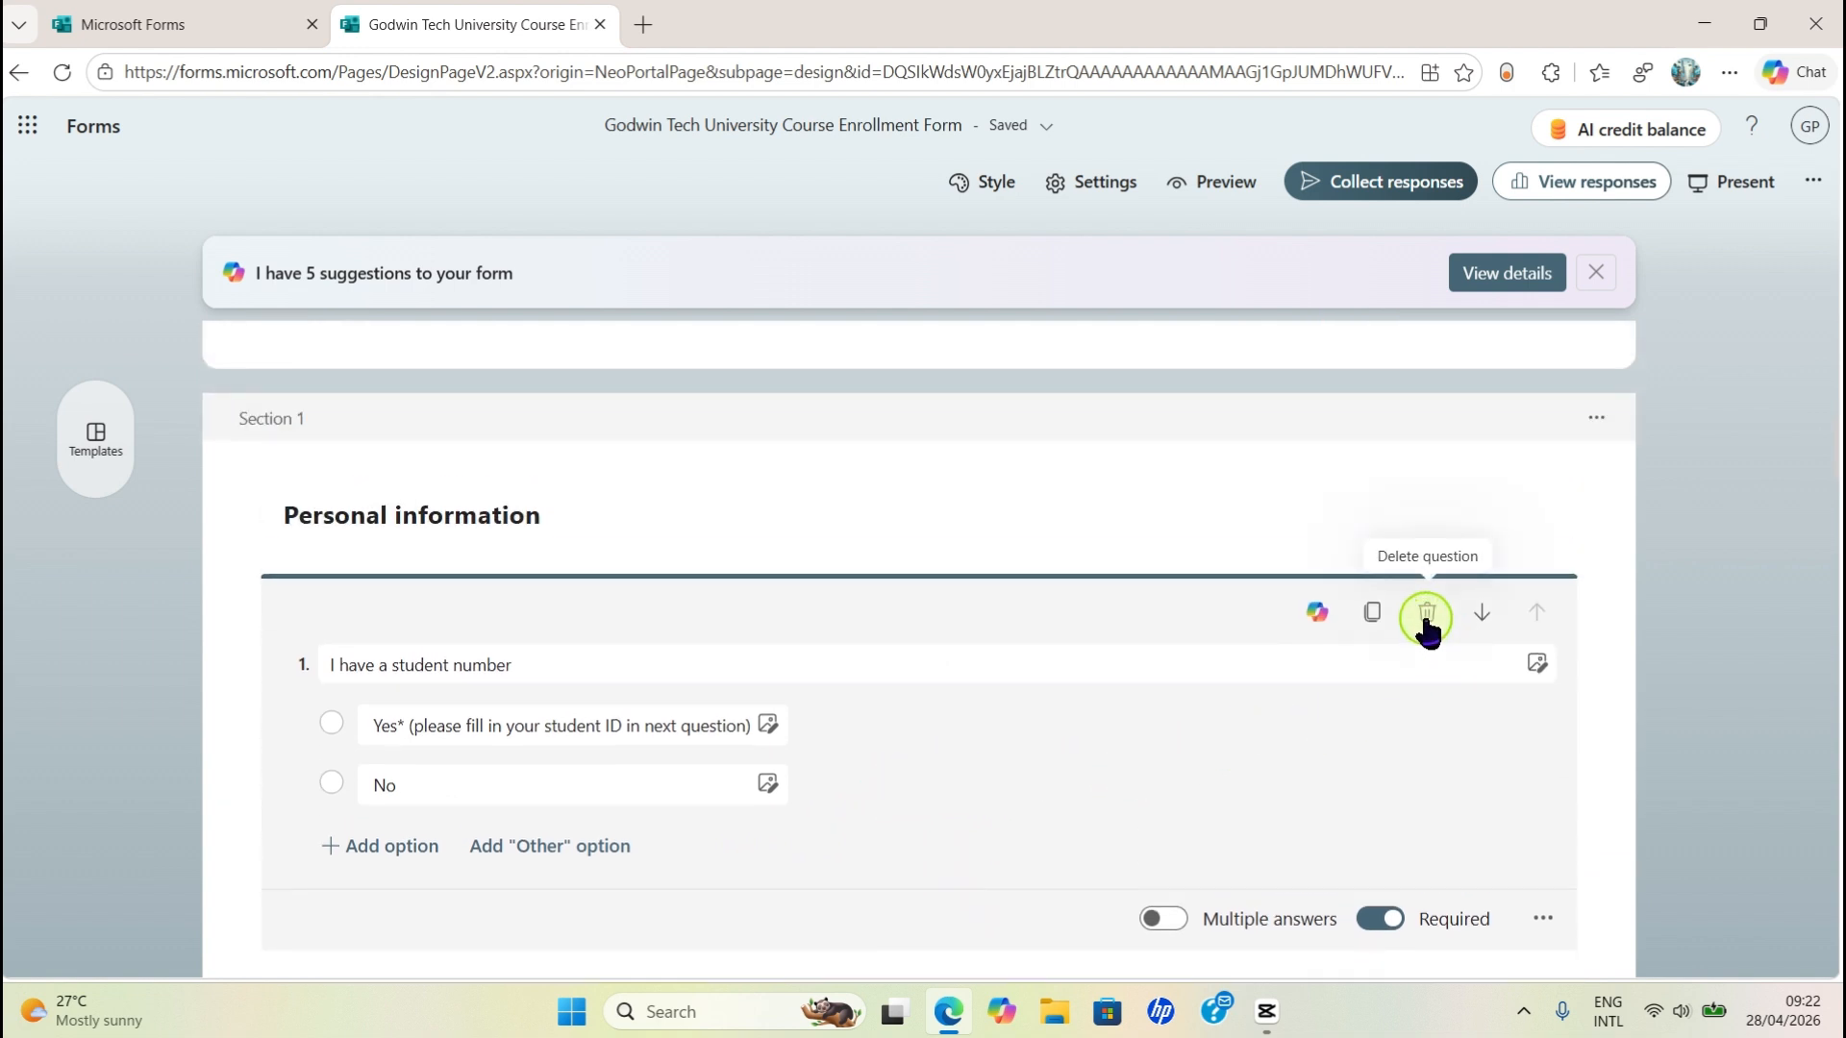
{"action": "left_click", "coordinate": [439, 654]}
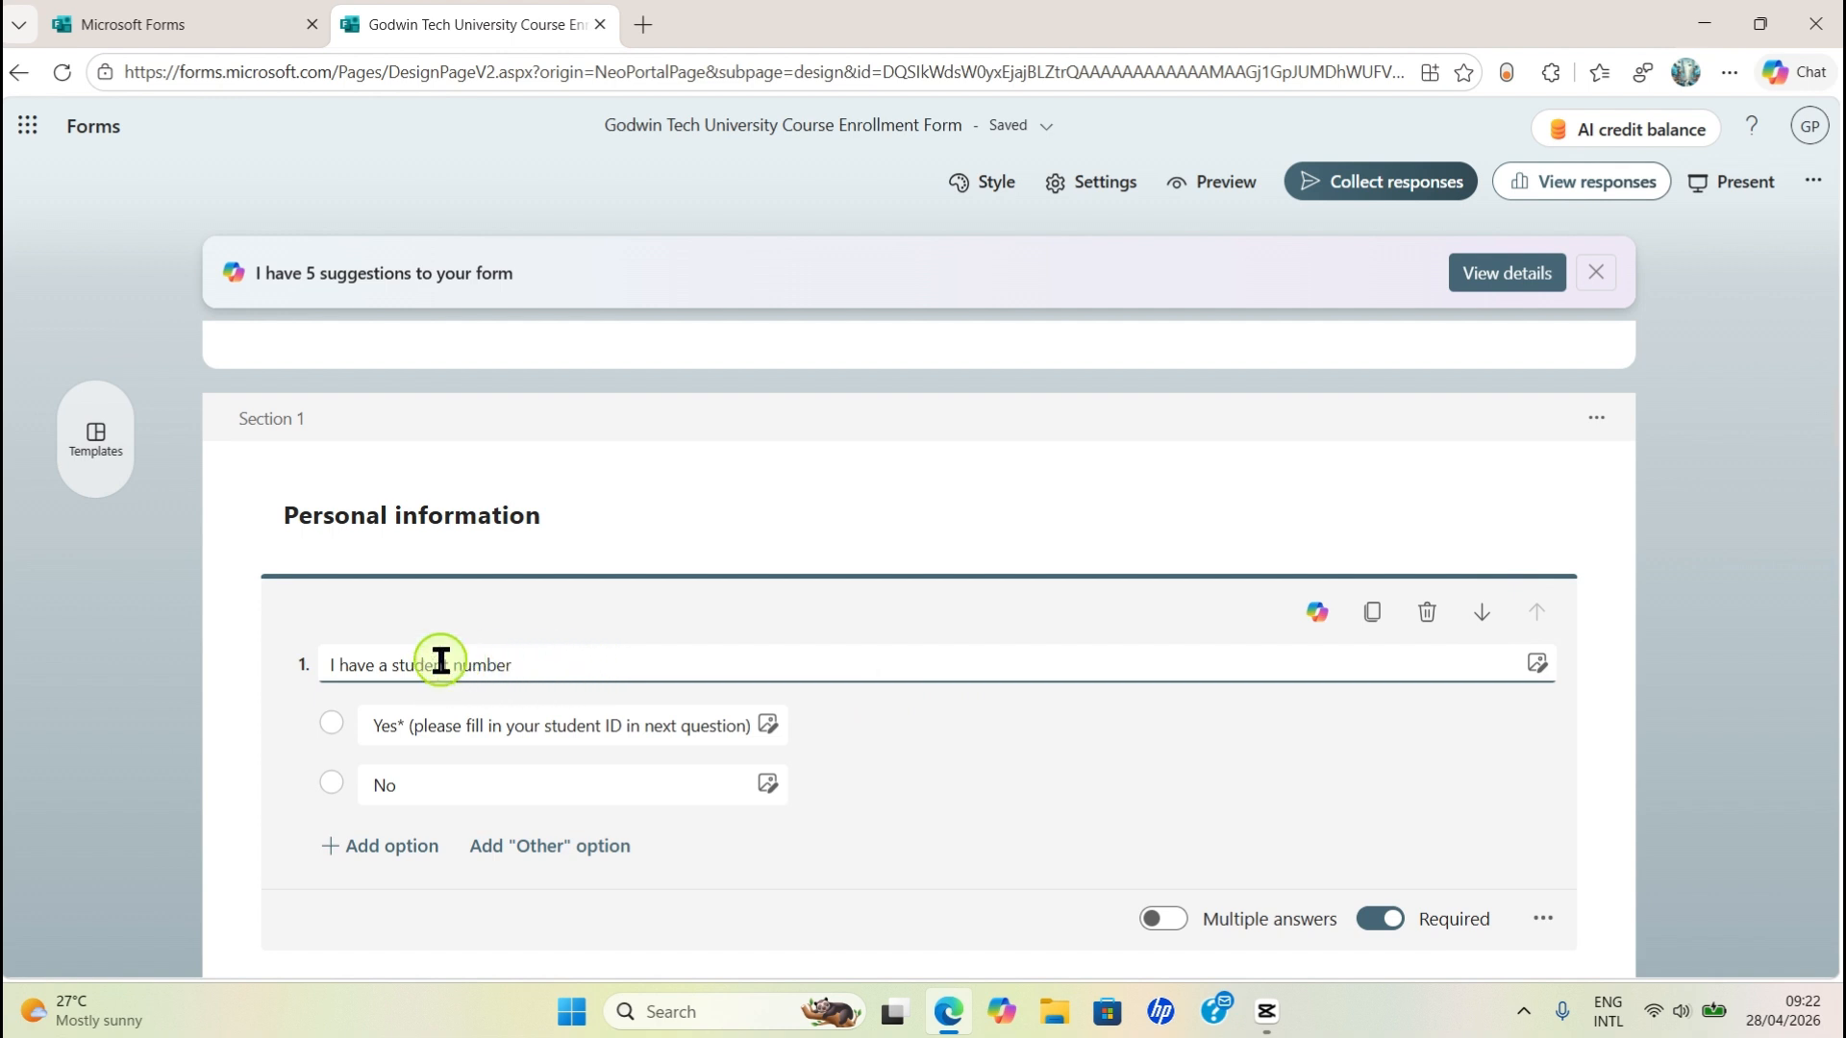
{"action": "left_click", "coordinate": [1426, 613]}
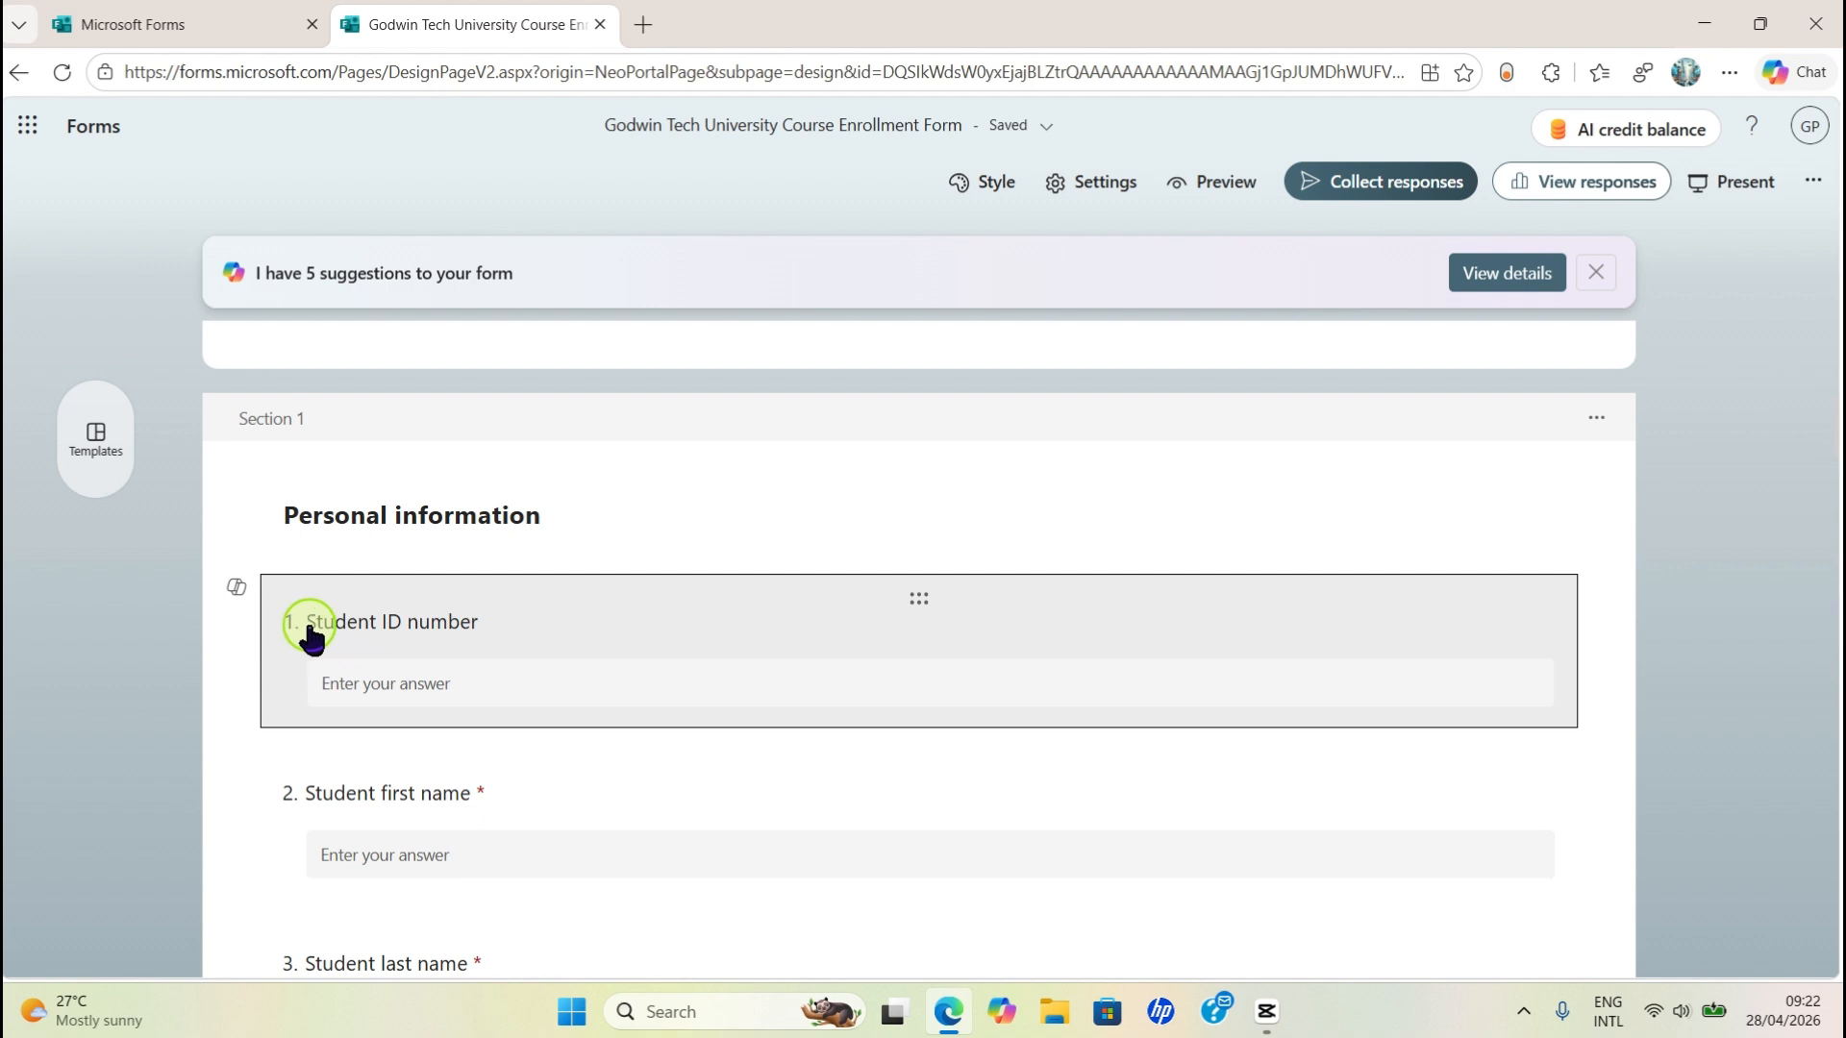
{"action": "scroll", "coordinate": [708, 824], "scroll_direction": "down", "scroll_amount": 3}
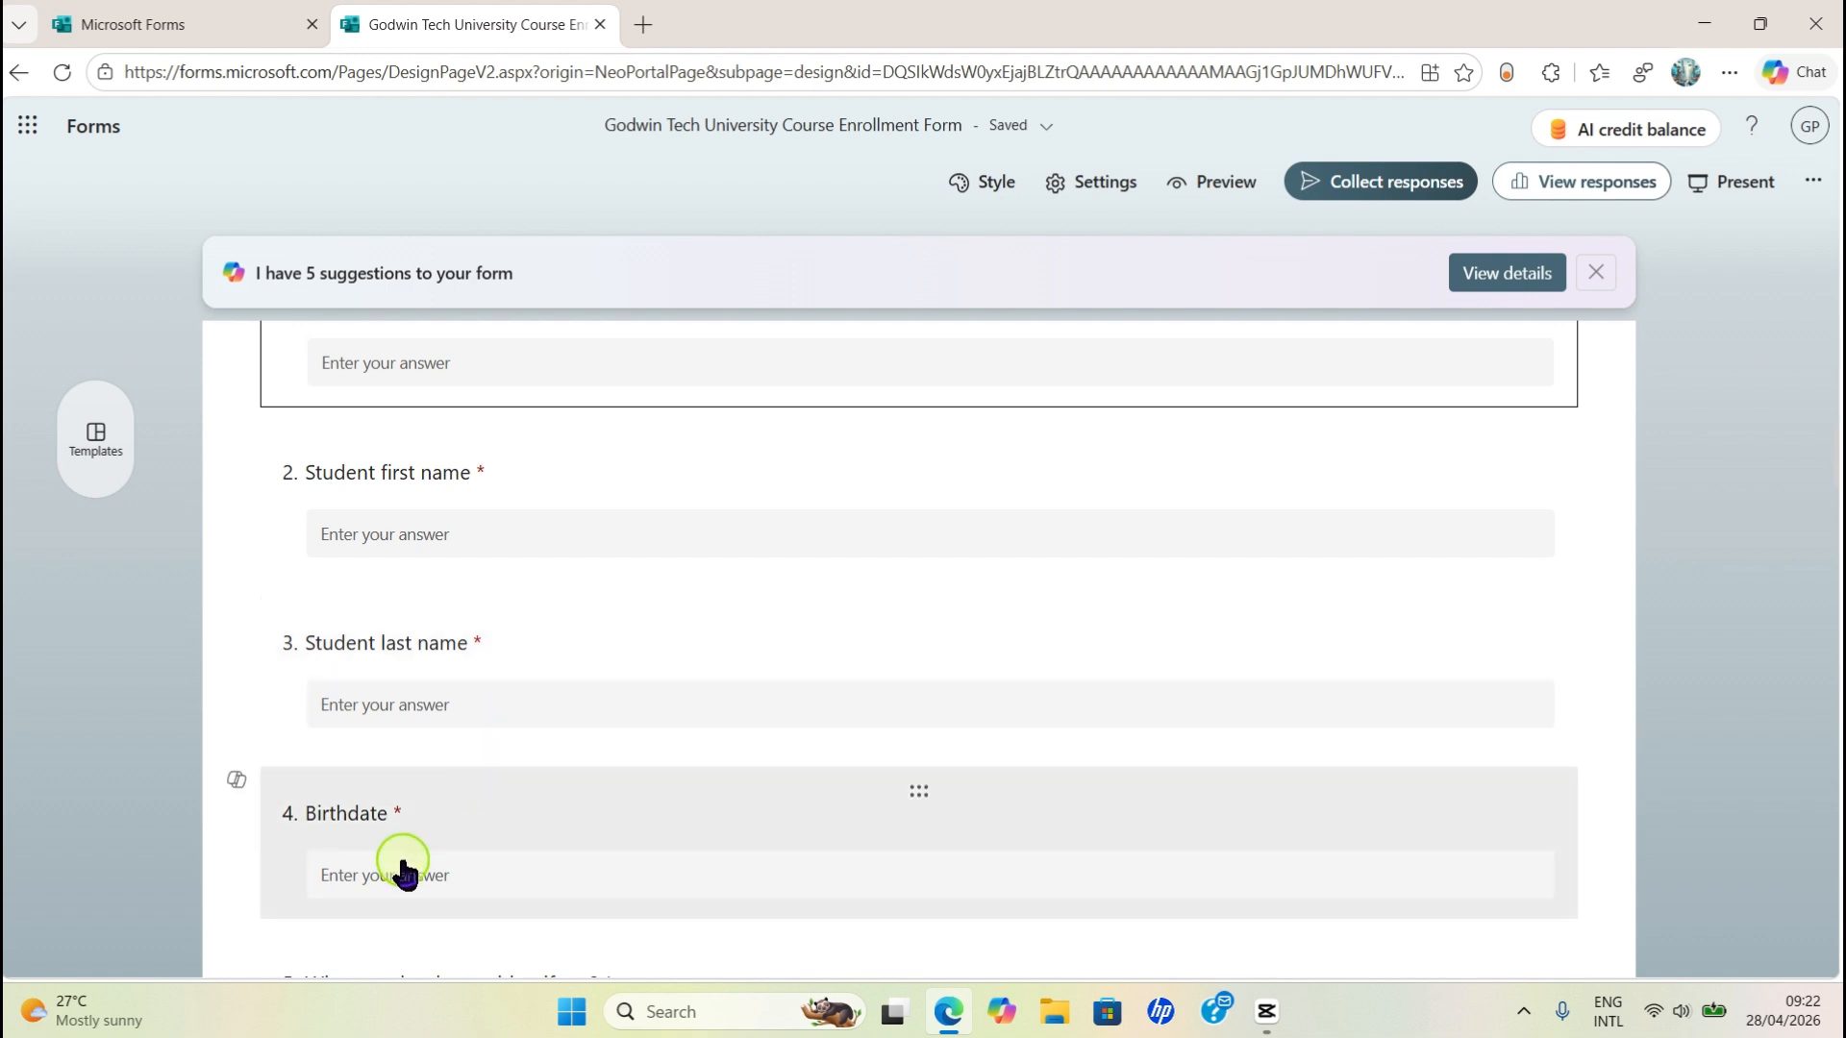
{"action": "scroll", "coordinate": [402, 870], "scroll_direction": "up", "scroll_amount": 3}
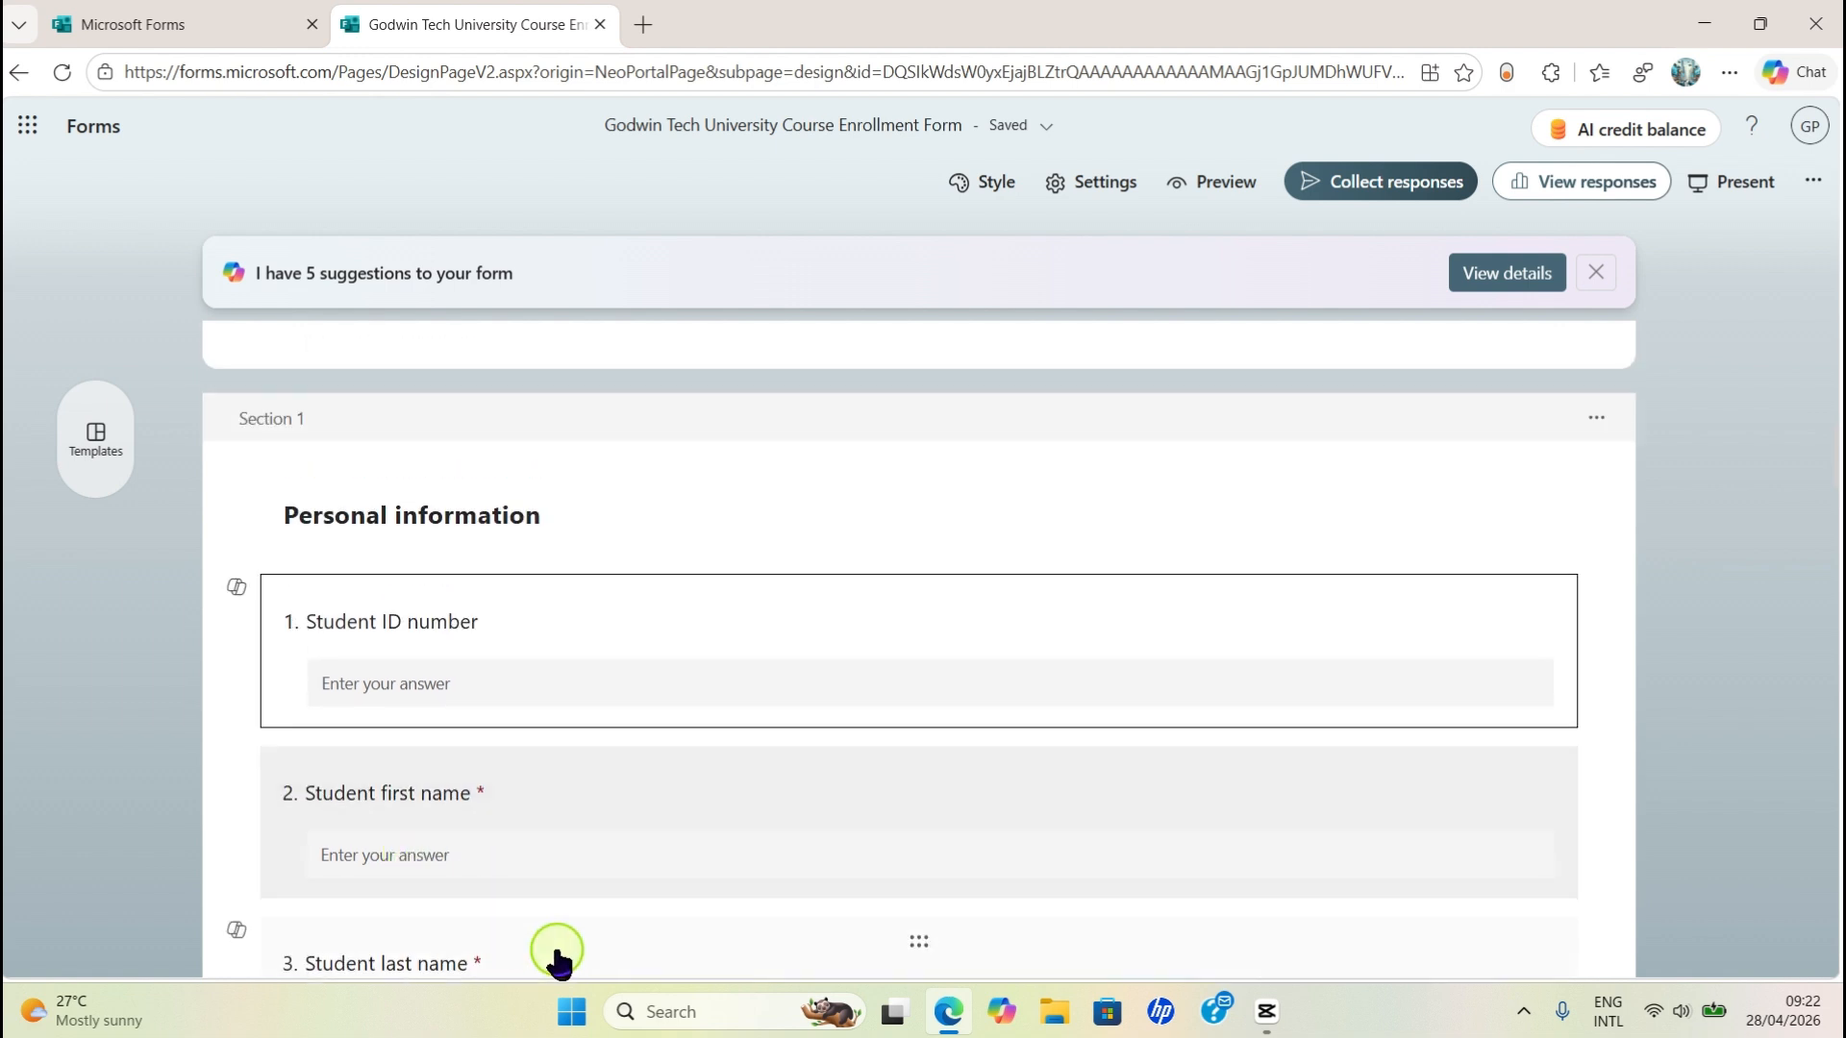
{"action": "scroll", "coordinate": [663, 870], "scroll_direction": "down", "scroll_amount": 3}
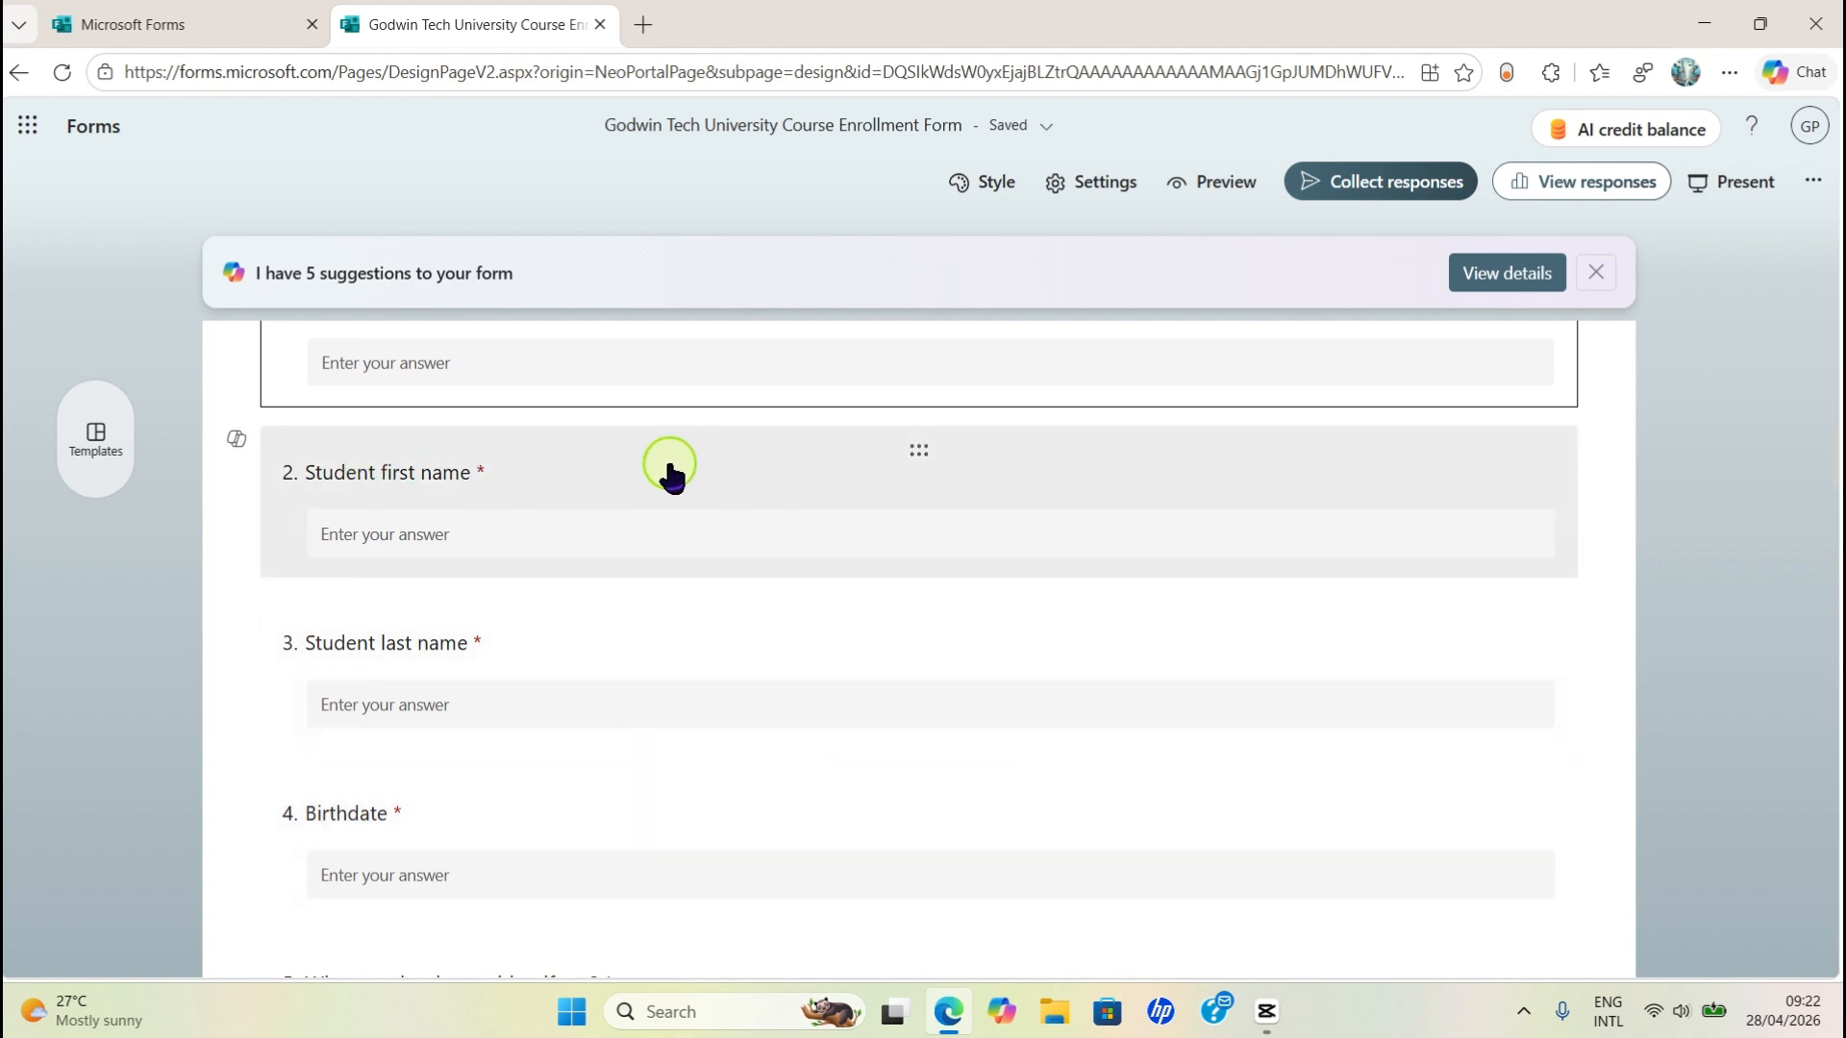
- Replace the 'Student first name' question title with 'Full Name'
{"action": "left_click", "coordinate": [591, 502]}
{"action": "triple_click", "coordinate": [497, 514]}
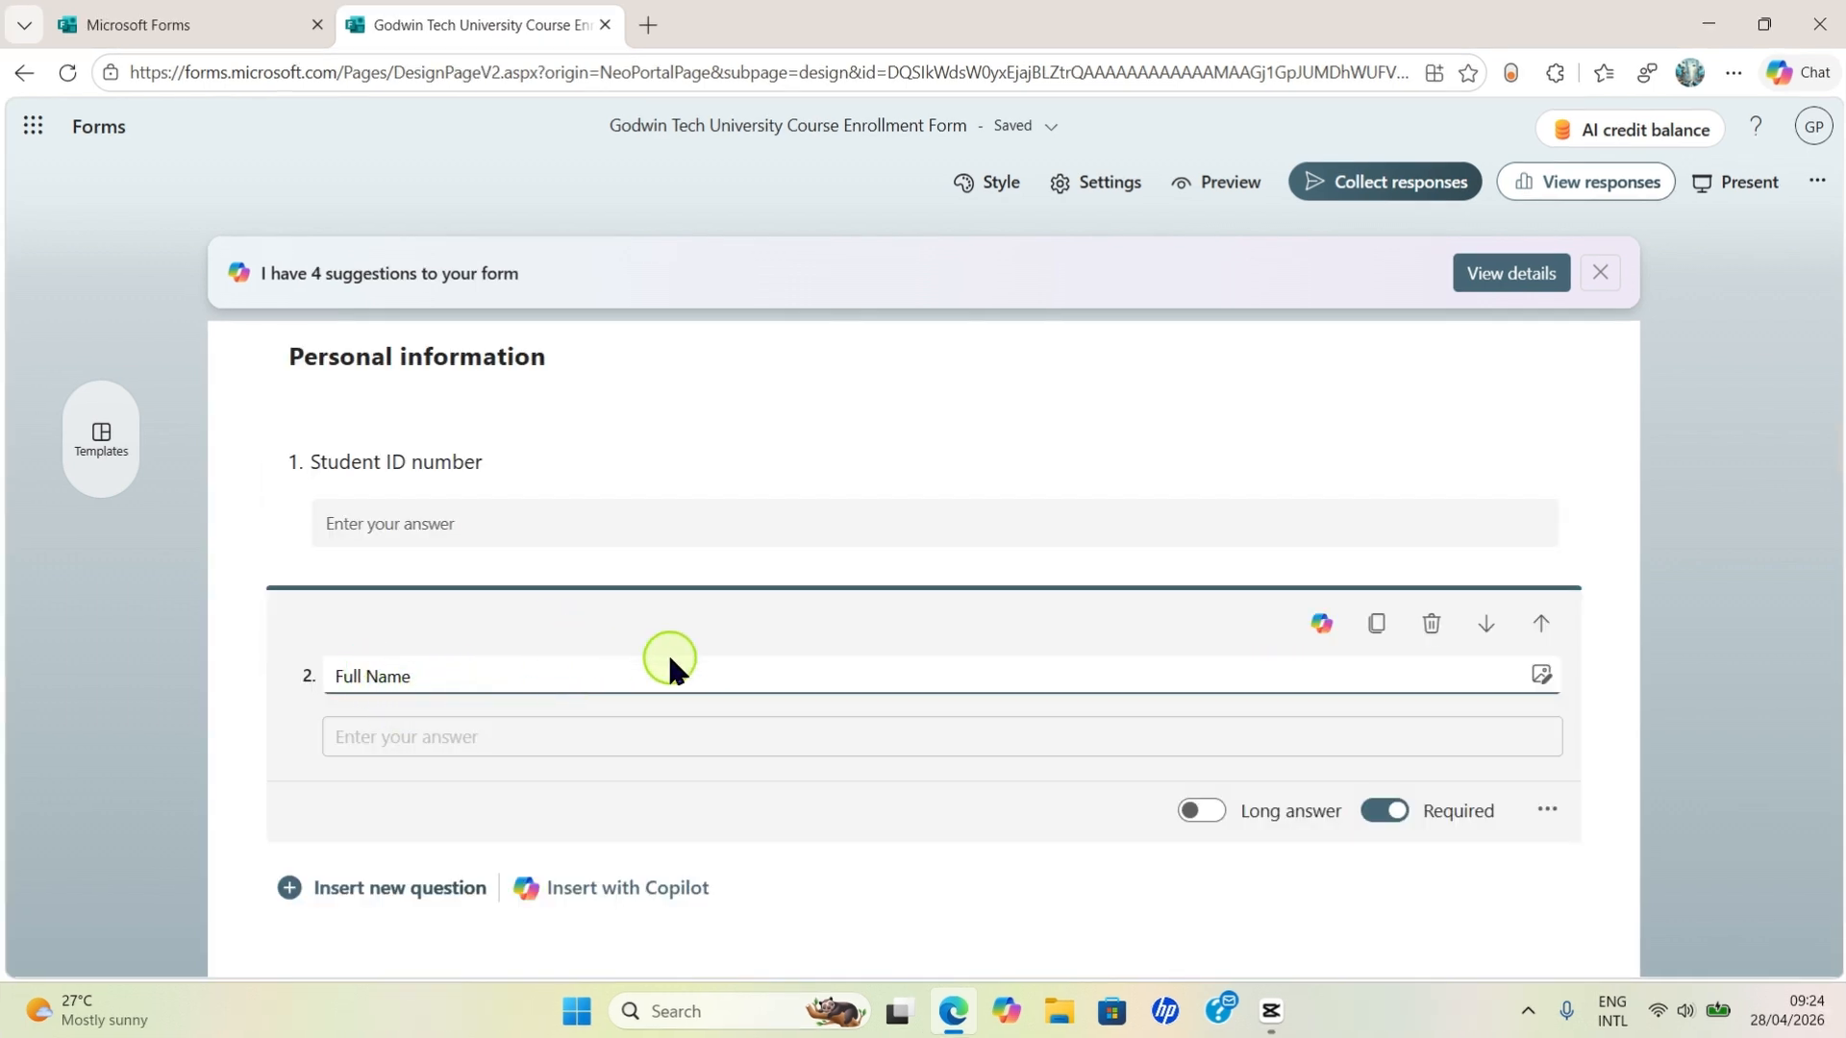
{"action": "scroll", "coordinate": [768, 634], "scroll_direction": "down", "scroll_amount": 3}
{"action": "scroll", "coordinate": [774, 620], "scroll_direction": "up", "scroll_amount": 2}
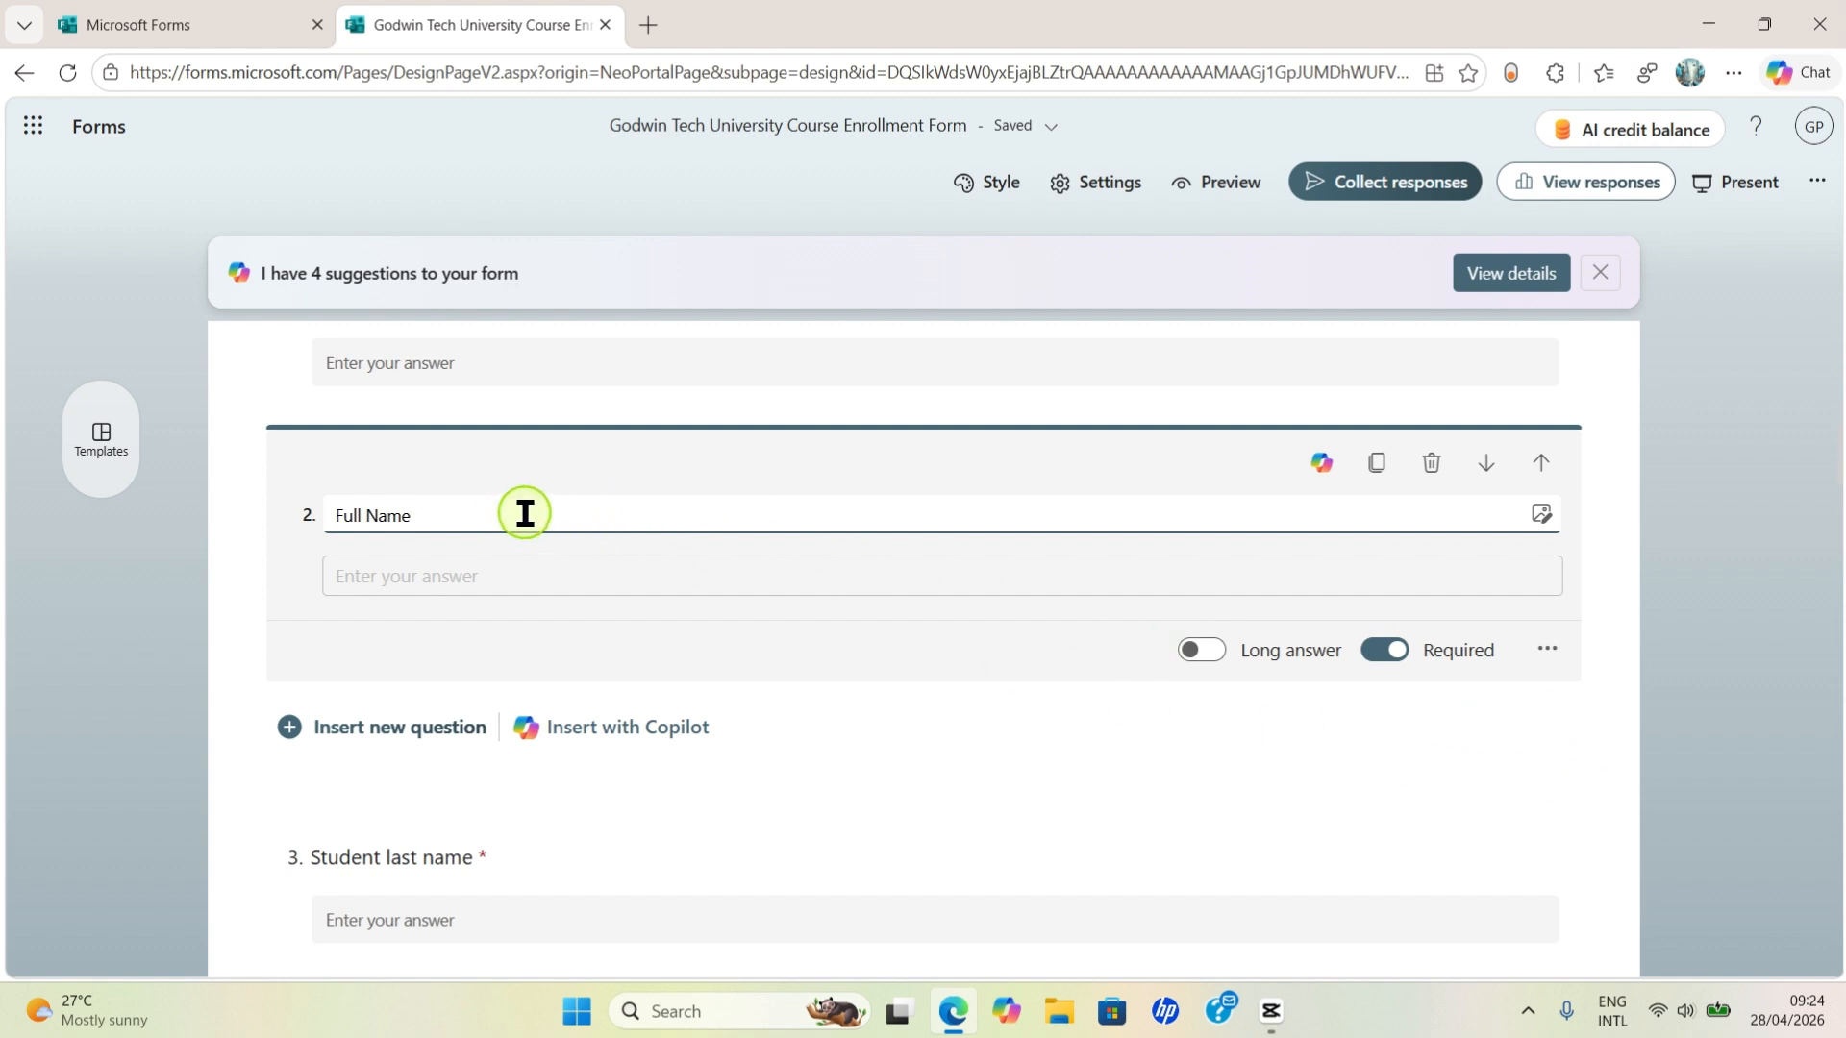
{"action": "left_click", "coordinate": [1741, 586]}
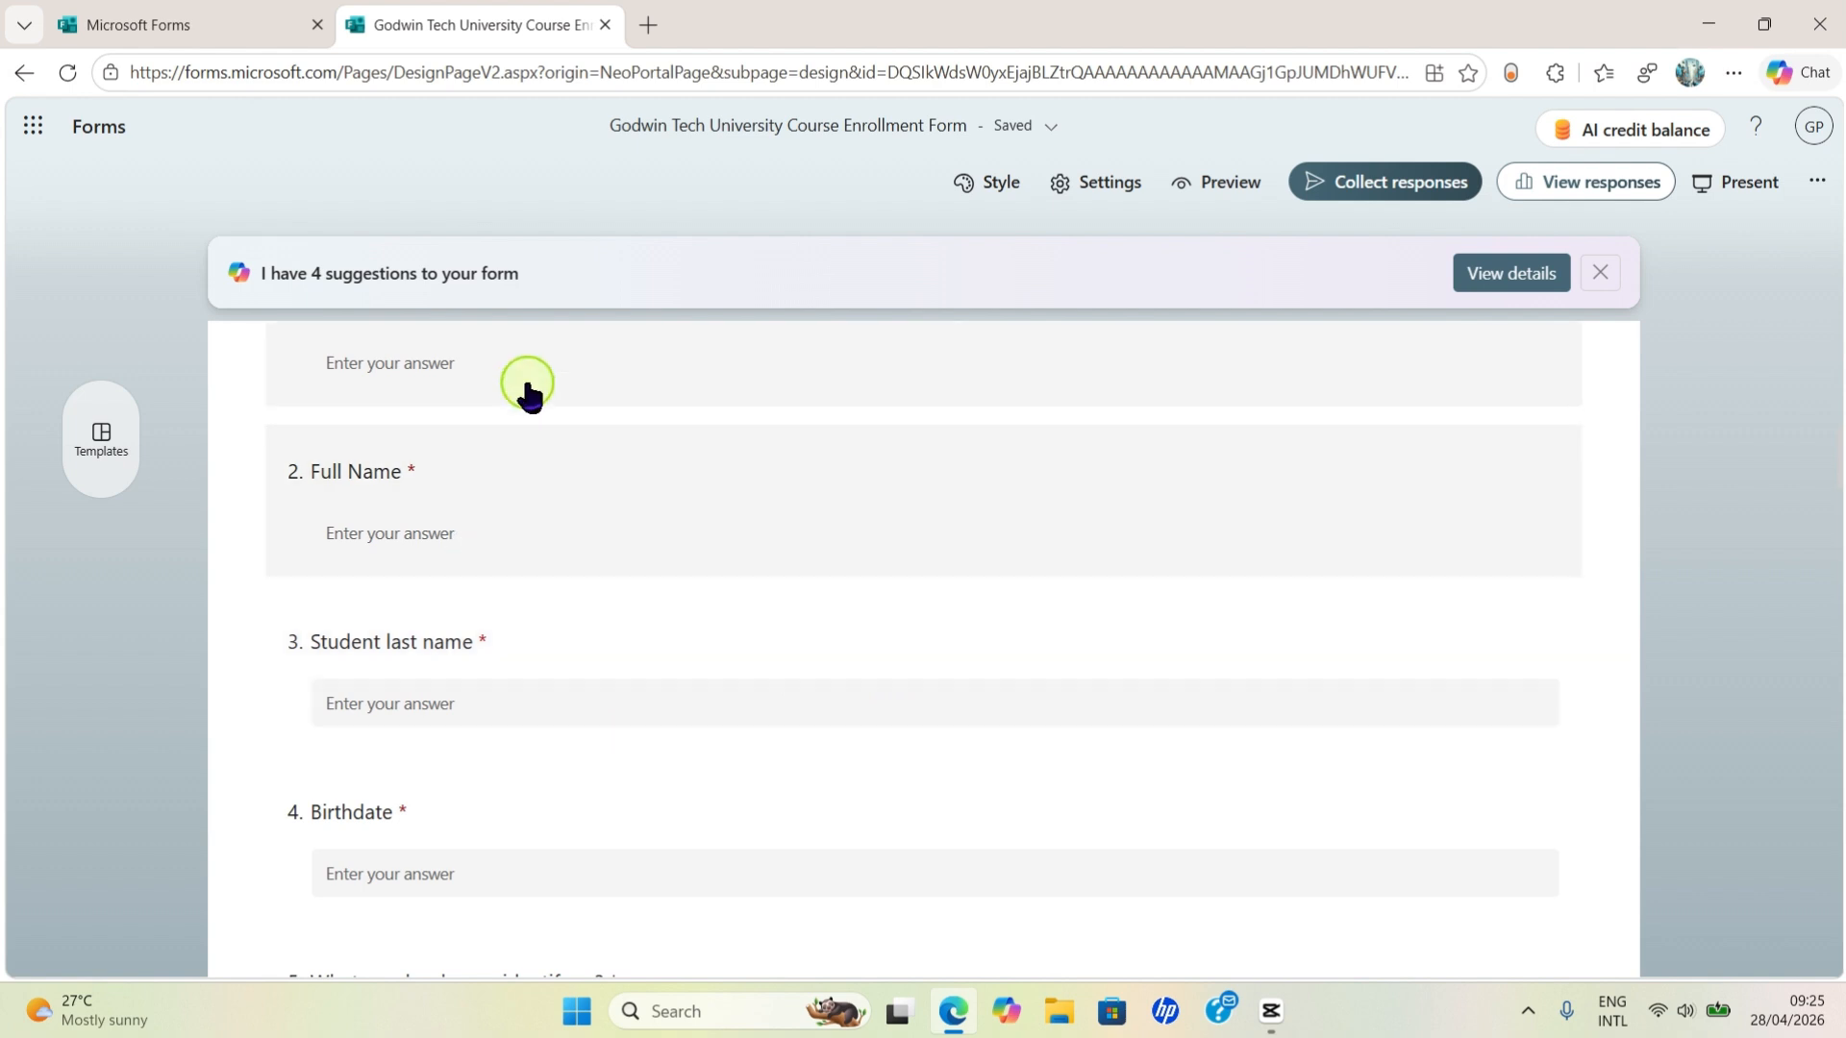
- Delete the 'Student last name' question with its trash icon
{"action": "left_click", "coordinate": [588, 642]}
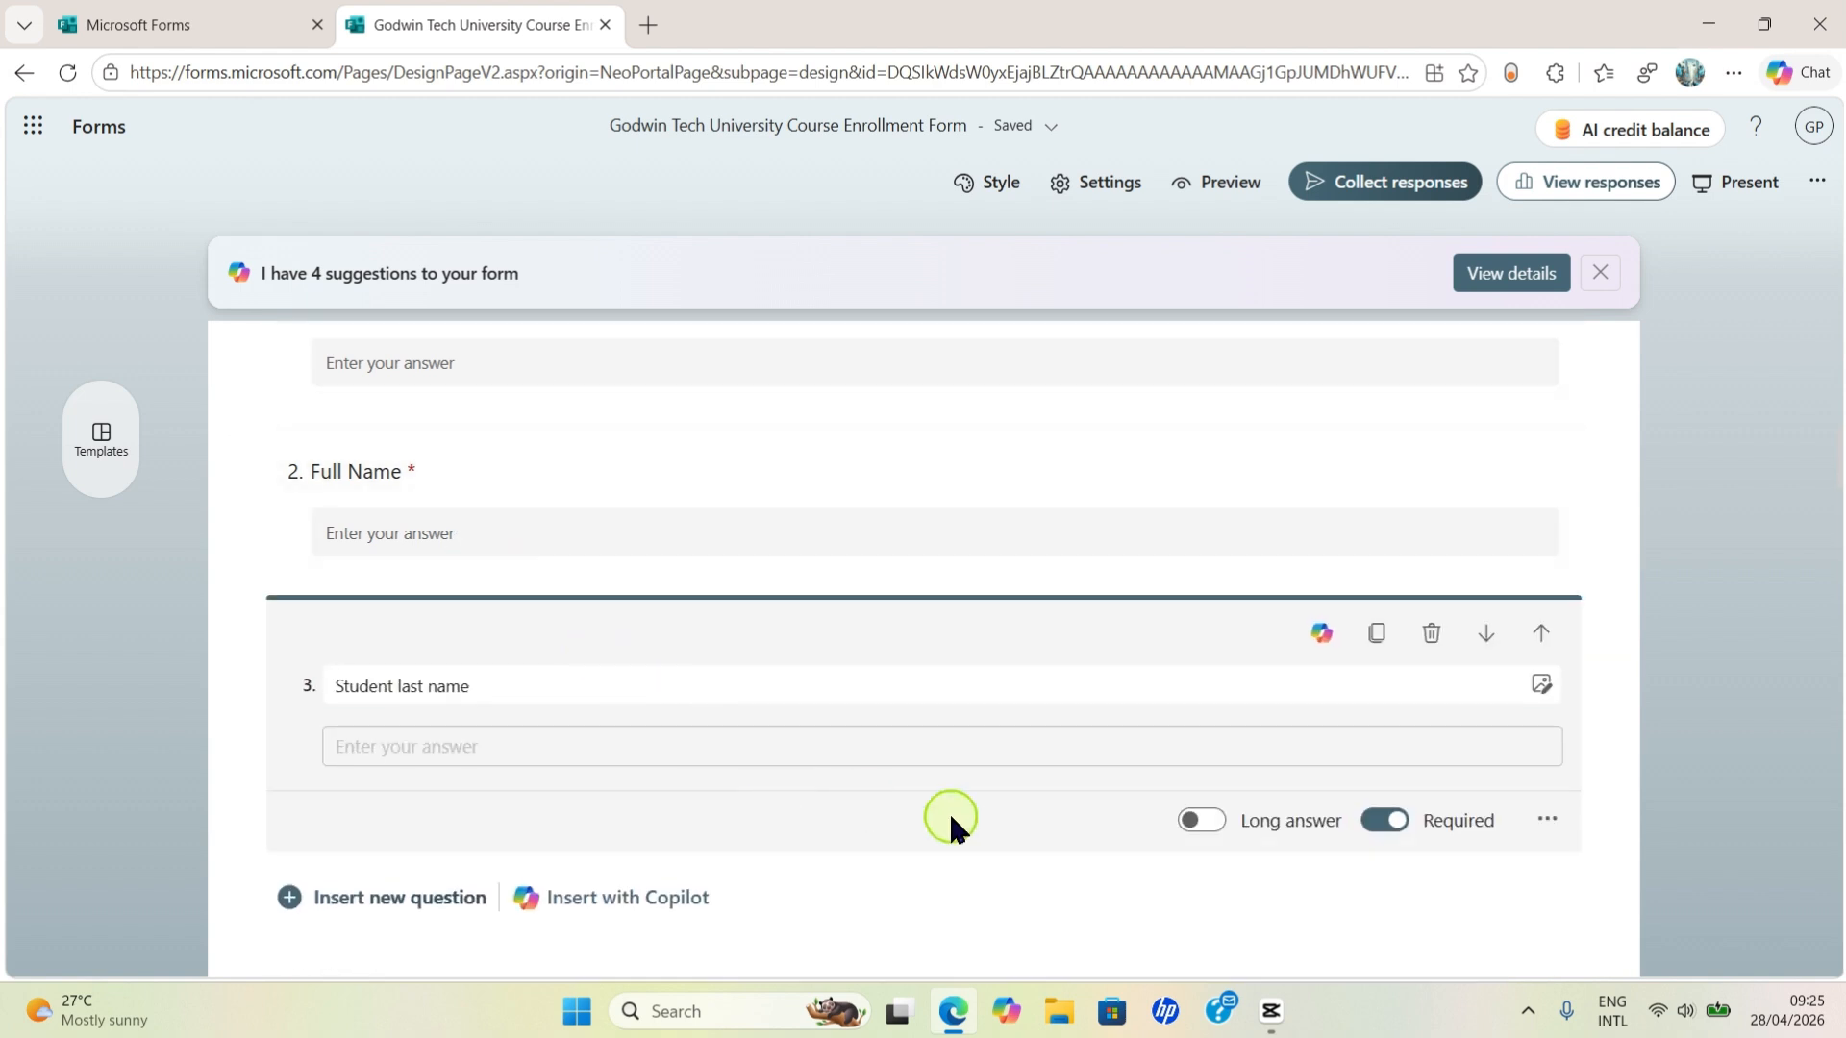
{"action": "left_click", "coordinate": [1431, 636]}
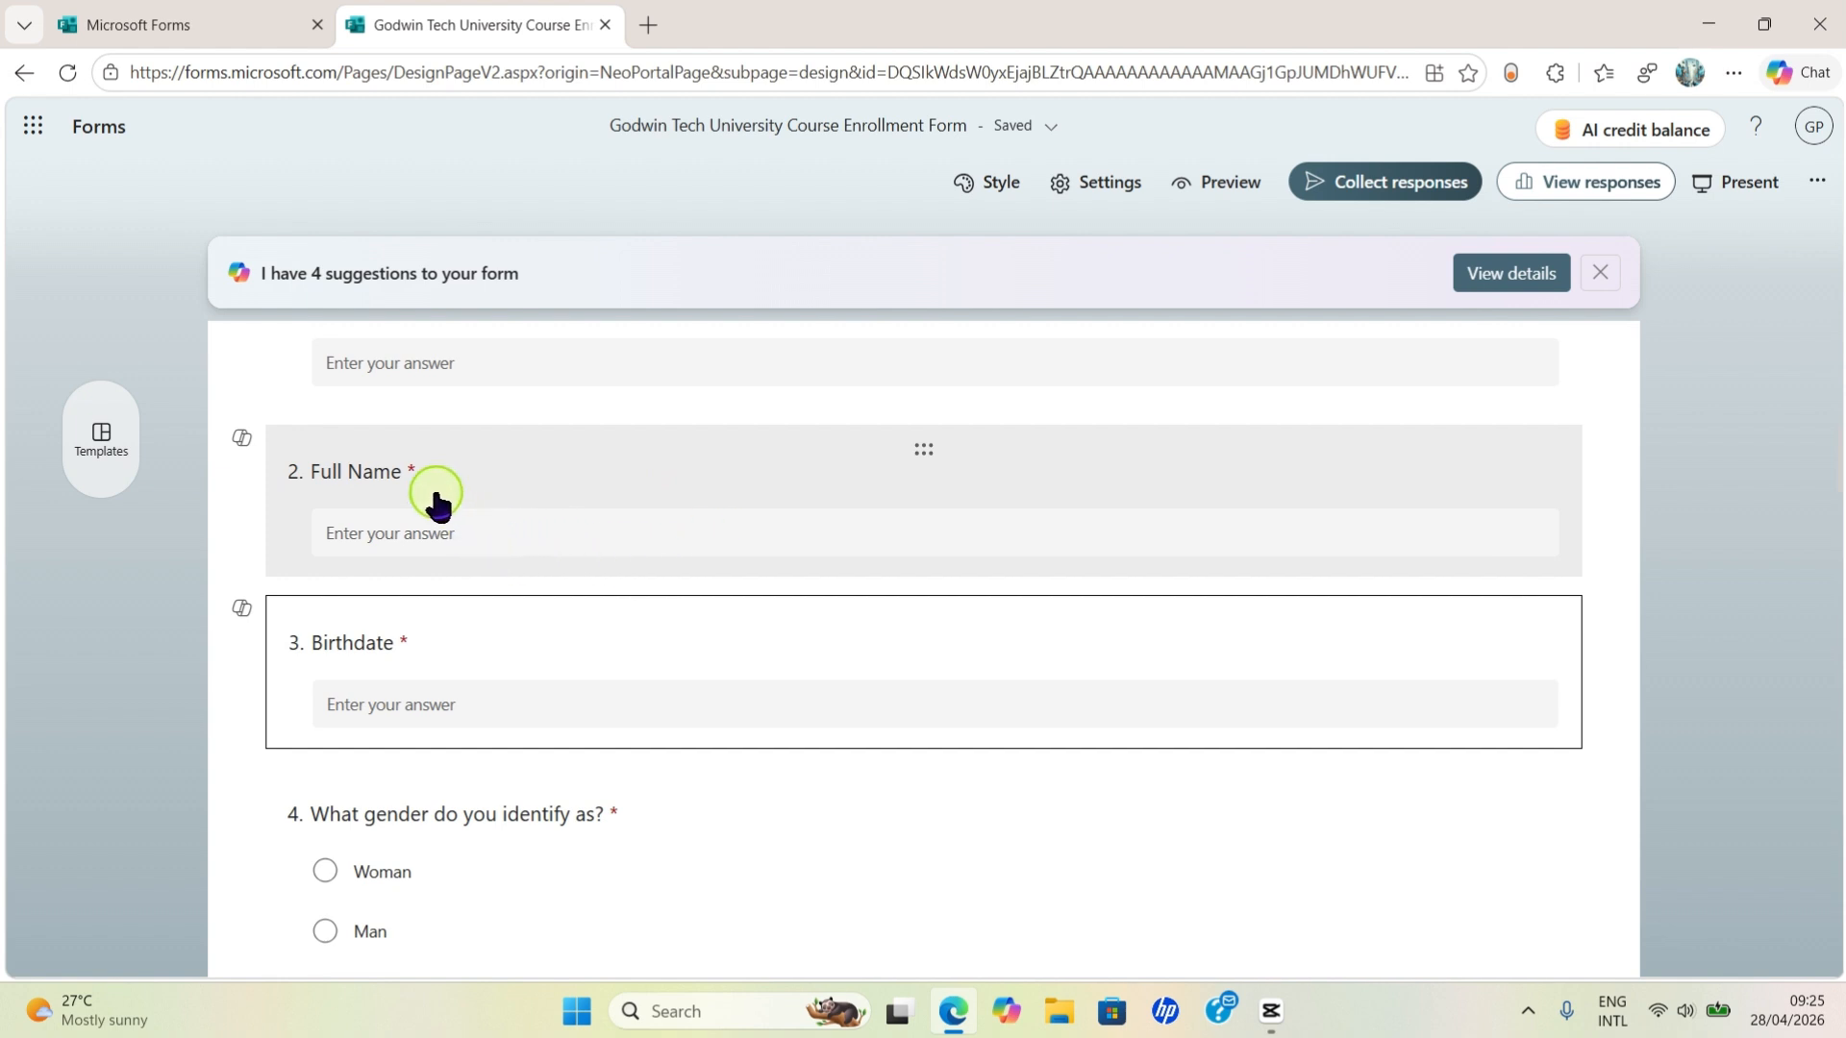
- Append a Text question titled 'Email Address' with Long answer enabled
{"action": "scroll", "coordinate": [447, 558], "scroll_direction": "down", "scroll_amount": 7}
{"action": "scroll", "coordinate": [490, 649], "scroll_direction": "down", "scroll_amount": 15}
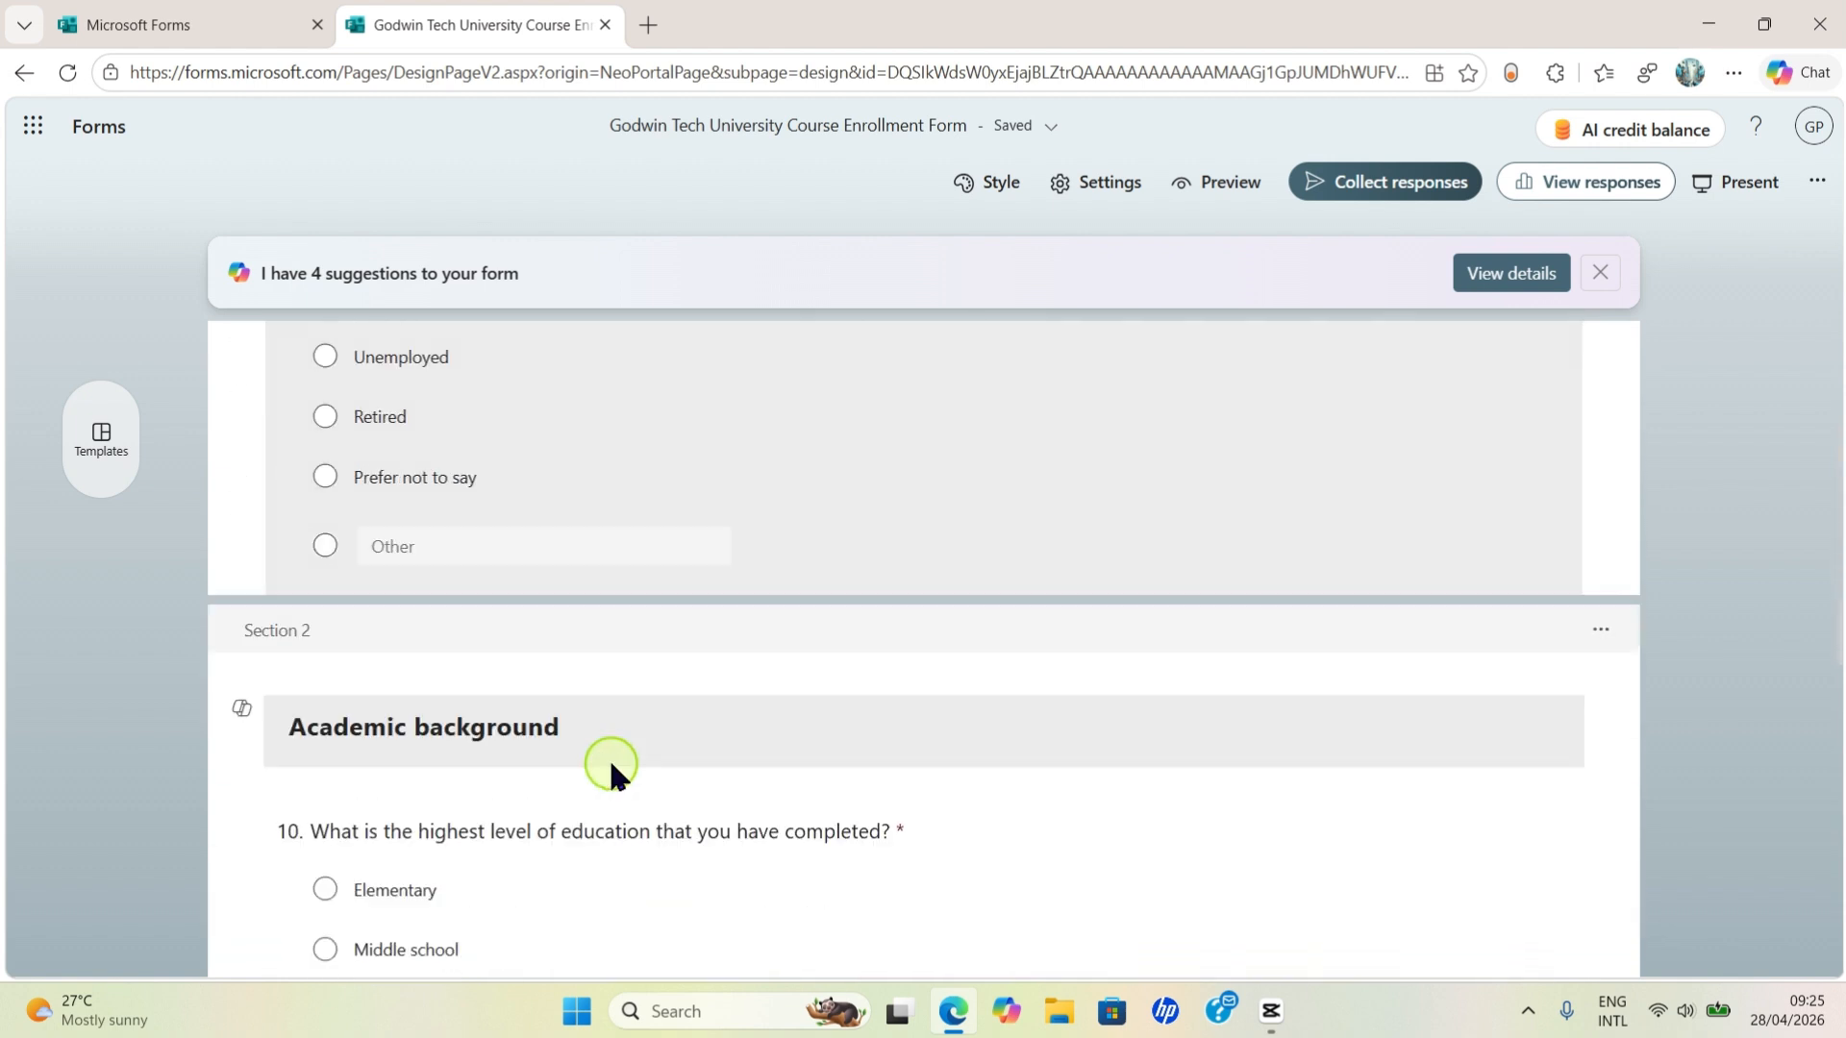
{"action": "scroll", "coordinate": [769, 892], "scroll_direction": "down", "scroll_amount": 10}
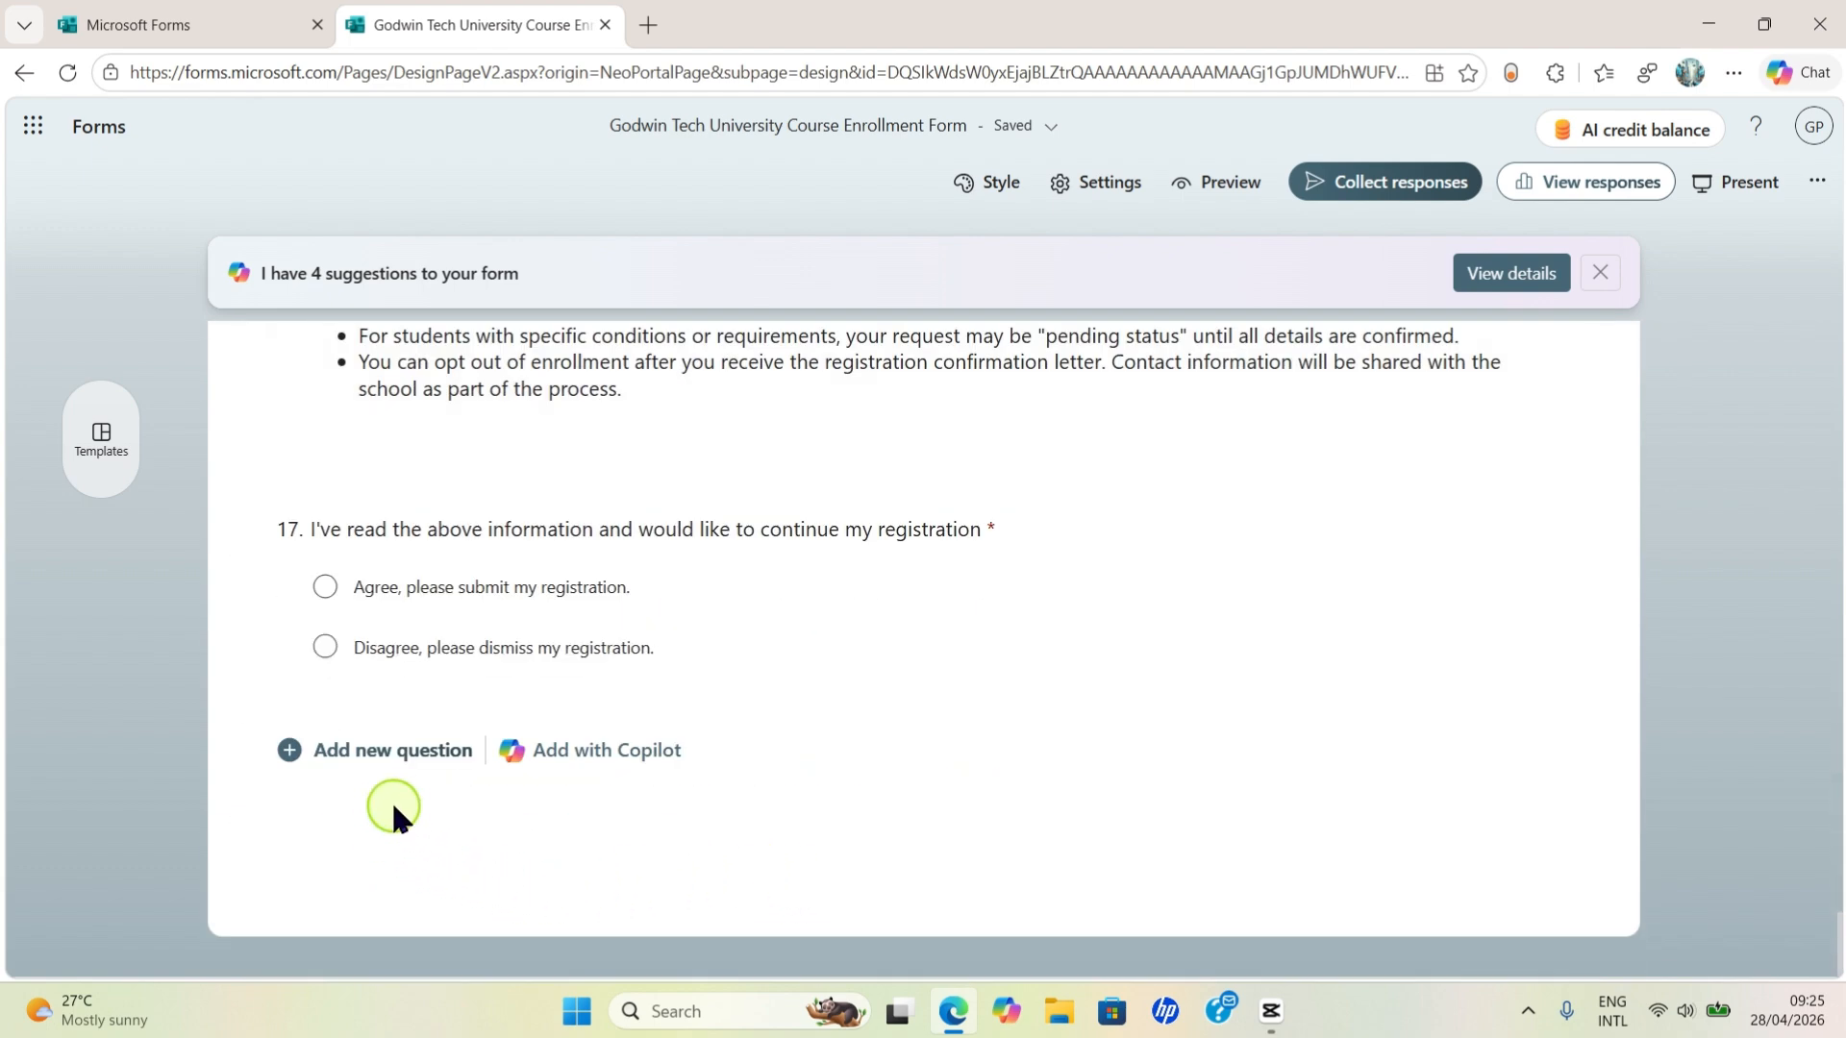
{"action": "left_click", "coordinate": [351, 755]}
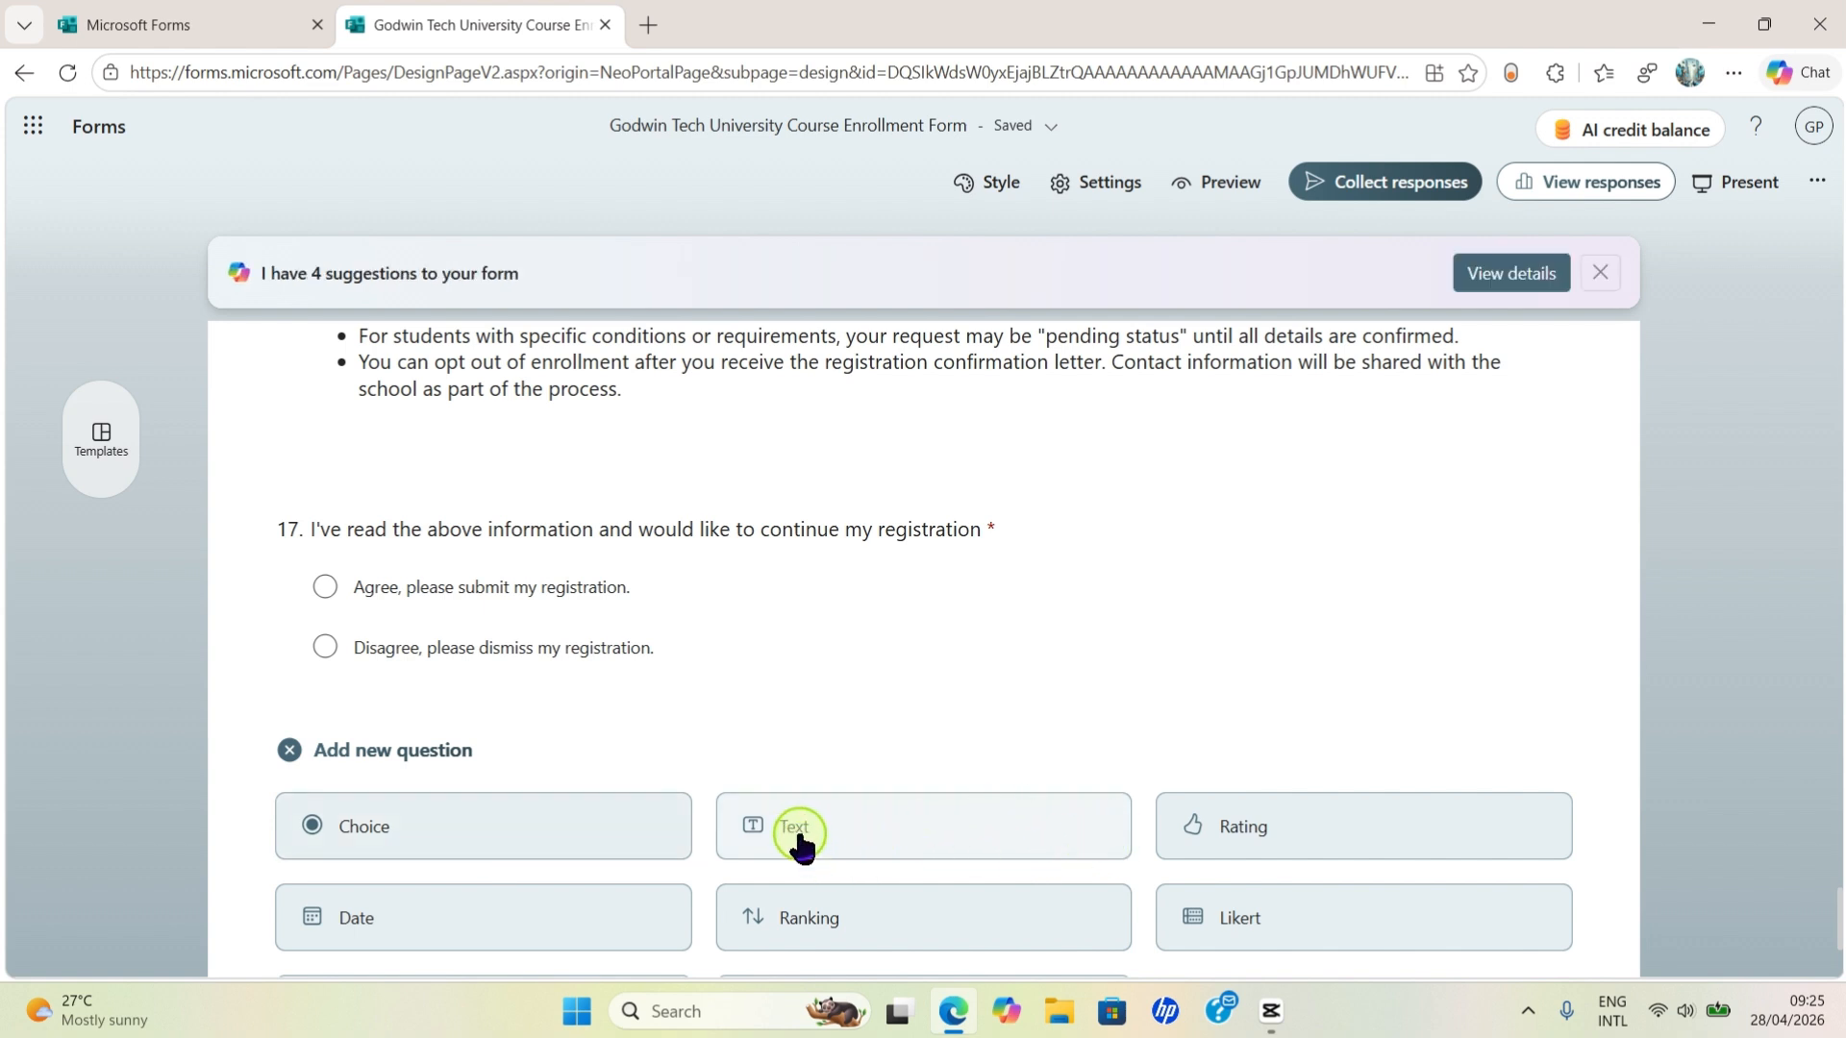
{"action": "left_click", "coordinate": [827, 833]}
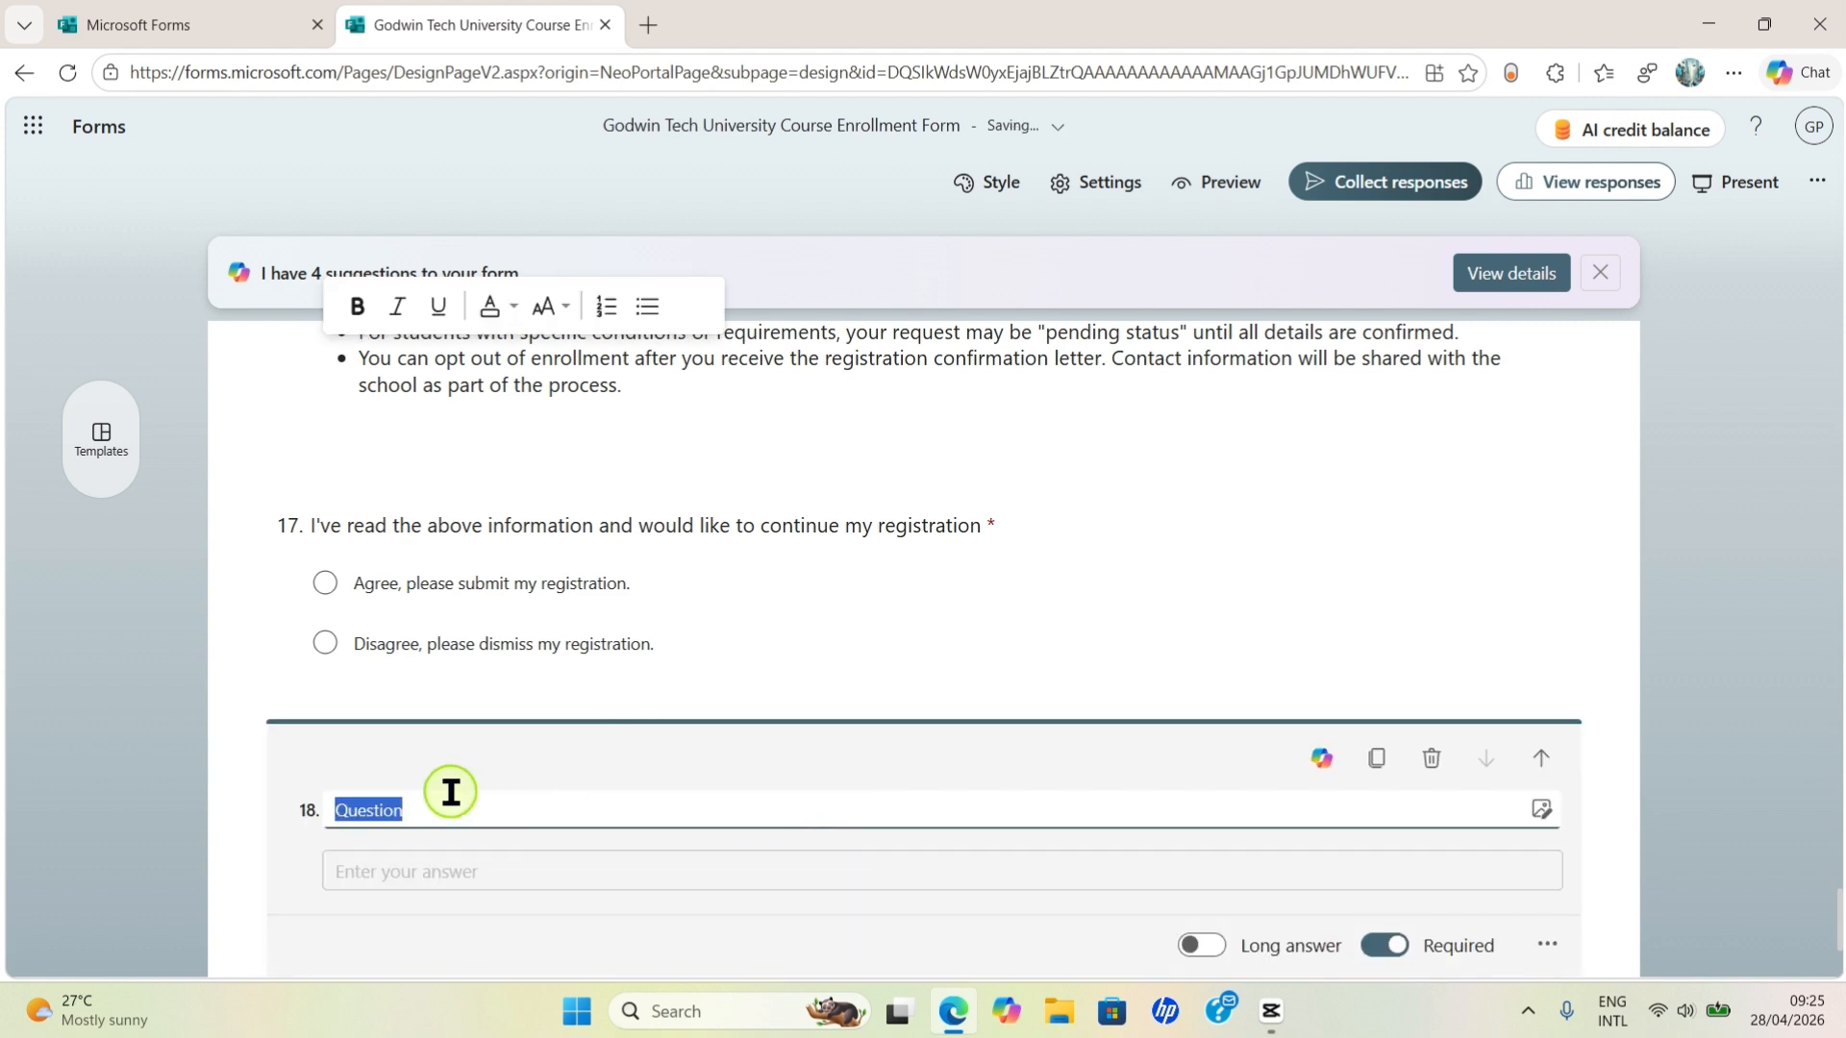
{"action": "type", "text": "Ema"}
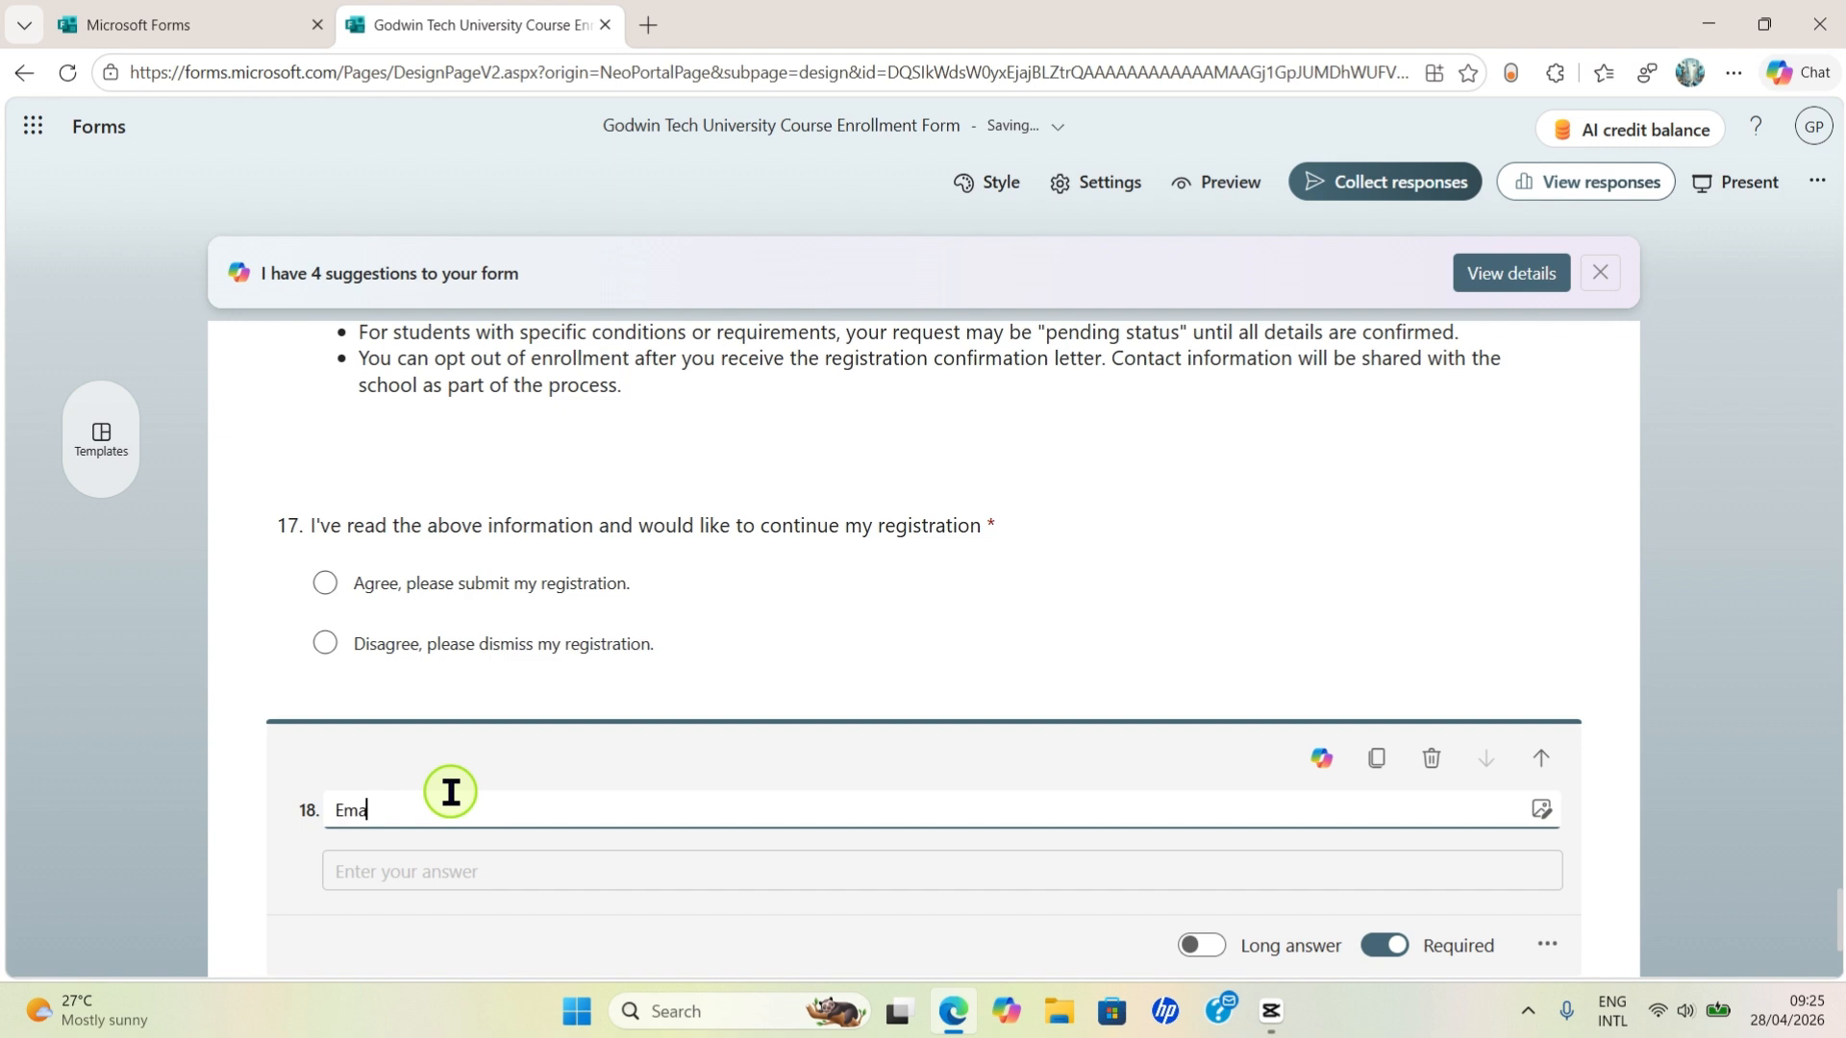
{"action": "type", "text": "il Address"}
{"action": "scroll", "coordinate": [1541, 914], "scroll_direction": "down", "scroll_amount": 3}
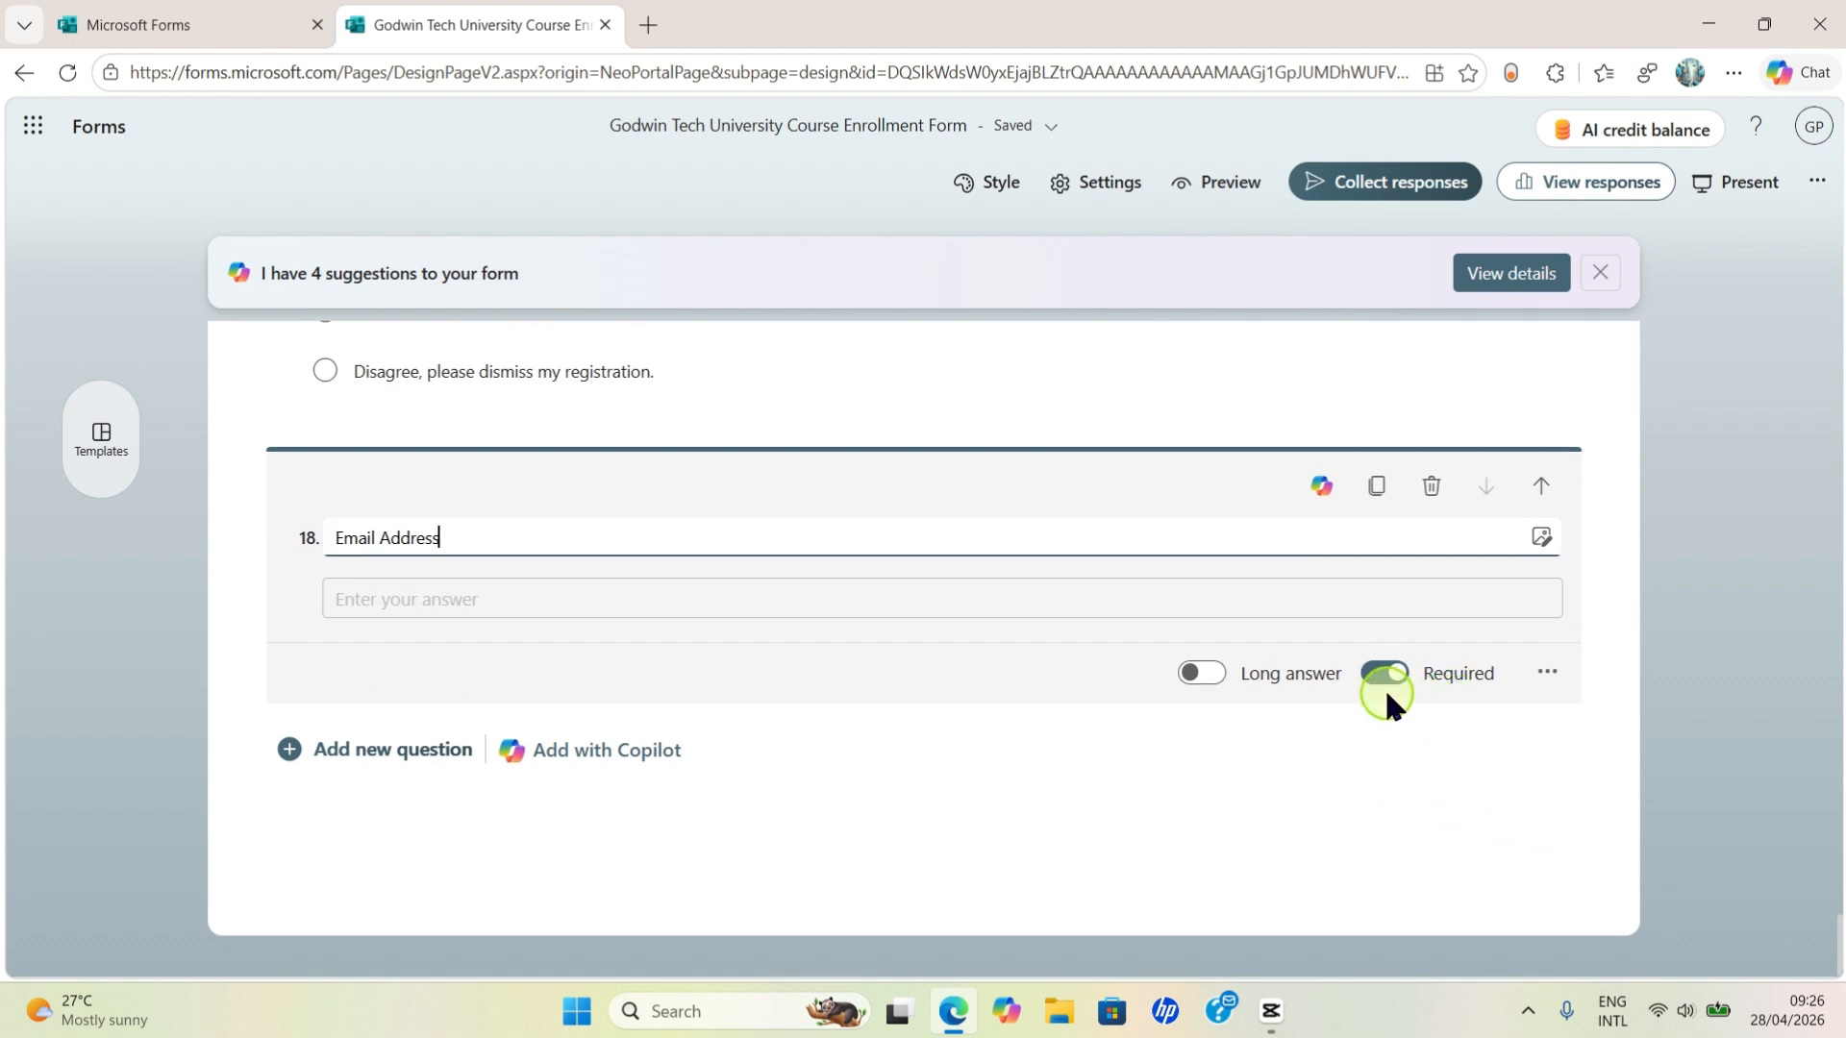
{"action": "left_click", "coordinate": [1214, 676]}
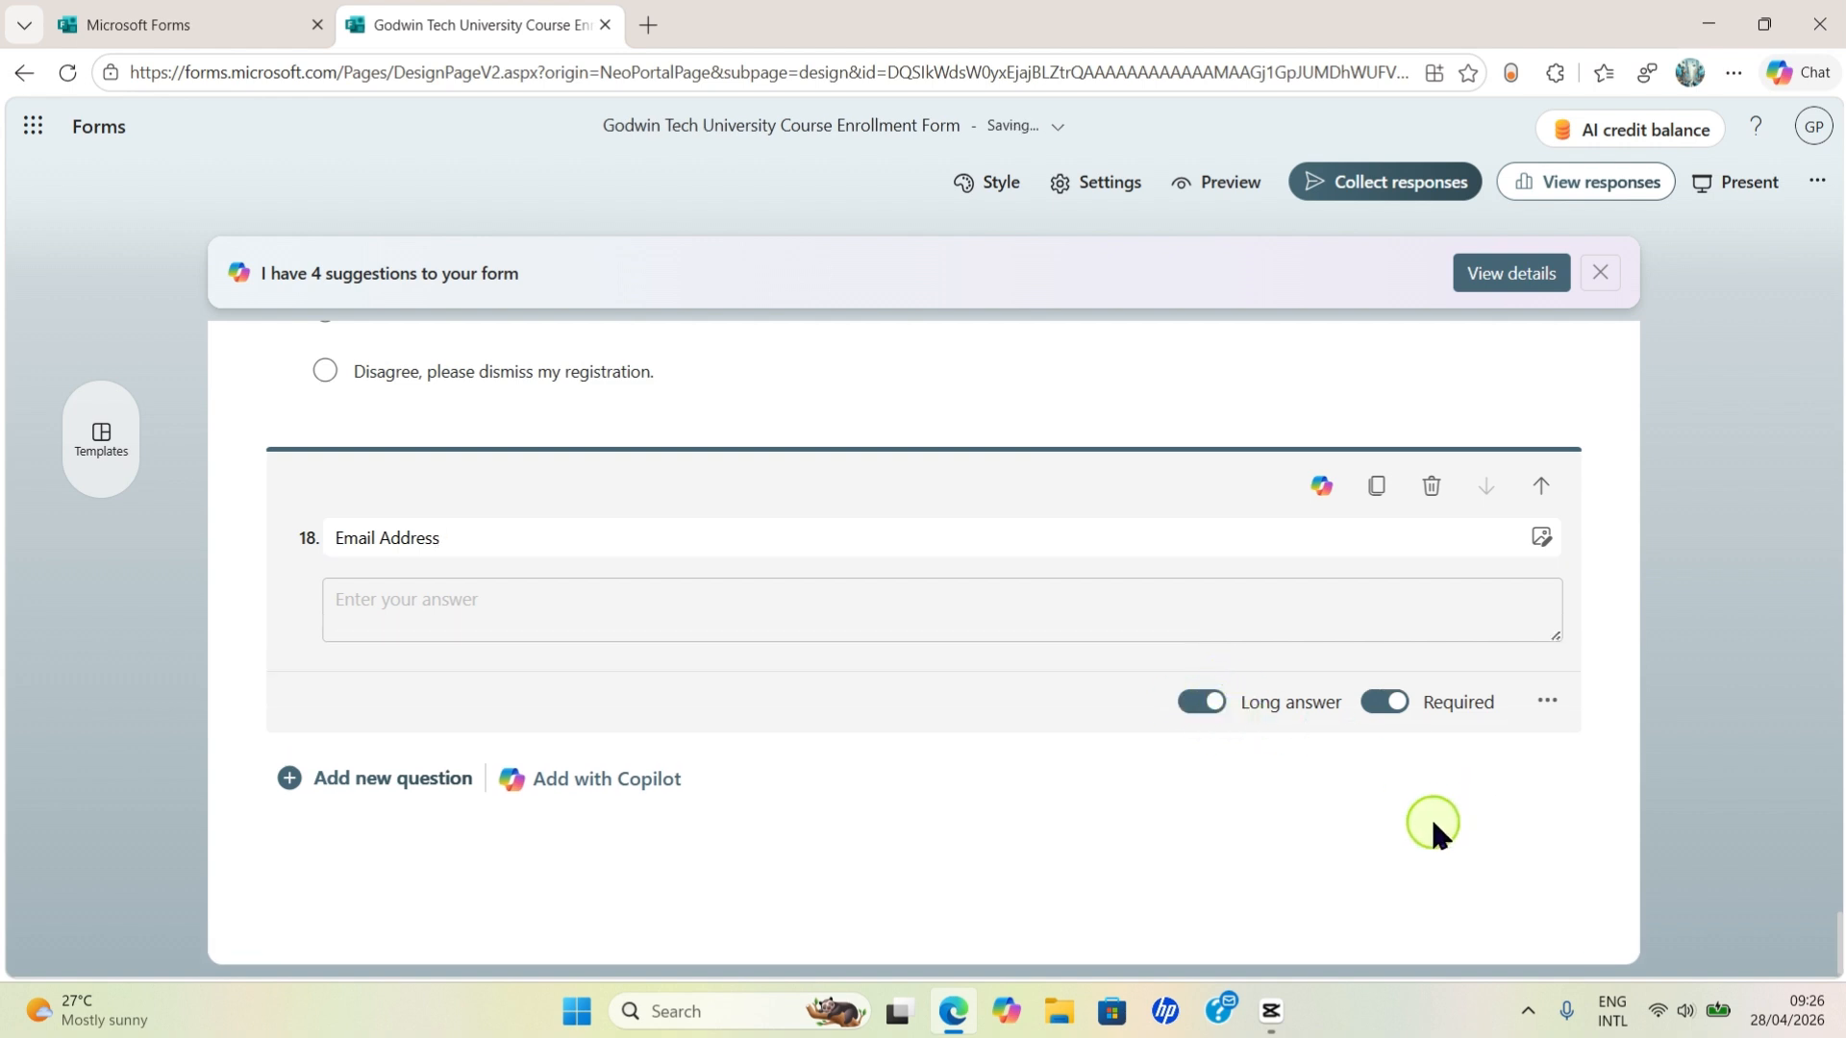
{"action": "left_click", "coordinate": [1801, 709]}
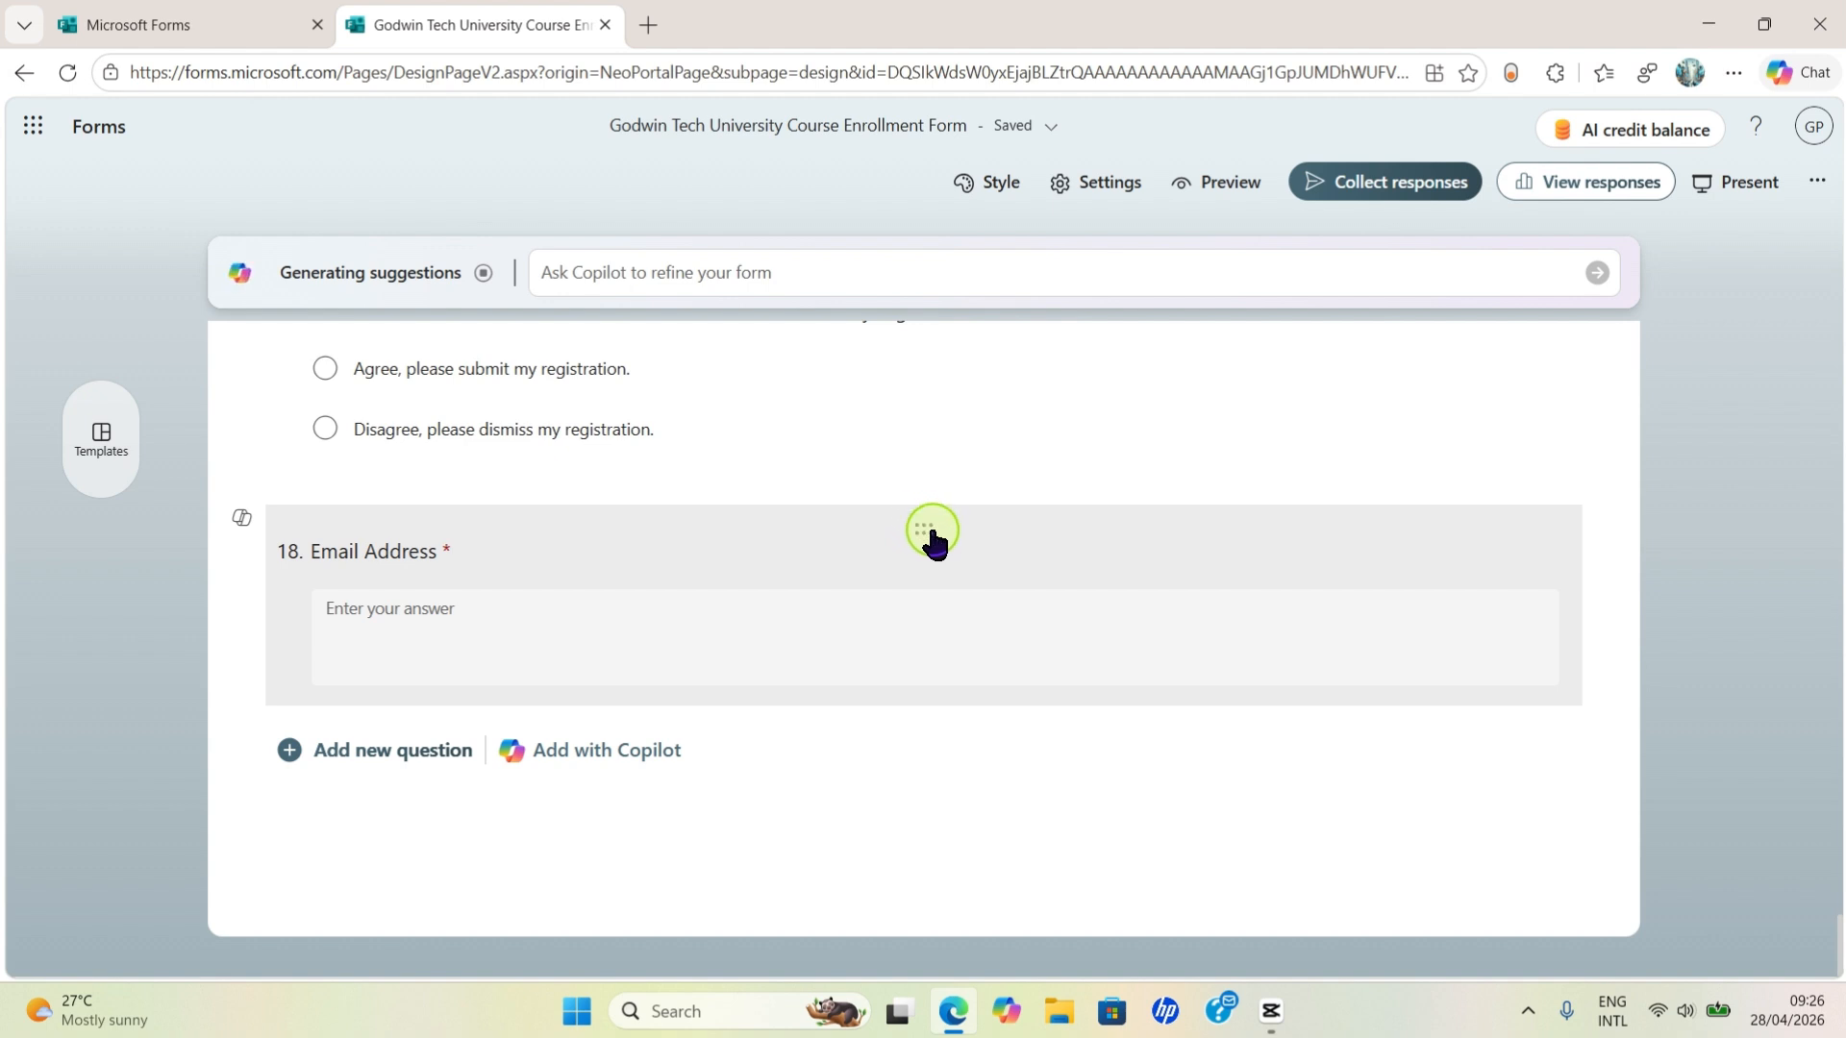
- Drag the Email Address question up to position 5, before Primary telephone number
{"action": "left_click_drag", "start_coordinate": [931, 535], "coordinate": [1002, 330]}
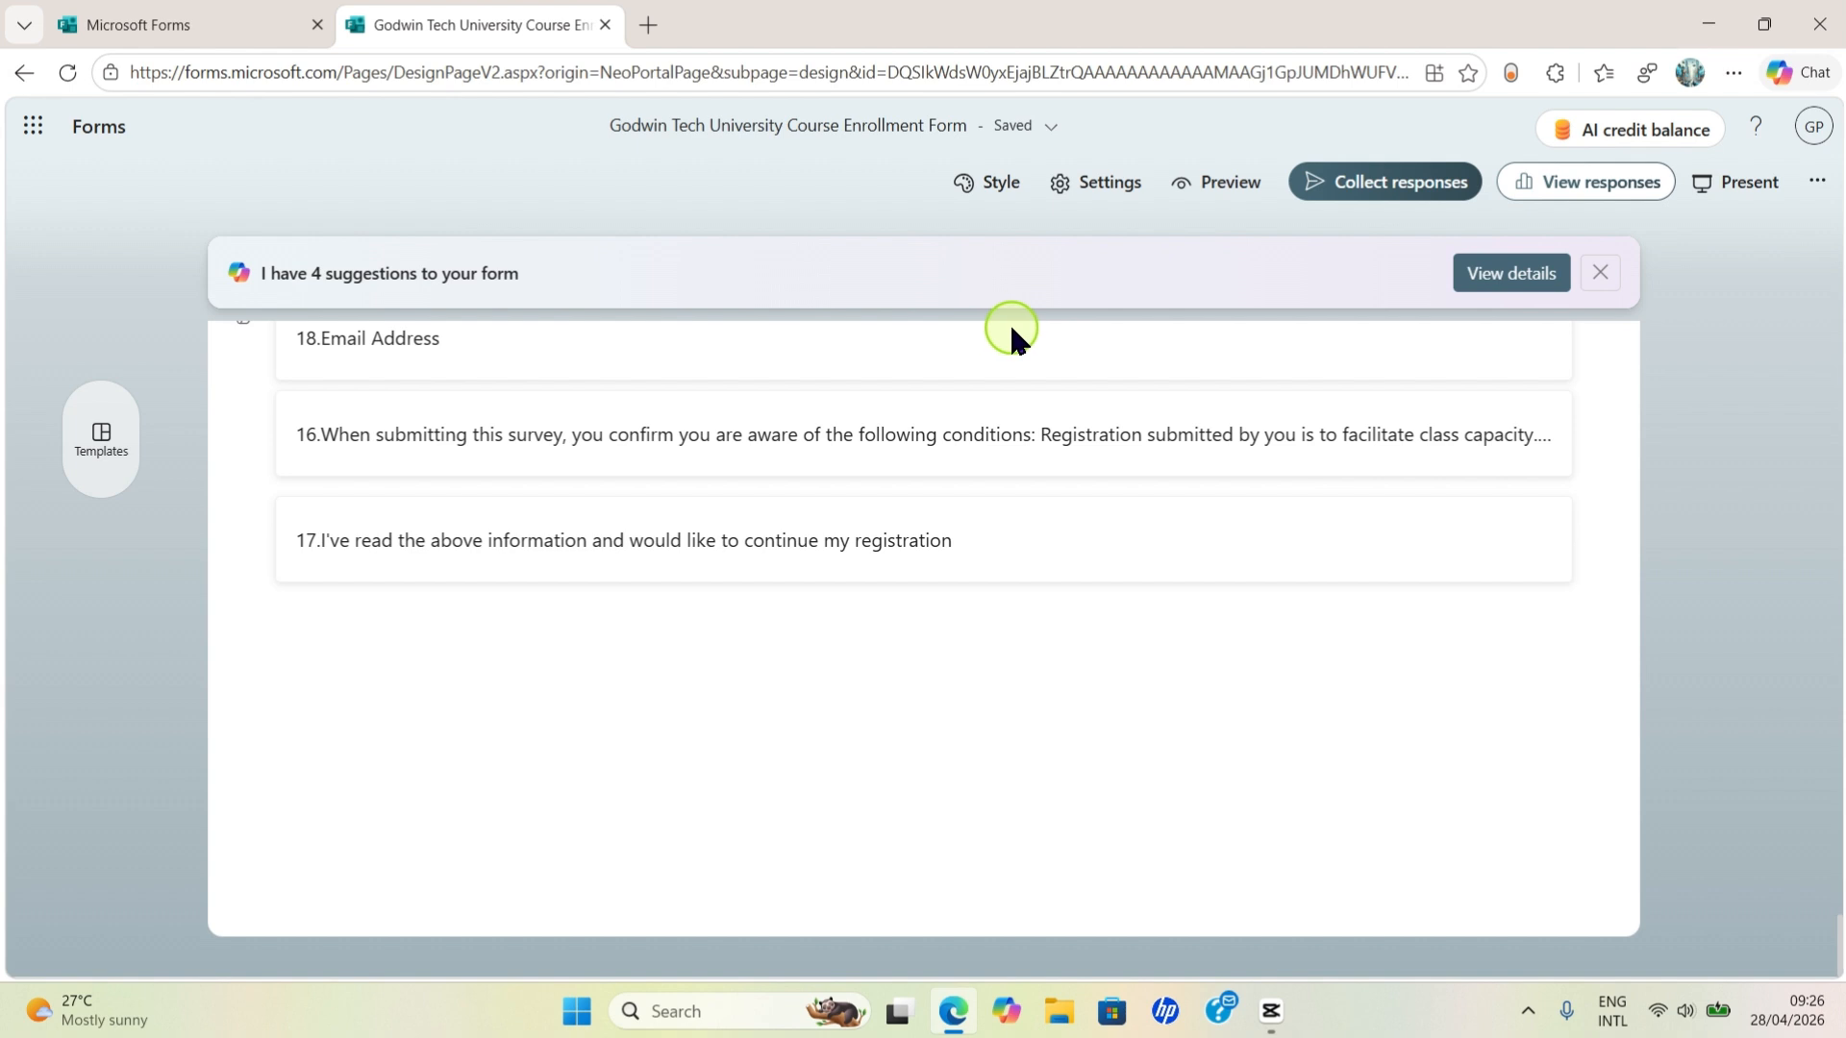
{"action": "left_click_drag", "start_coordinate": [1007, 320], "coordinate": [1019, 332]}
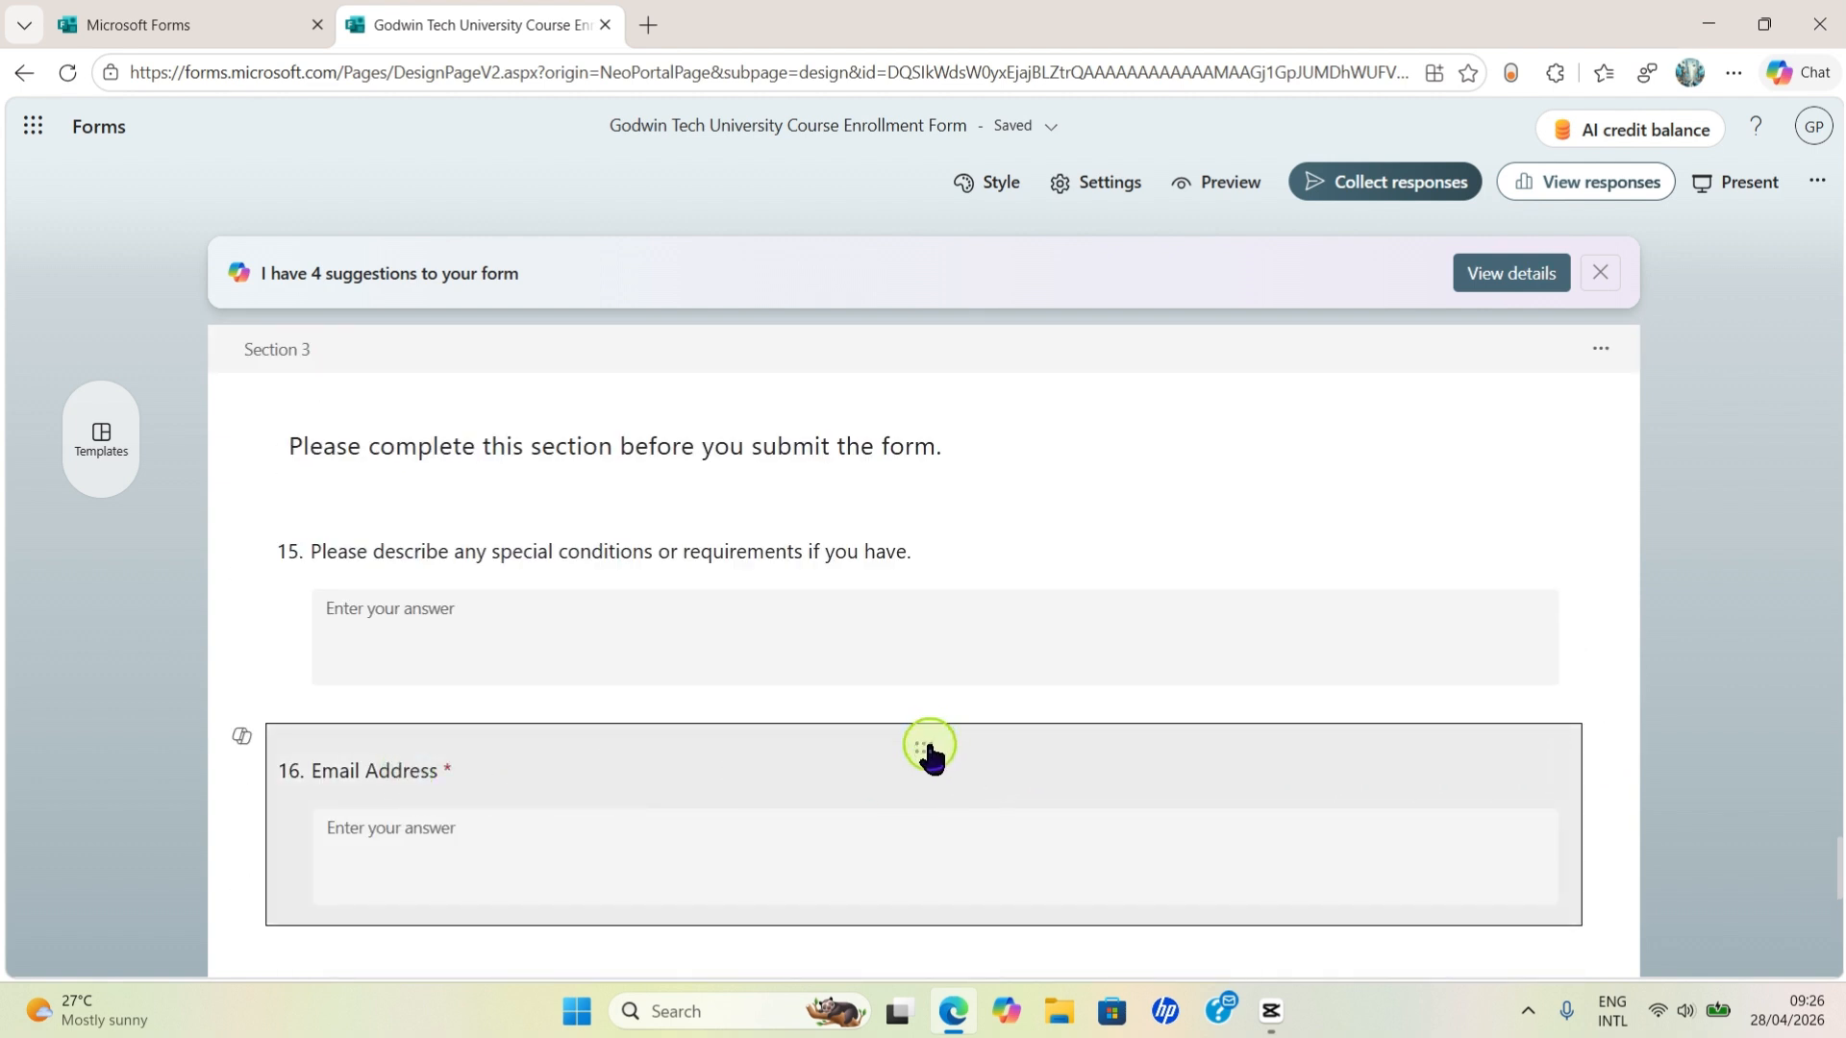
{"action": "scroll", "coordinate": [1217, 760], "scroll_direction": "up", "scroll_amount": 2}
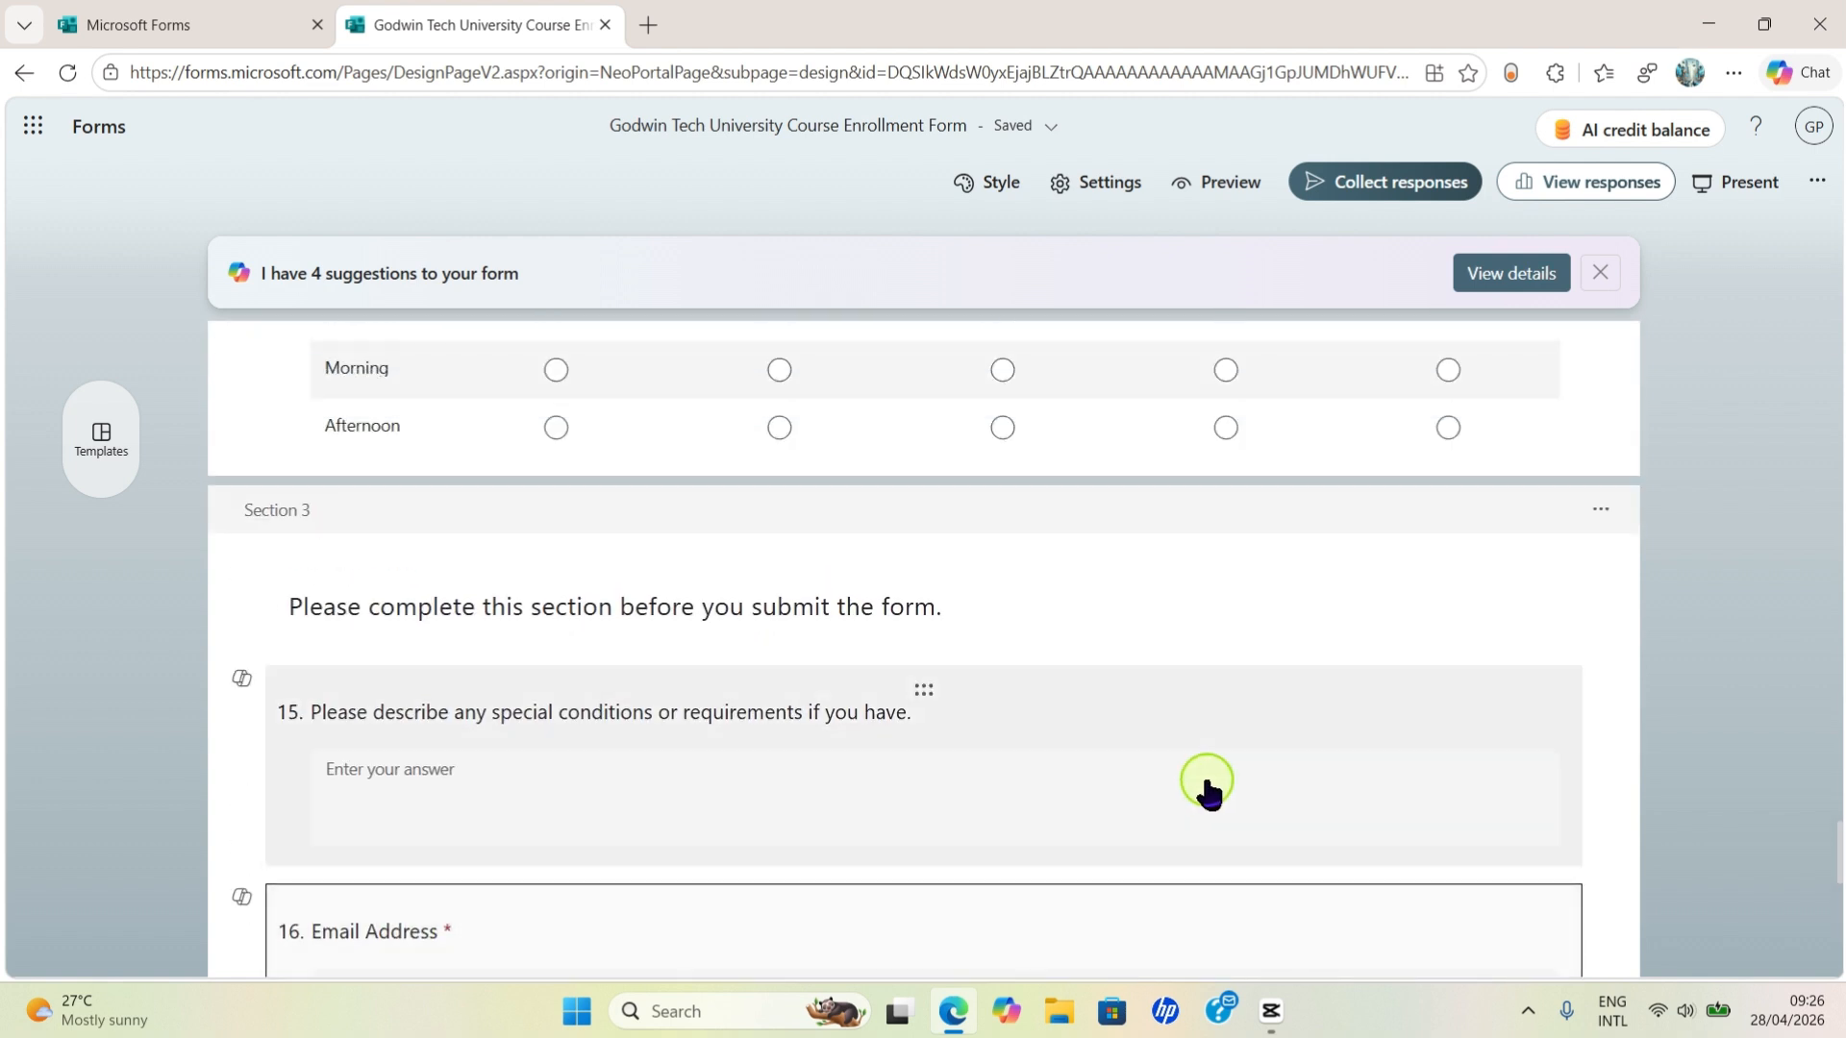
{"action": "left_click_drag", "start_coordinate": [919, 911], "coordinate": [998, 371]}
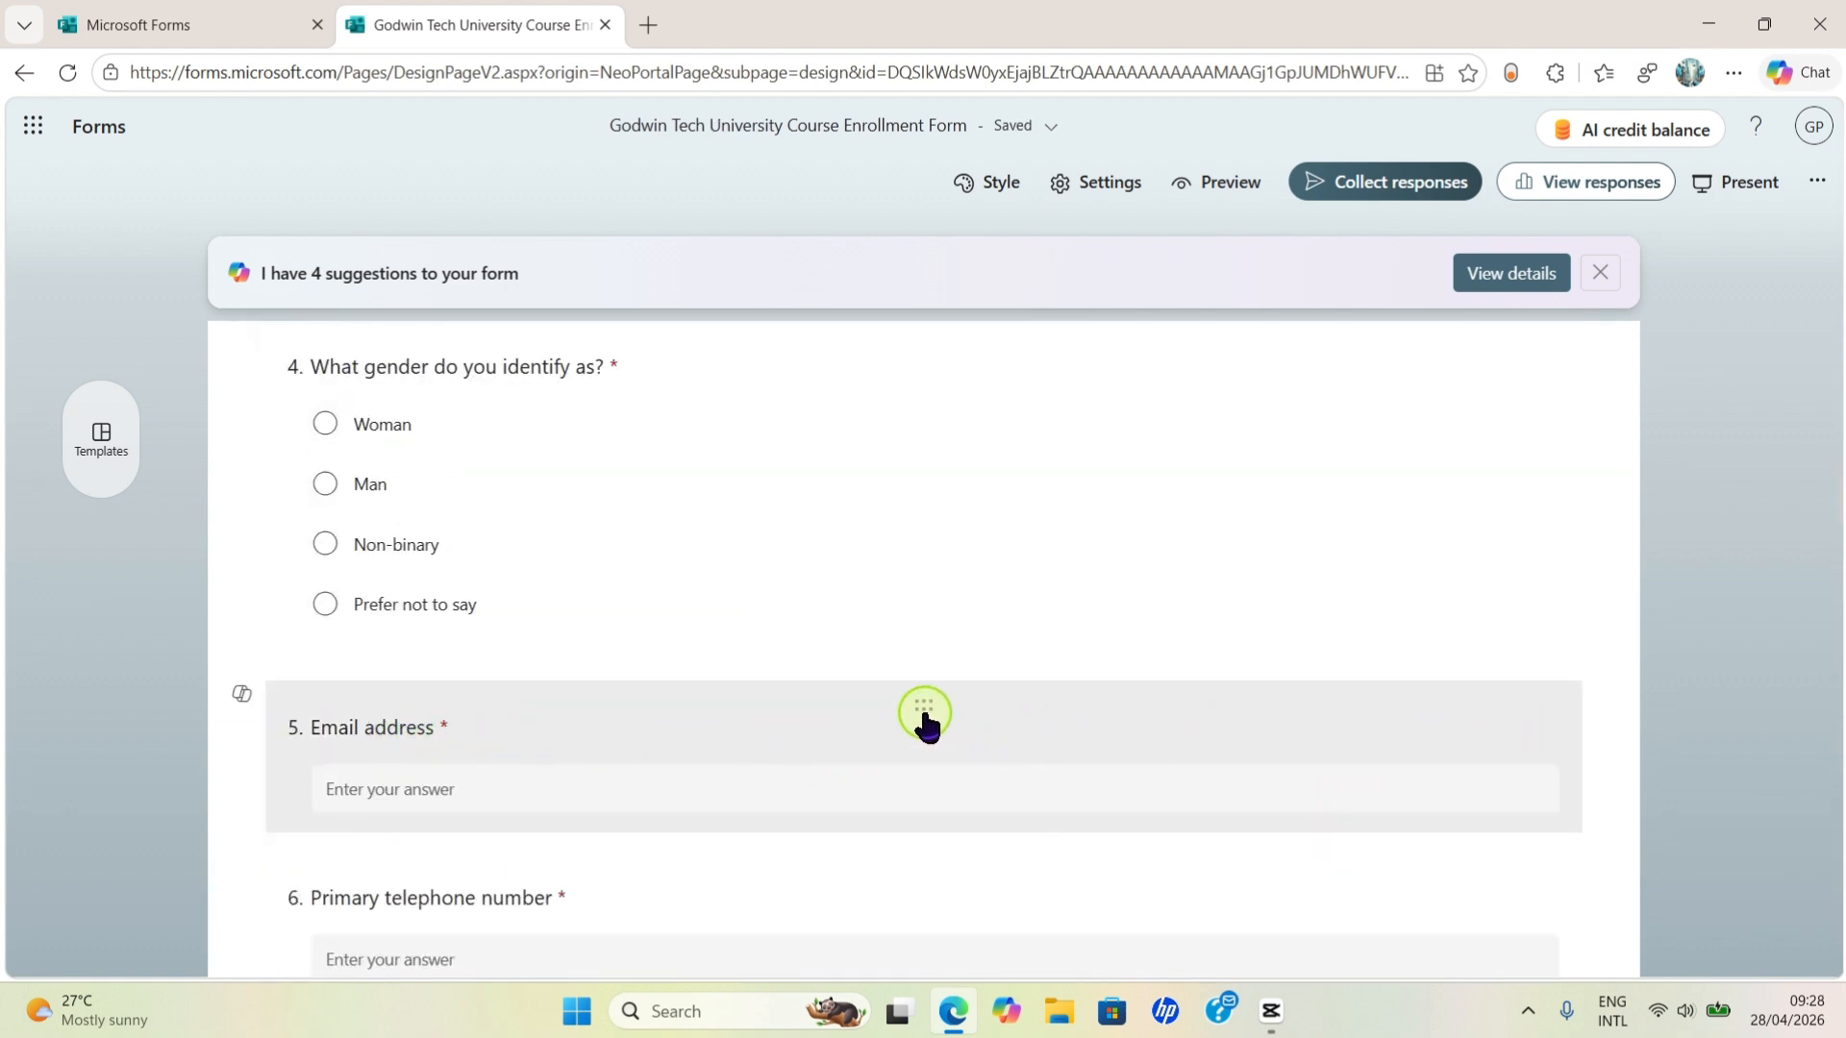
- Drag Email address above Birthdate, making it question 3 after Full Name
{"action": "left_click_drag", "start_coordinate": [925, 712], "coordinate": [902, 502]}
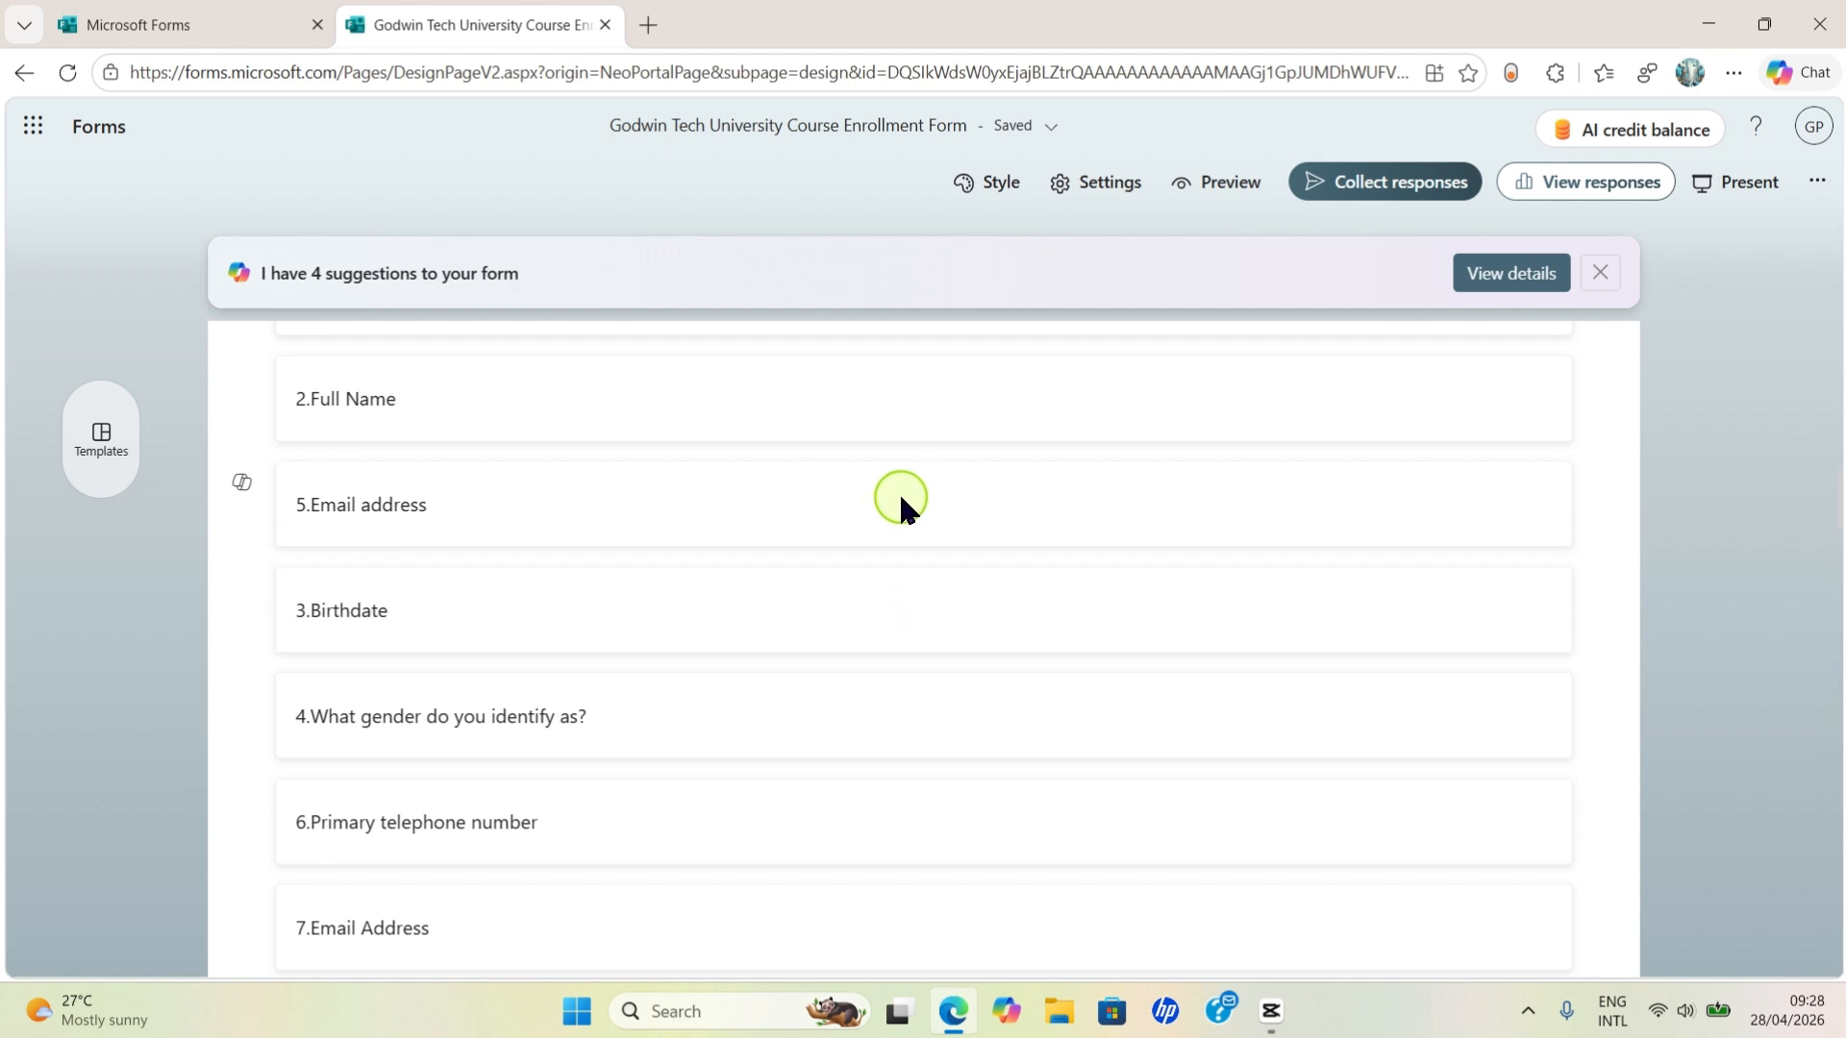
{"action": "left_click_drag", "start_coordinate": [902, 502], "coordinate": [900, 501]}
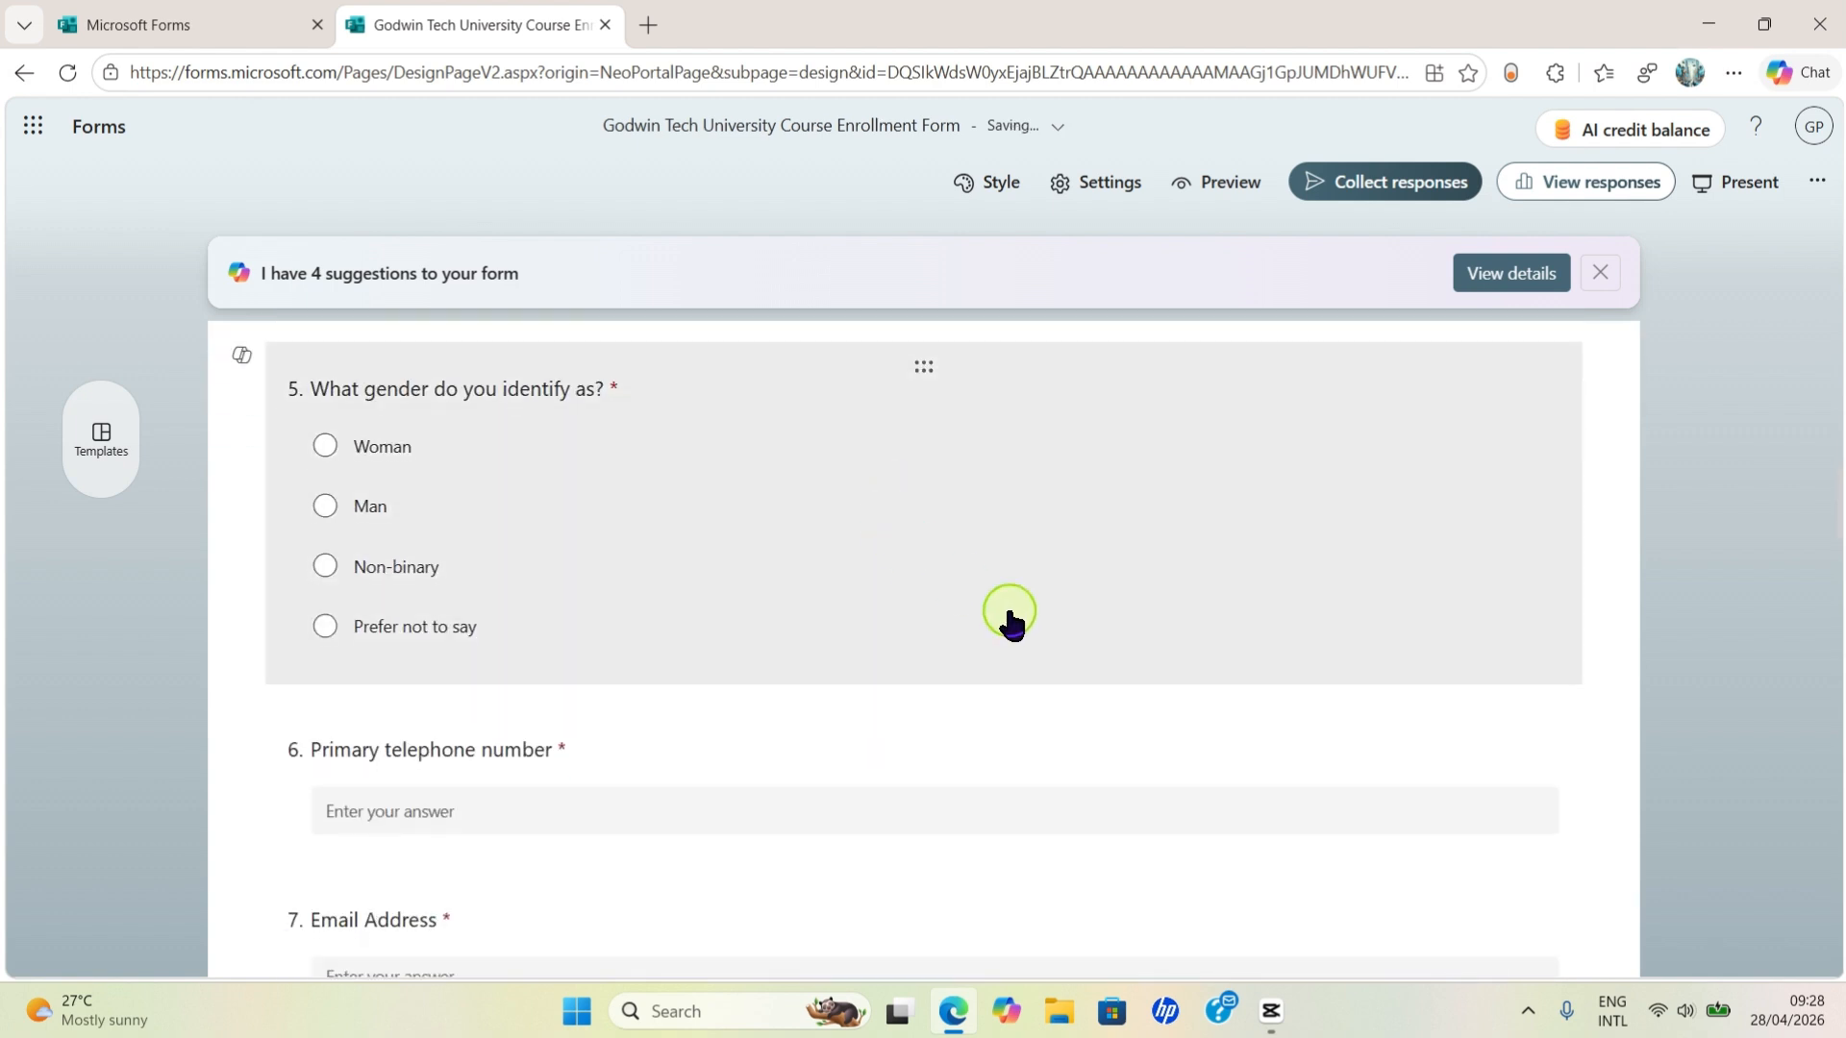
{"action": "scroll", "coordinate": [1115, 602], "scroll_direction": "up", "scroll_amount": 3}
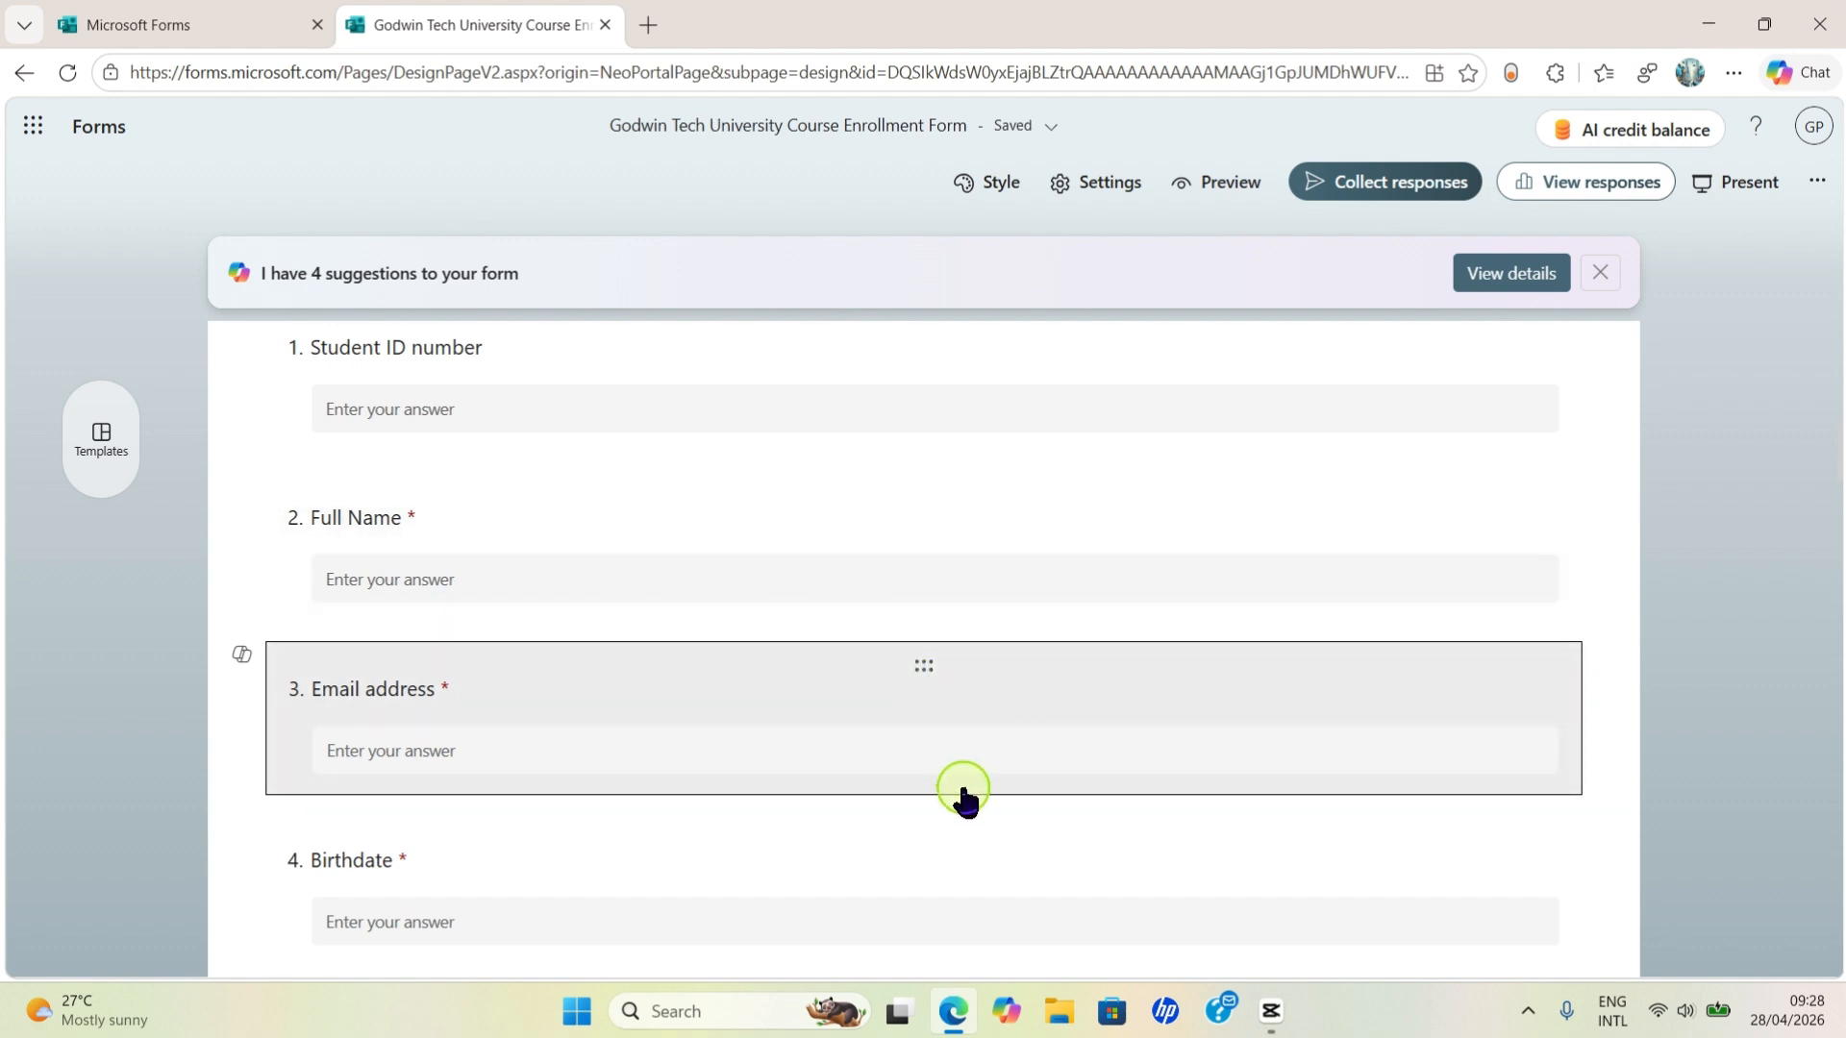
{"action": "scroll", "coordinate": [781, 742], "scroll_direction": "down", "scroll_amount": 3}
{"action": "scroll", "coordinate": [781, 742], "scroll_direction": "up", "scroll_amount": 1}
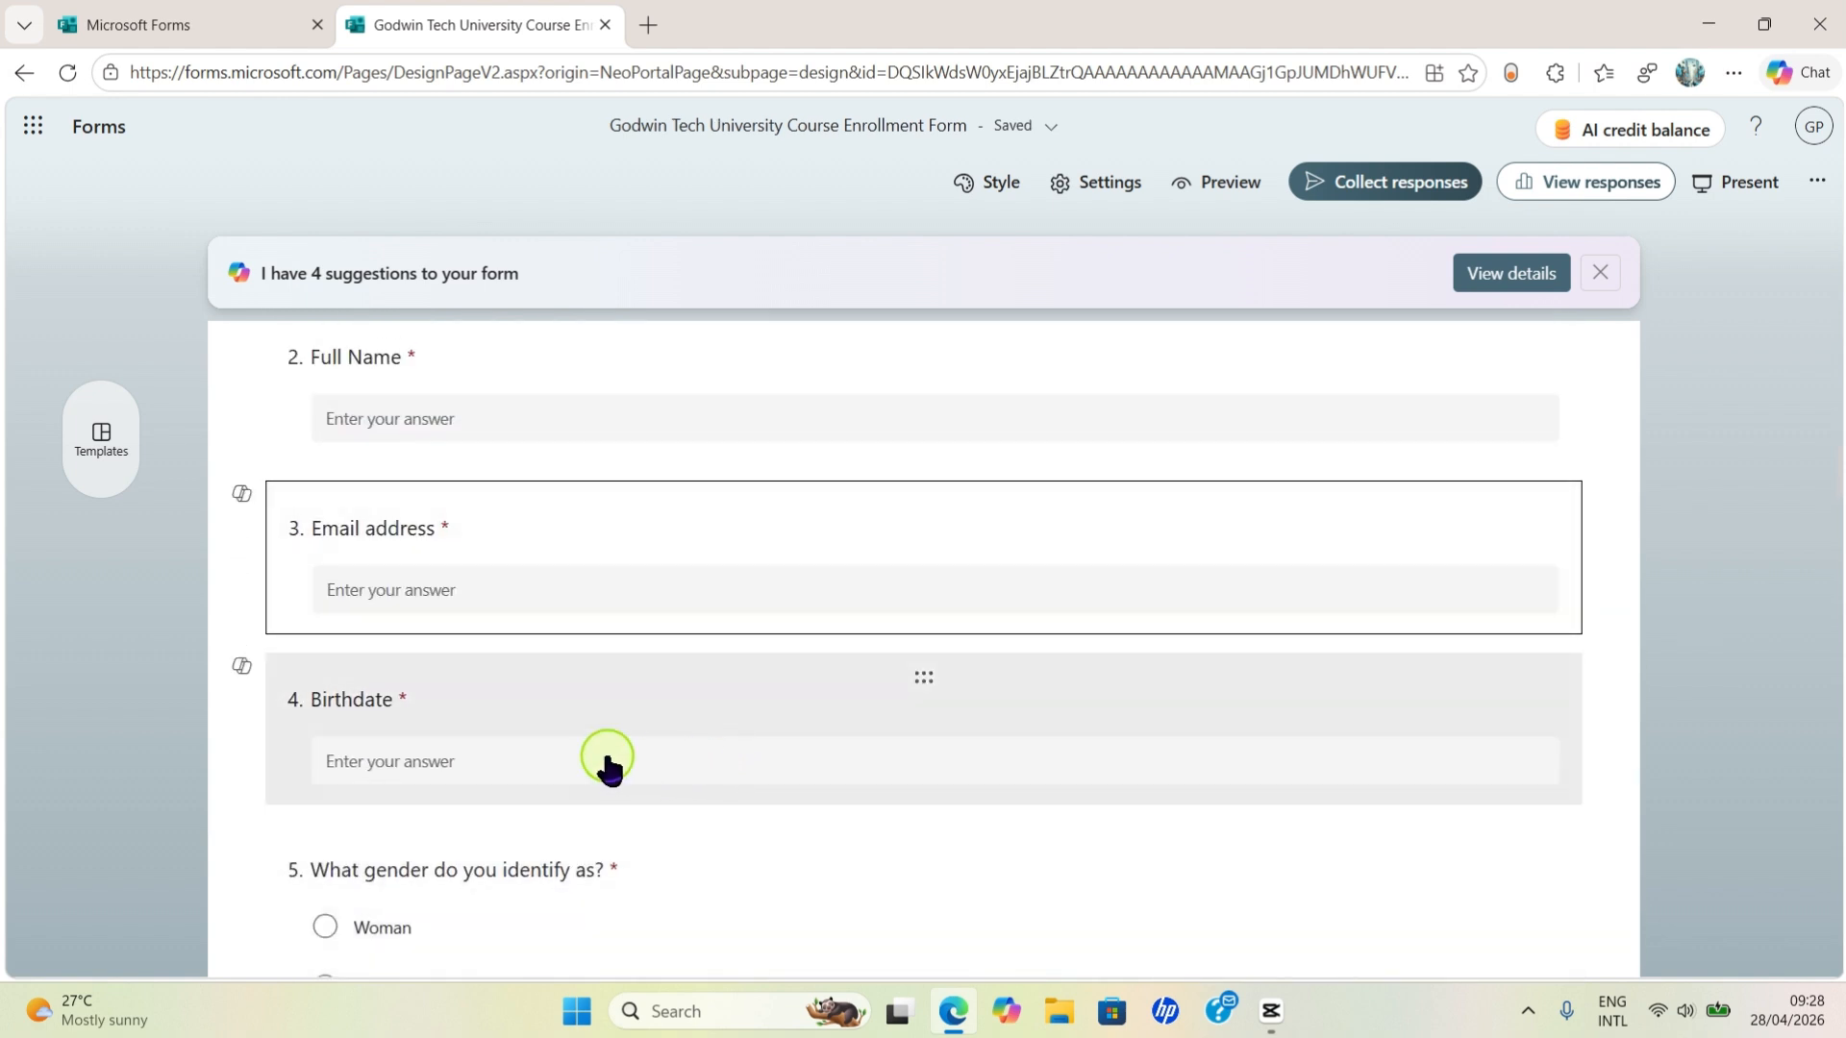
{"action": "scroll", "coordinate": [952, 728], "scroll_direction": "down", "scroll_amount": 2}
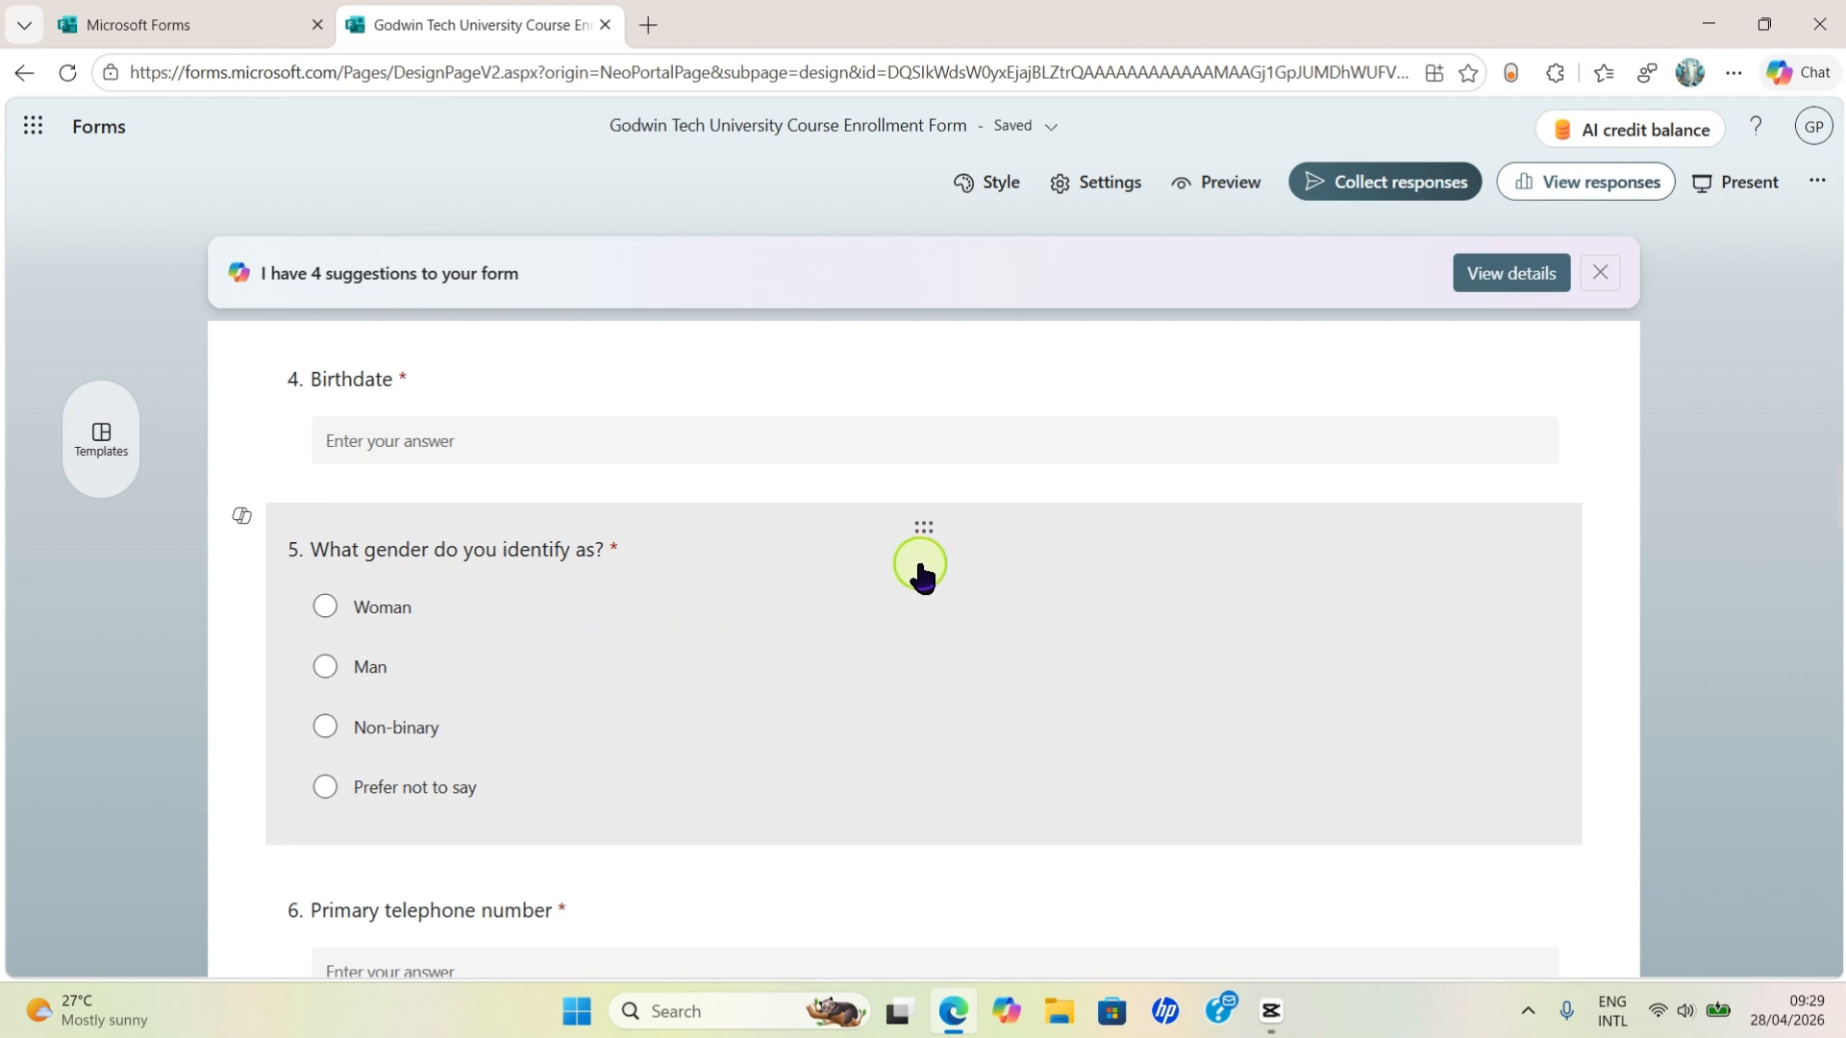
- Delete the Prefer not to say and Non-binary choices from gender question 5
{"action": "left_click_drag", "start_coordinate": [922, 560], "coordinate": [926, 564]}
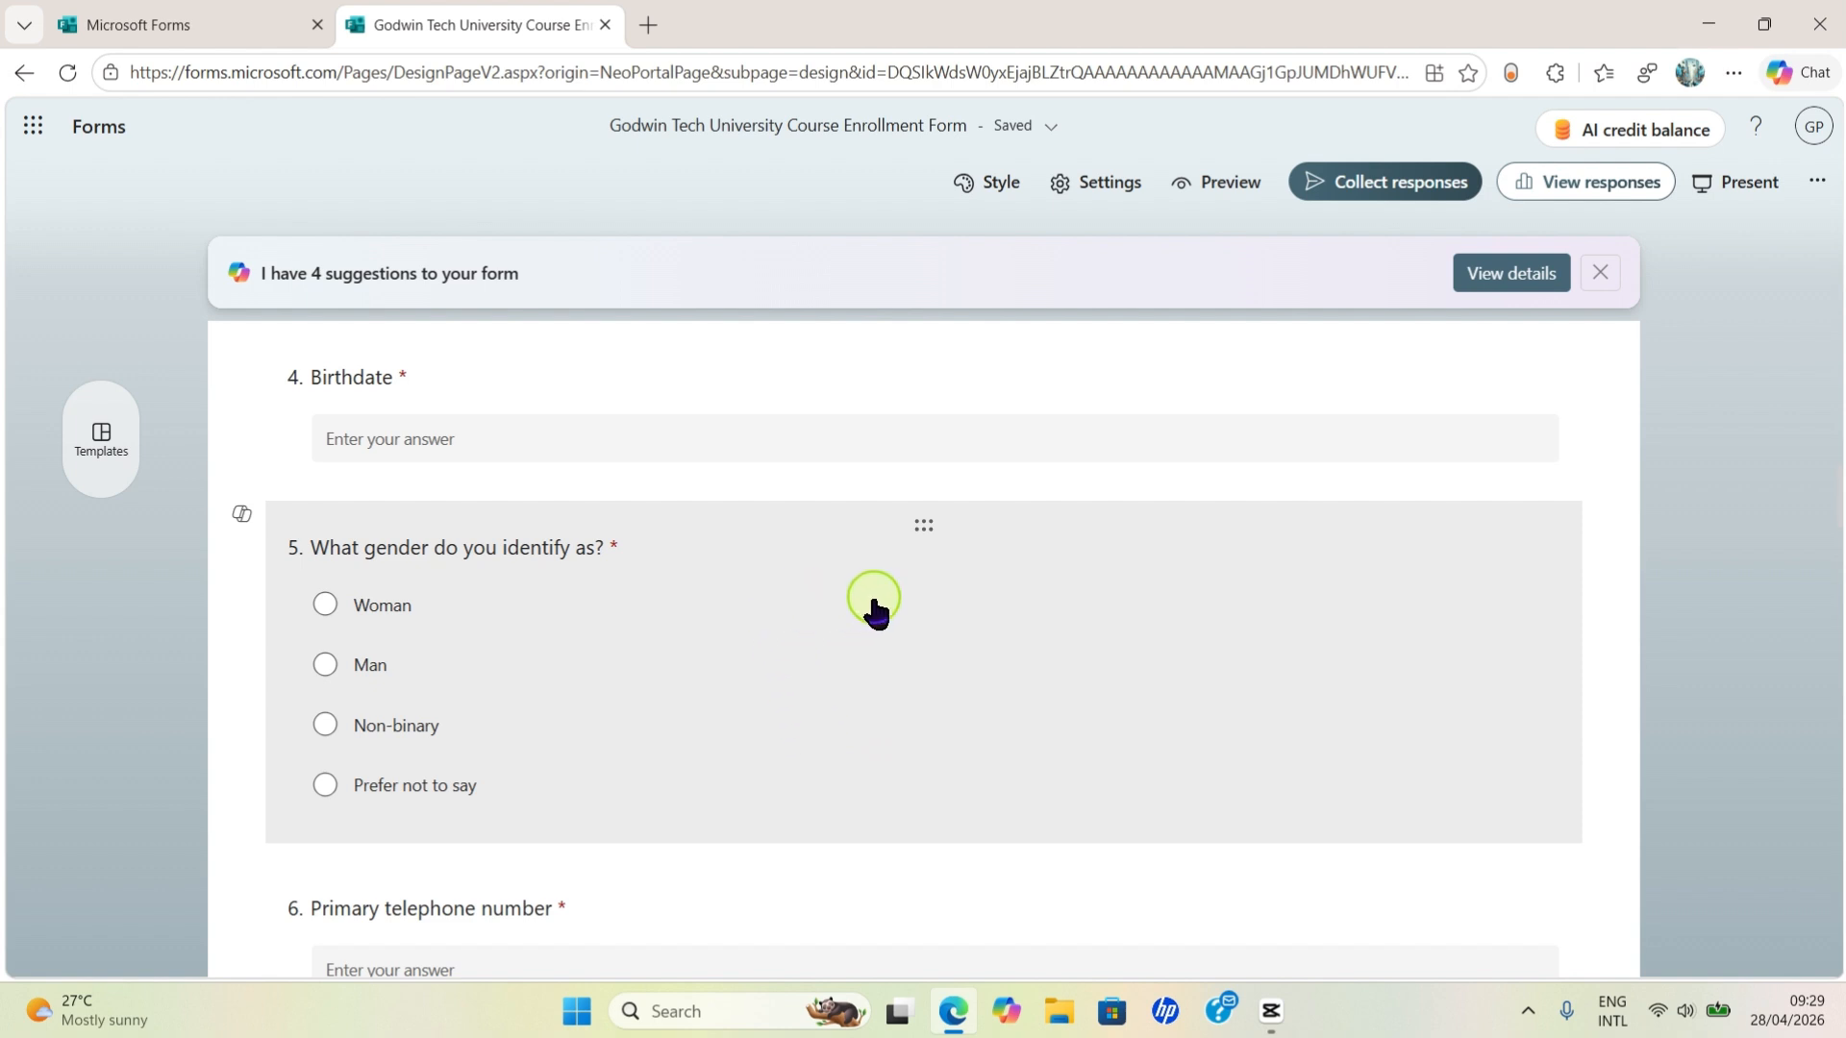
{"action": "left_click", "coordinate": [754, 651]}
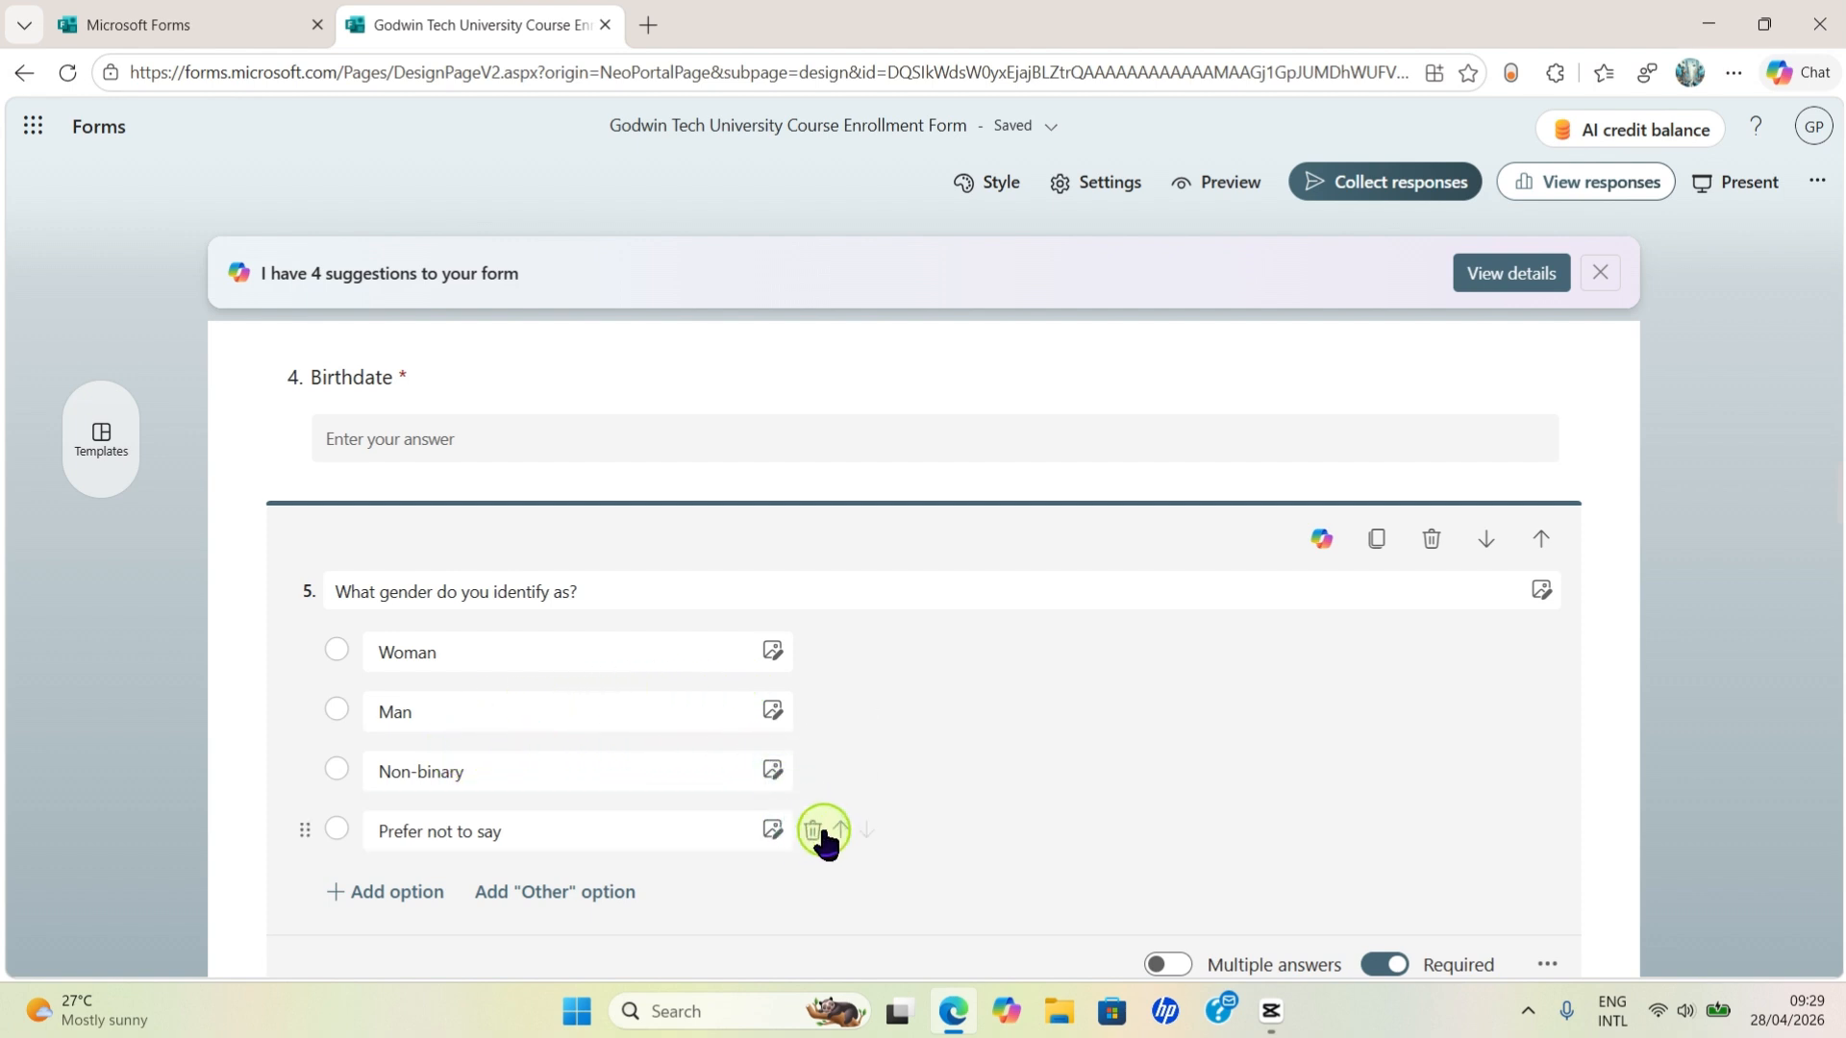
{"action": "left_click", "coordinate": [812, 831]}
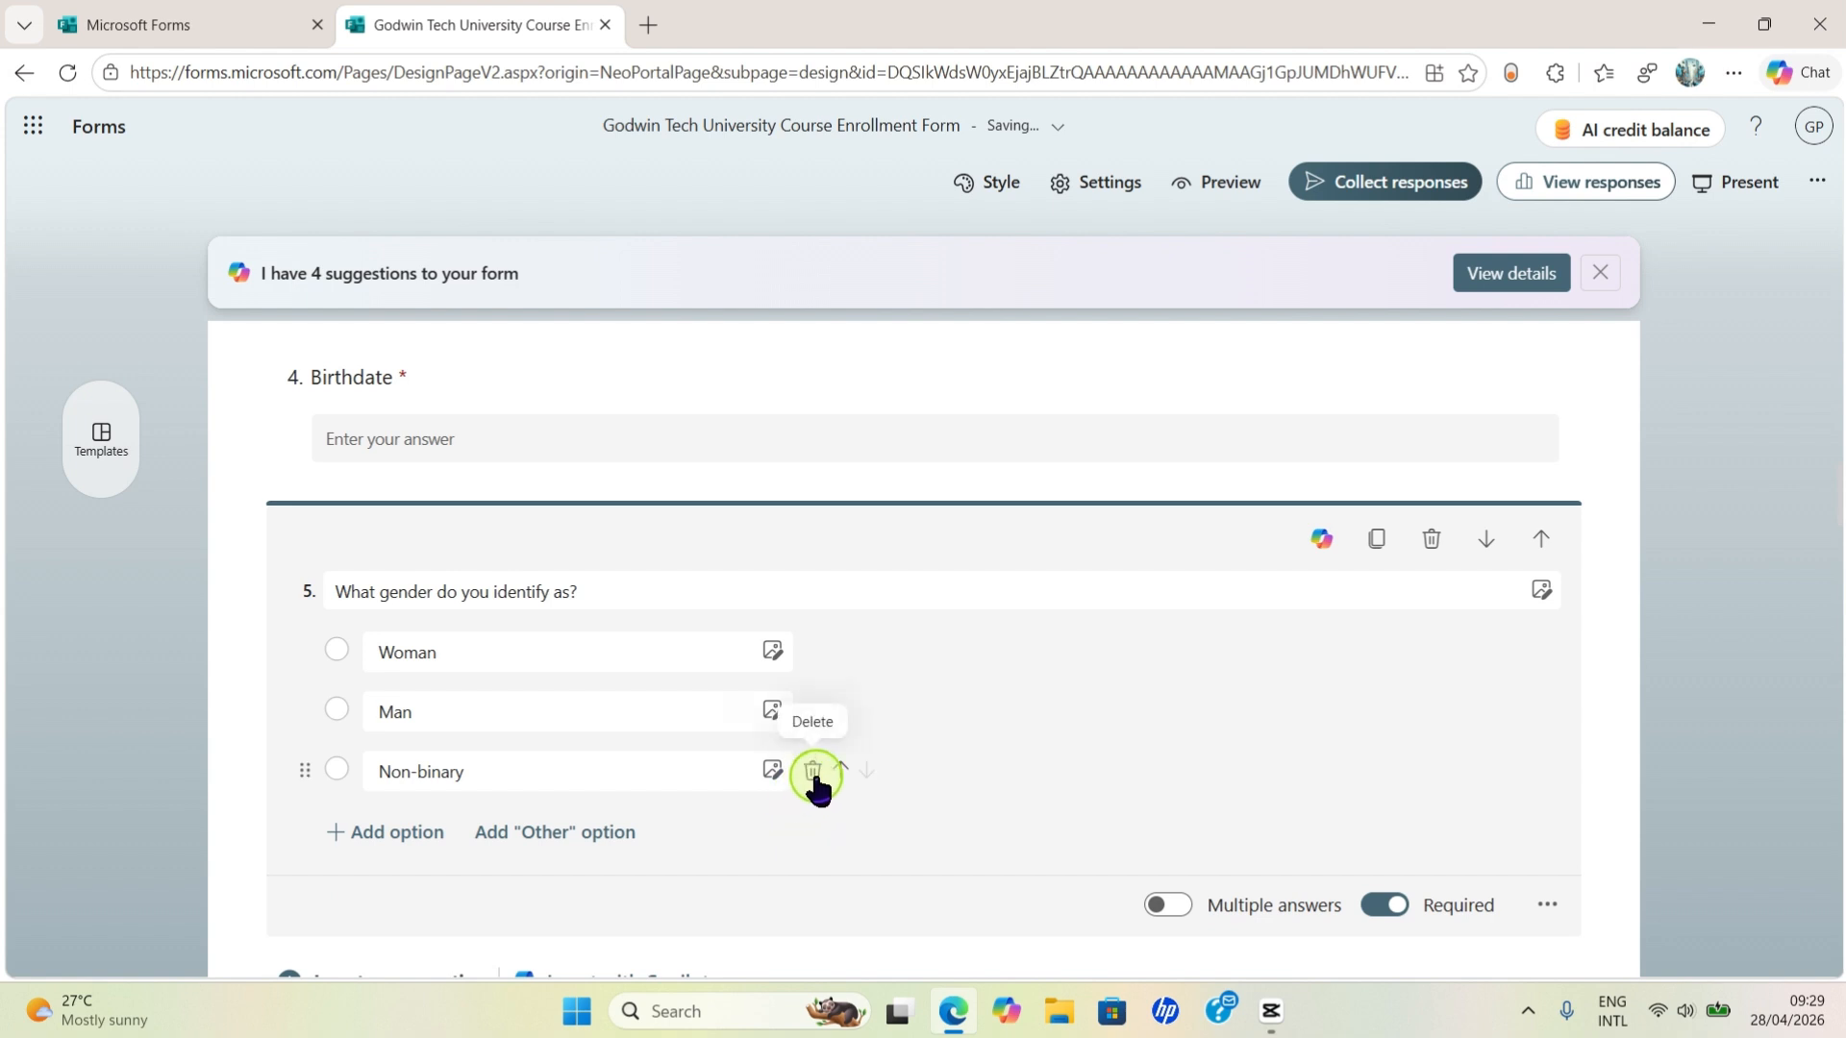
{"action": "left_click", "coordinate": [812, 773]}
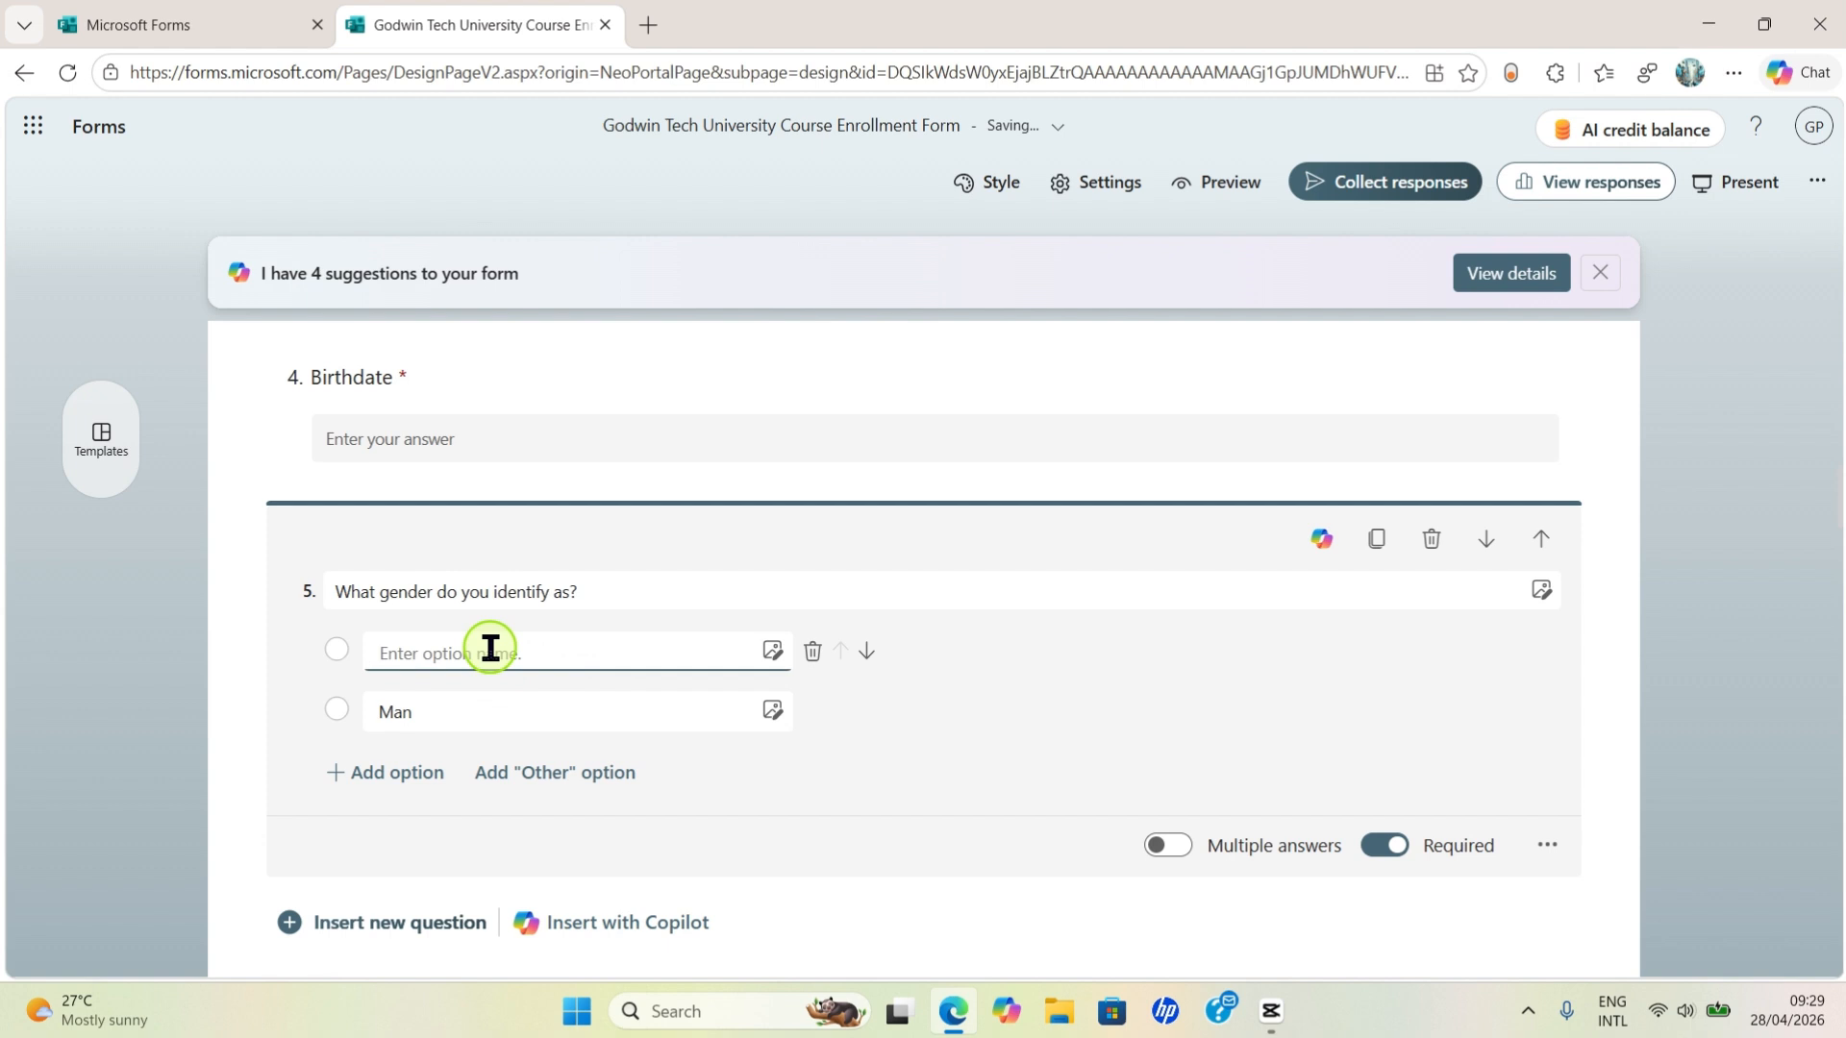
- Rename the Man choice to Male, add Female, and remove the leftover empty choice
{"action": "type", "text": "ale"}
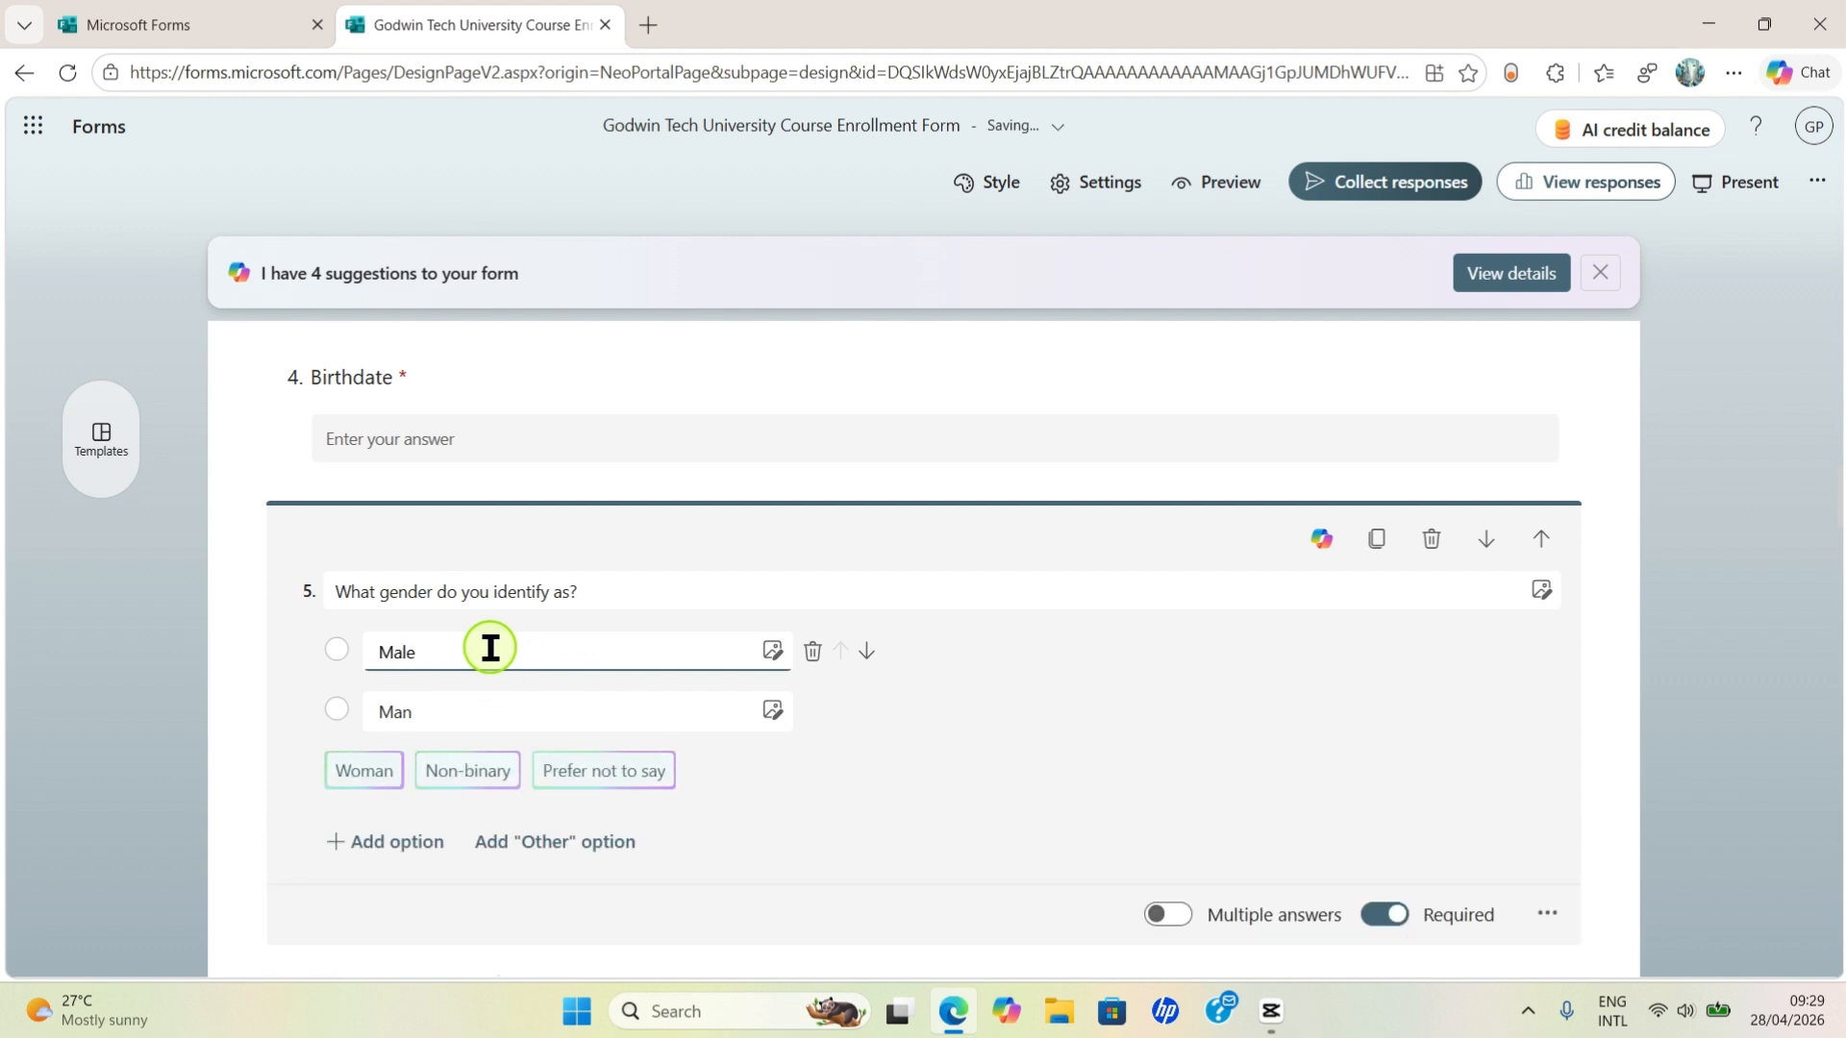
{"action": "left_click", "coordinate": [427, 727]}
{"action": "key", "text": "BackSpace"}
{"action": "key", "text": "BackSpace"}
{"action": "key", "text": "BackSpace"}
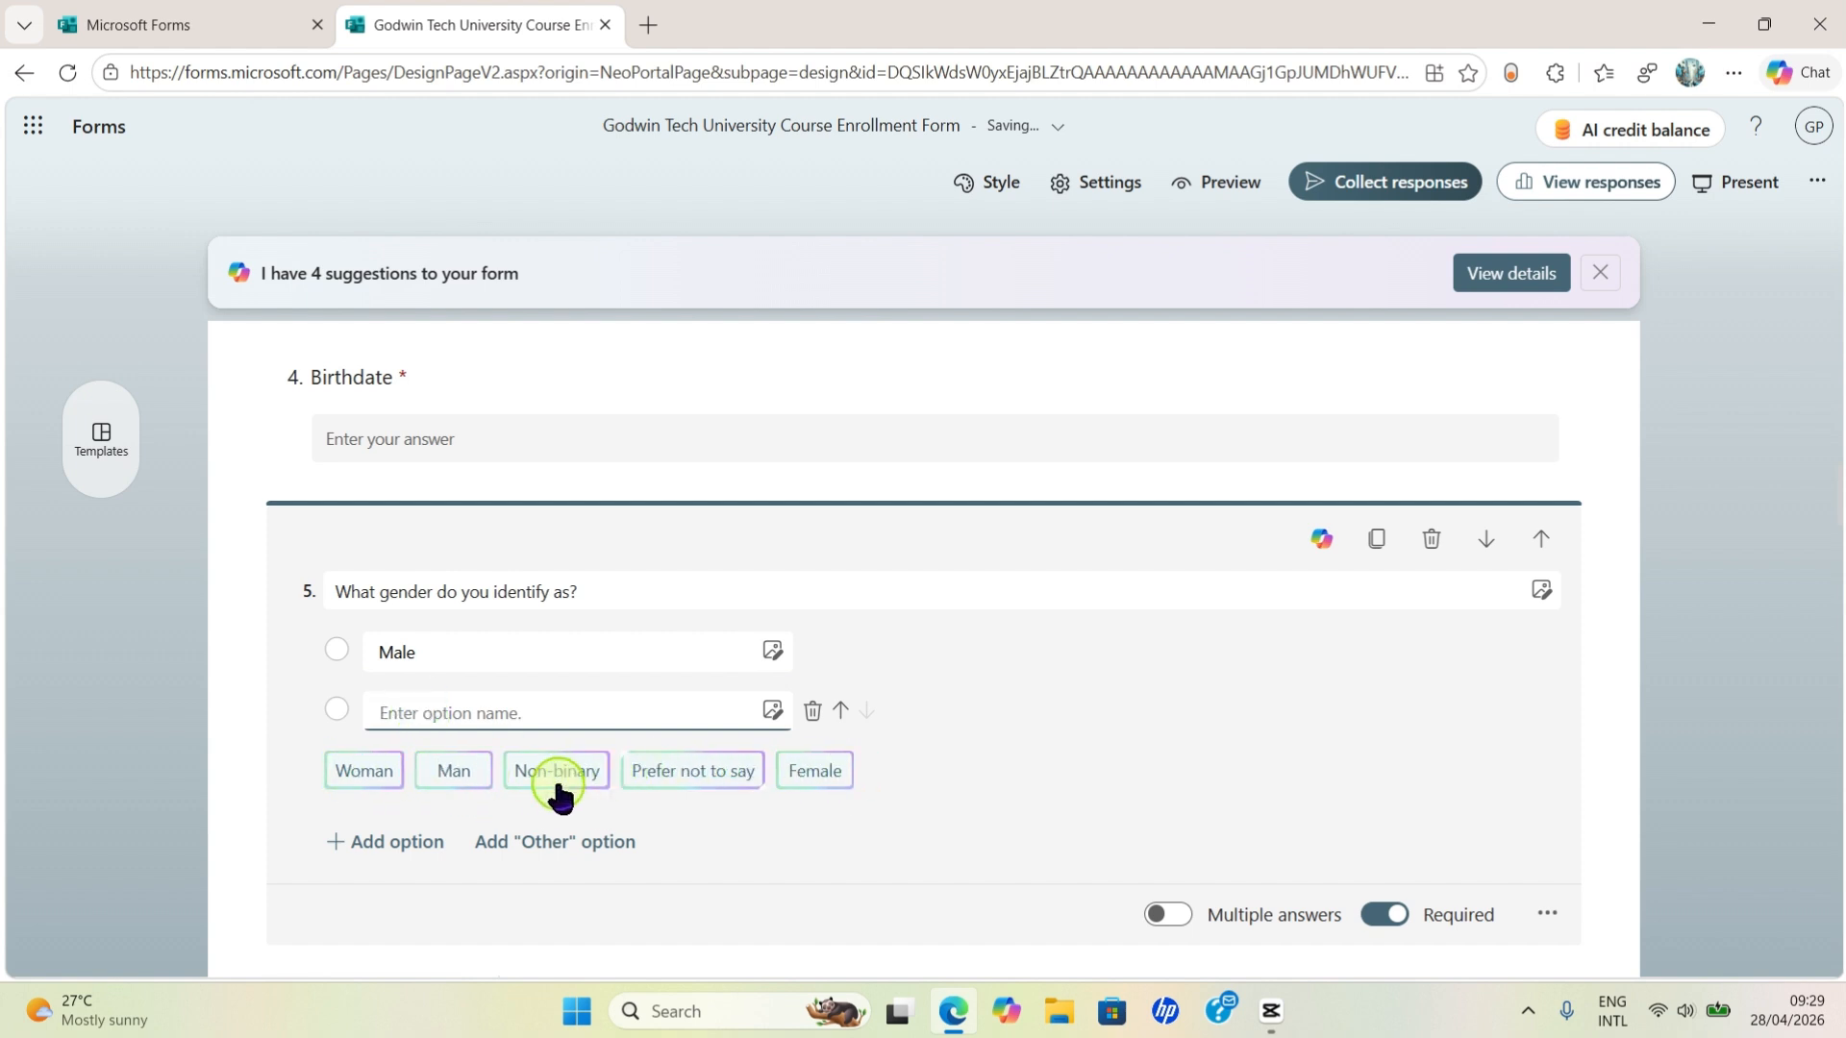
{"action": "left_click", "coordinate": [816, 774]}
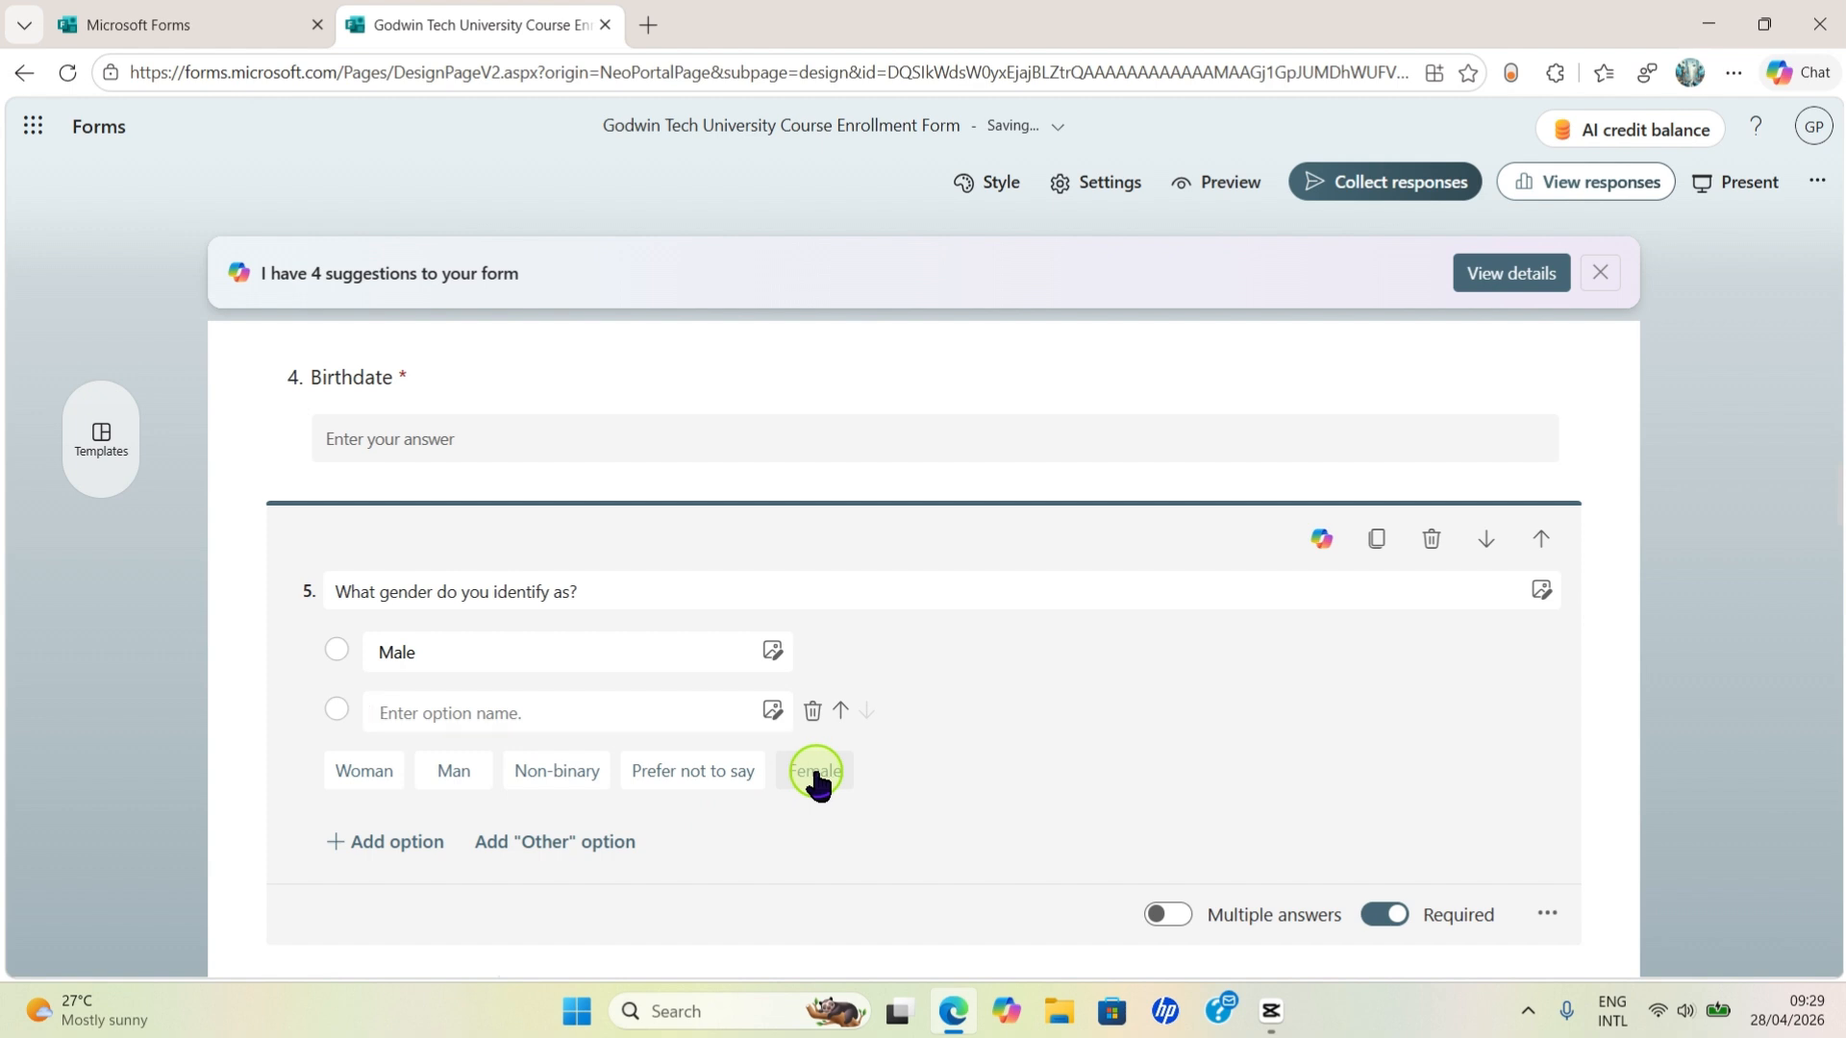
{"action": "left_click", "coordinate": [812, 712]}
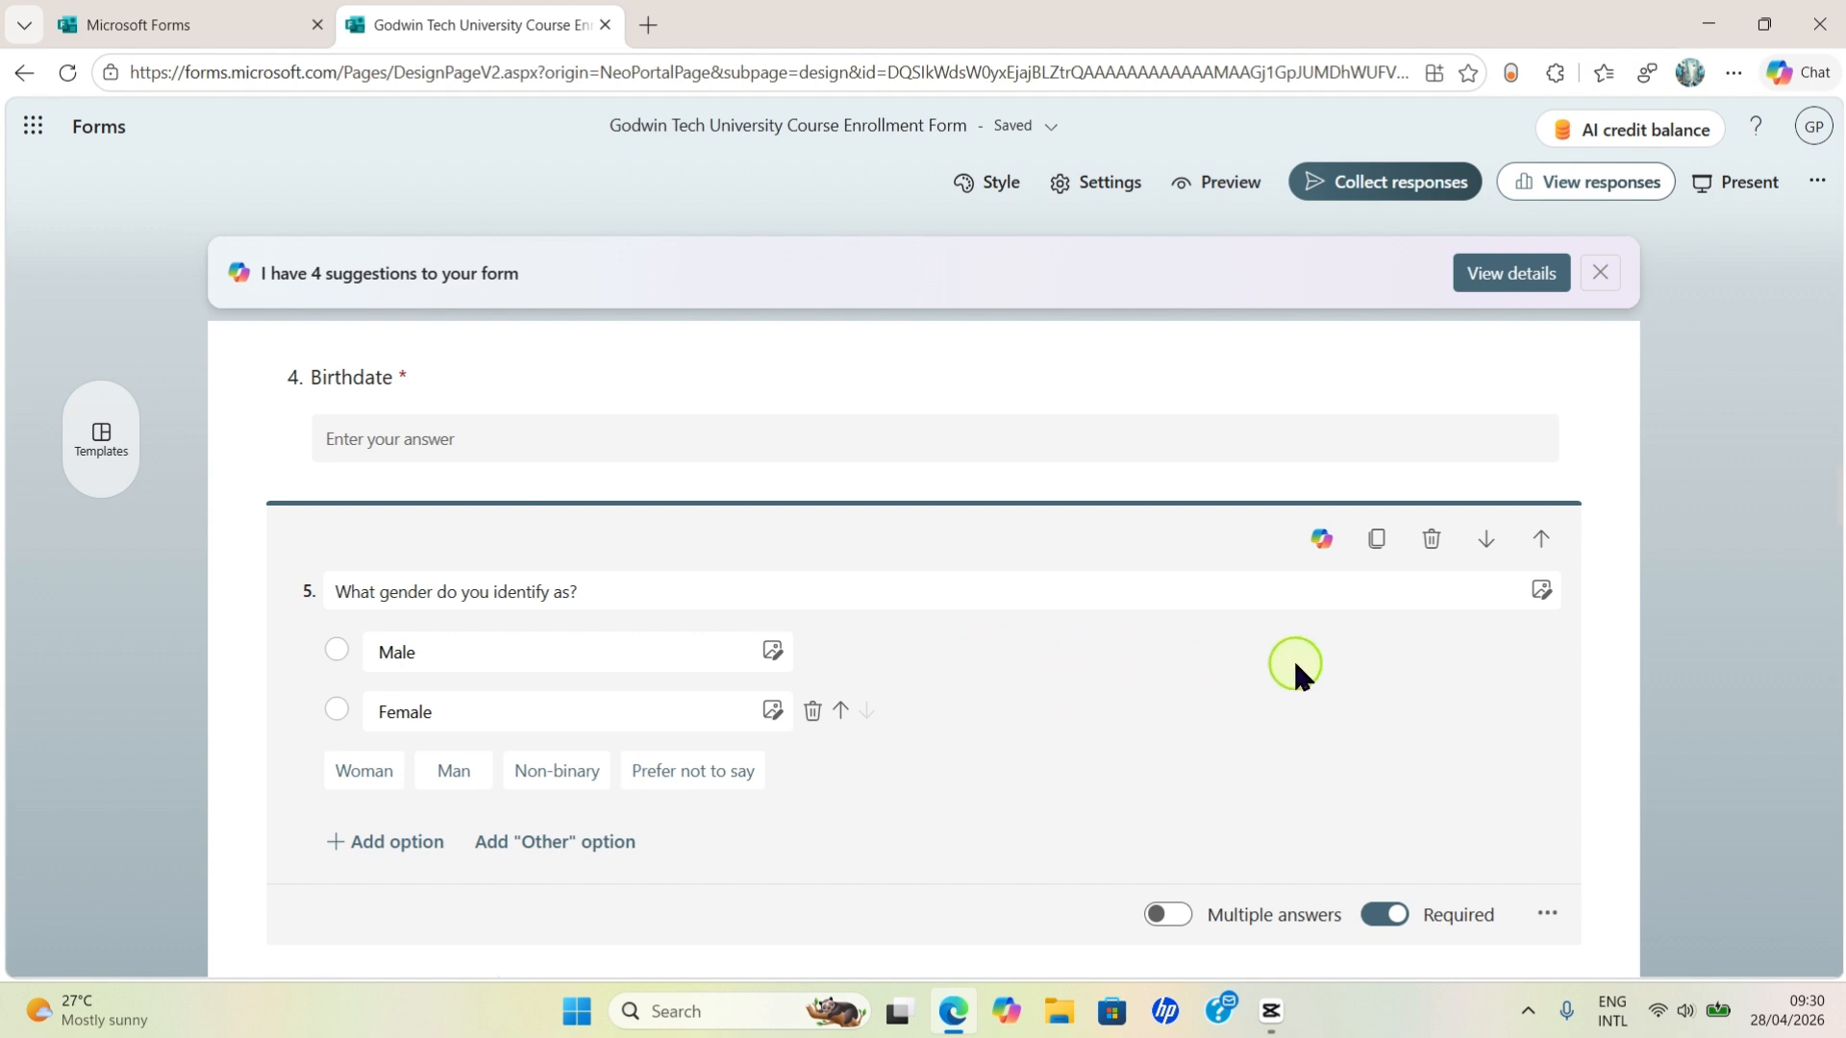
- Deselect question 5 and scroll down to Section 2's highest-education question 10
{"action": "scroll", "coordinate": [1266, 713], "scroll_direction": "down", "scroll_amount": 3}
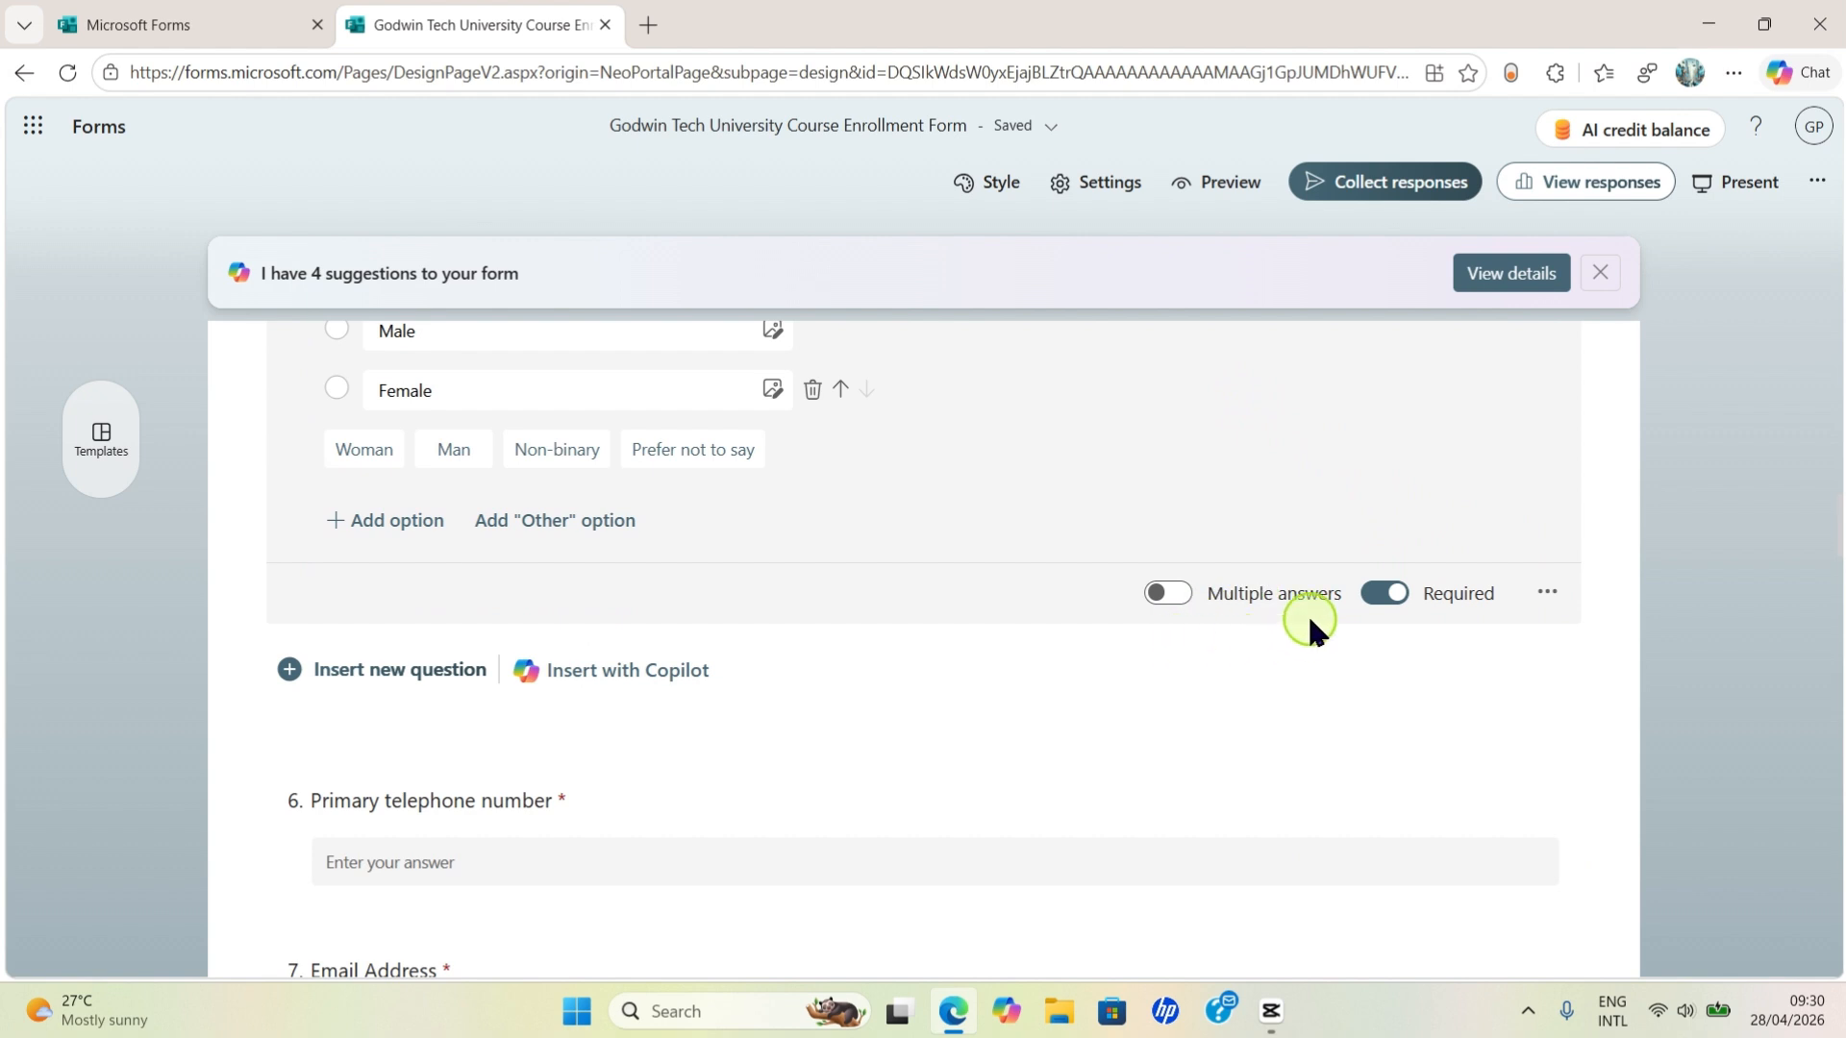
{"action": "scroll", "coordinate": [1577, 575], "scroll_direction": "up", "scroll_amount": 2}
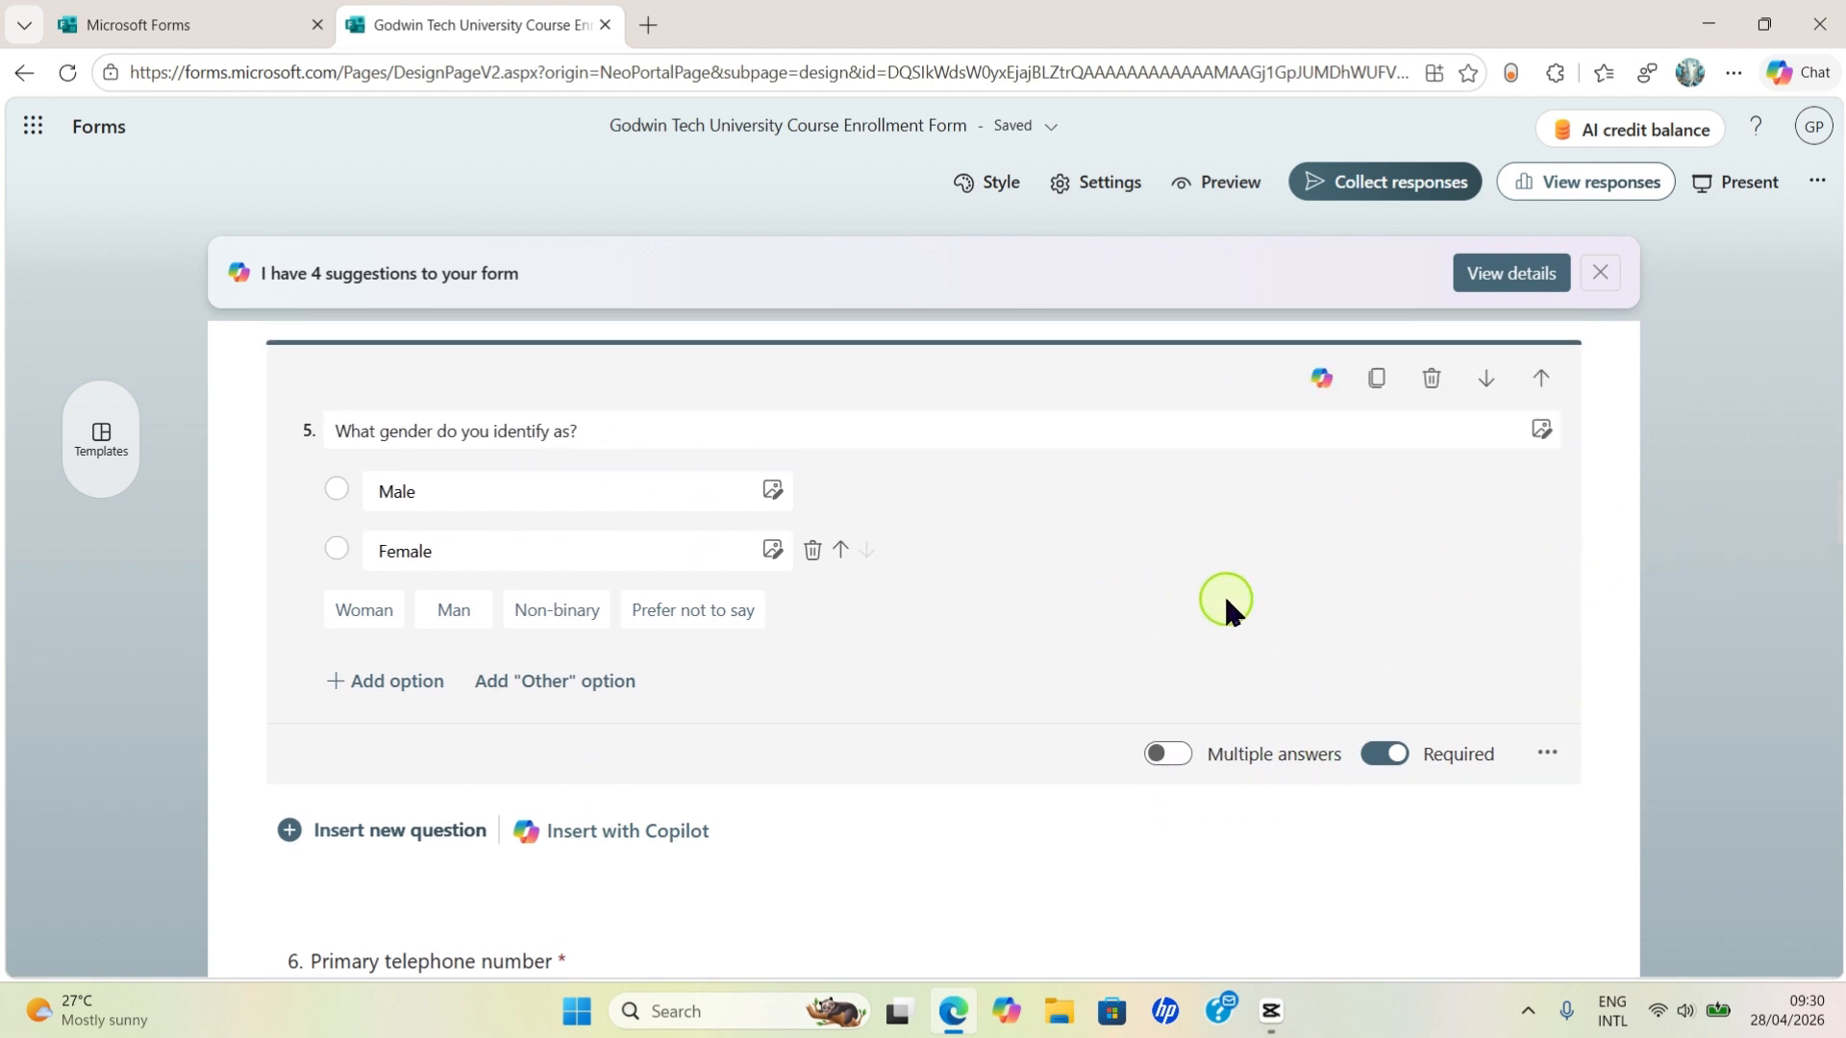
{"action": "left_click", "coordinate": [1760, 563]}
{"action": "scroll", "coordinate": [486, 567], "scroll_direction": "down", "scroll_amount": 5}
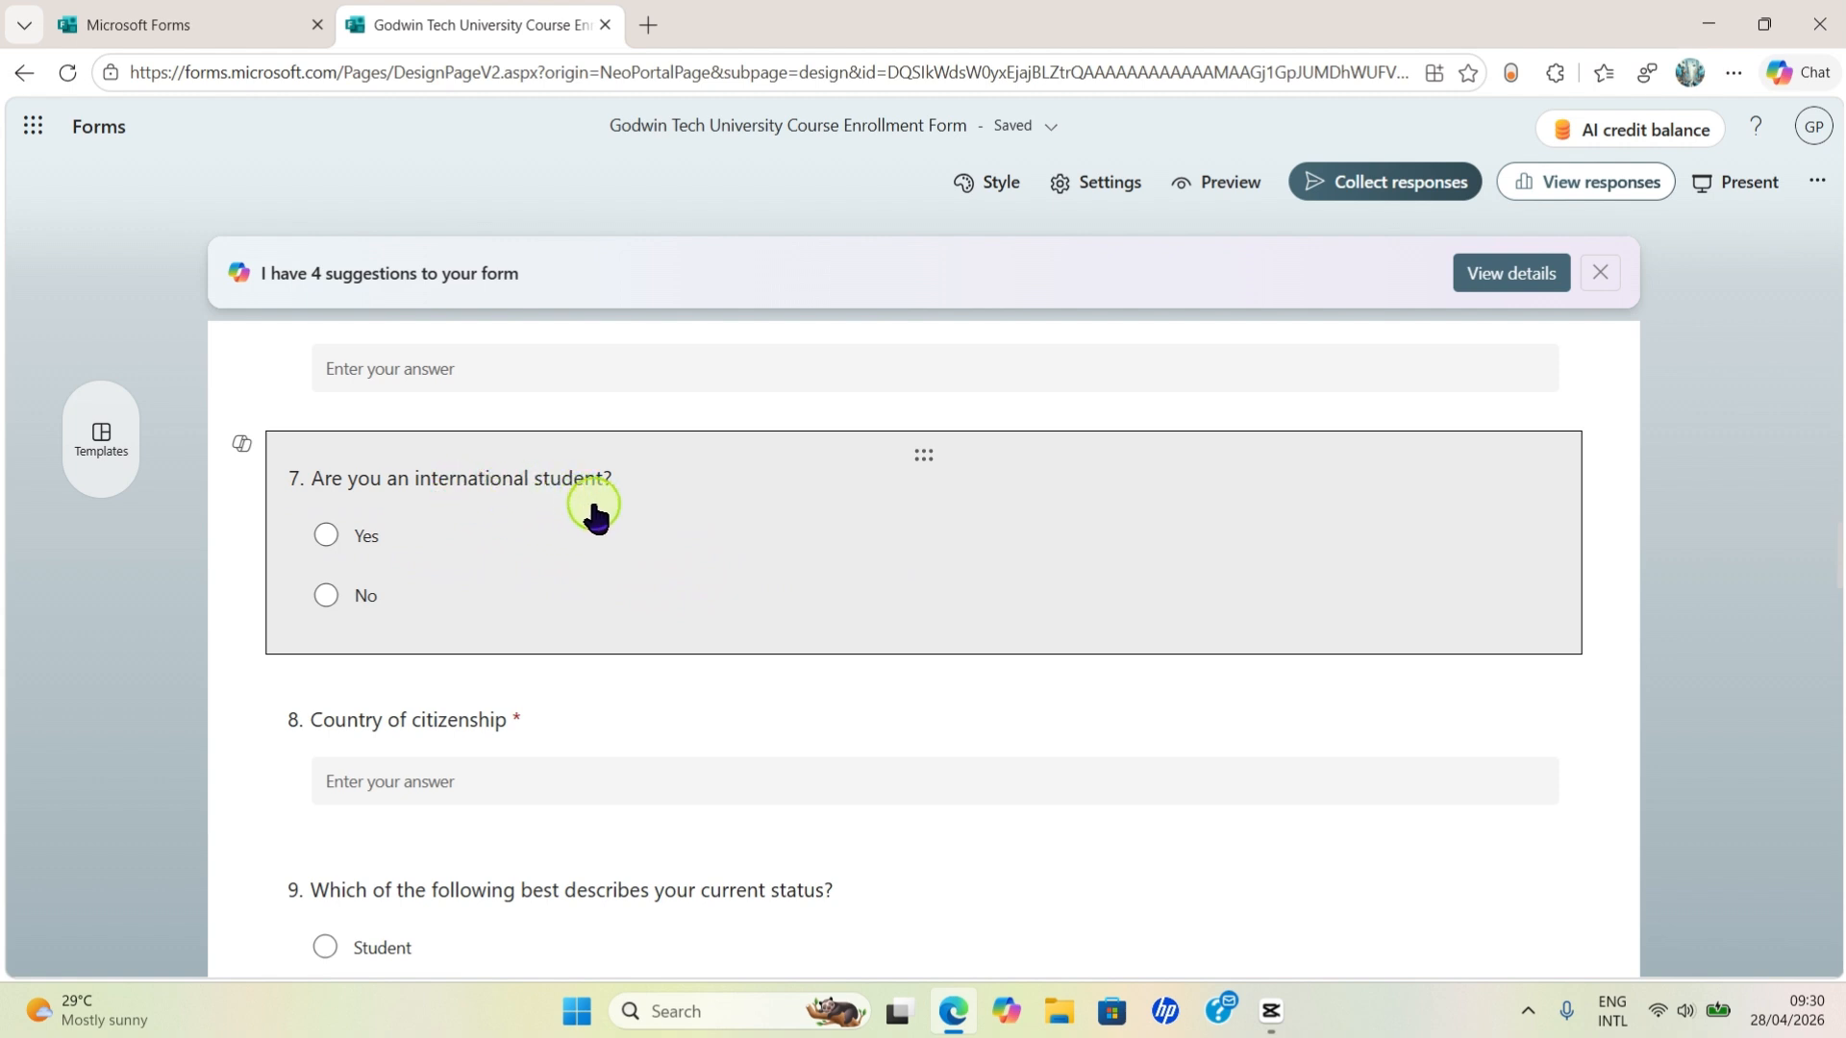
{"action": "scroll", "coordinate": [692, 610], "scroll_direction": "down", "scroll_amount": 5}
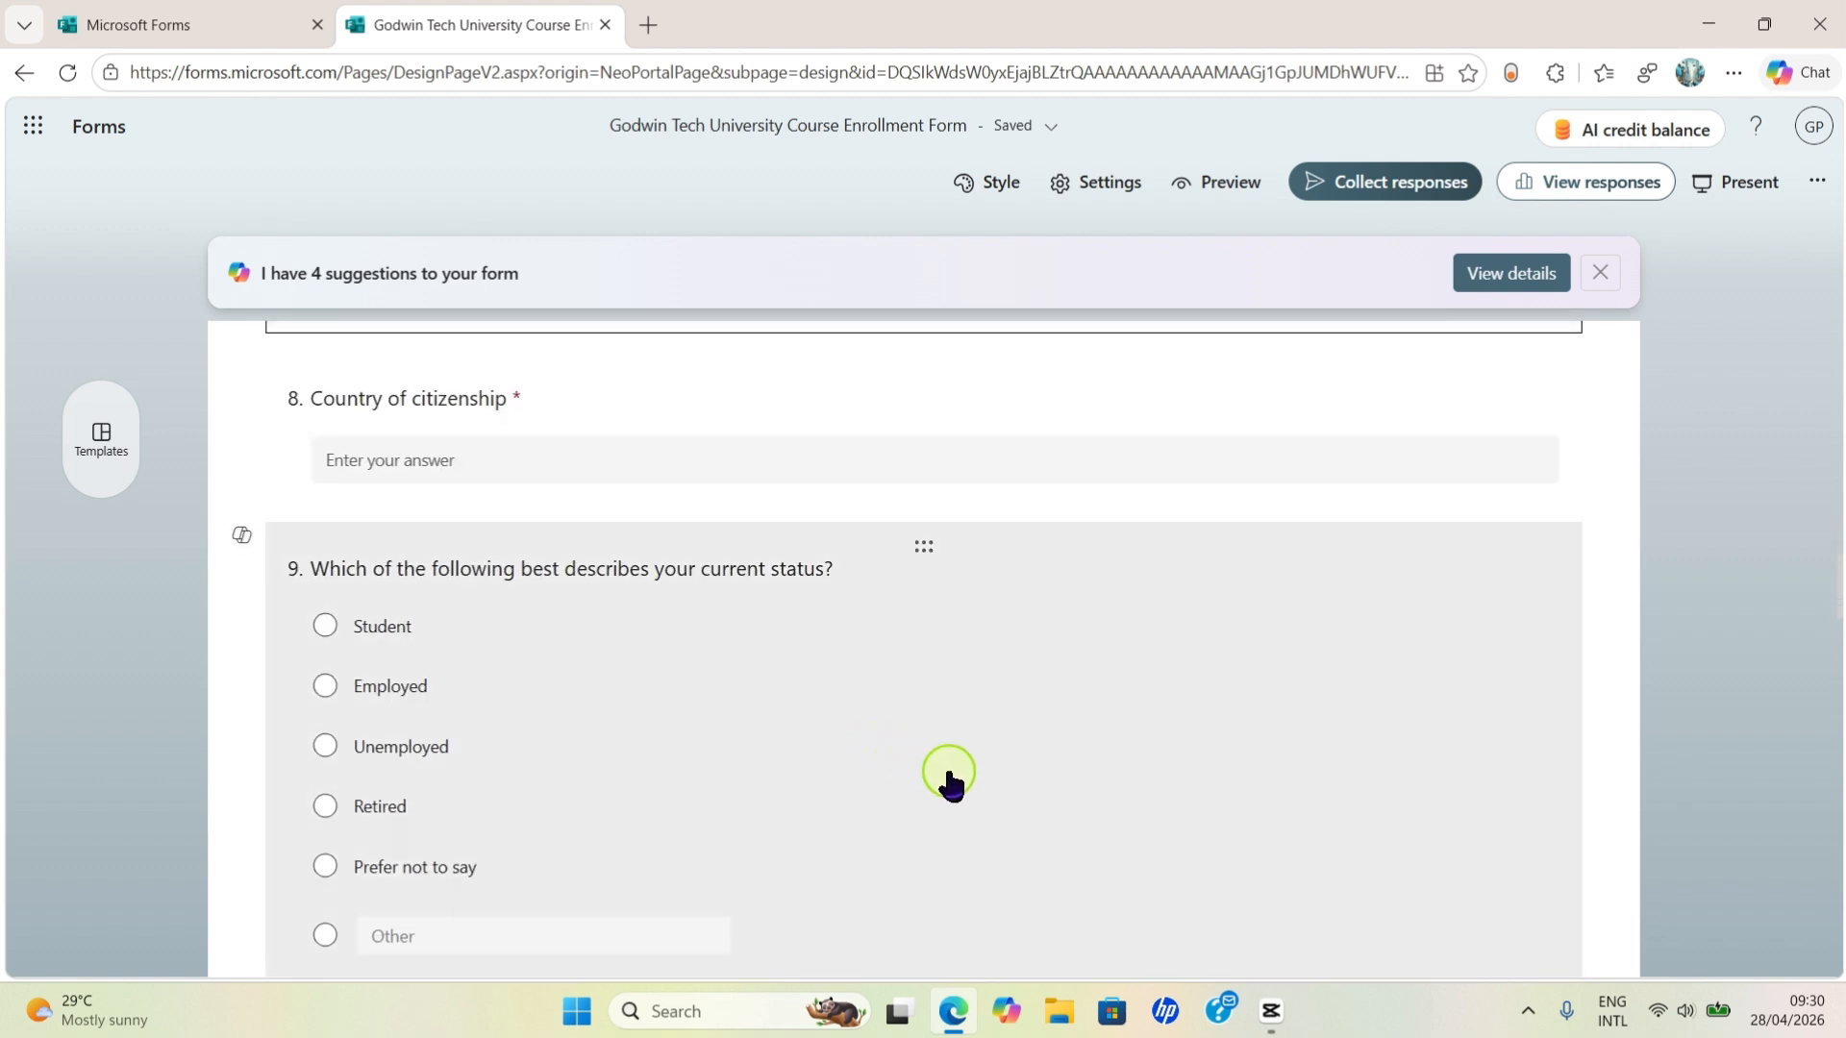
{"action": "scroll", "coordinate": [1019, 779], "scroll_direction": "down", "scroll_amount": 3}
{"action": "scroll", "coordinate": [1104, 659], "scroll_direction": "up", "scroll_amount": 3}
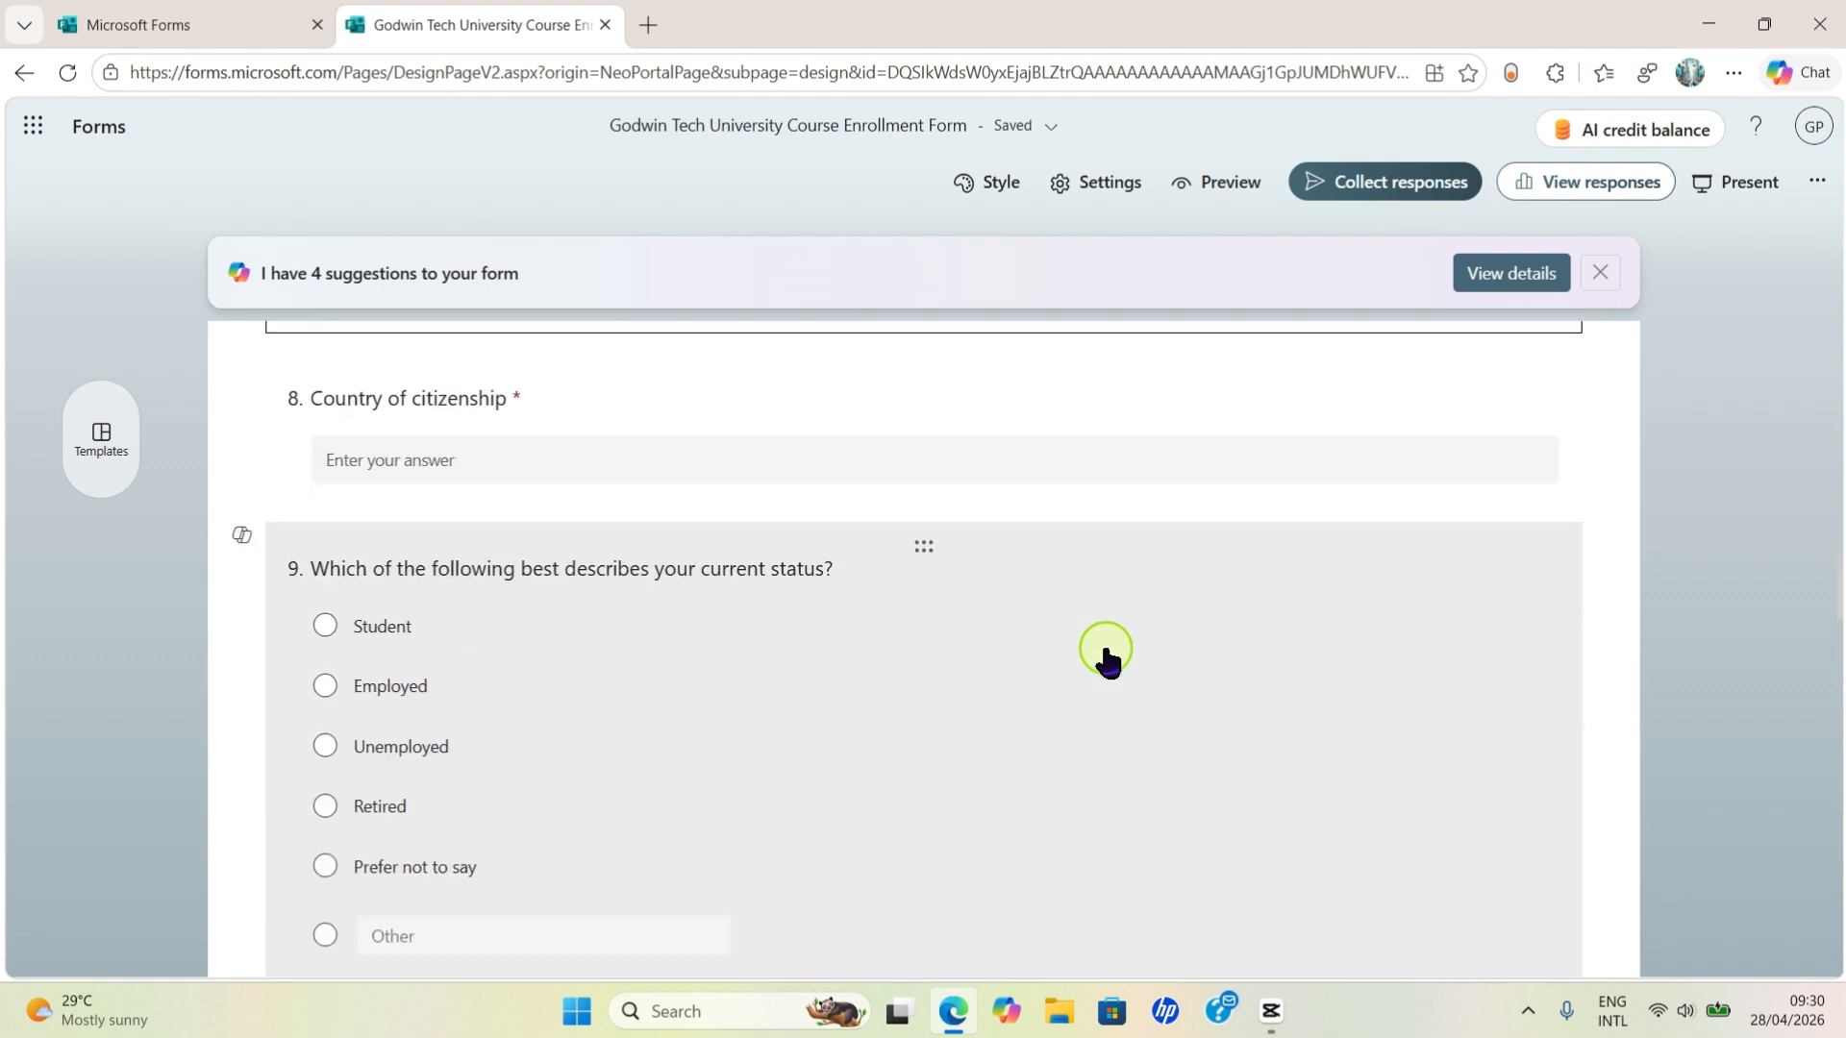
{"action": "scroll", "coordinate": [1100, 673], "scroll_direction": "down", "scroll_amount": 3}
{"action": "scroll", "coordinate": [1100, 716], "scroll_direction": "down", "scroll_amount": 4}
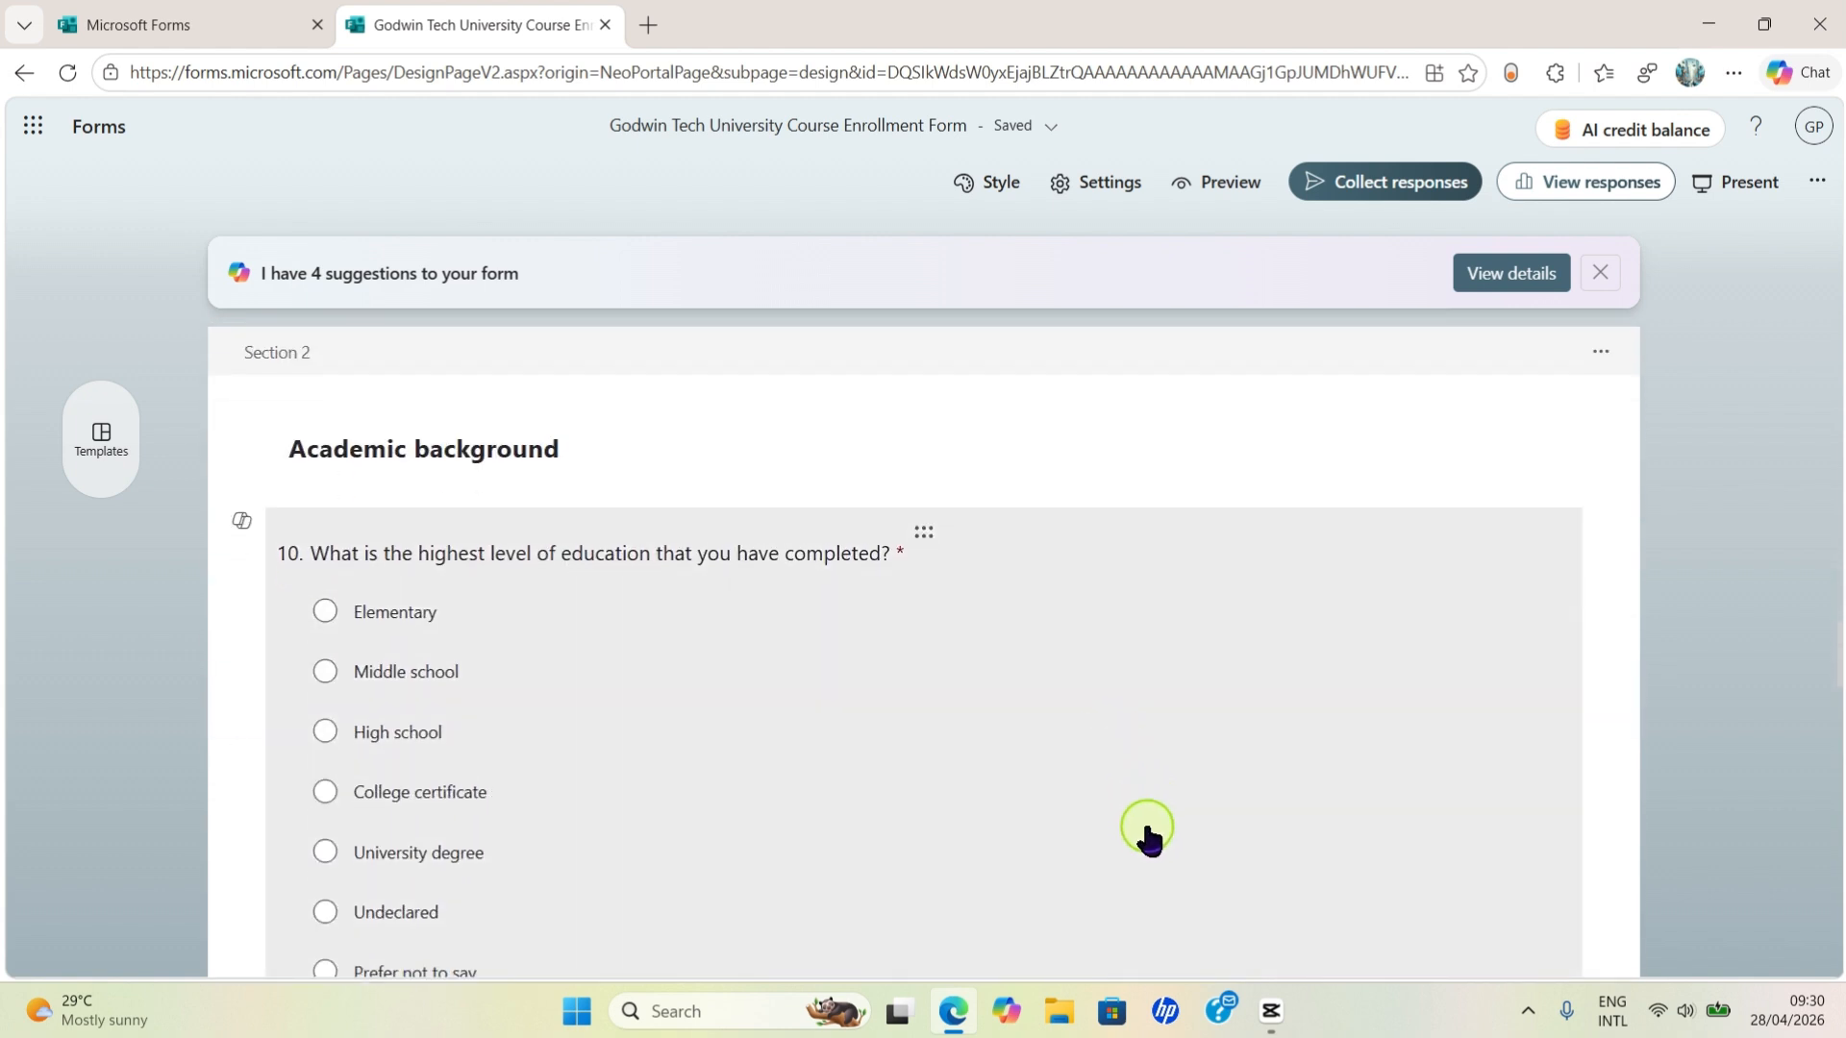
{"action": "scroll", "coordinate": [1145, 836], "scroll_direction": "down", "scroll_amount": 3}
{"action": "scroll", "coordinate": [1147, 836], "scroll_direction": "up", "scroll_amount": 4}
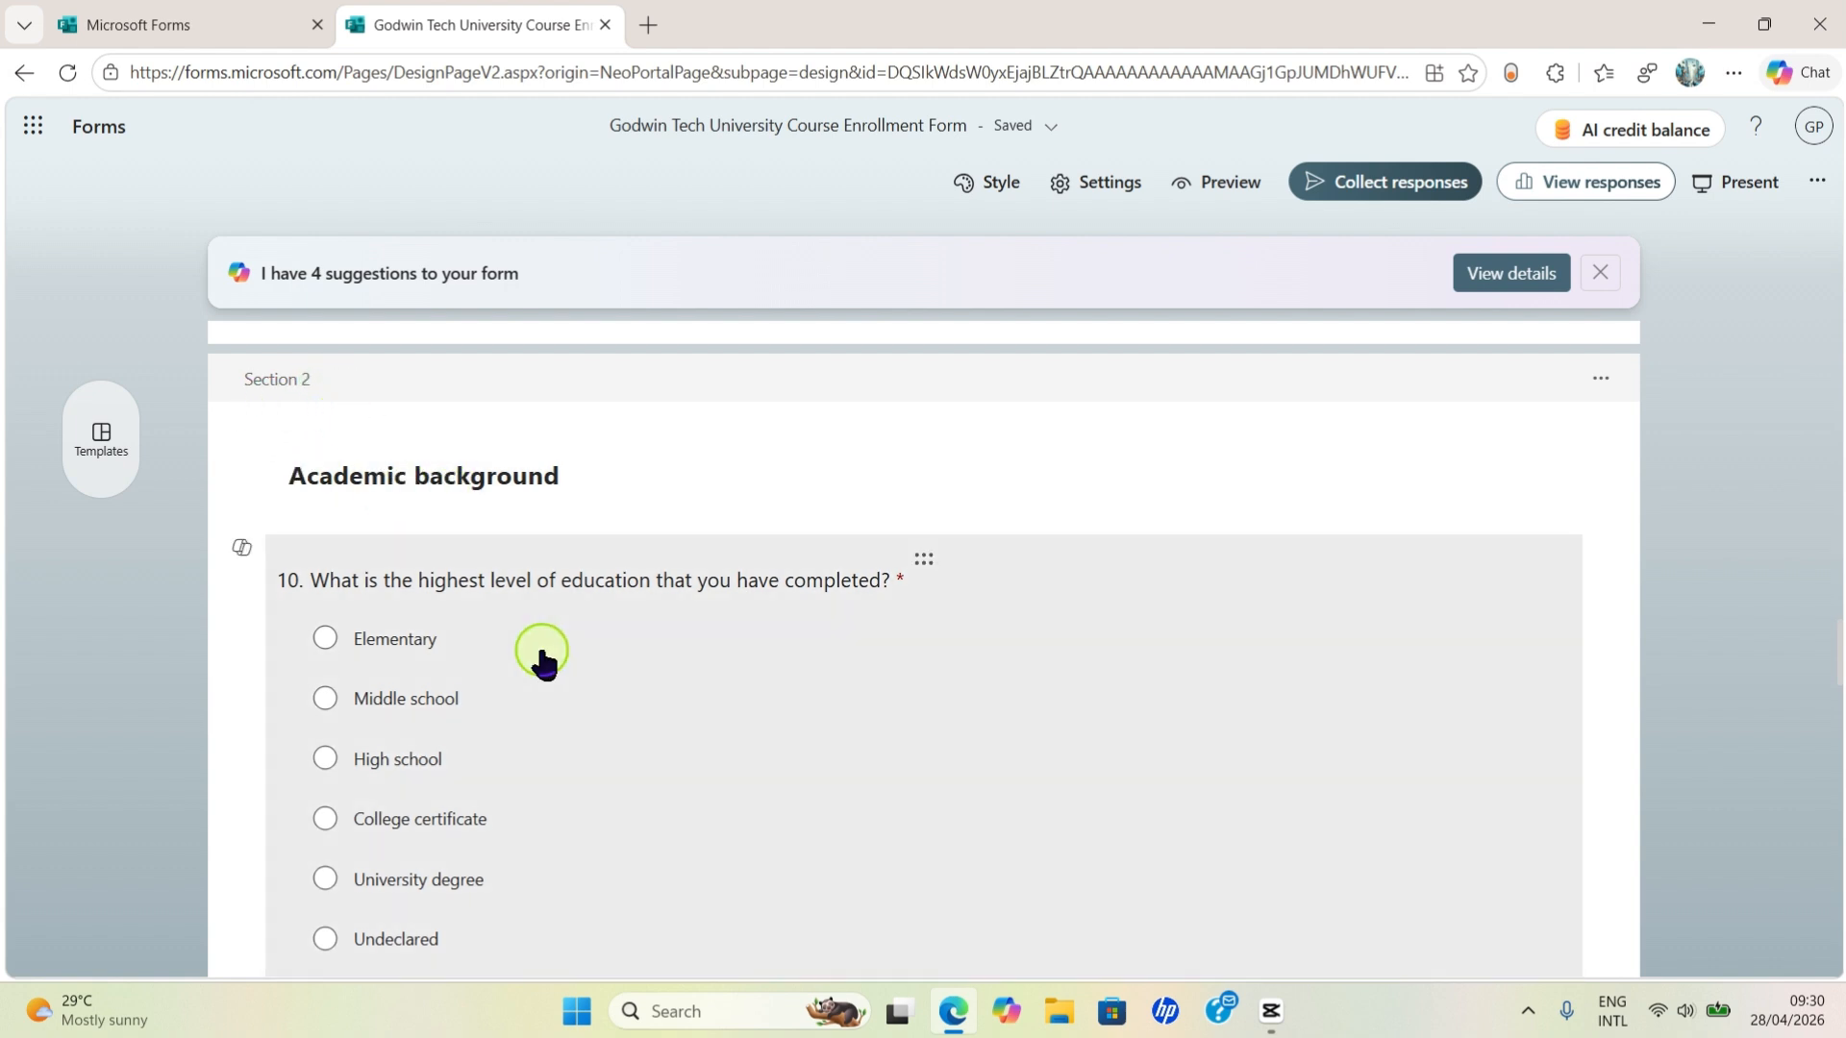
- Delete Prefer not to say, Other and Undeclared from question 10, leaving Elementary to University degree
{"action": "left_click", "coordinate": [810, 785]}
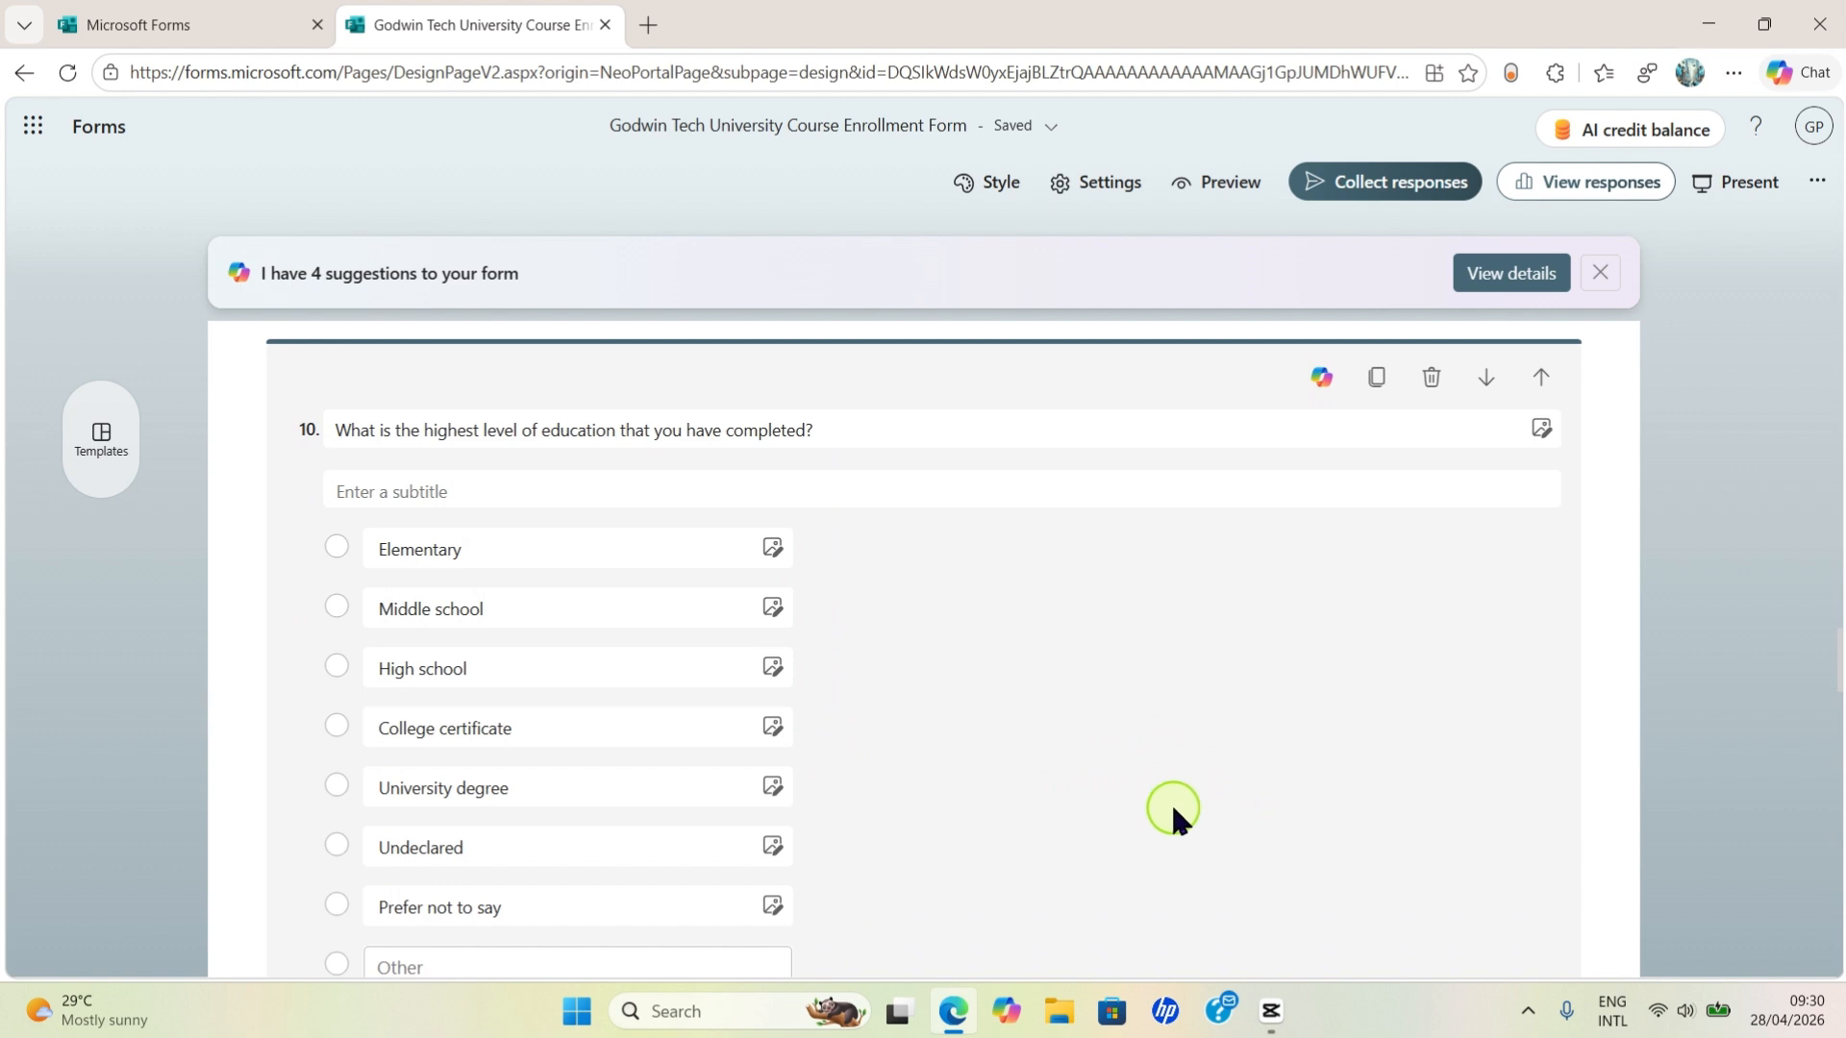
{"action": "scroll", "coordinate": [769, 803], "scroll_direction": "down", "scroll_amount": 3}
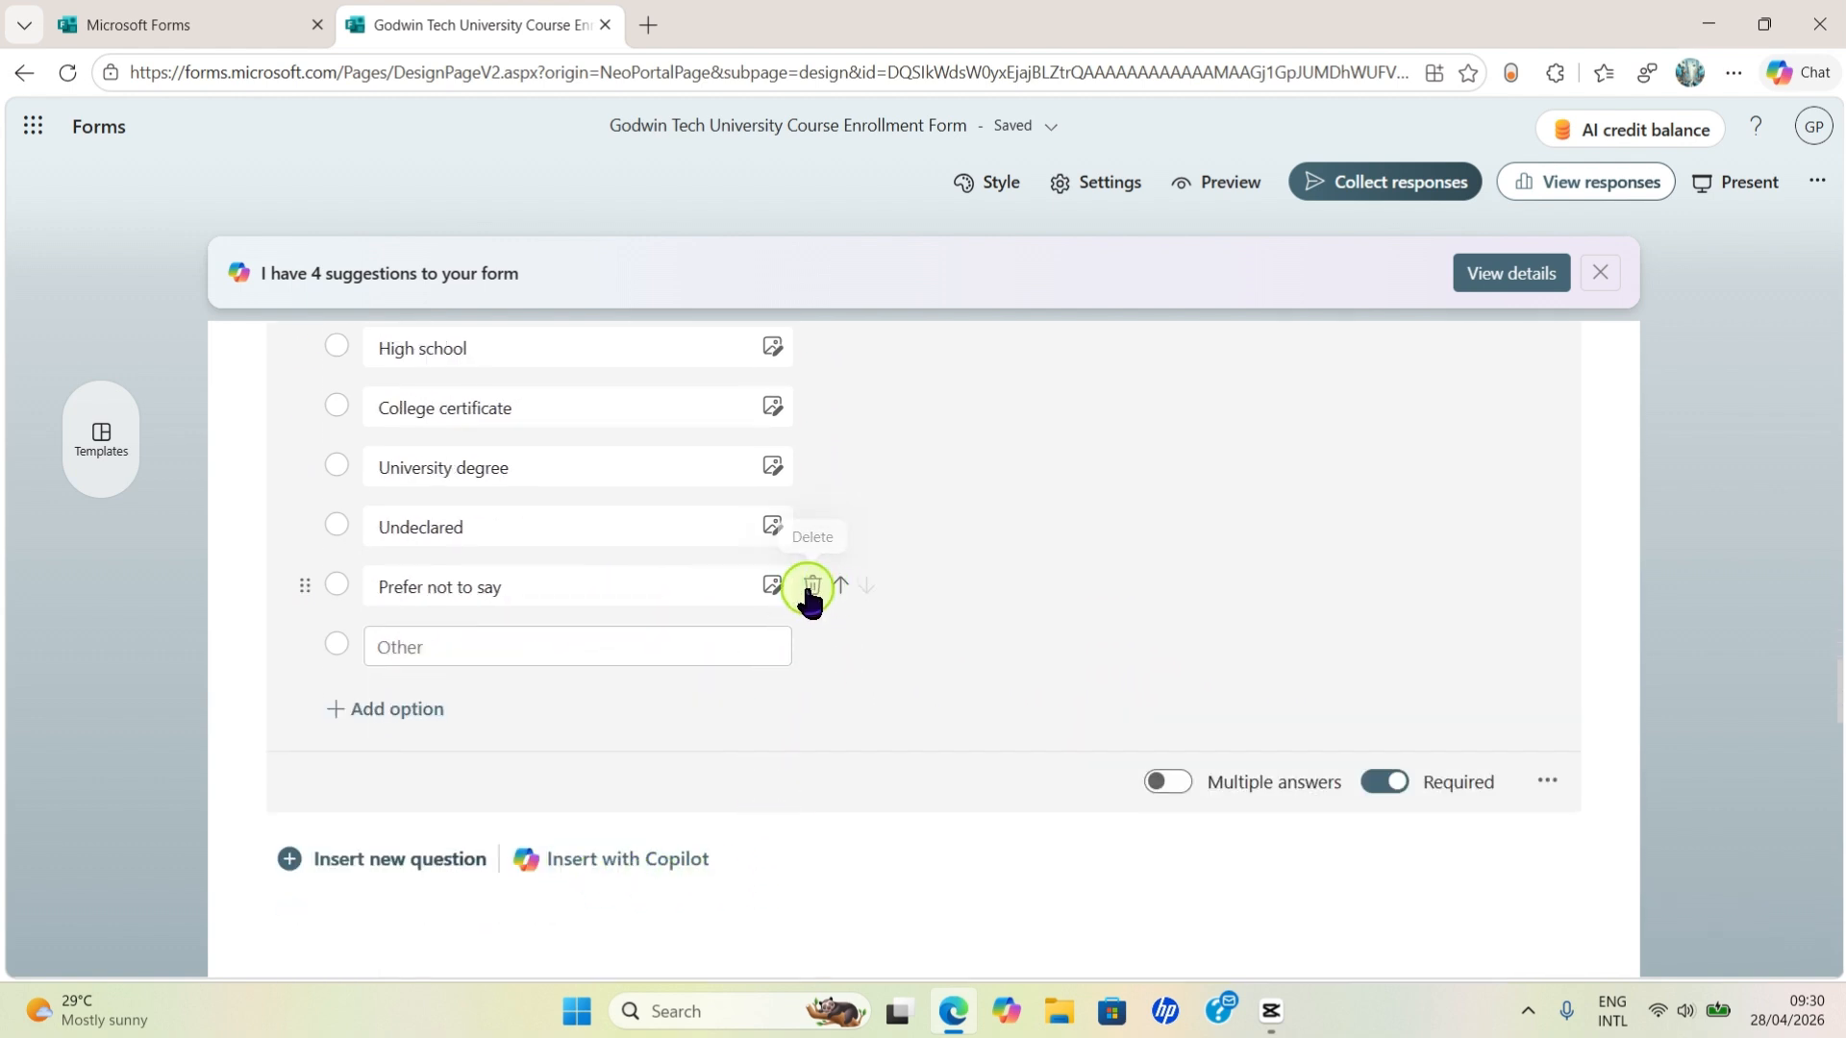
{"action": "left_click", "coordinate": [812, 586]}
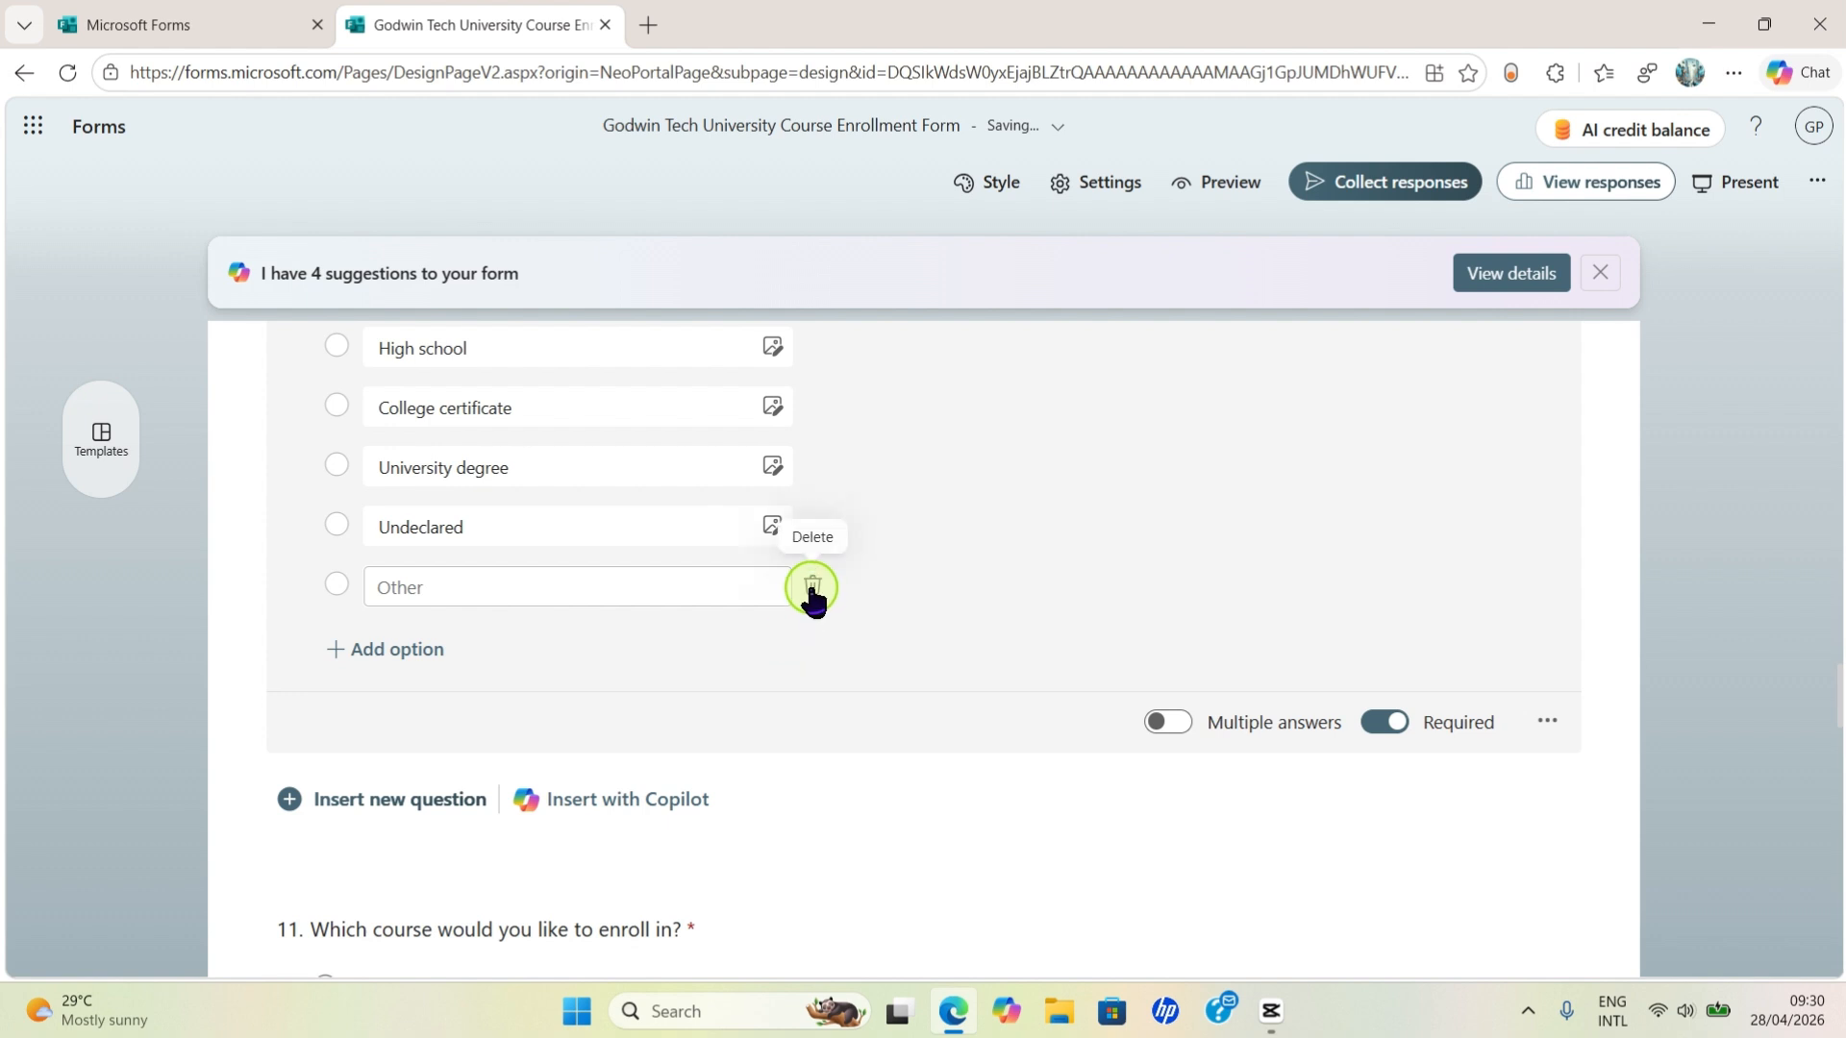
{"action": "left_click", "coordinate": [813, 589]}
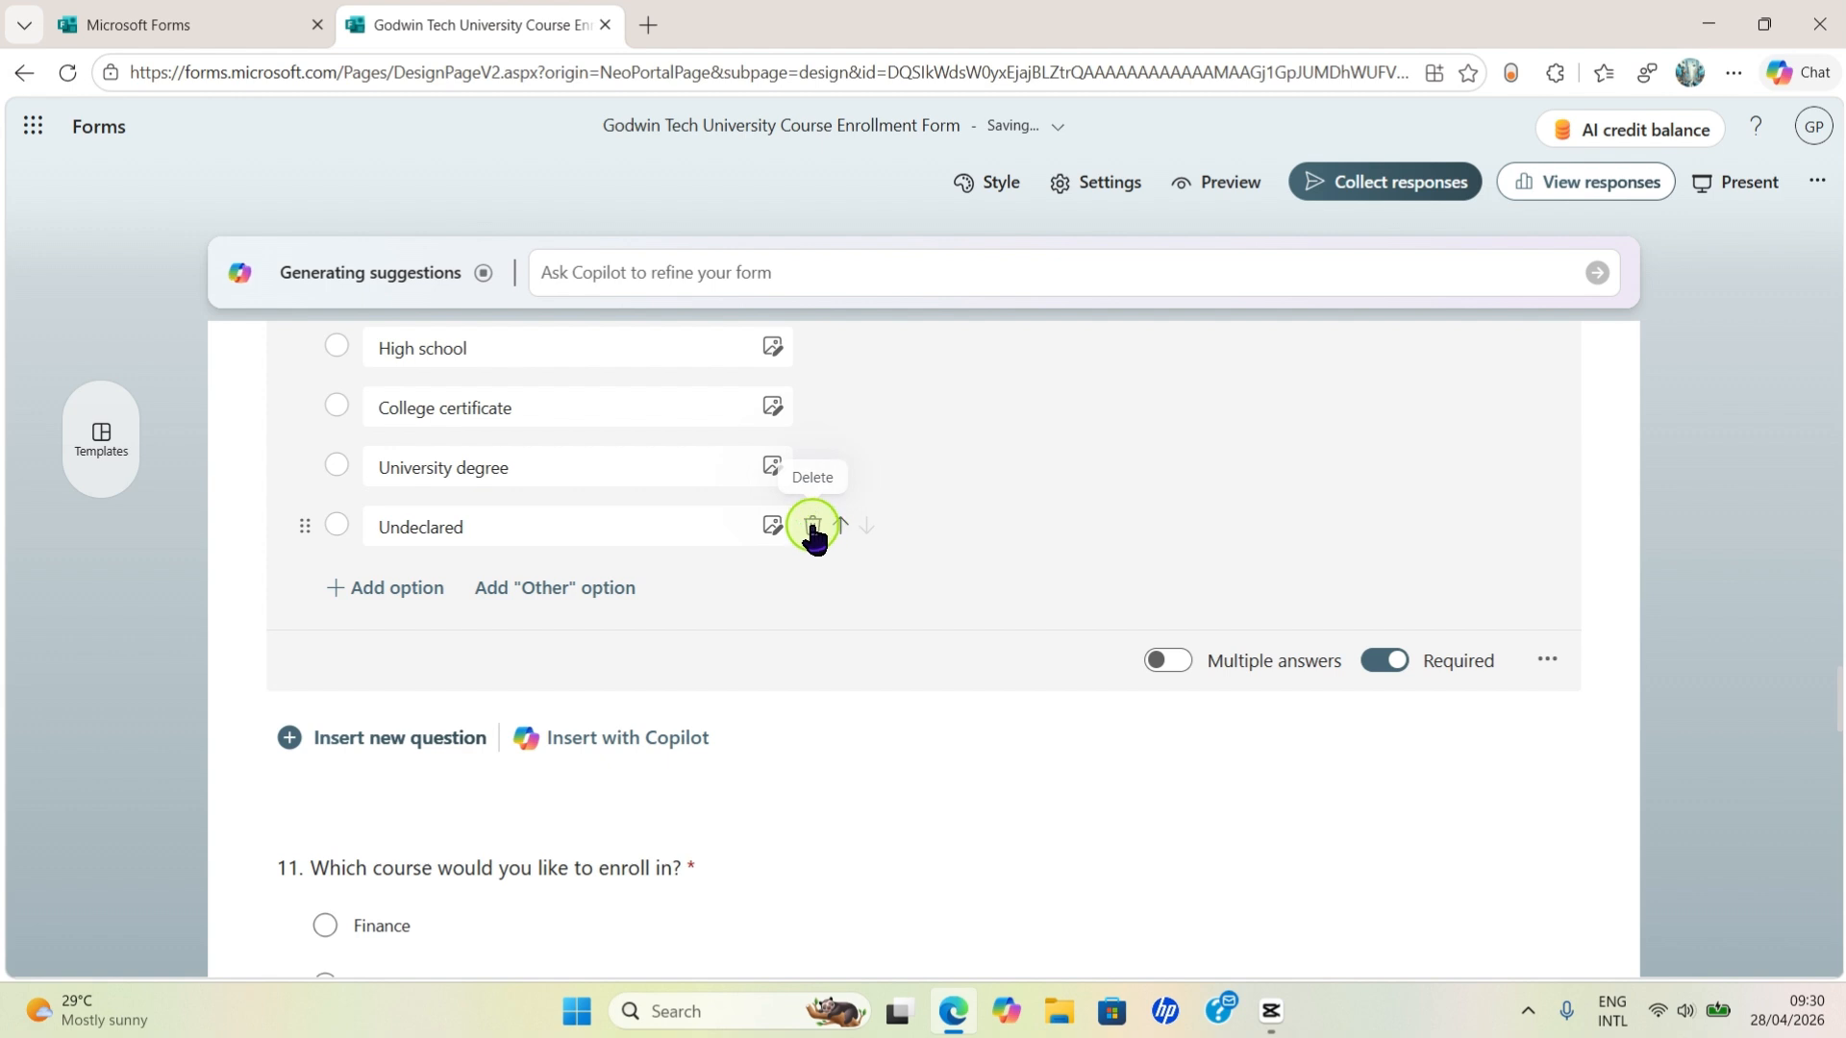
{"action": "left_click", "coordinate": [818, 538]}
{"action": "scroll", "coordinate": [925, 524], "scroll_direction": "up", "scroll_amount": 3}
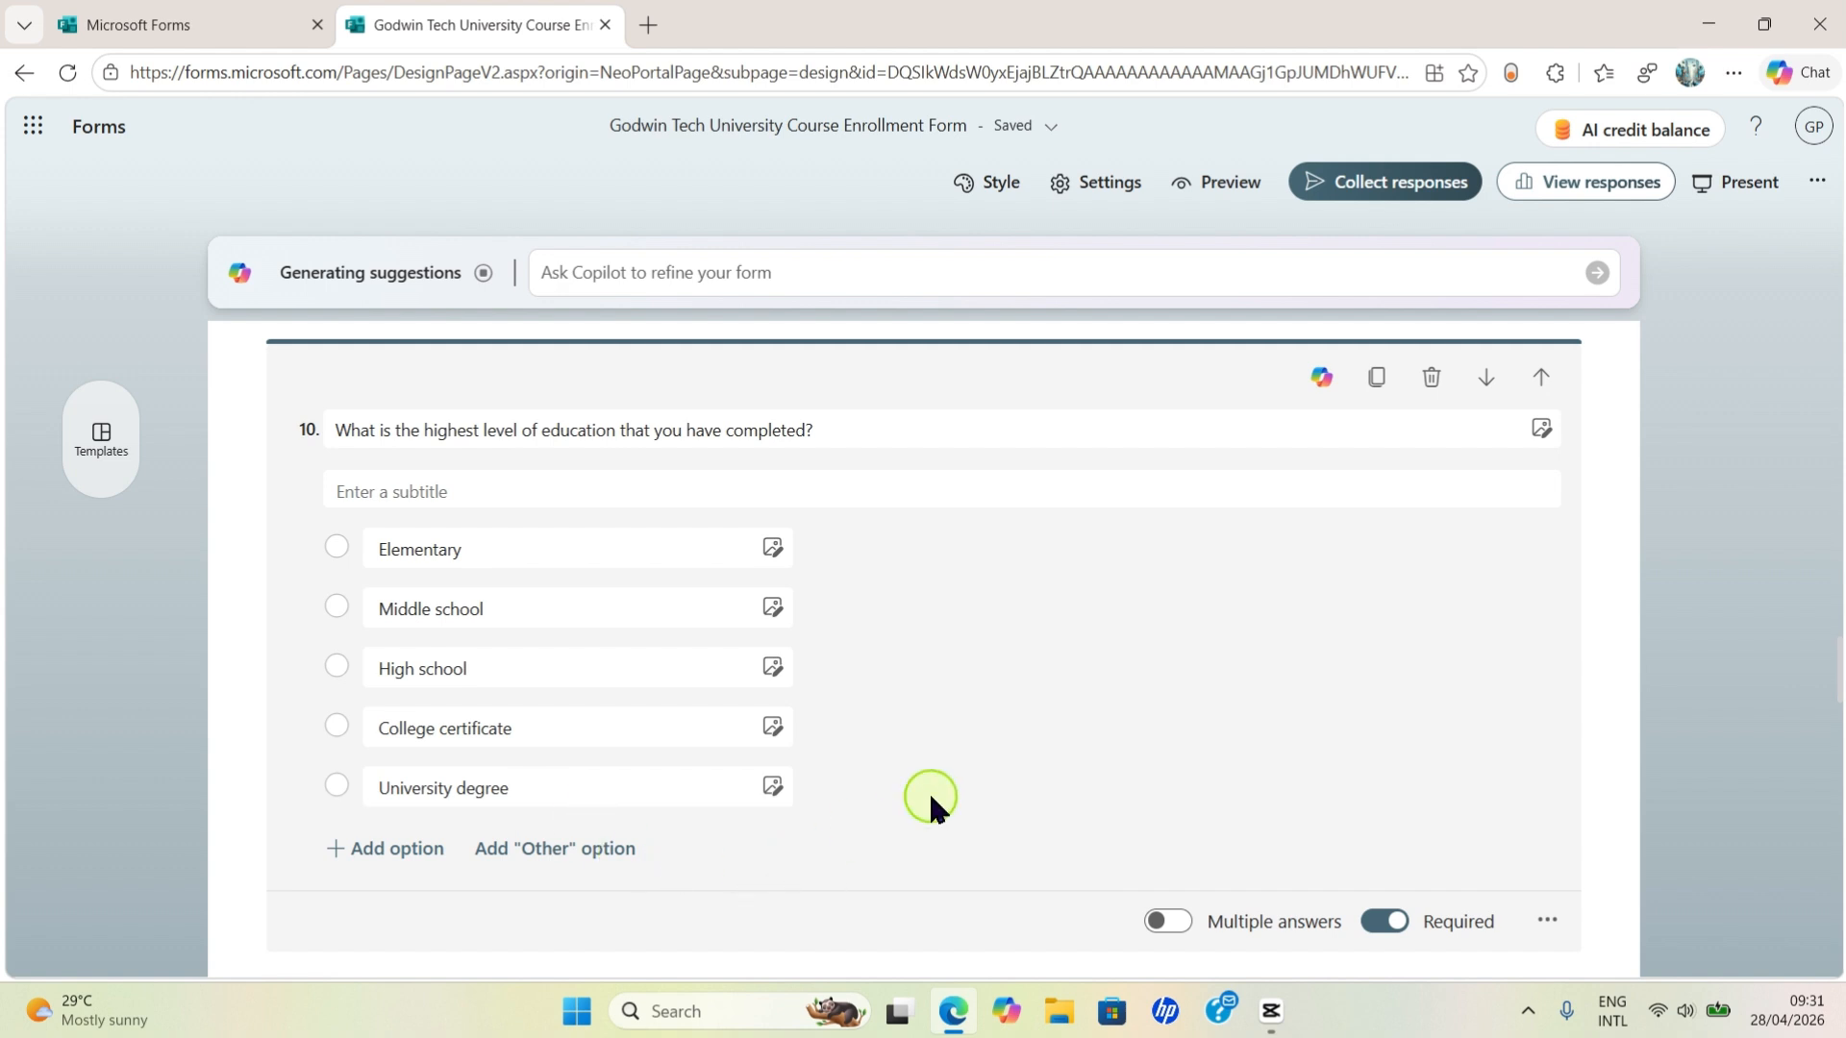
{"action": "scroll", "coordinate": [961, 798], "scroll_direction": "down", "scroll_amount": 3}
{"action": "scroll", "coordinate": [1310, 740], "scroll_direction": "up", "scroll_amount": 1}
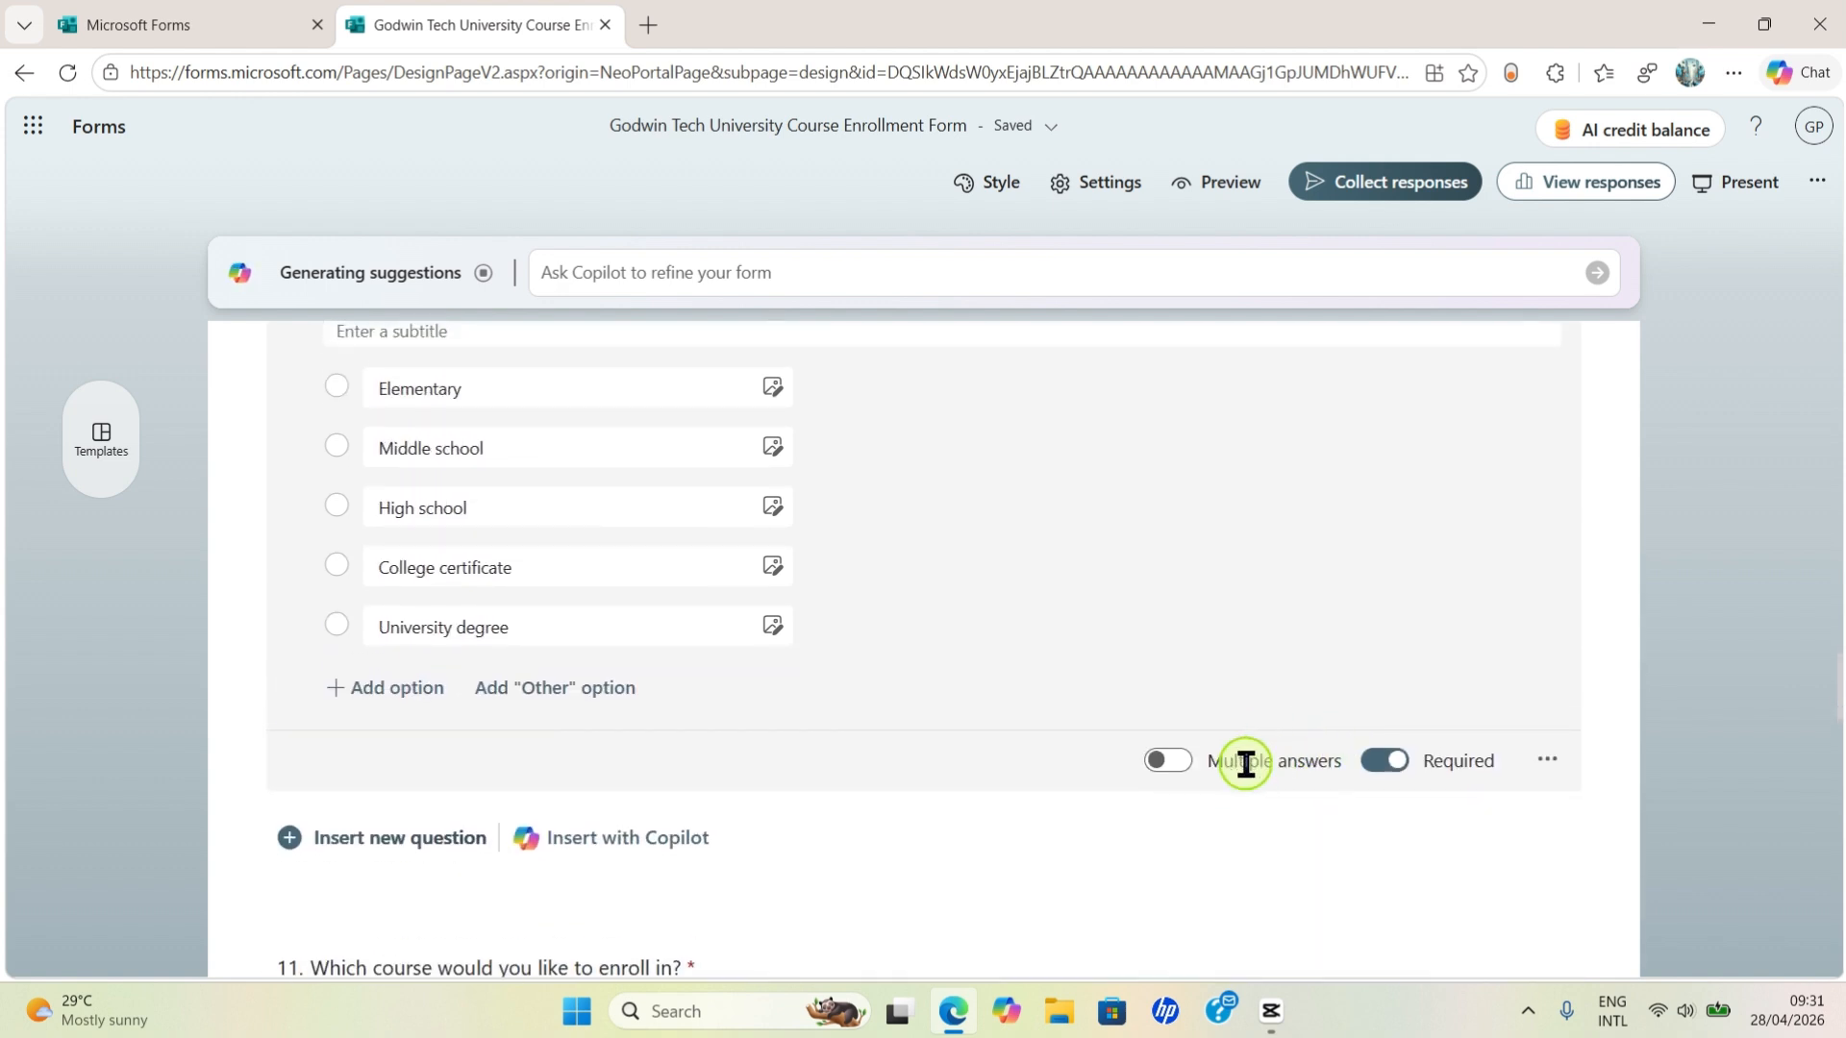
{"action": "left_click", "coordinate": [1746, 671]}
{"action": "scroll", "coordinate": [1735, 673], "scroll_direction": "down", "scroll_amount": 1}
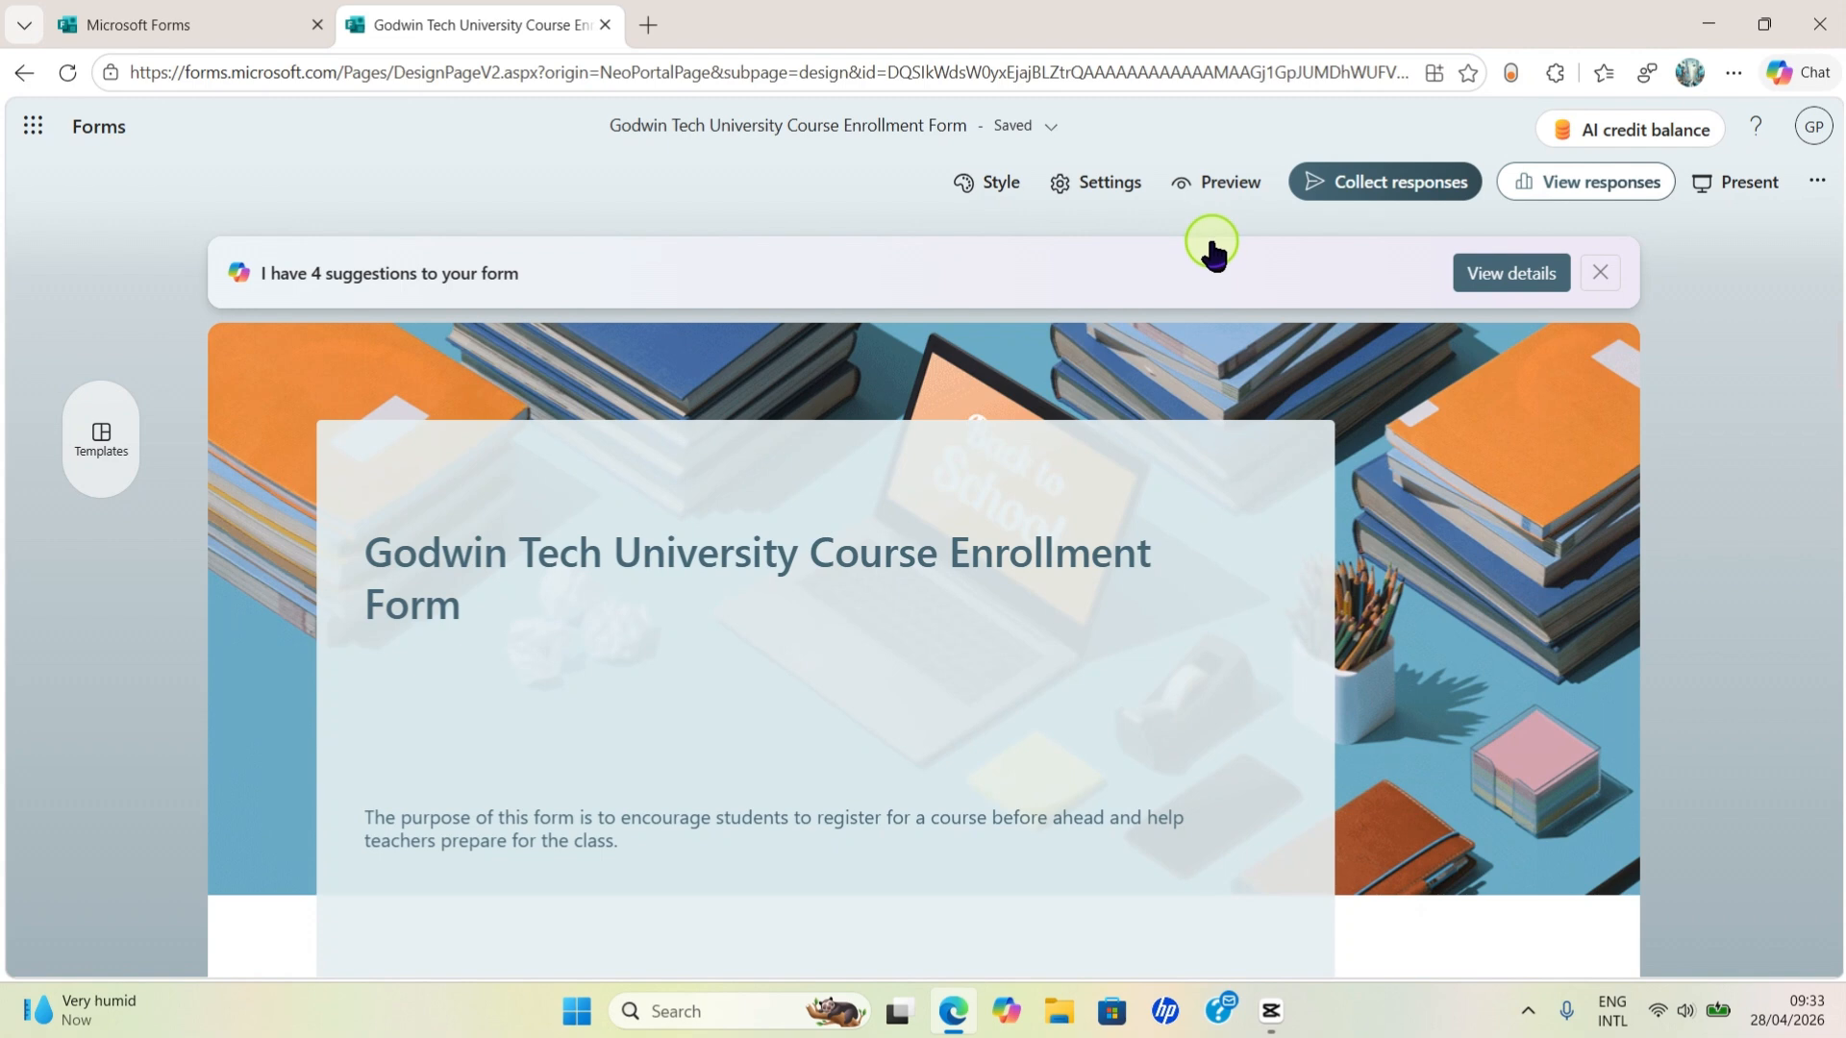
- Preview the enrollment form and look over its cover page
{"action": "left_click", "coordinate": [1223, 190]}
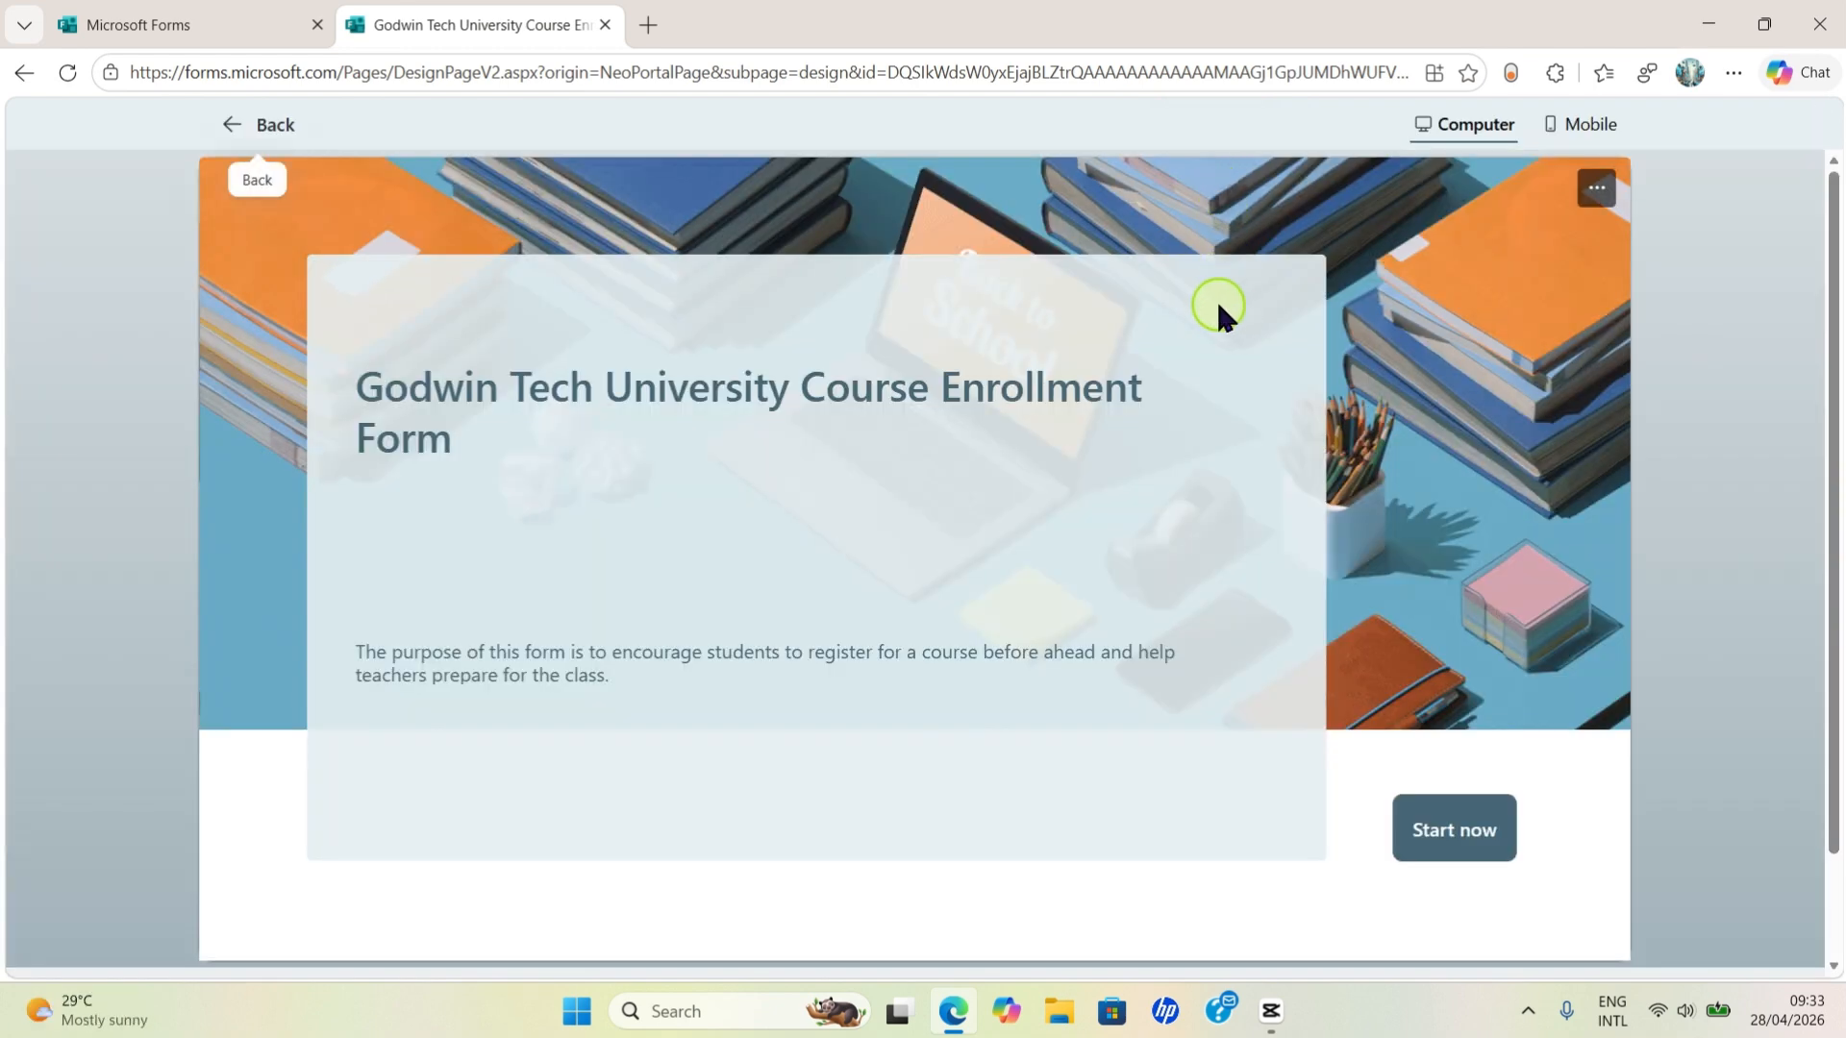
{"action": "scroll", "coordinate": [896, 326], "scroll_direction": "down", "scroll_amount": 2}
{"action": "scroll", "coordinate": [903, 328], "scroll_direction": "up", "scroll_amount": 2}
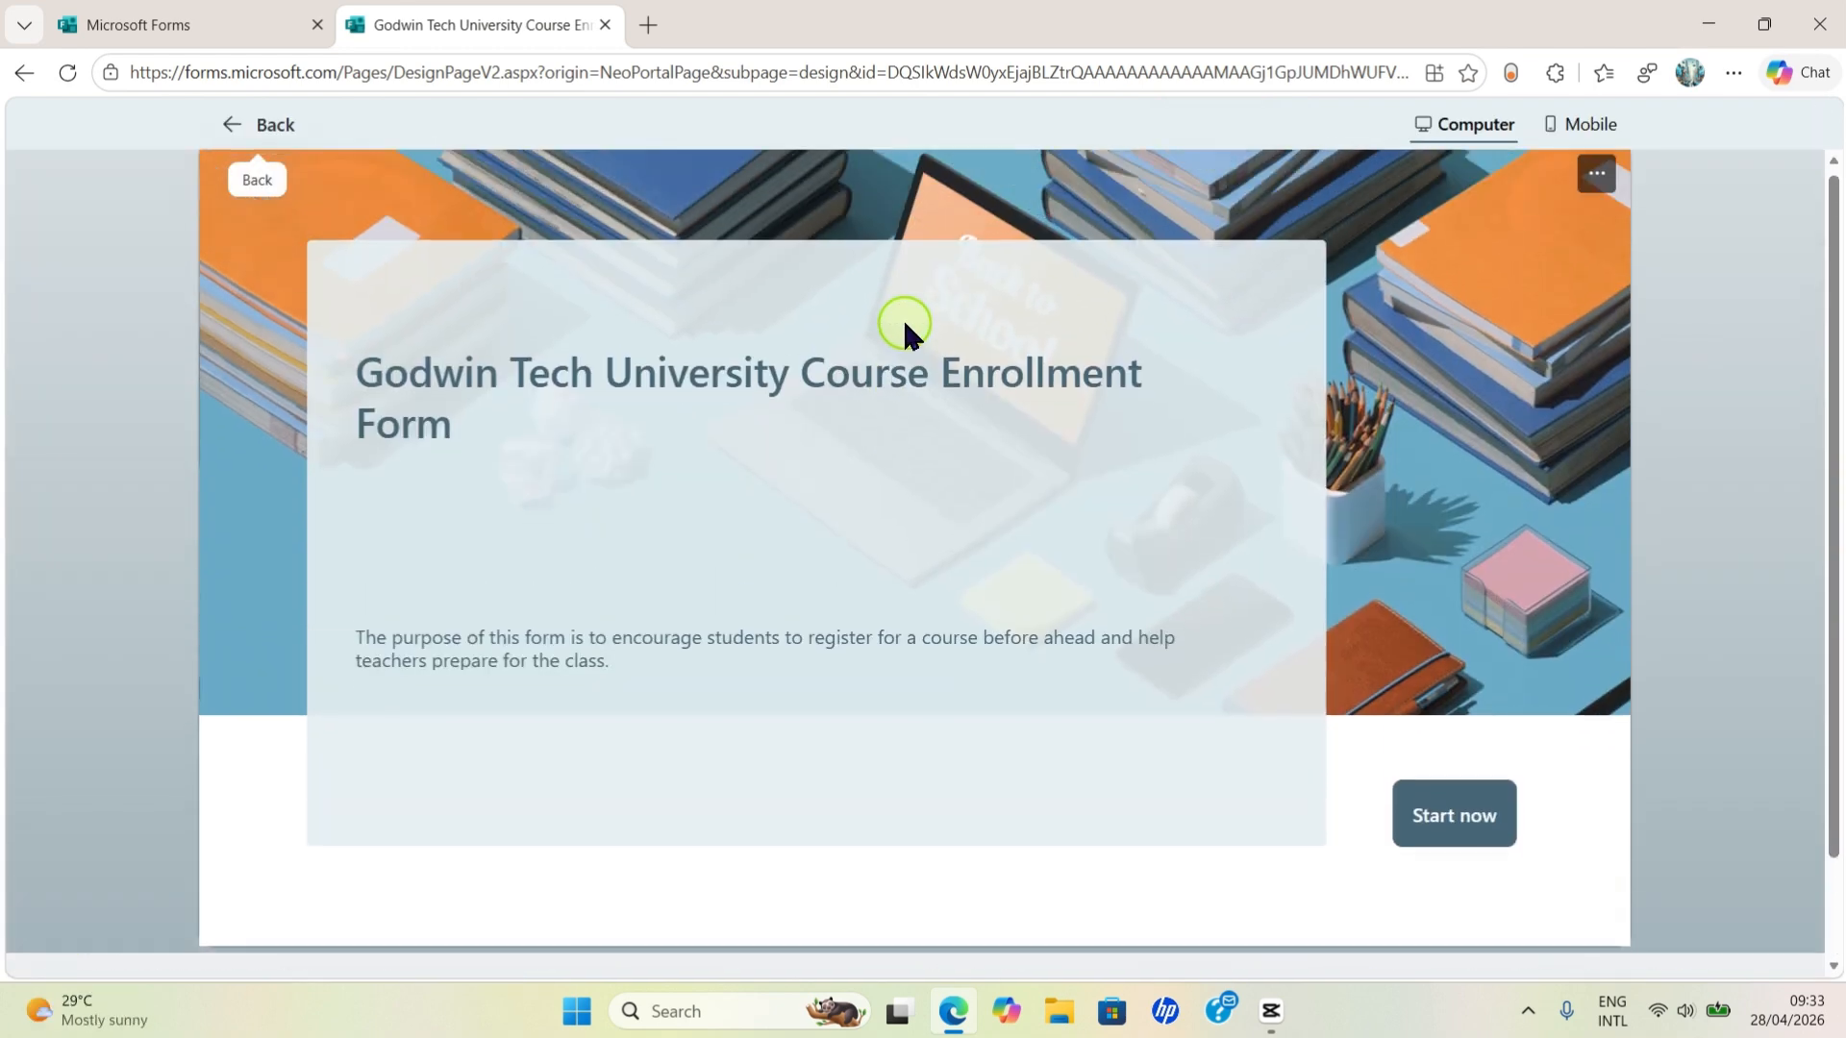
{"action": "scroll", "coordinate": [902, 329], "scroll_direction": "down", "scroll_amount": 2}
{"action": "scroll", "coordinate": [904, 322], "scroll_direction": "up", "scroll_amount": 2}
{"action": "scroll", "coordinate": [903, 322], "scroll_direction": "down", "scroll_amount": 2}
{"action": "scroll", "coordinate": [923, 336], "scroll_direction": "up", "scroll_amount": 2}
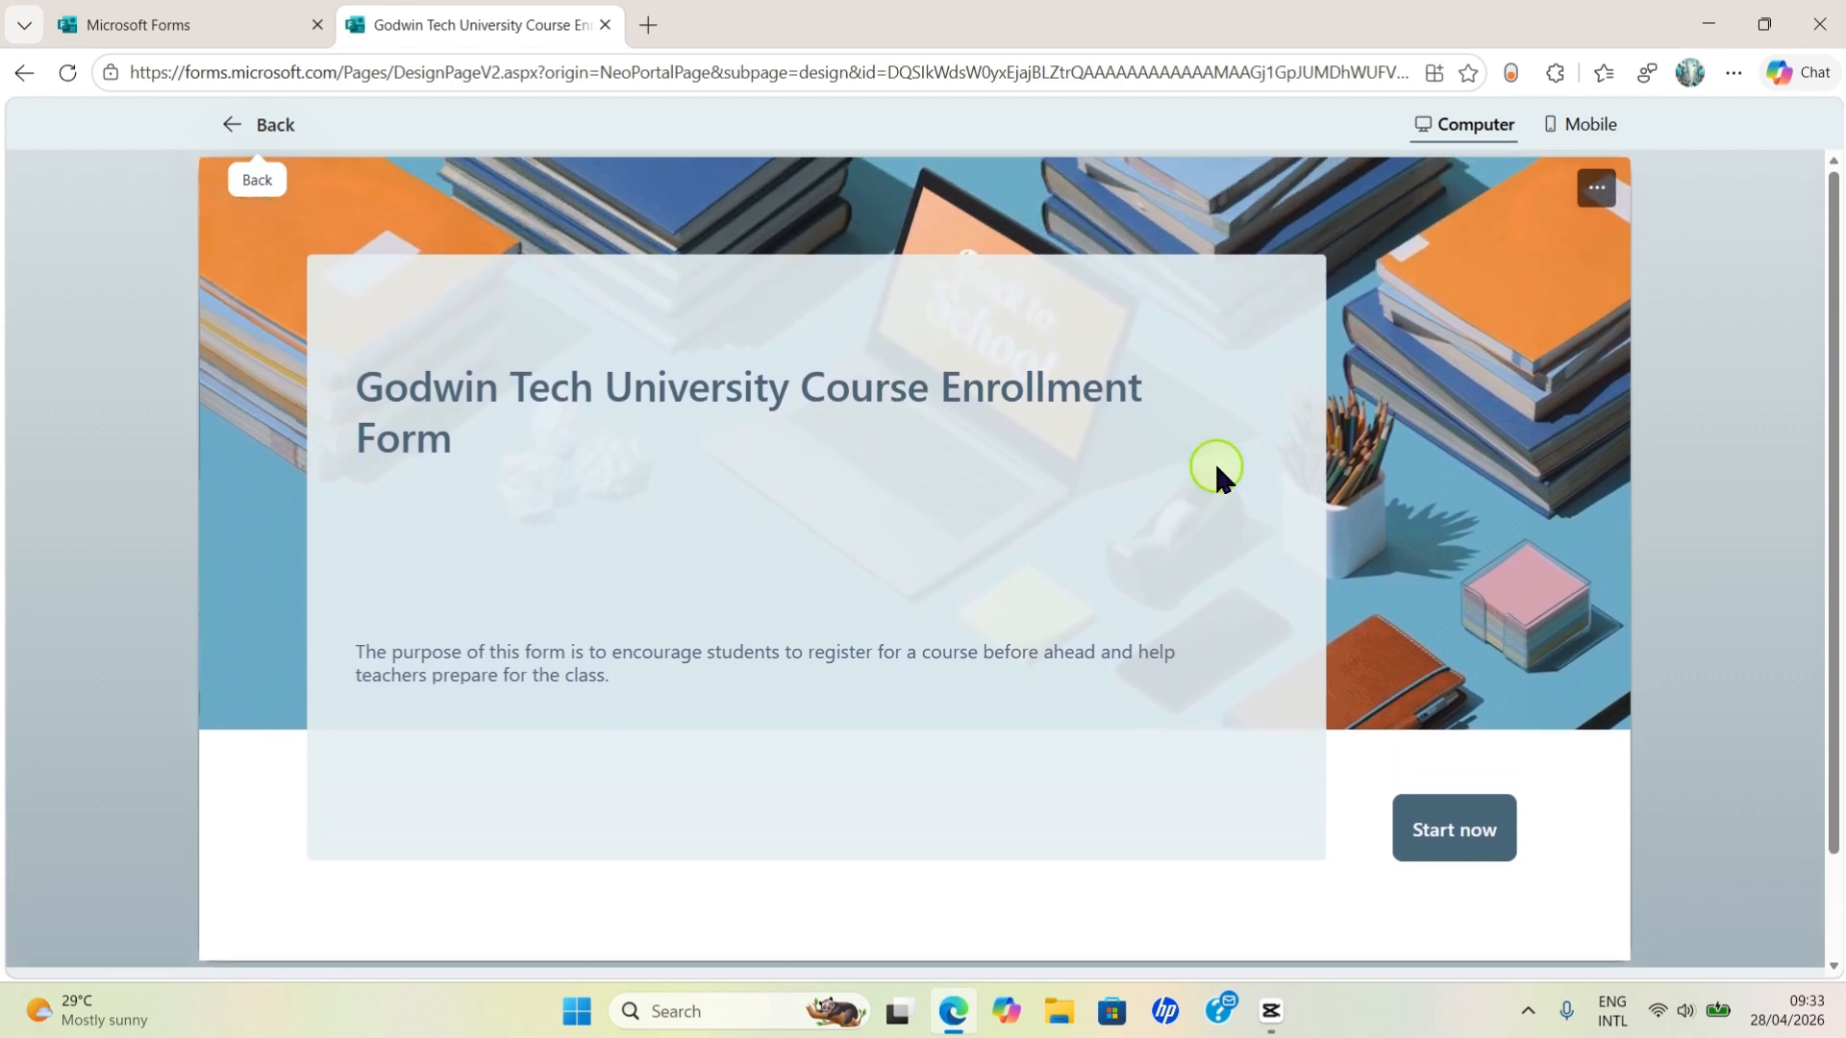
- Start the previewed form and scroll through its first page, from Student ID number to question 9
{"action": "left_click", "coordinate": [1489, 850]}
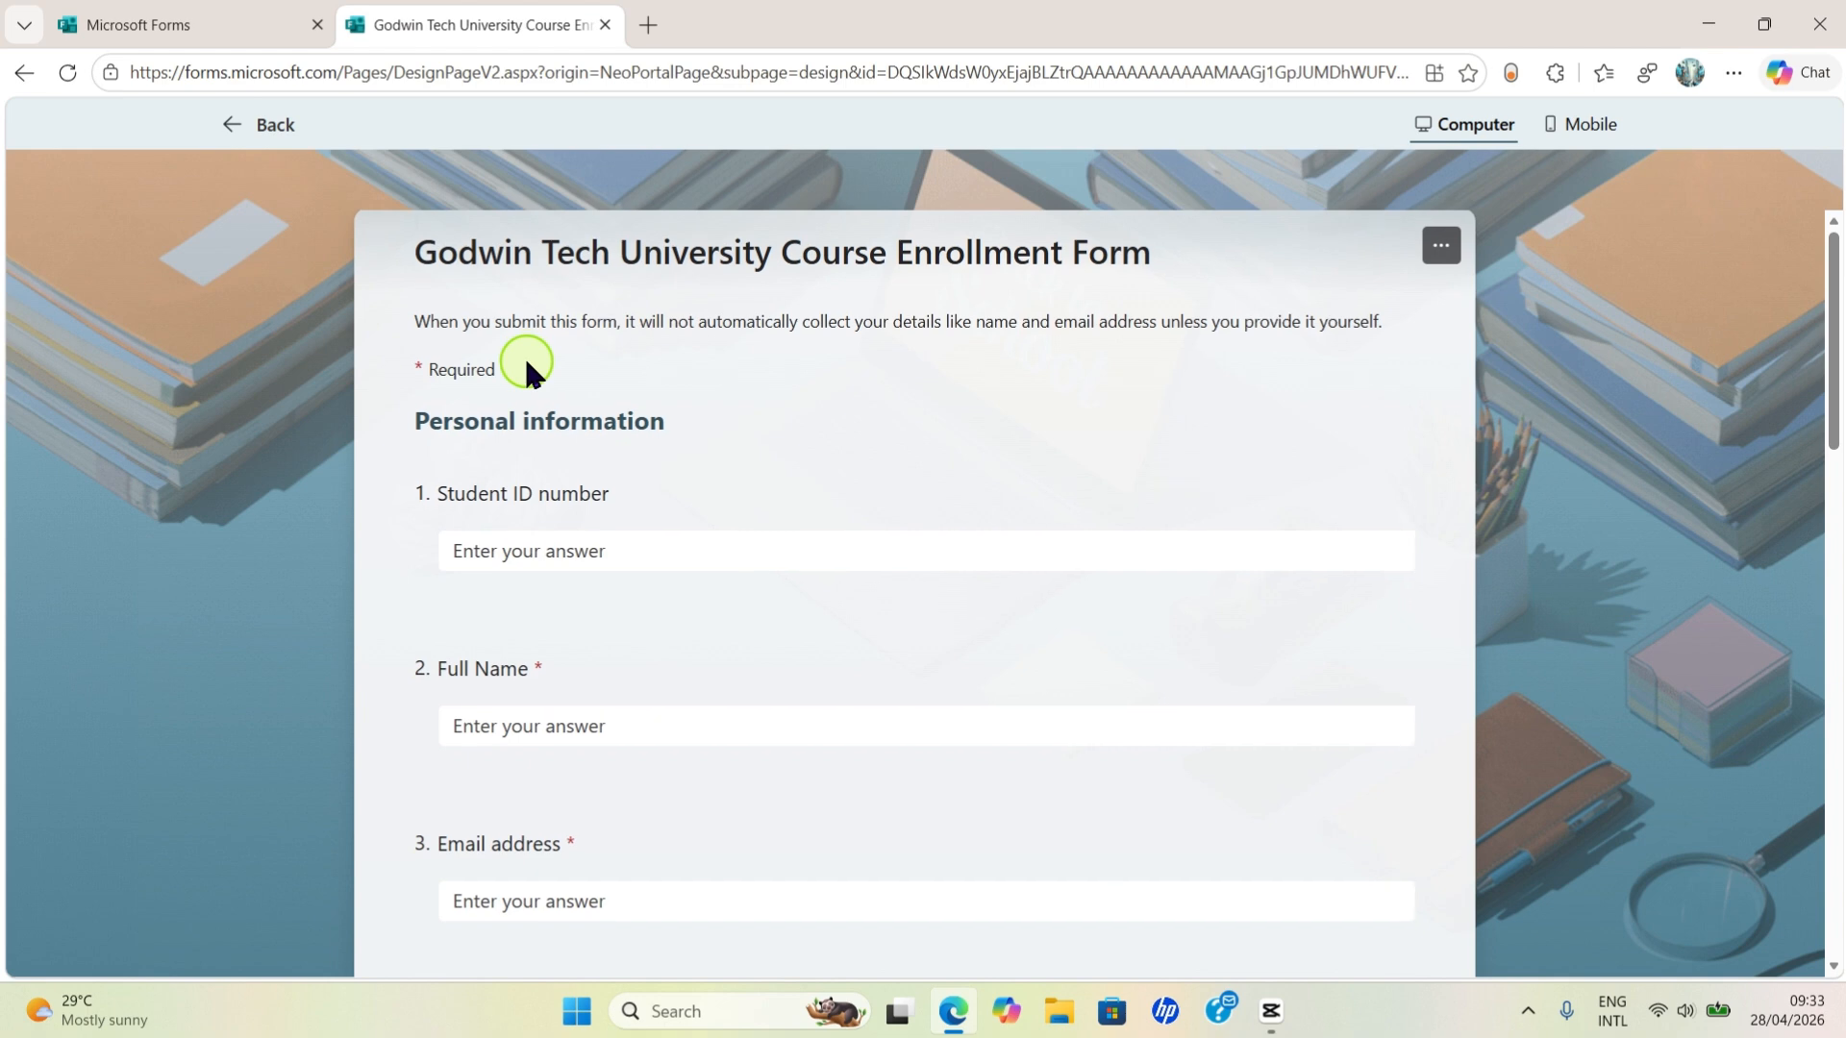
{"action": "scroll", "coordinate": [525, 363], "scroll_direction": "down", "scroll_amount": 8}
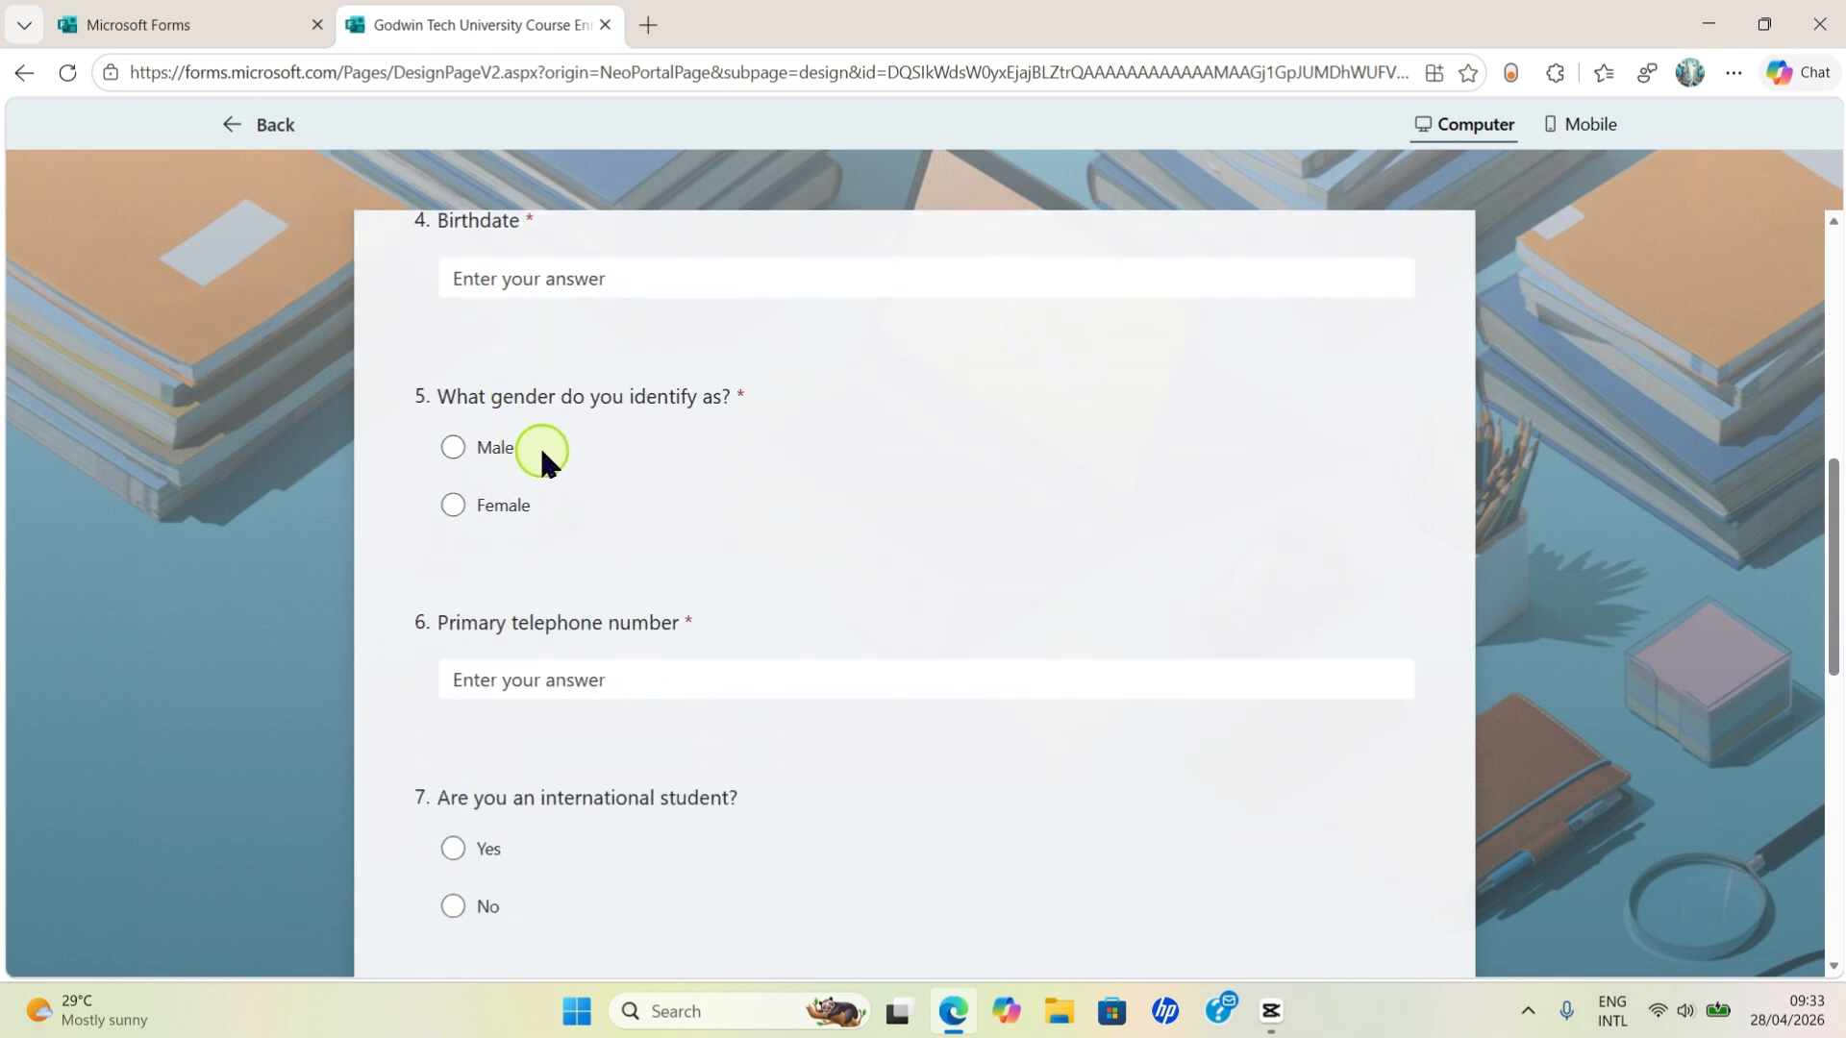
{"action": "scroll", "coordinate": [542, 452], "scroll_direction": "down", "scroll_amount": 3}
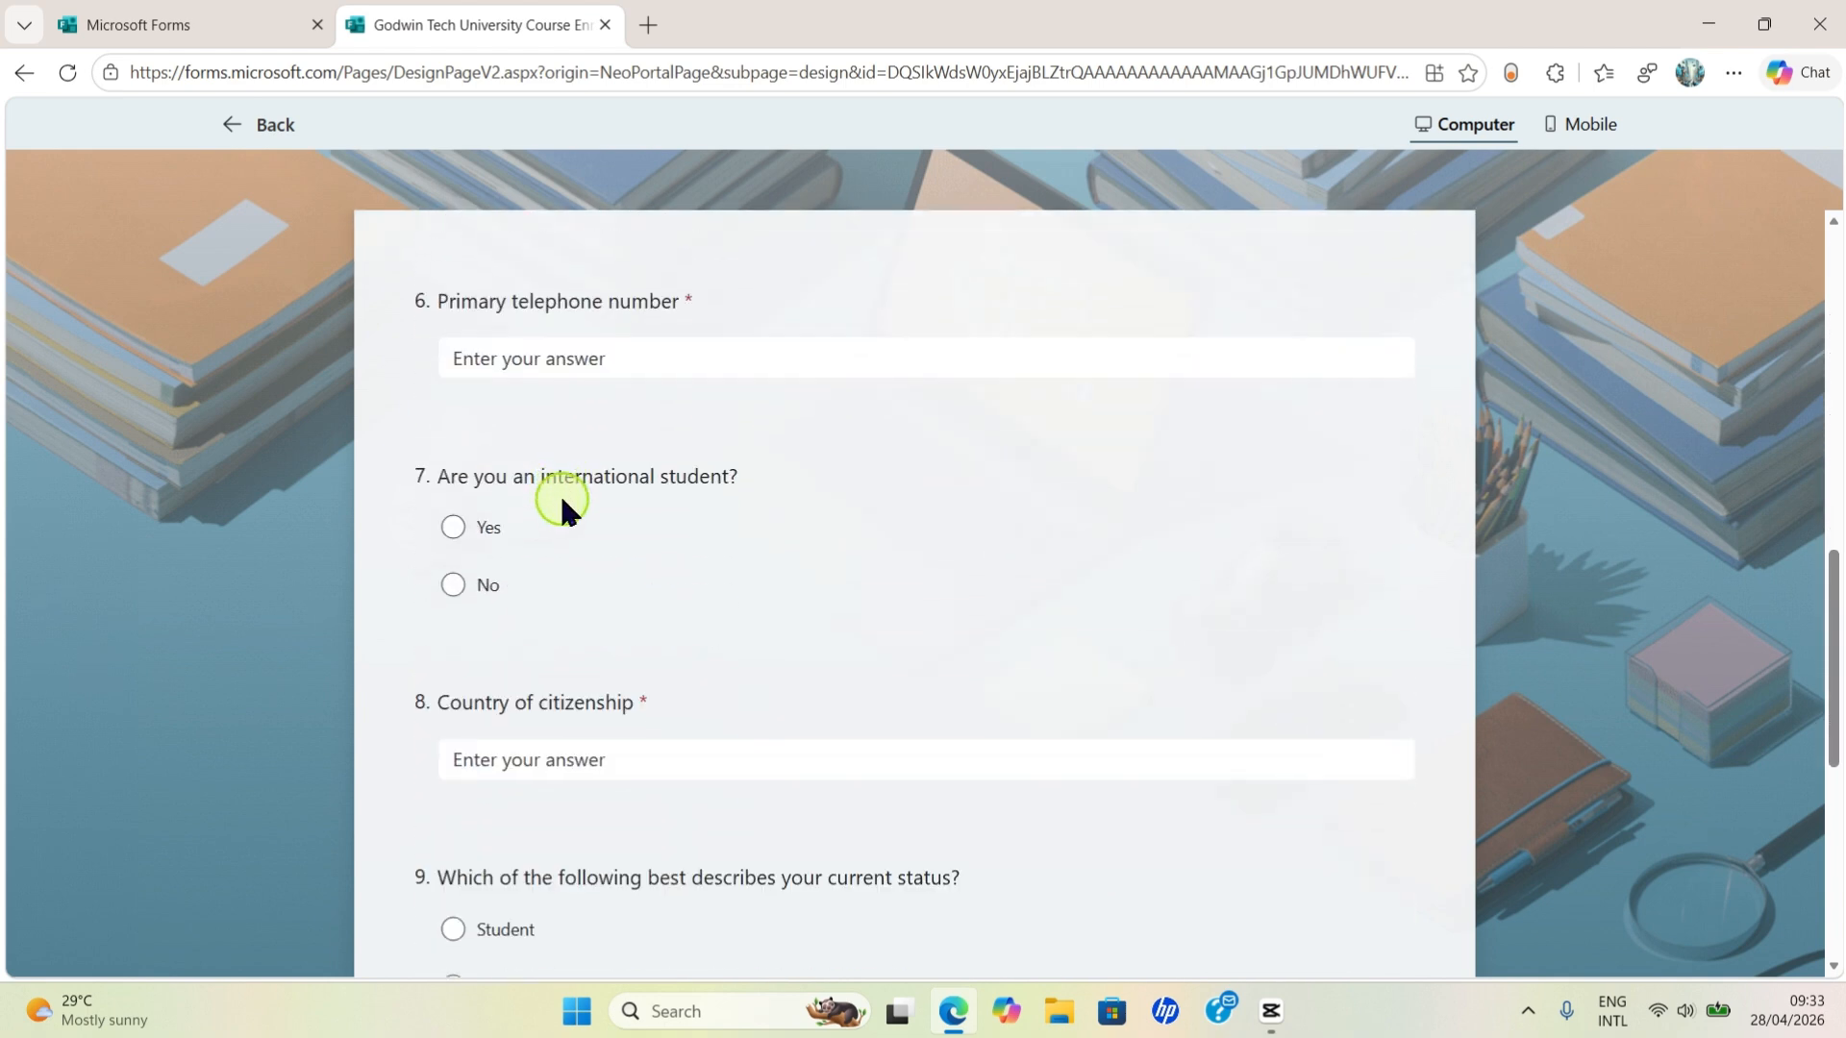
{"action": "scroll", "coordinate": [615, 531], "scroll_direction": "down", "scroll_amount": 6}
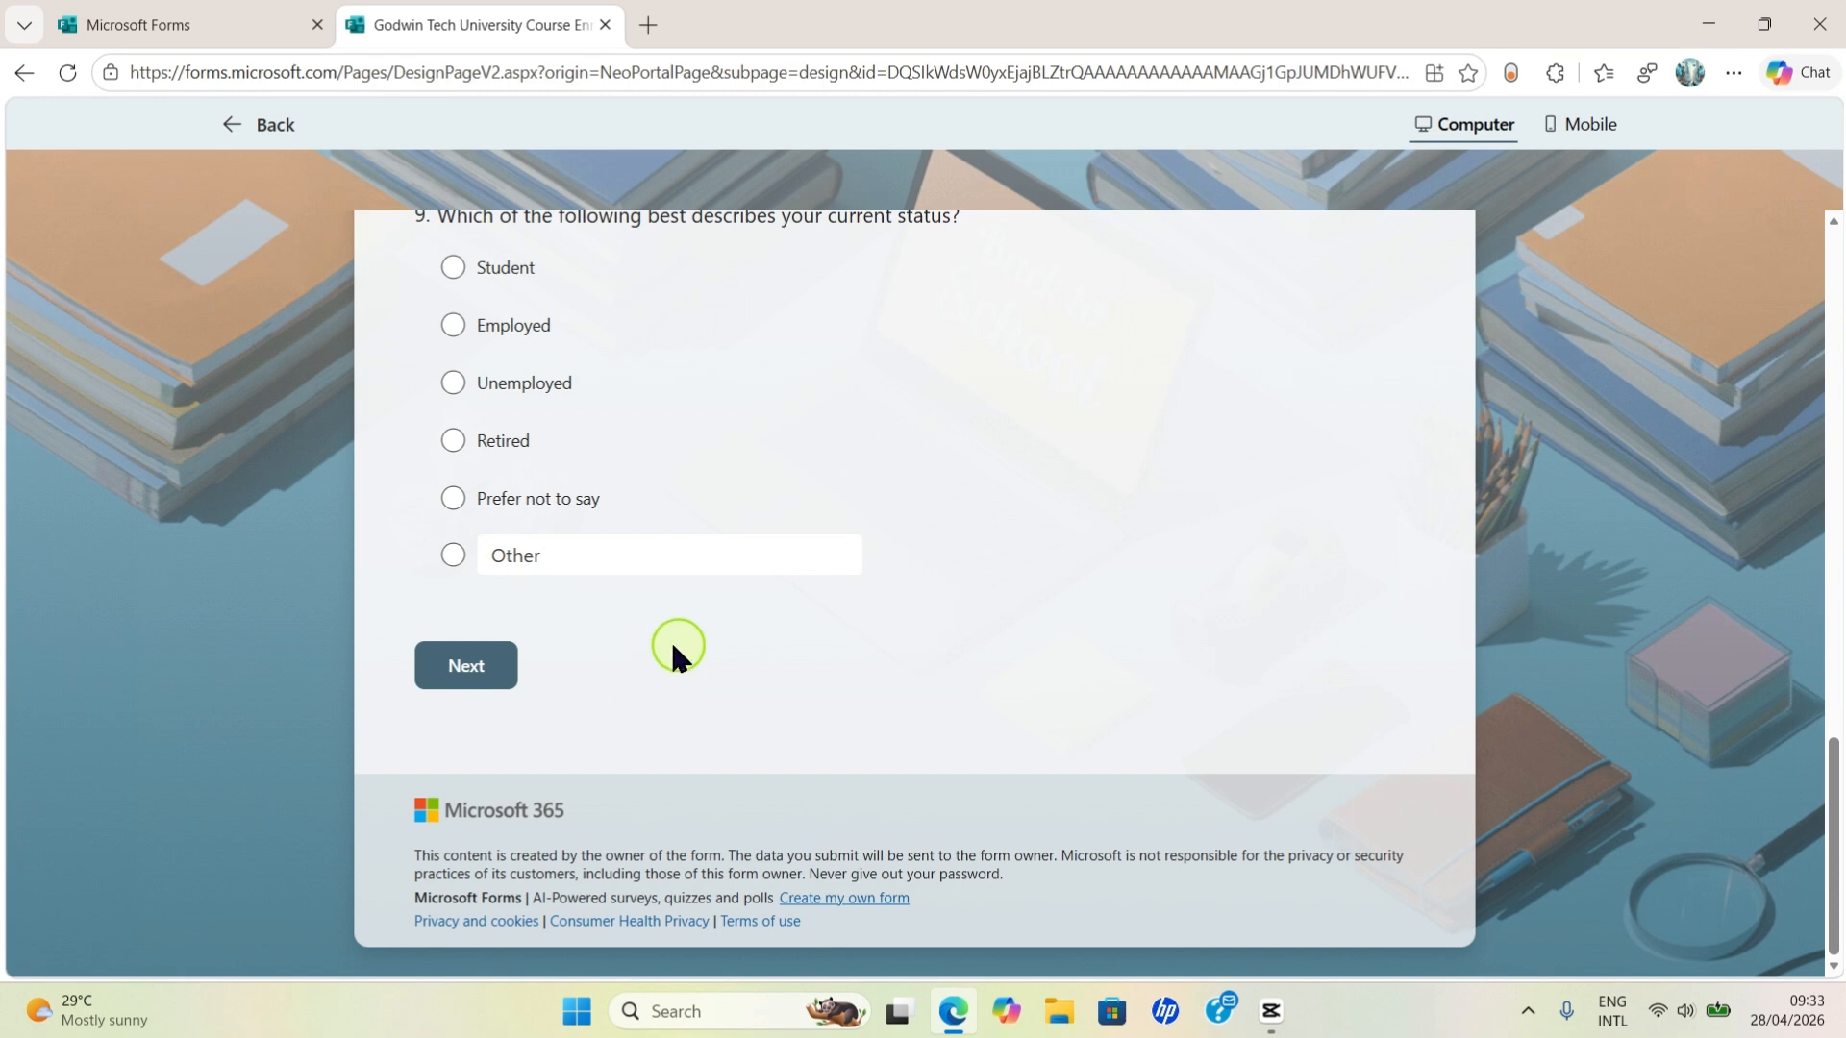
{"action": "scroll", "coordinate": [907, 546], "scroll_direction": "up", "scroll_amount": 10}
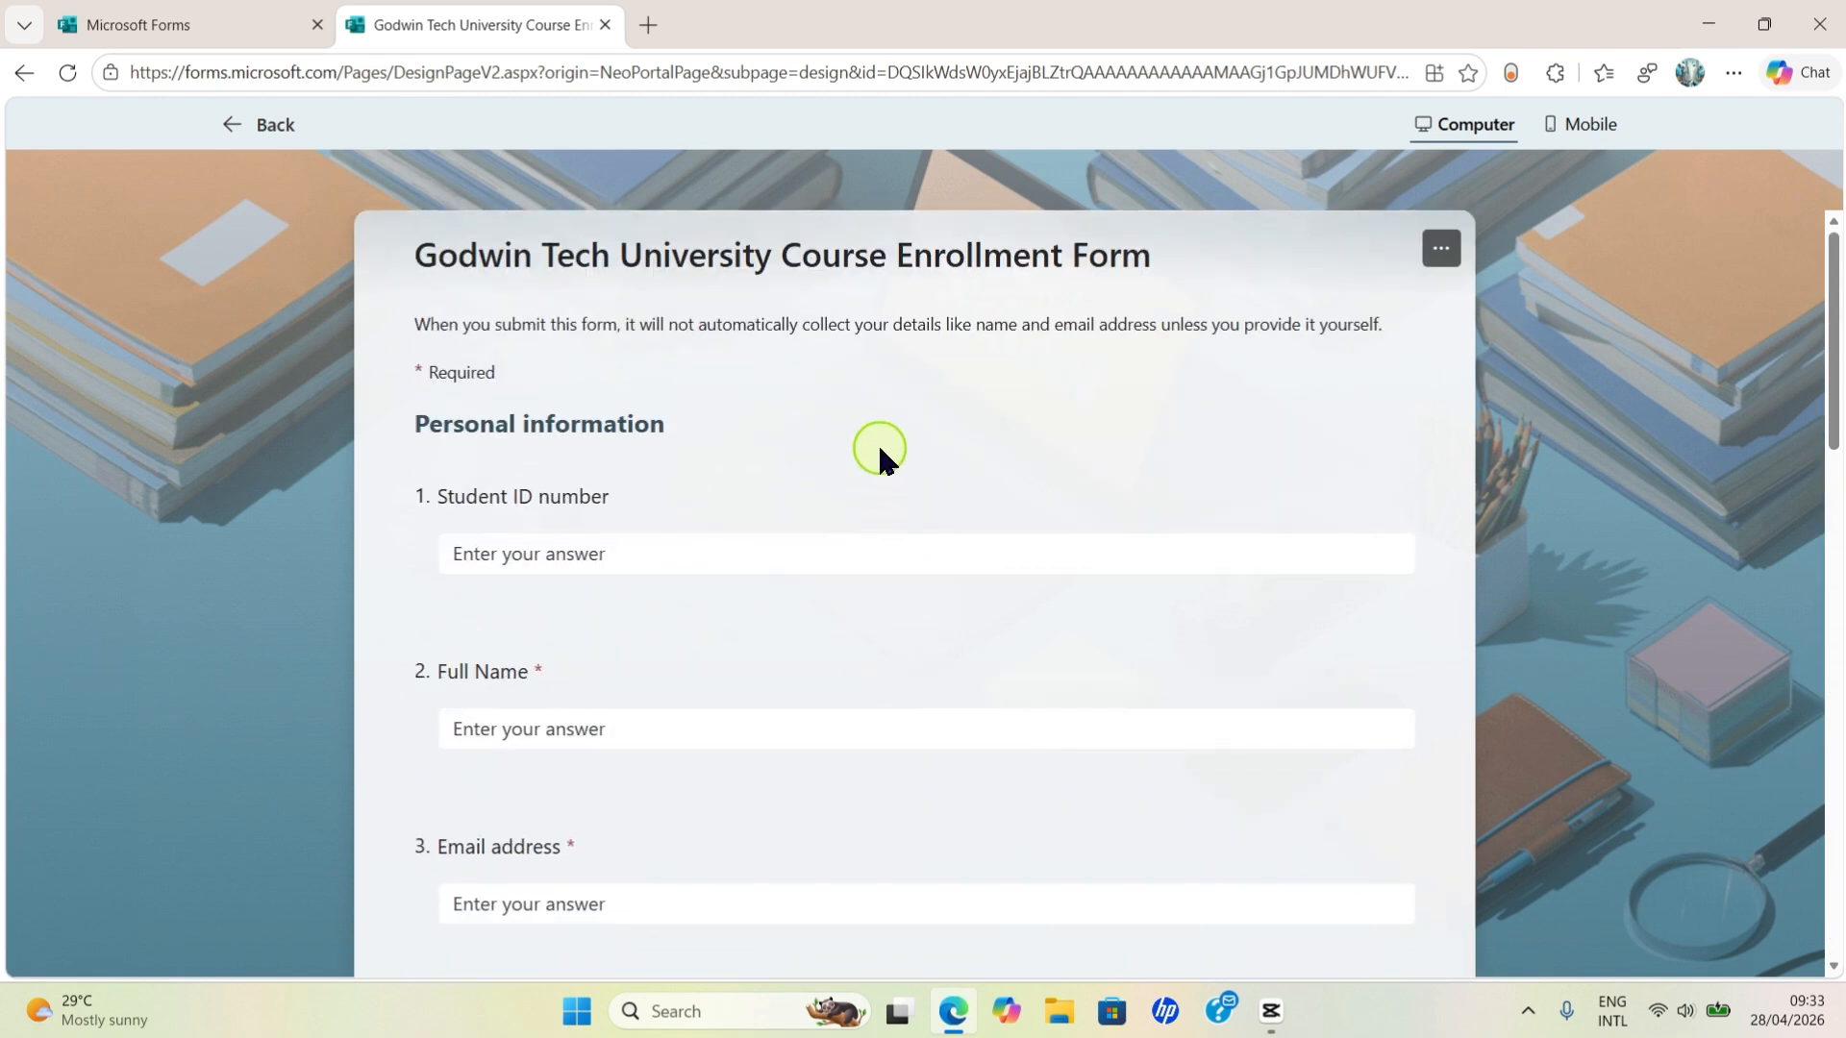
{"action": "scroll", "coordinate": [939, 395], "scroll_direction": "down", "scroll_amount": 2}
{"action": "scroll", "coordinate": [939, 395], "scroll_direction": "up", "scroll_amount": 2}
{"action": "scroll", "coordinate": [993, 449], "scroll_direction": "down", "scroll_amount": 1}
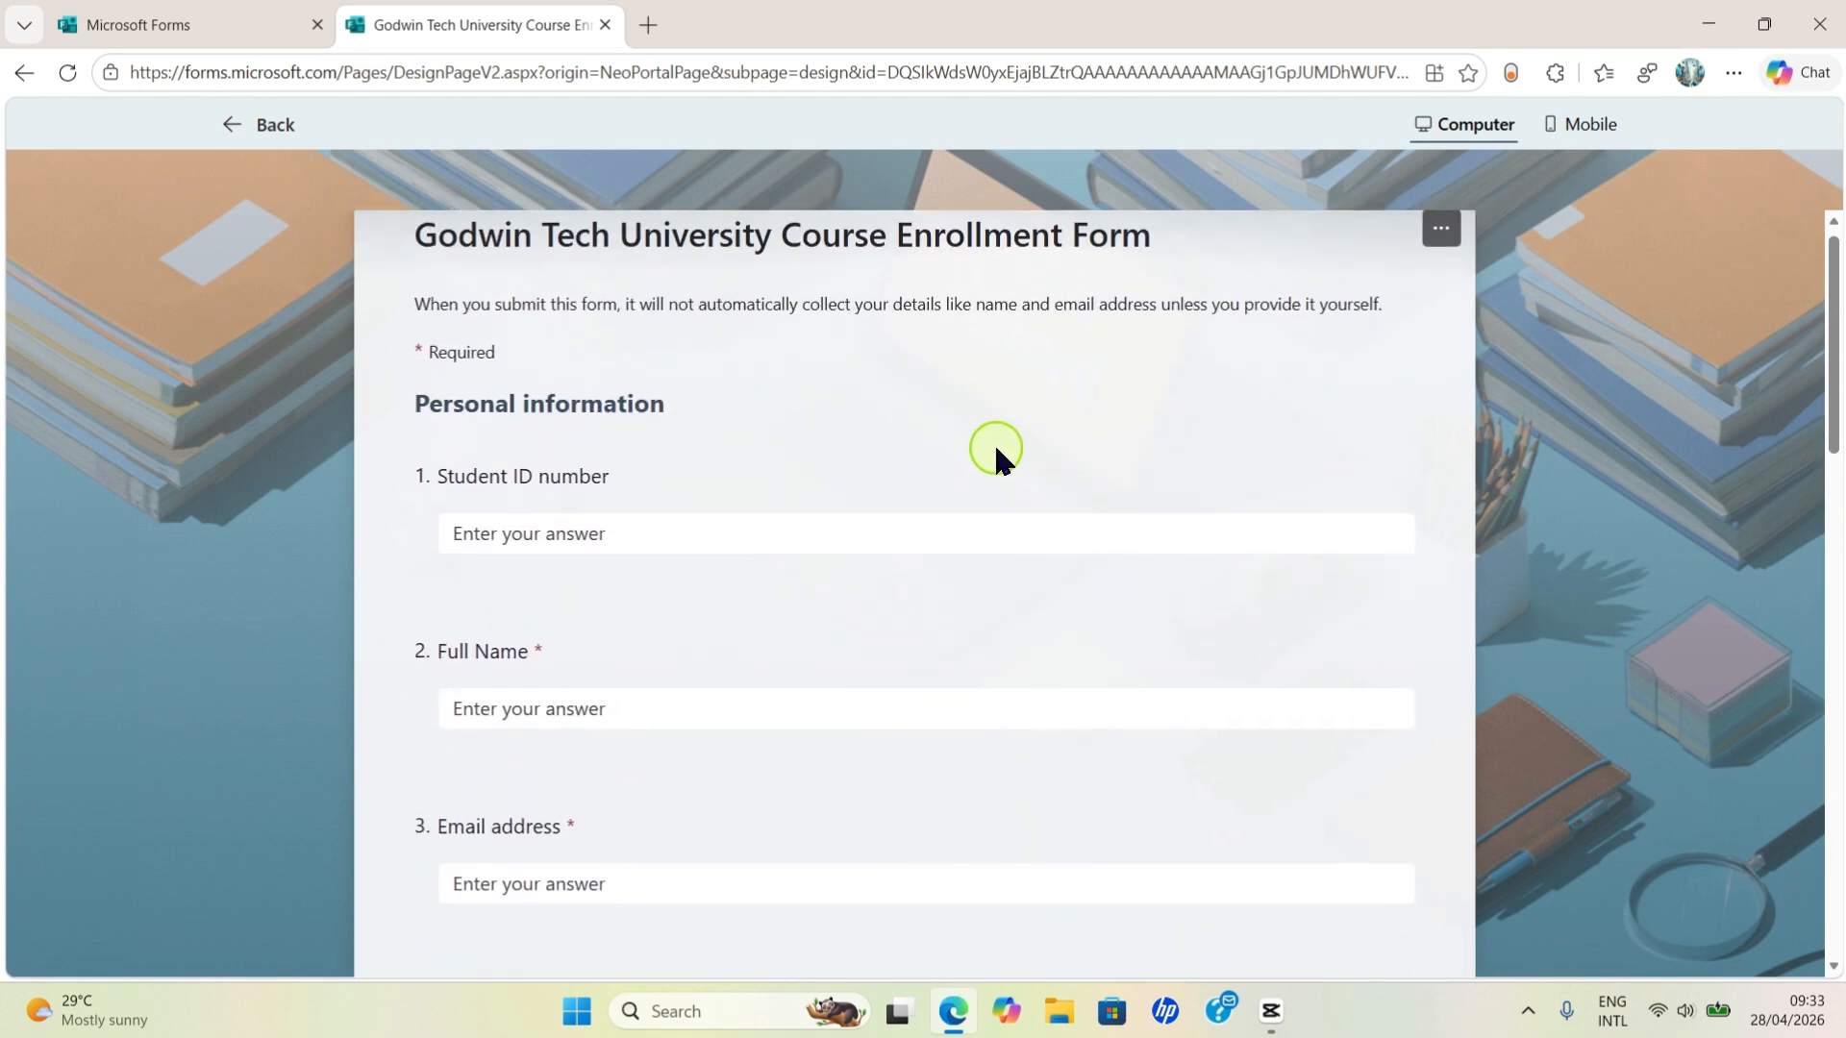
{"action": "scroll", "coordinate": [995, 452], "scroll_direction": "up", "scroll_amount": 1}
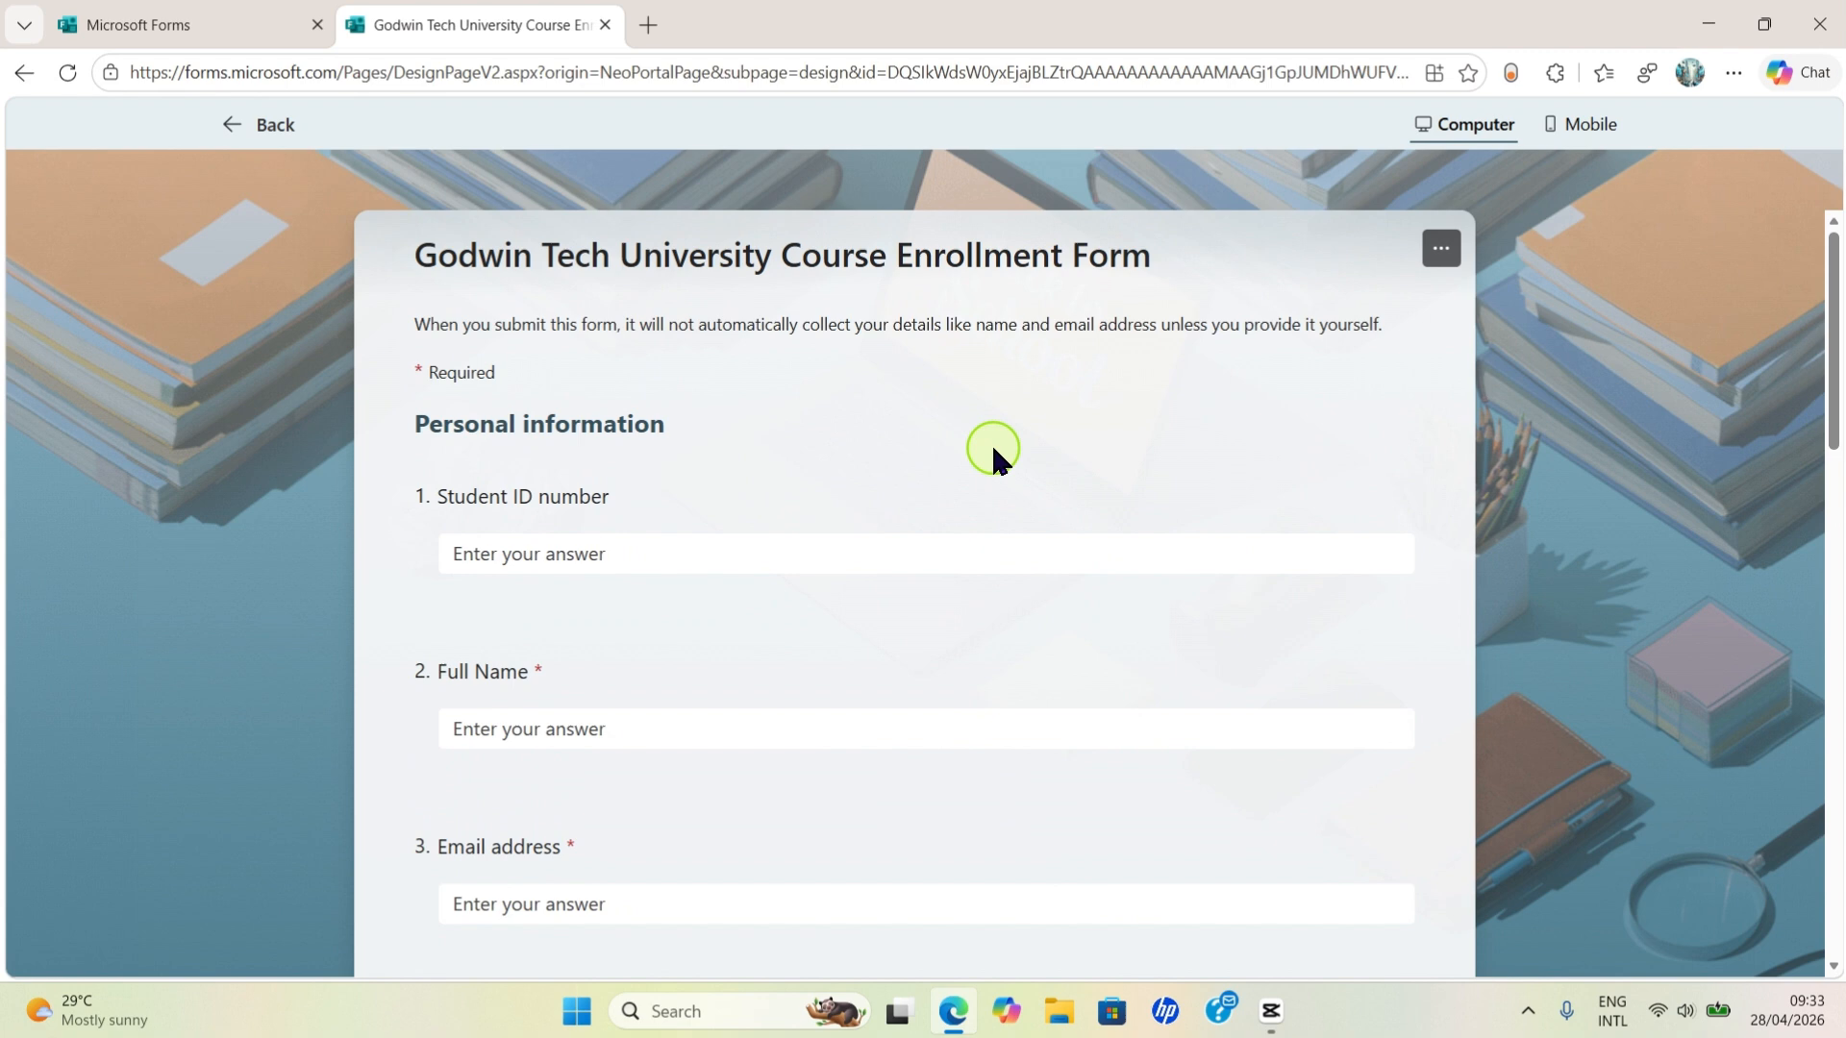
- Leave the preview, check the responses overview showing 0 responses, and return to the questions
{"action": "left_click", "coordinate": [268, 129]}
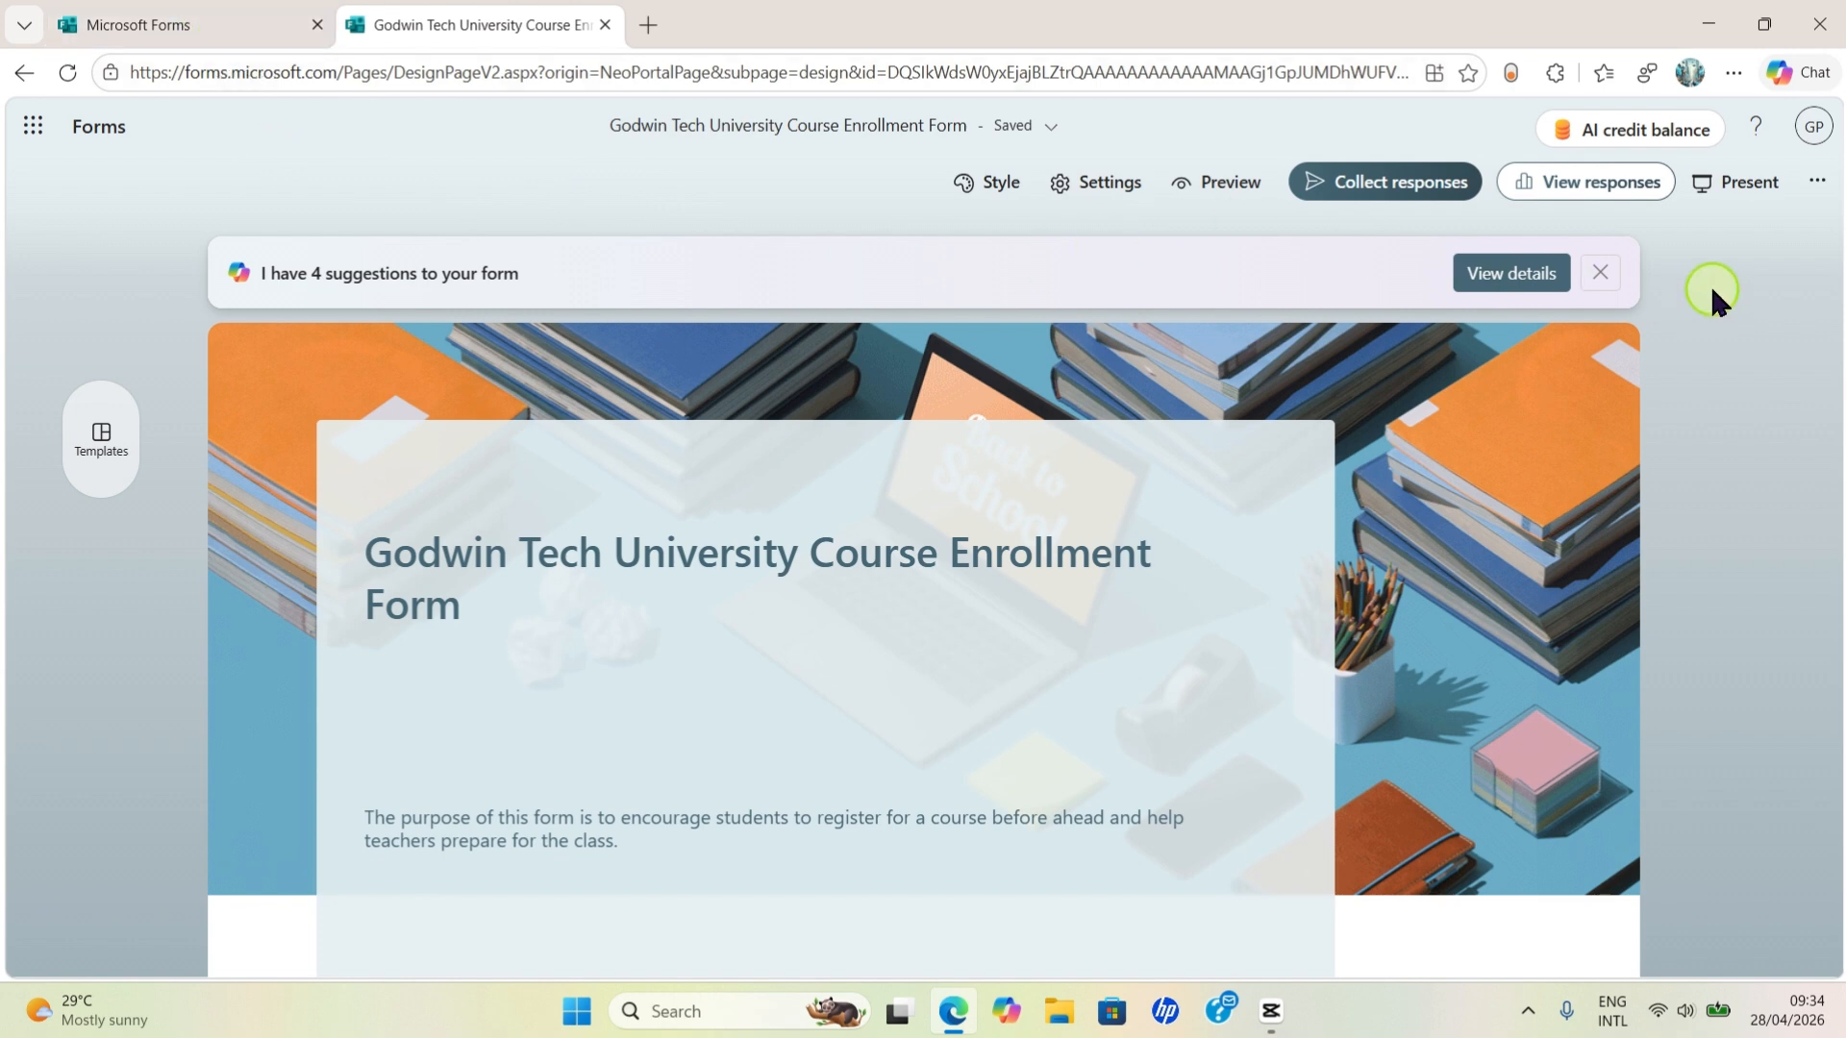
{"action": "left_click", "coordinate": [1601, 186]}
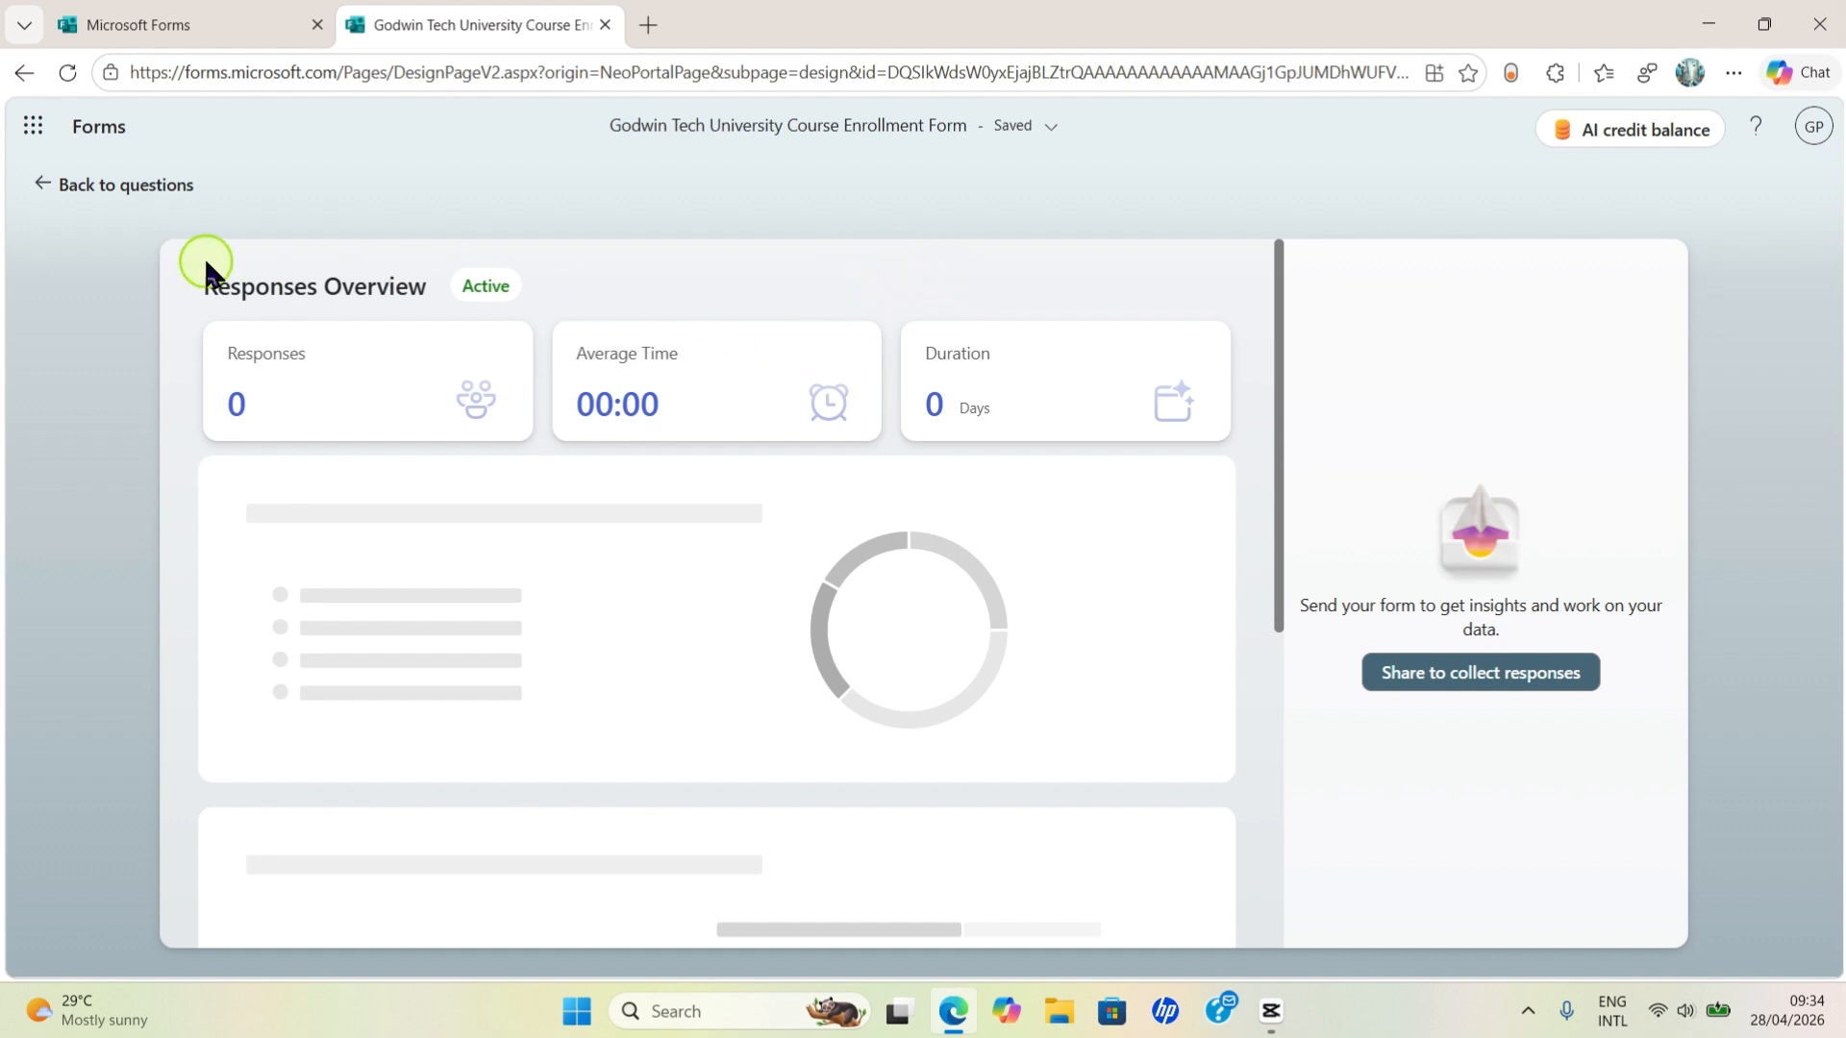
{"action": "left_click", "coordinate": [40, 187]}
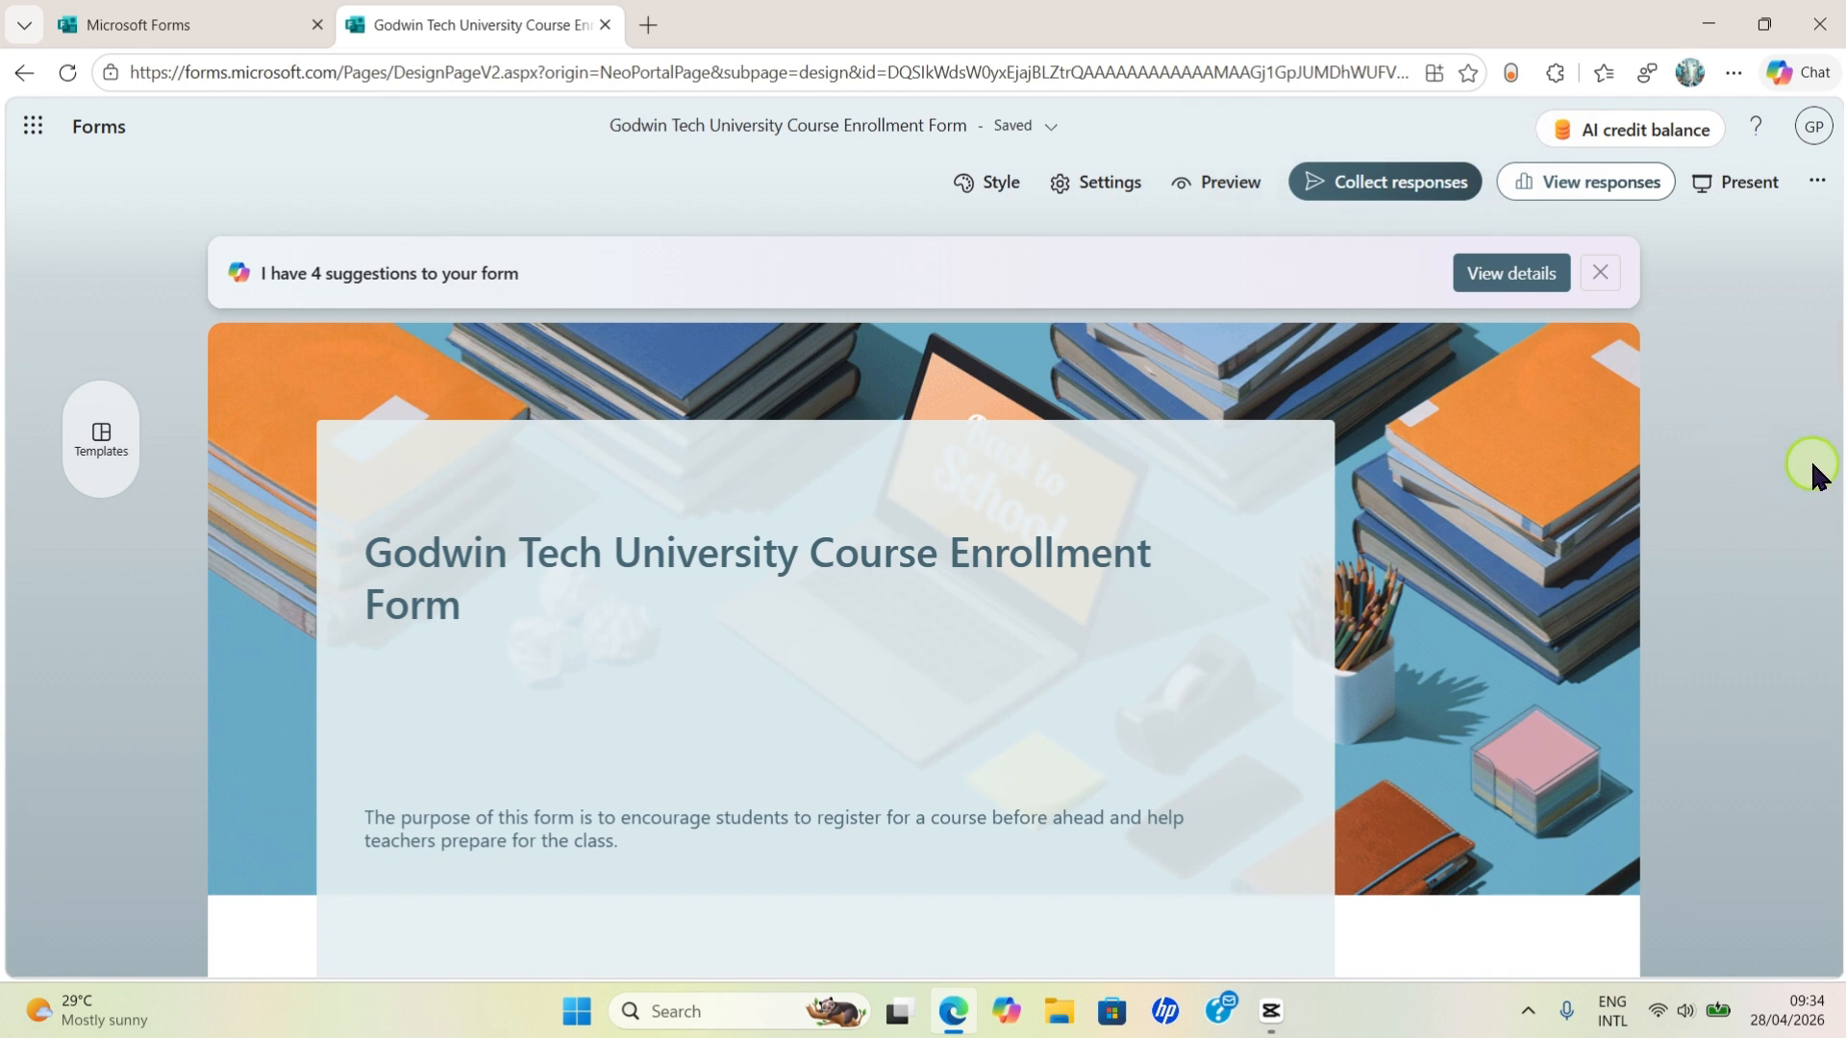
- Copy the form's link from Collect responses, switching it to the shortened URL first
{"action": "left_click", "coordinate": [1422, 197]}
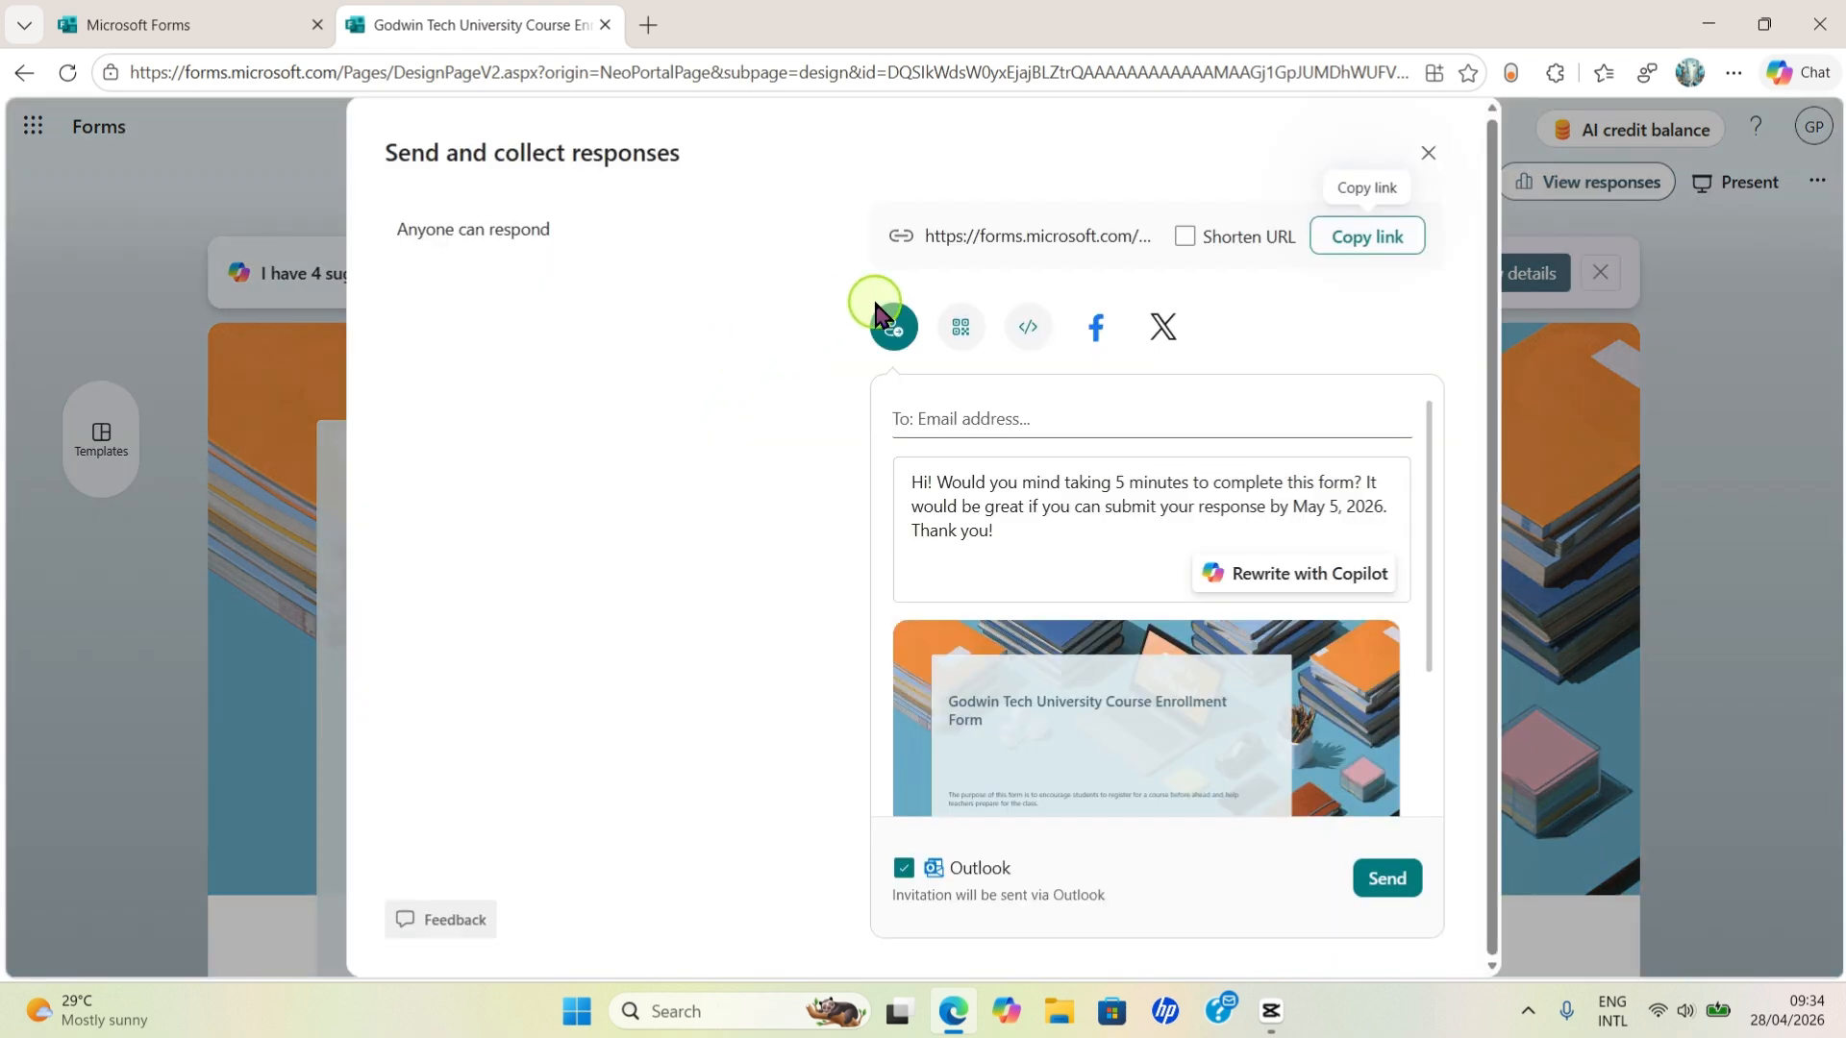
{"action": "left_click", "coordinate": [1369, 252]}
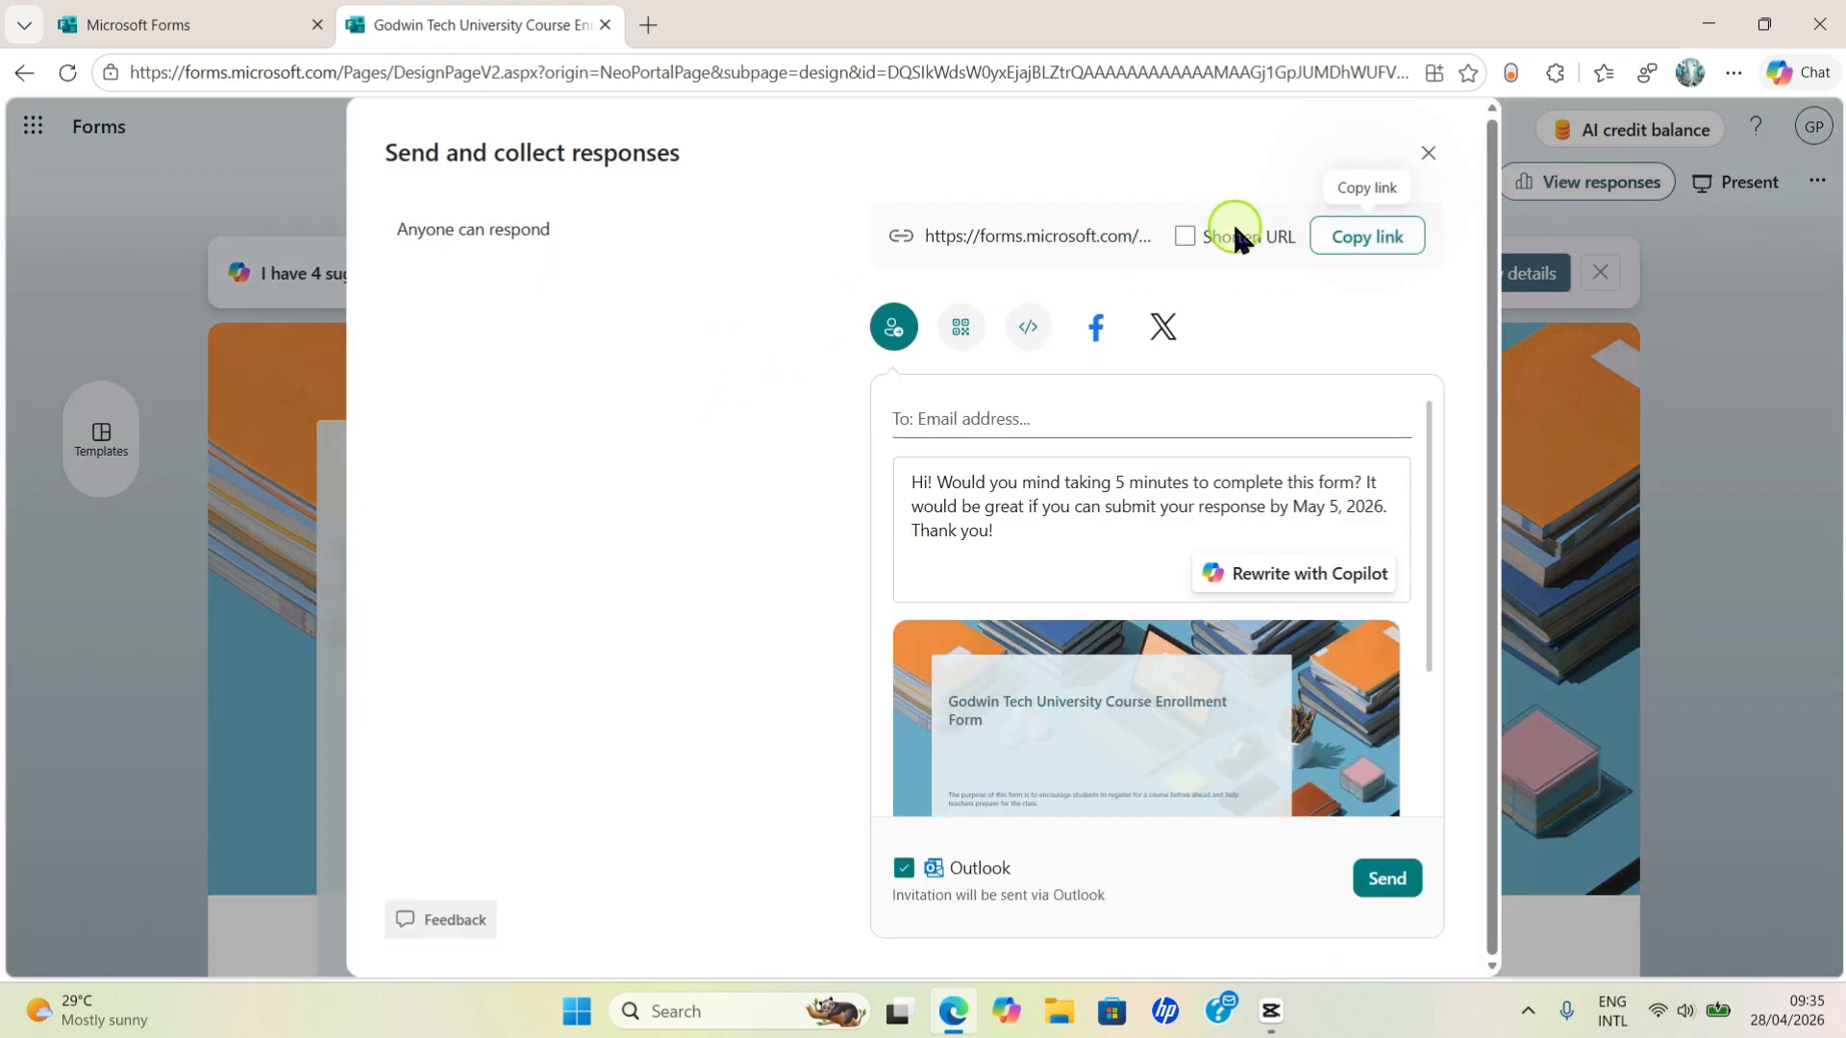
{"action": "left_click", "coordinate": [1362, 248]}
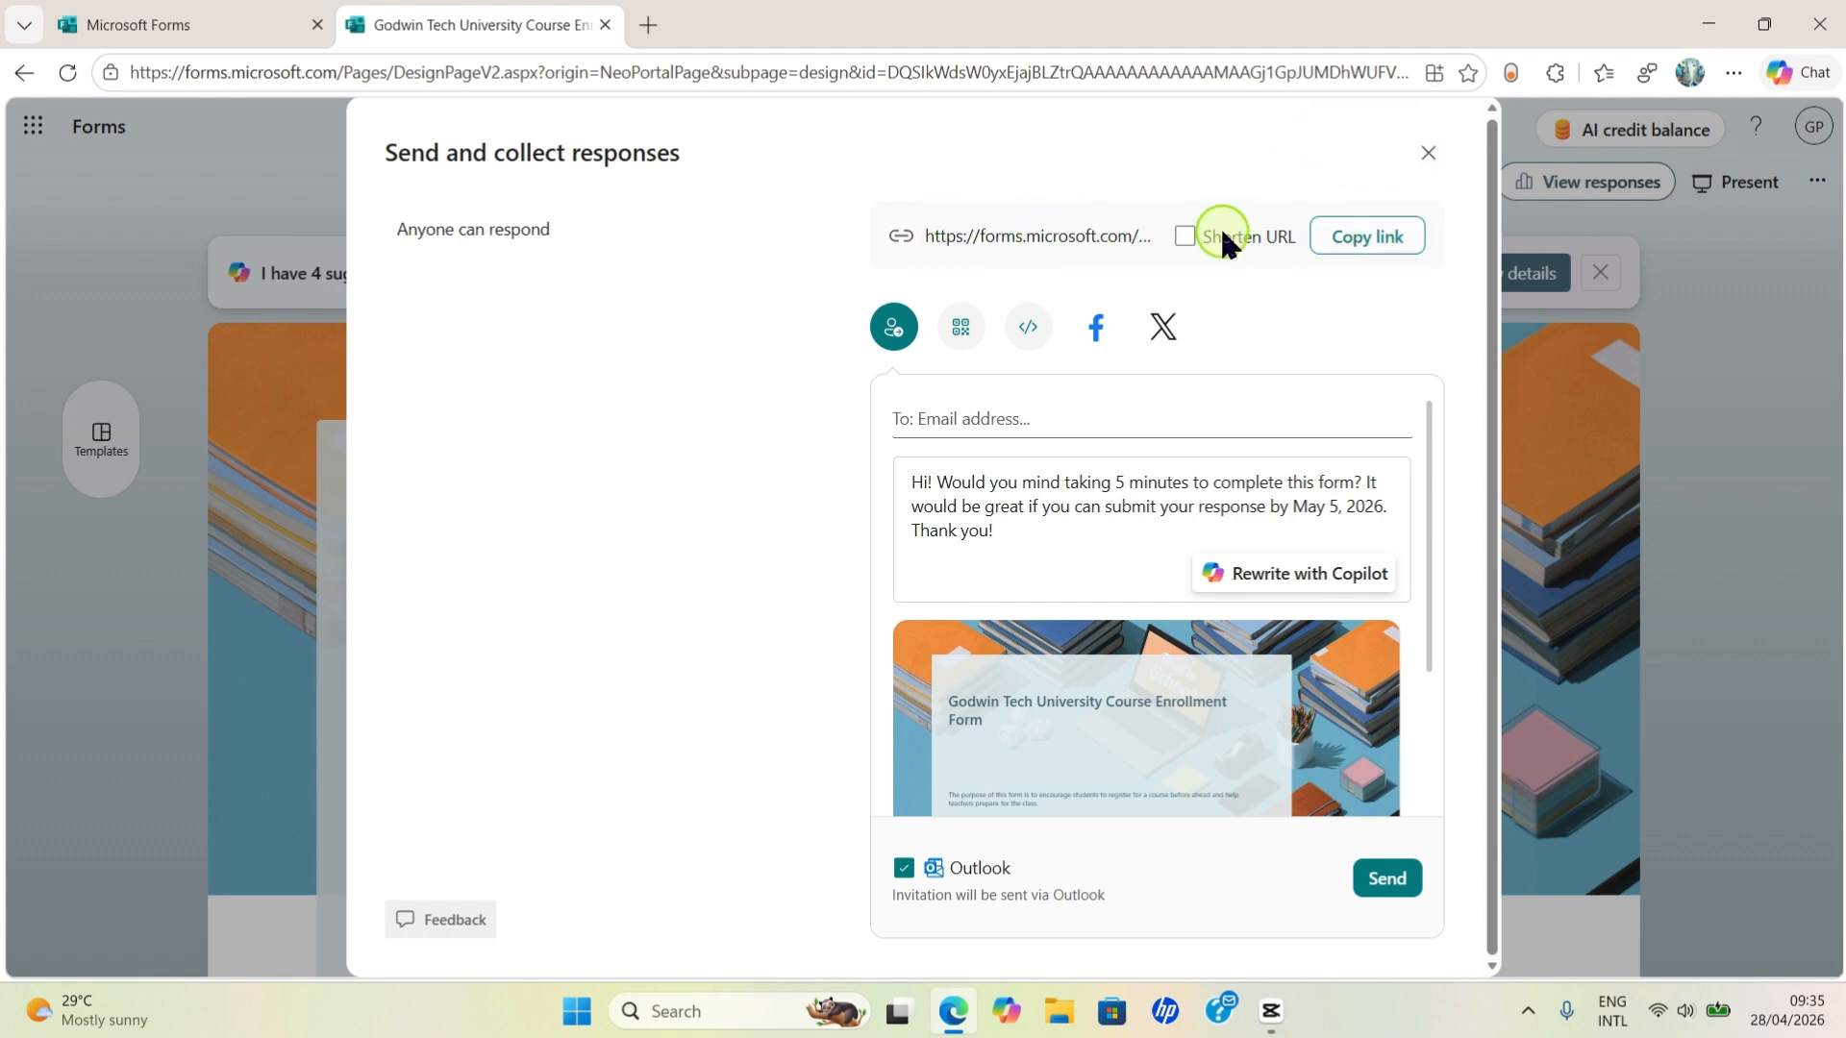
{"action": "left_click", "coordinate": [1188, 237]}
{"action": "left_click", "coordinate": [1380, 248]}
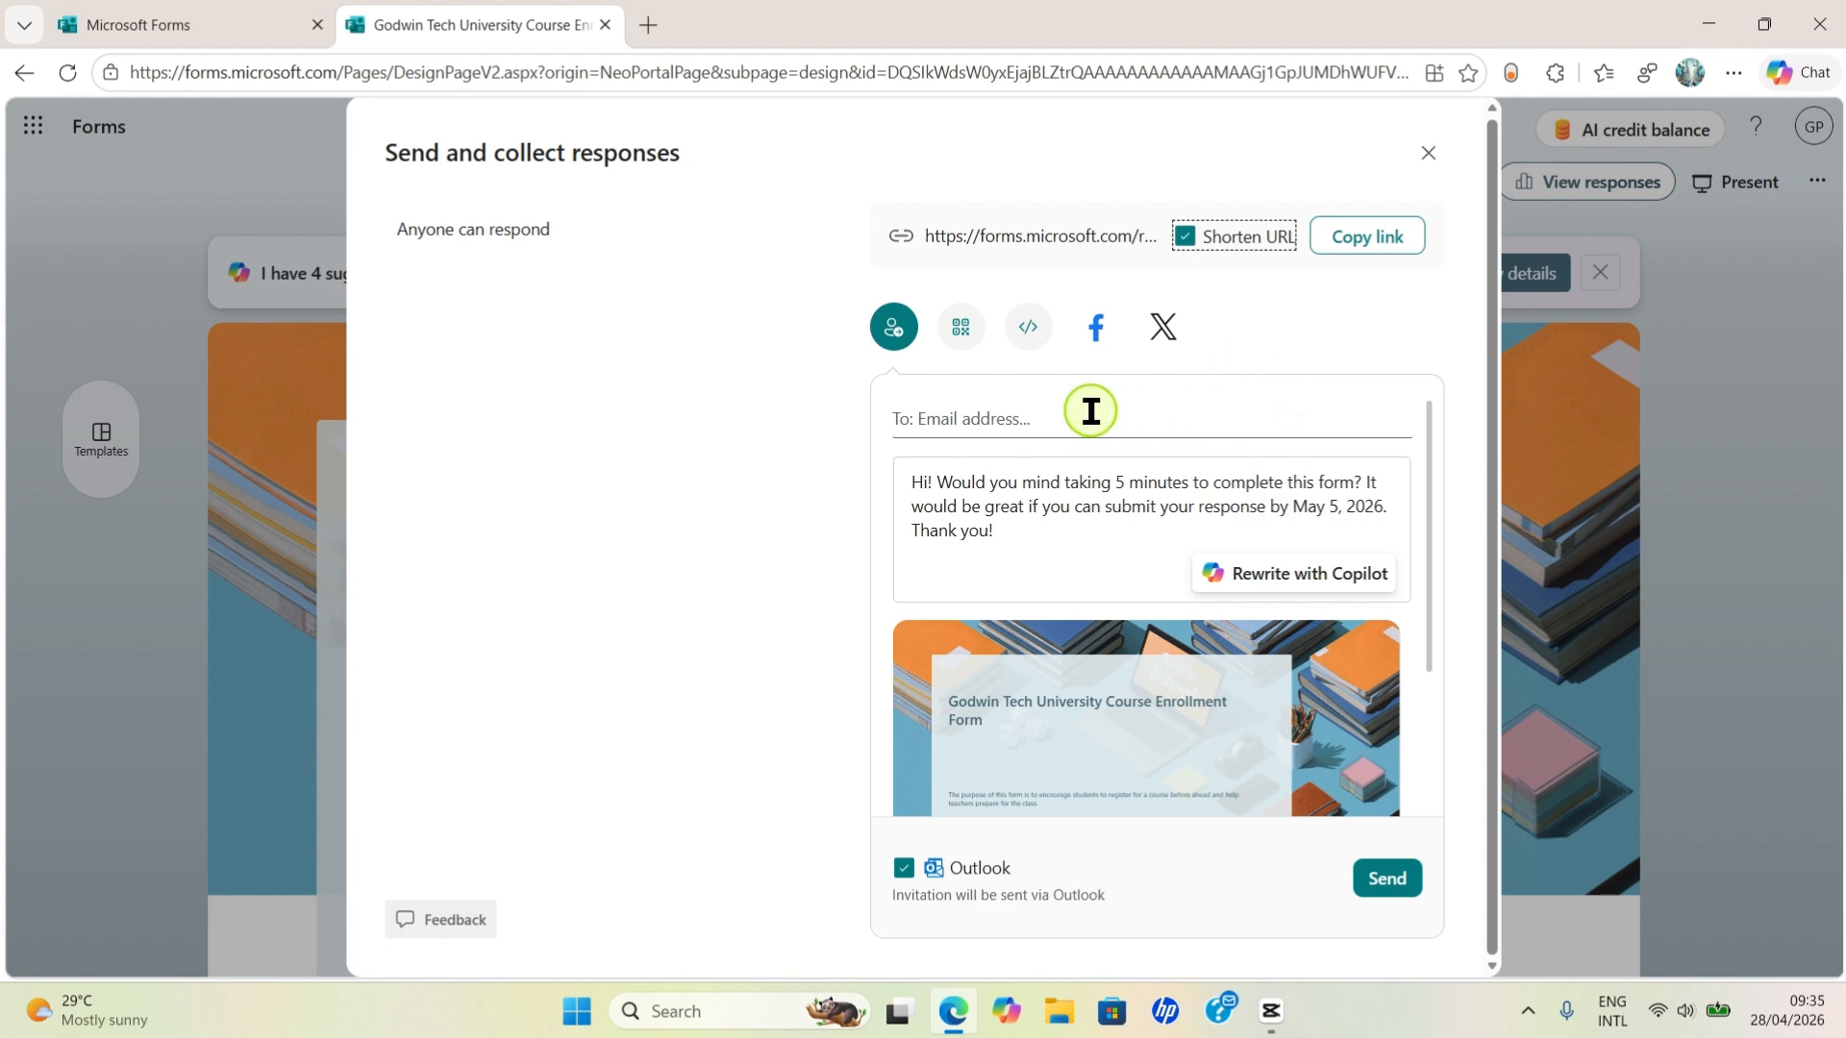
- Address the e-mail invitation to the university's contact e-mail address, chosen from the suggestion
{"action": "left_click", "coordinate": [953, 415]}
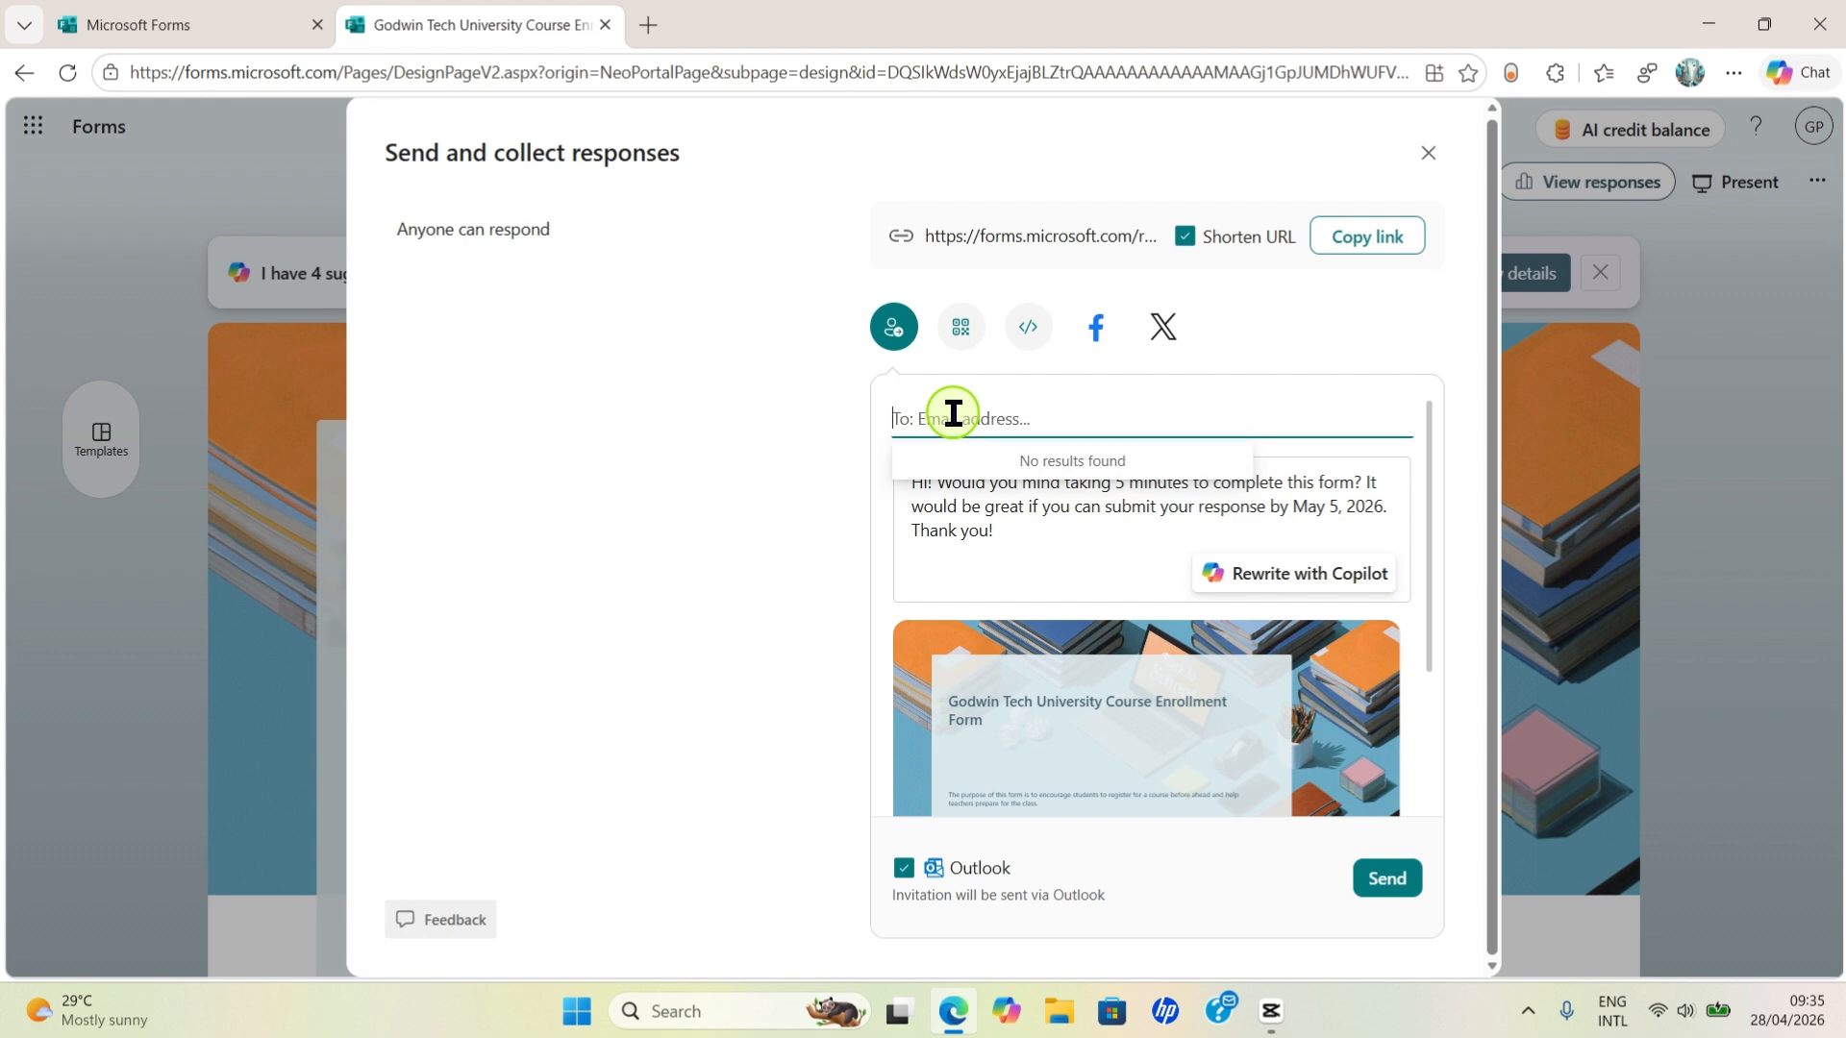
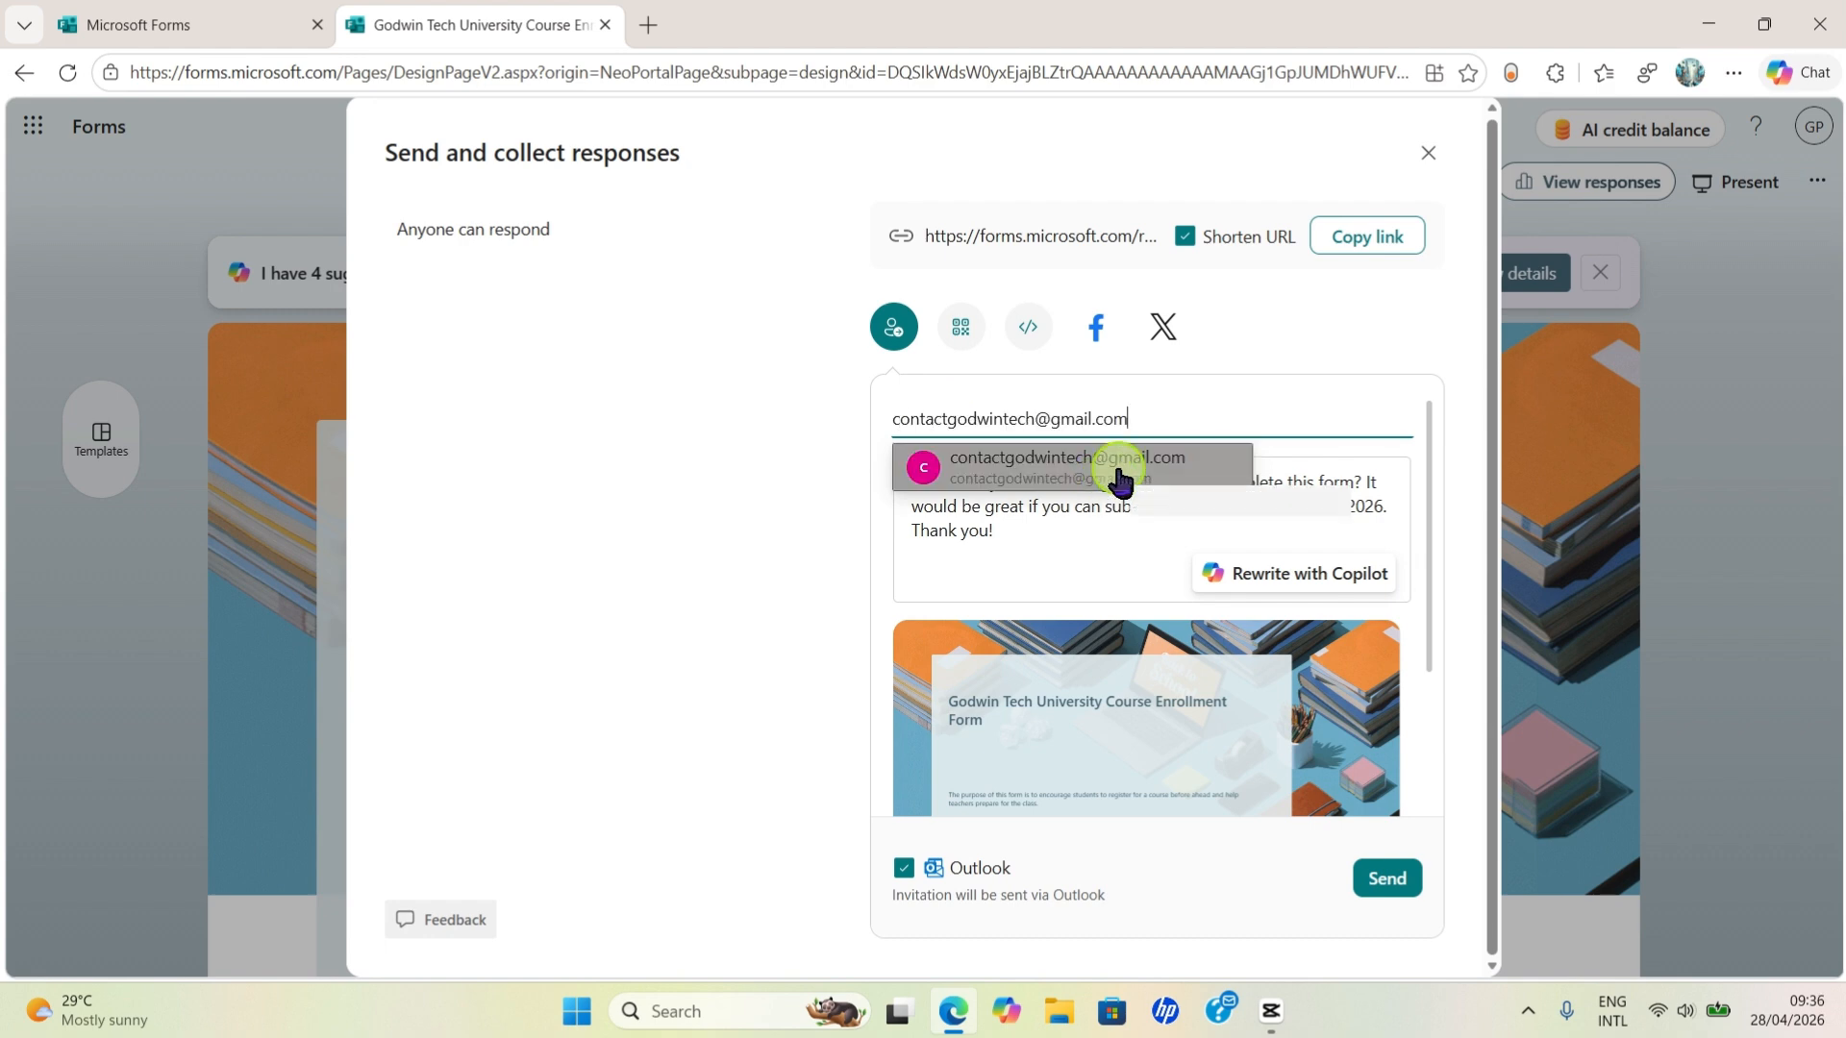
{"action": "left_click", "coordinate": [1114, 476]}
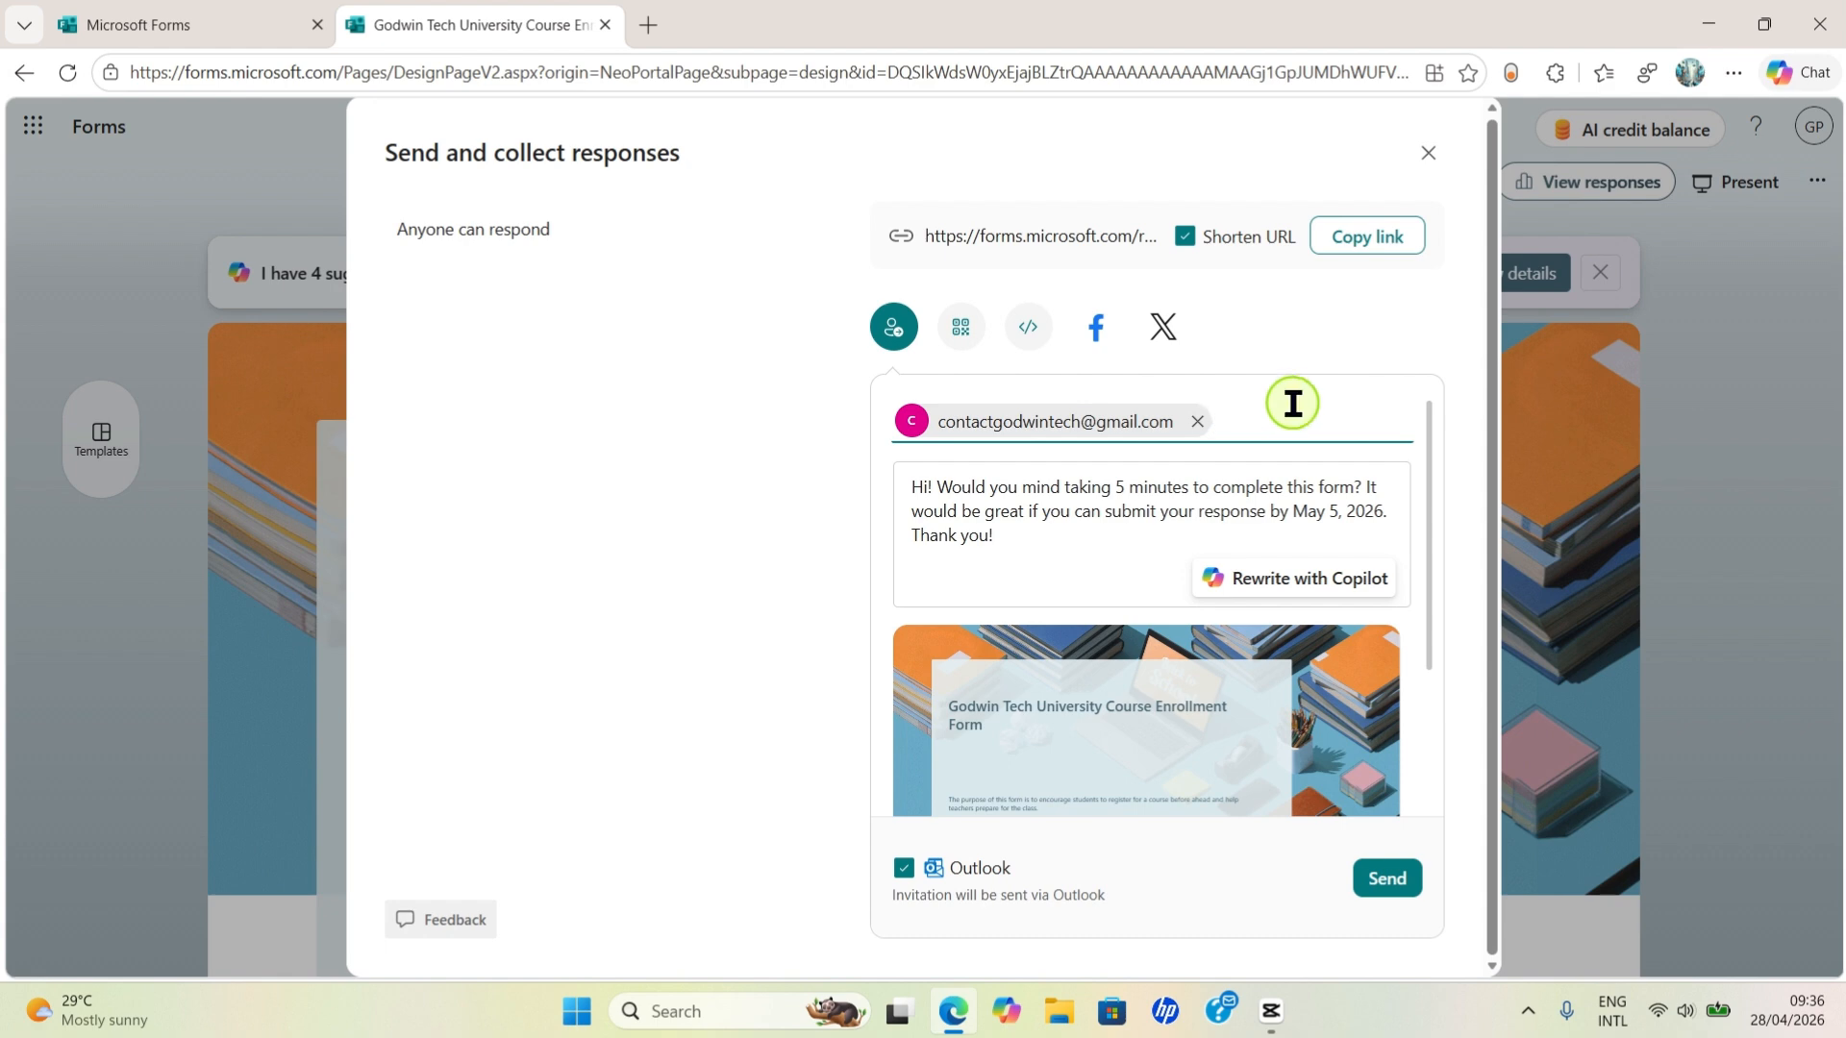
{"action": "scroll", "coordinate": [1346, 442], "scroll_direction": "down", "scroll_amount": 3}
{"action": "scroll", "coordinate": [1253, 473], "scroll_direction": "up", "scroll_amount": 2}
{"action": "scroll", "coordinate": [1365, 495], "scroll_direction": "down", "scroll_amount": 3}
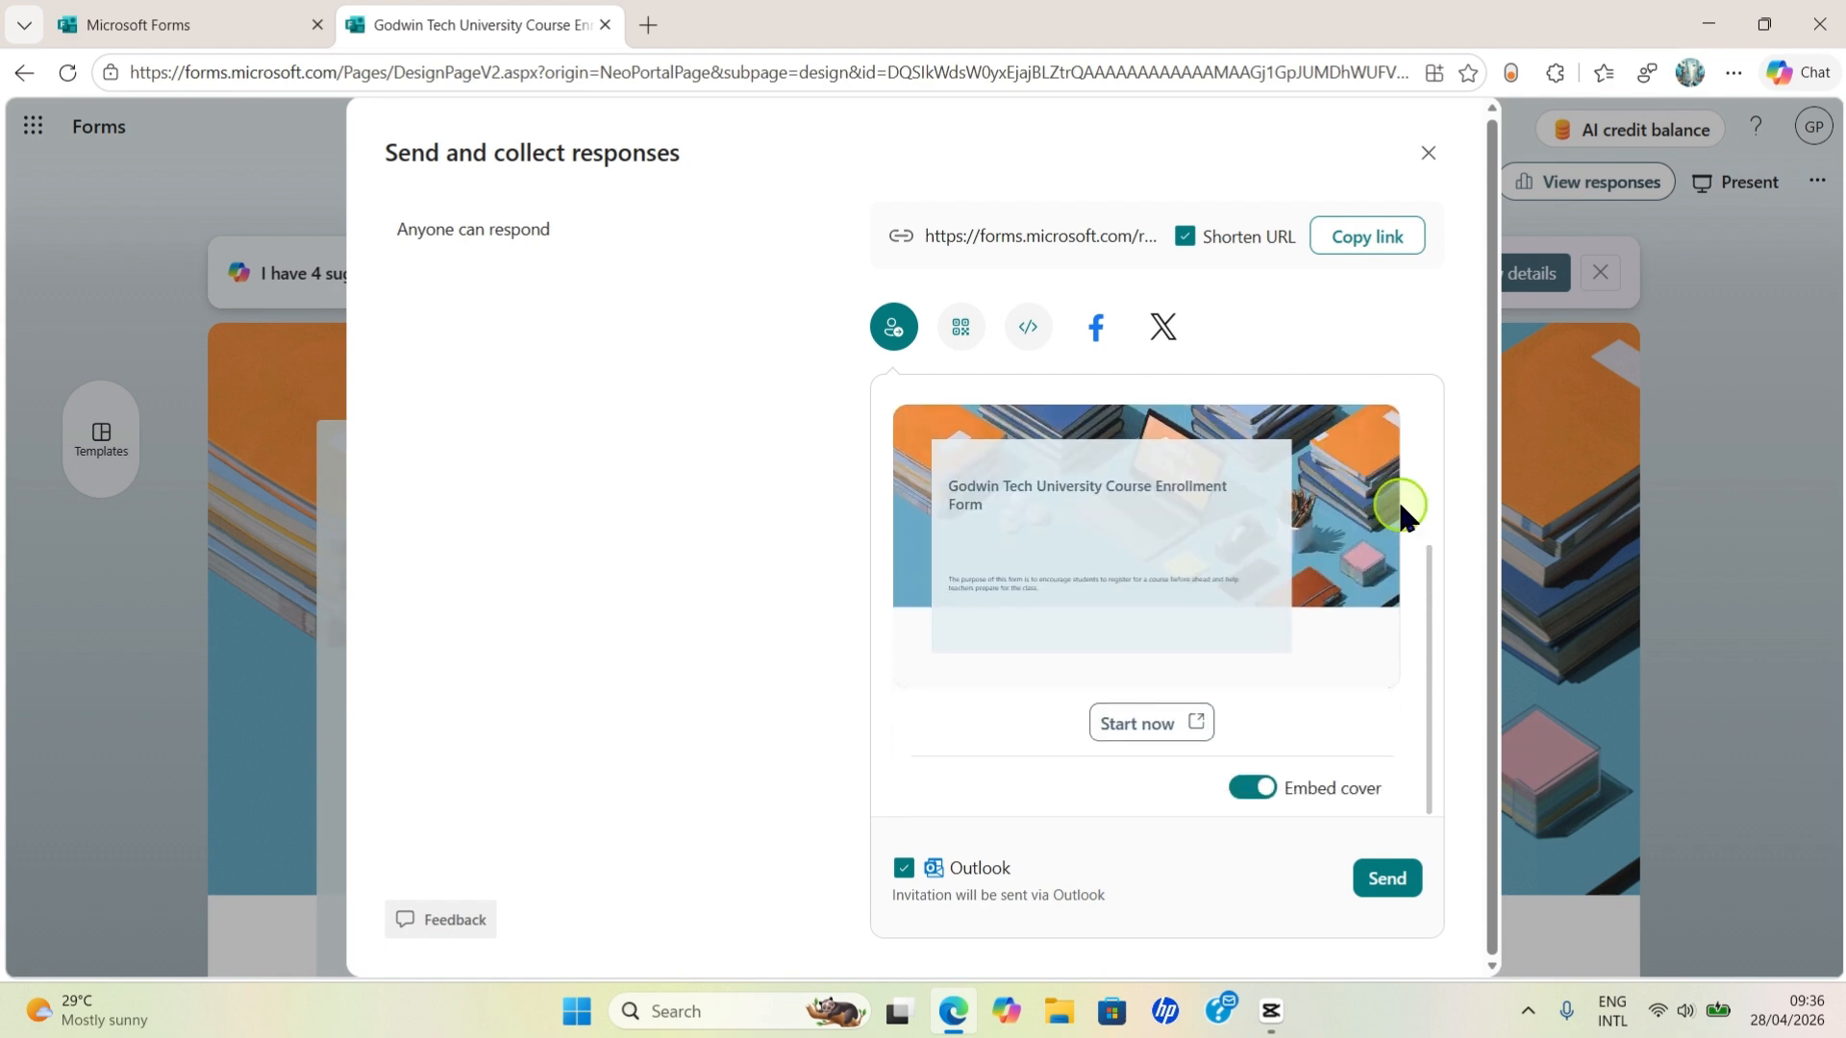
- Send the e-mail invitation, copy the short link once more, and close the sharing dialog
{"action": "left_click", "coordinate": [1394, 886]}
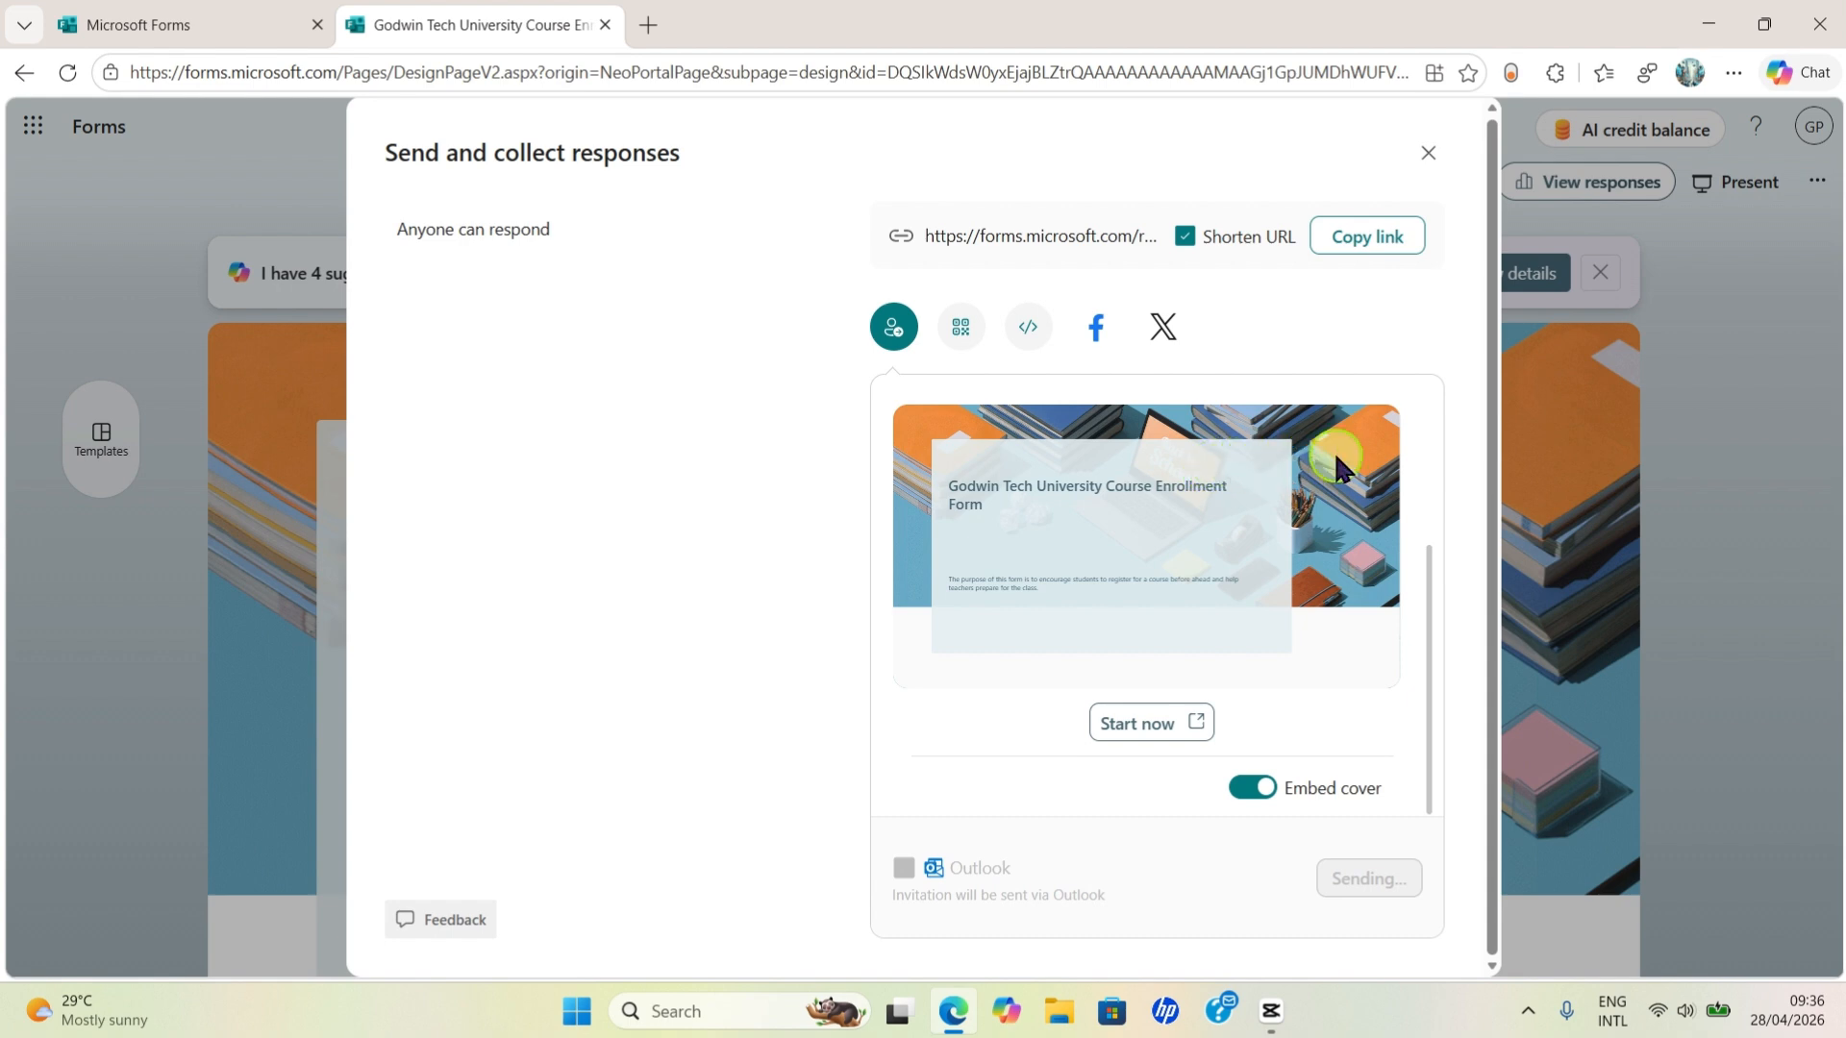
{"action": "left_click", "coordinate": [1384, 242]}
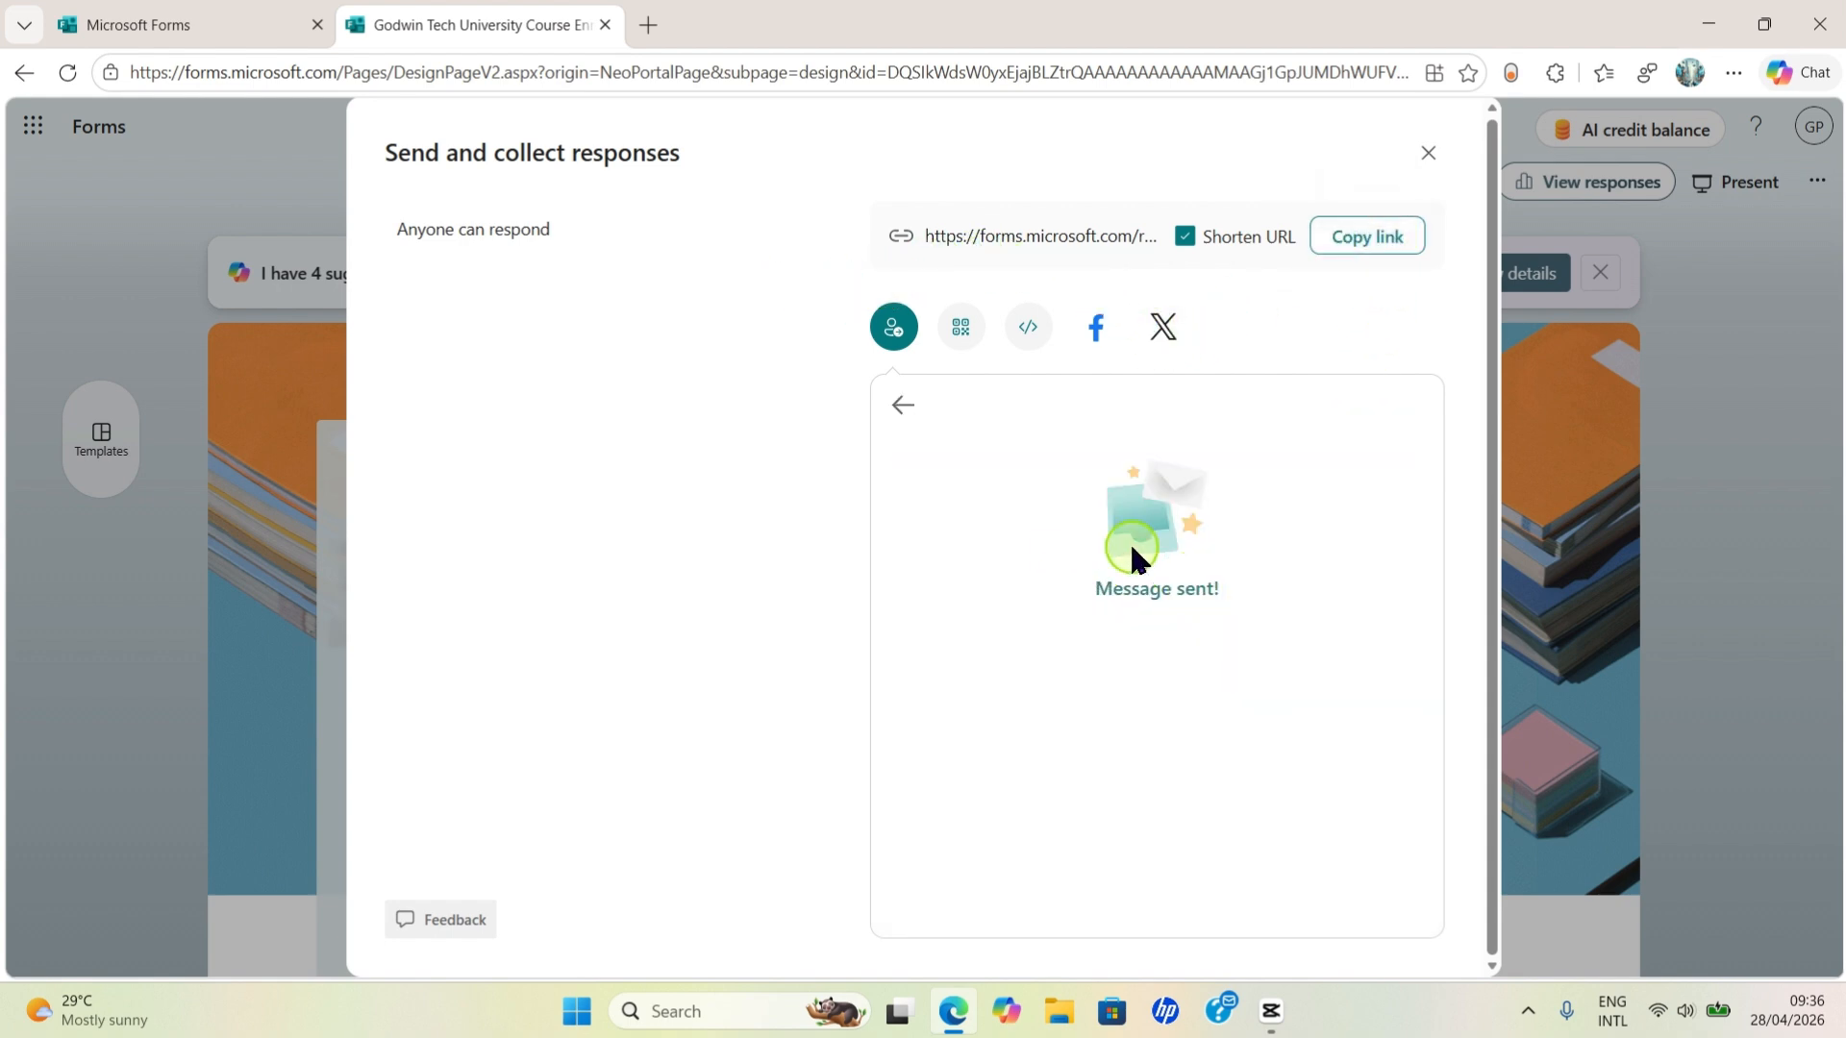
{"action": "left_click", "coordinate": [1428, 150]}
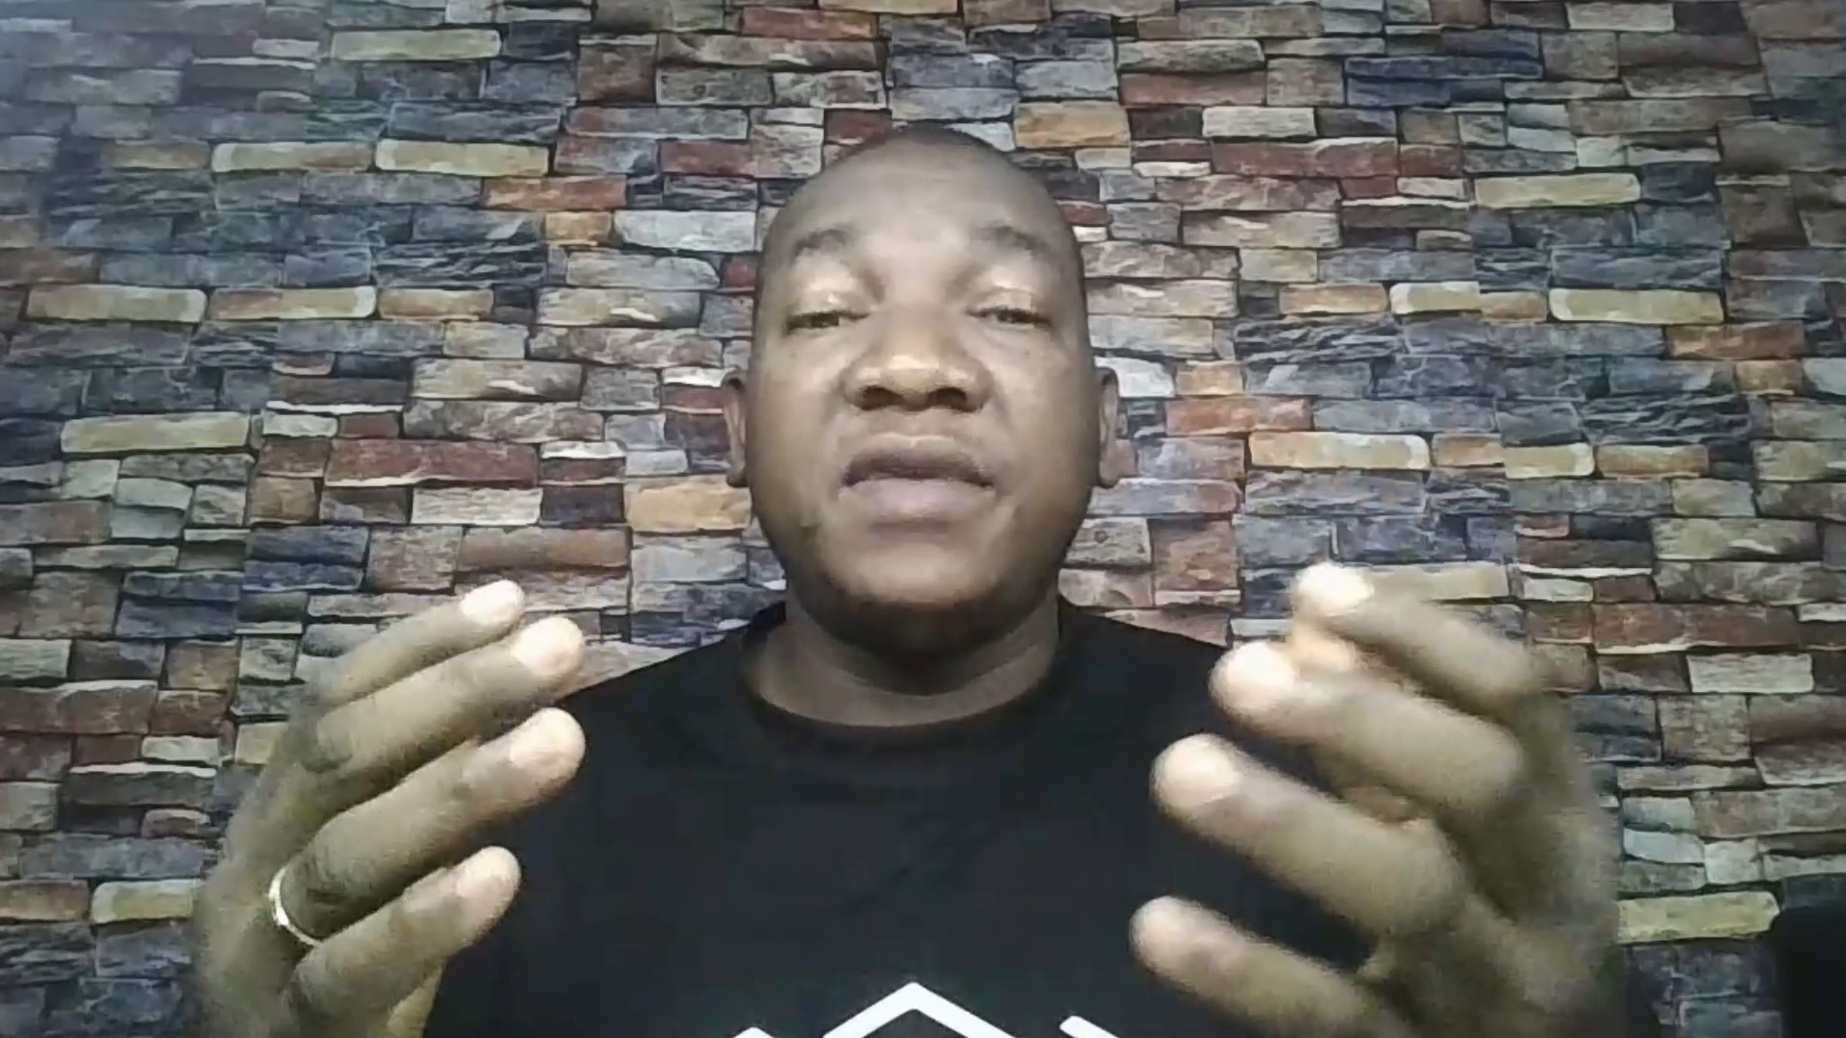